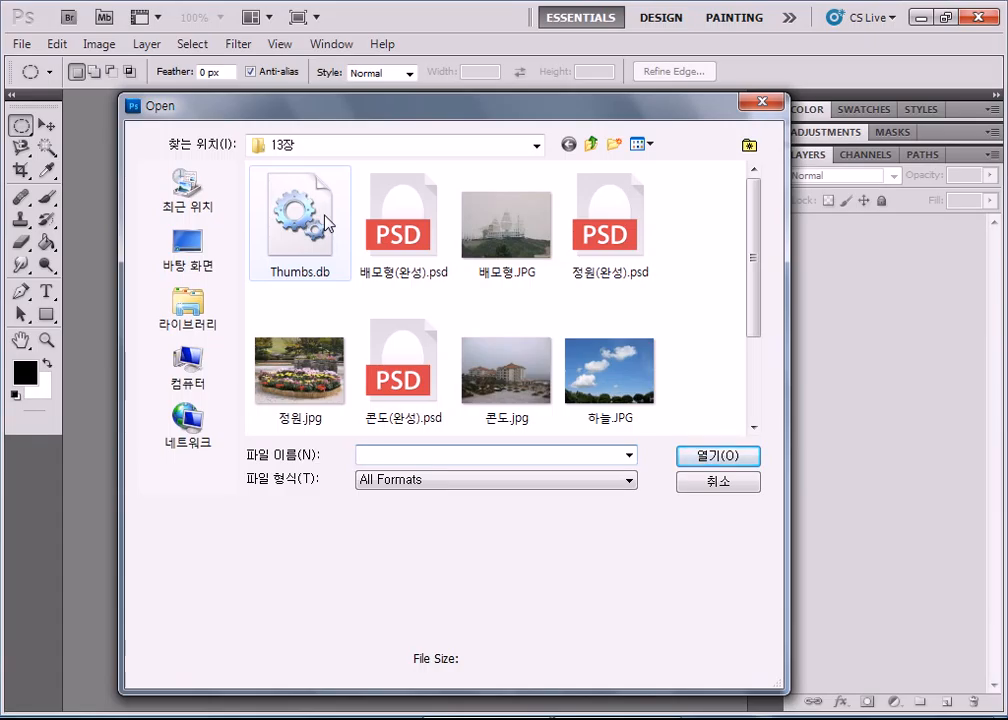
Step: Open the image 분수.JPG from the 14장 folder
left_click(591, 144)
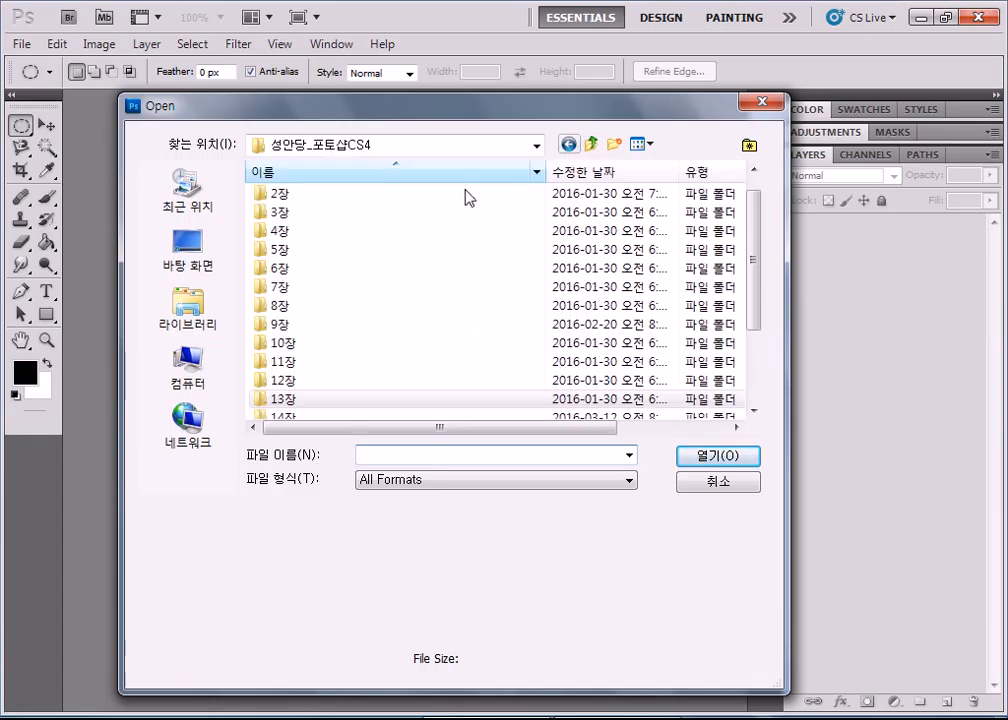
left_click(288, 416)
scroll(288, 380, "down", 2)
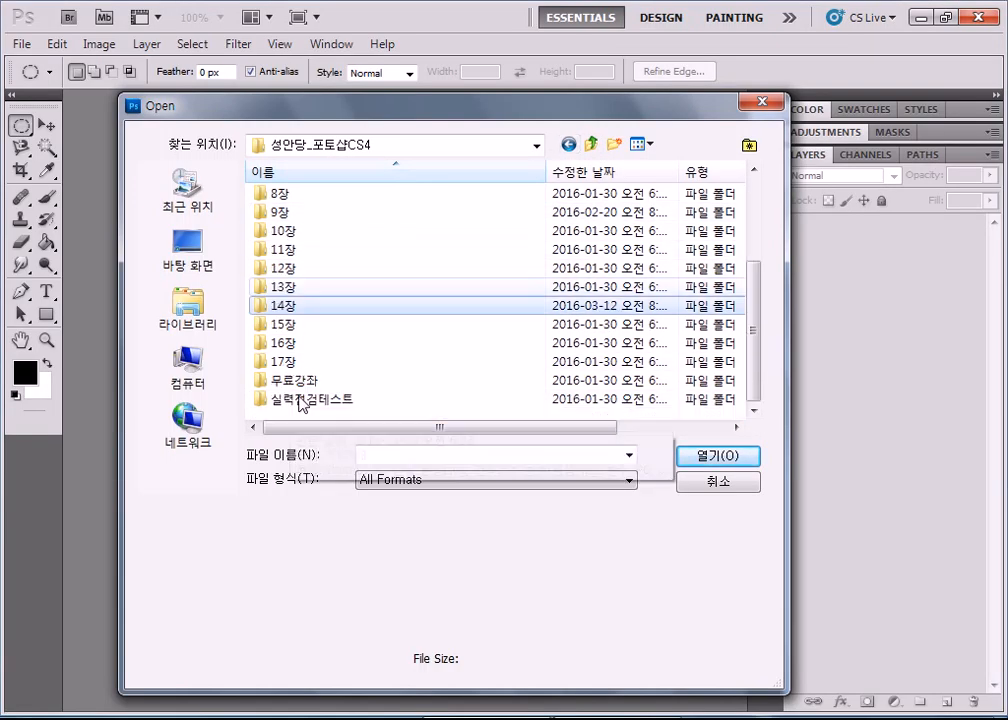
double_click(280, 308)
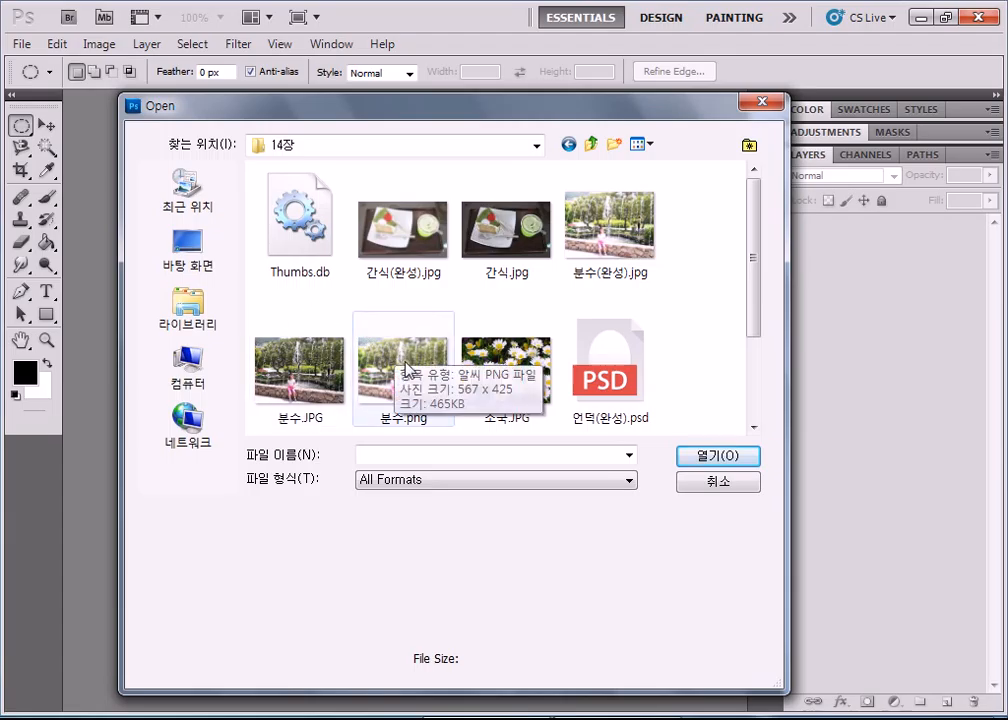
left_click(322, 377)
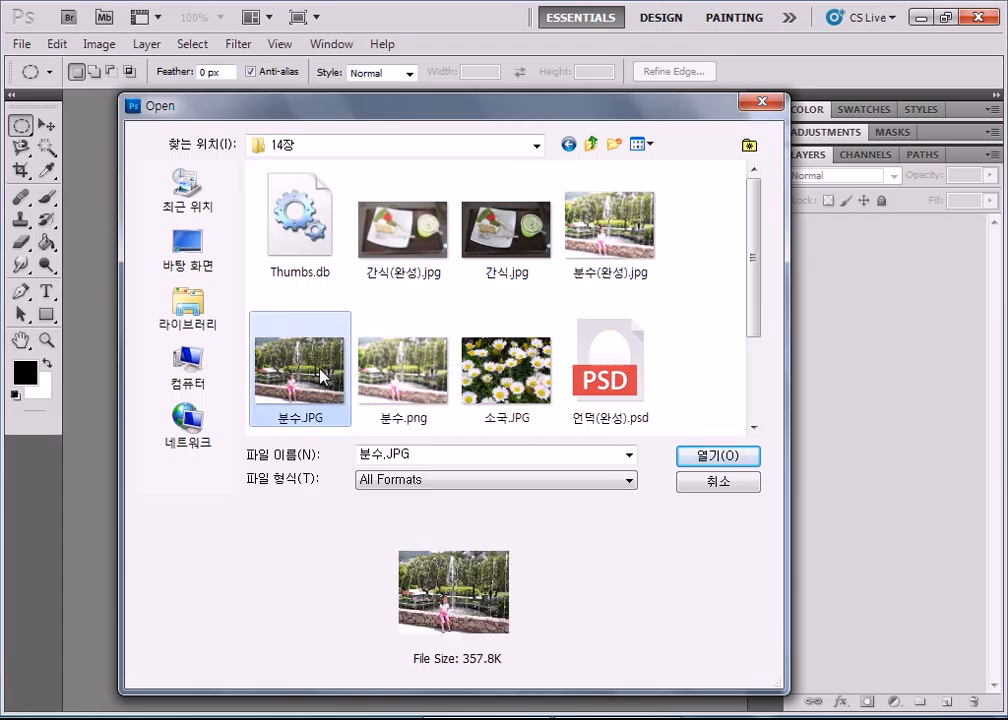
left_click(712, 456)
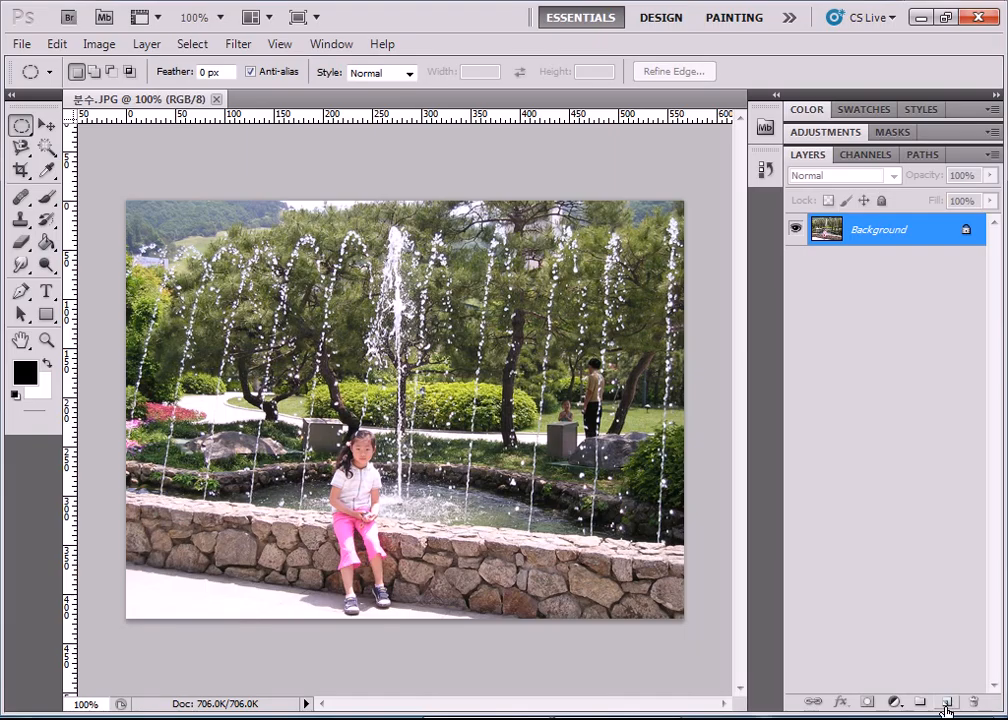
Step: Duplicate the Background layer, discarding the empty layer added before it
left_click(946, 705)
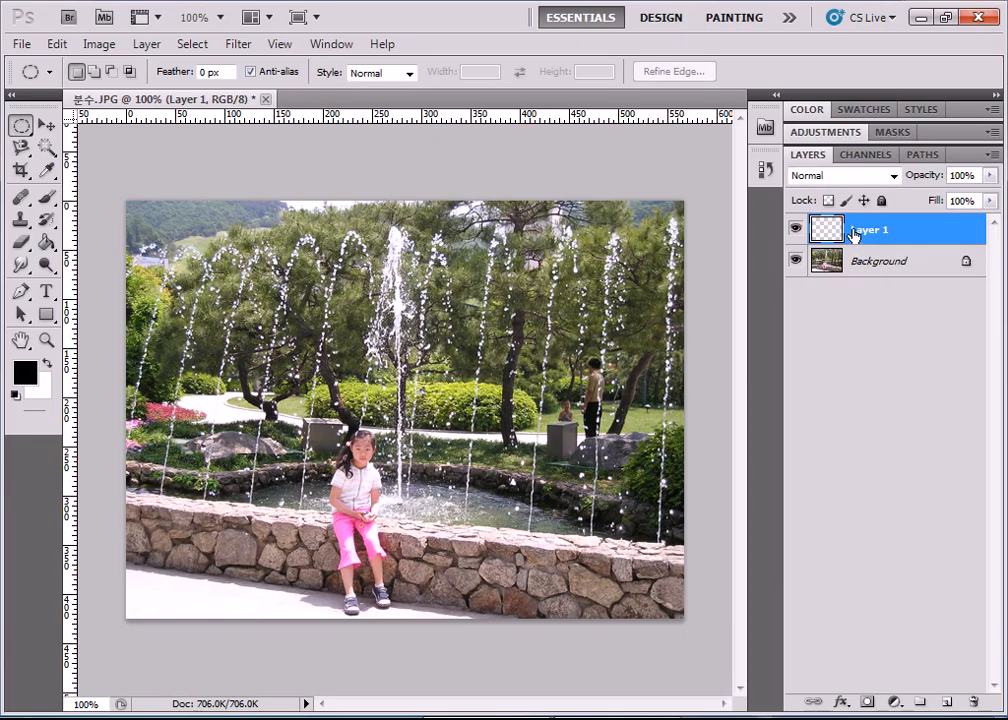
left_click_drag(853, 235, 973, 702)
left_click_drag(901, 233, 947, 701)
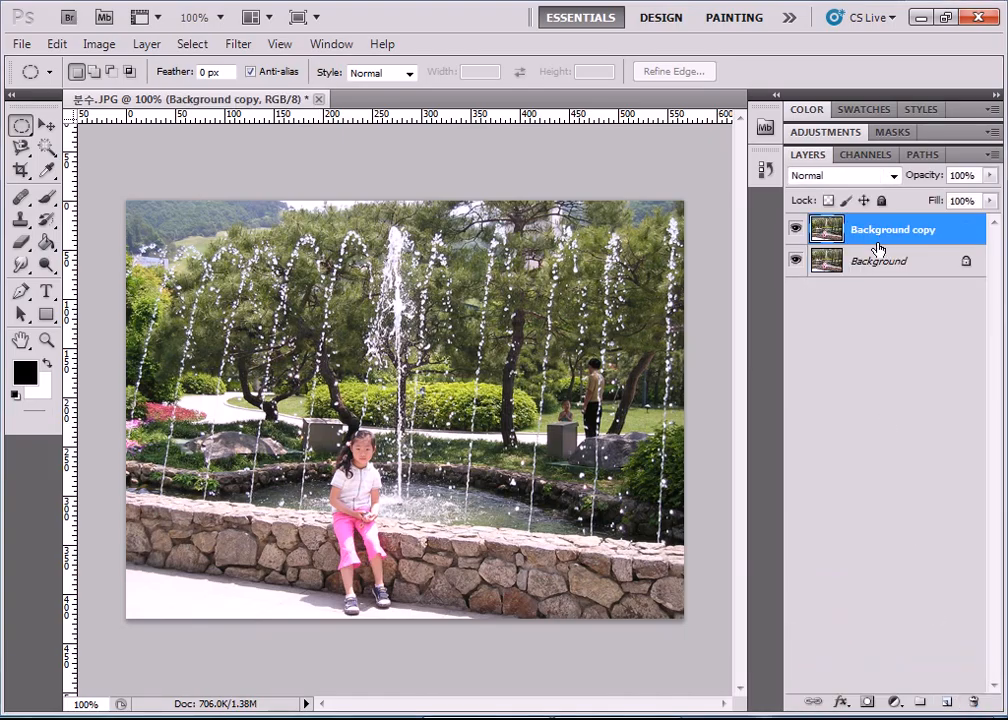
Step: Hide both layers and show them again one at a time to compare the original with its copy
left_click(795, 229)
left_click(797, 262)
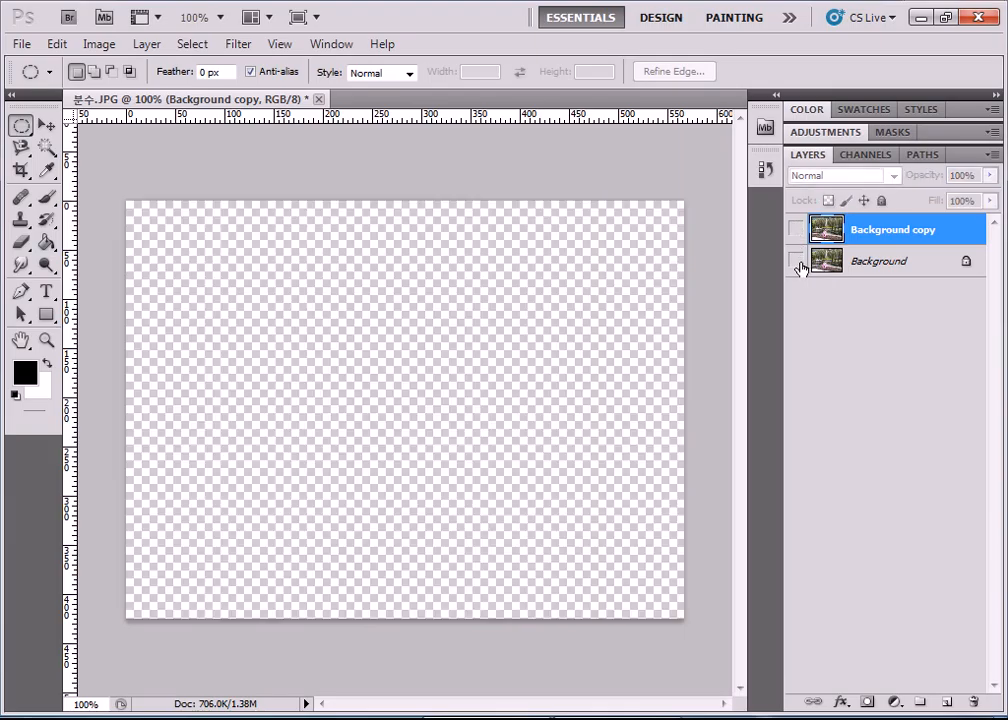
left_click(862, 266)
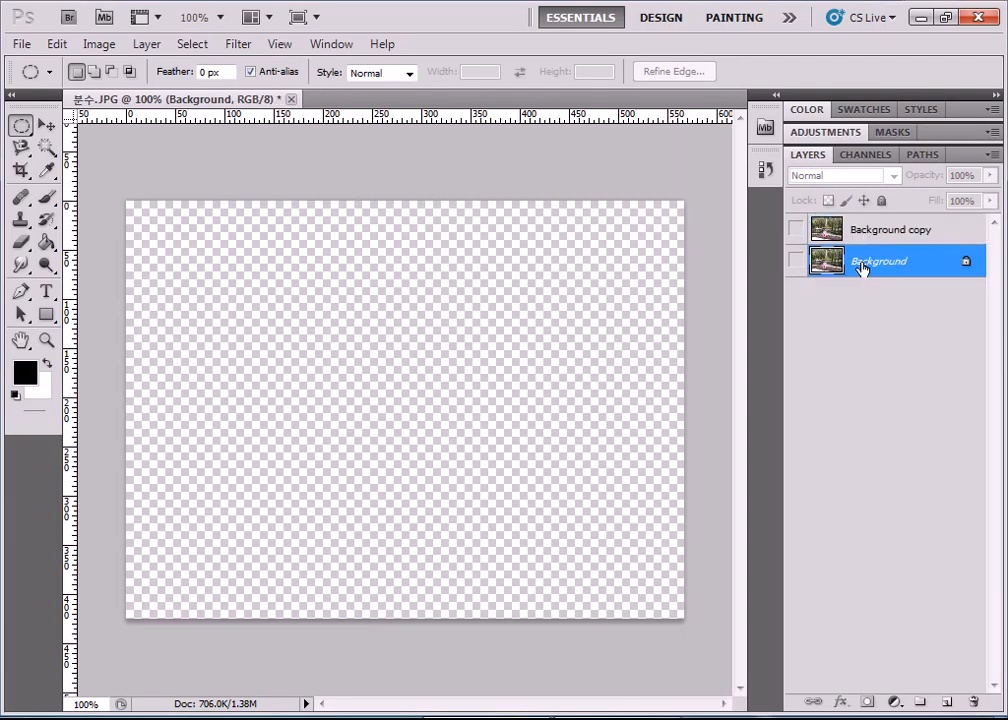
left_click(797, 261)
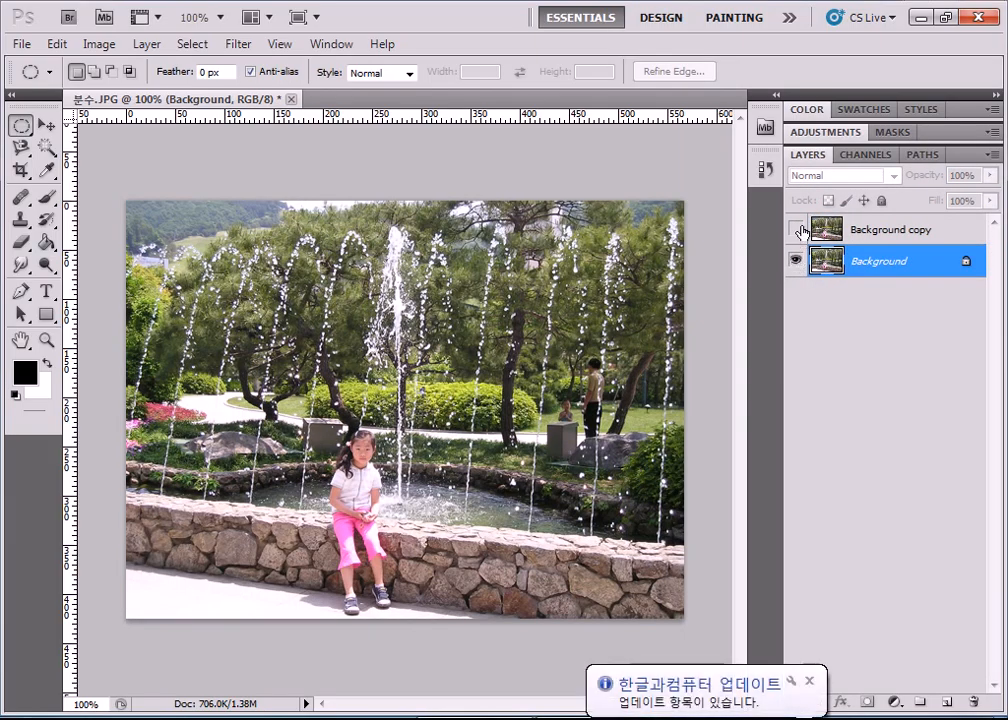
left_click(797, 230)
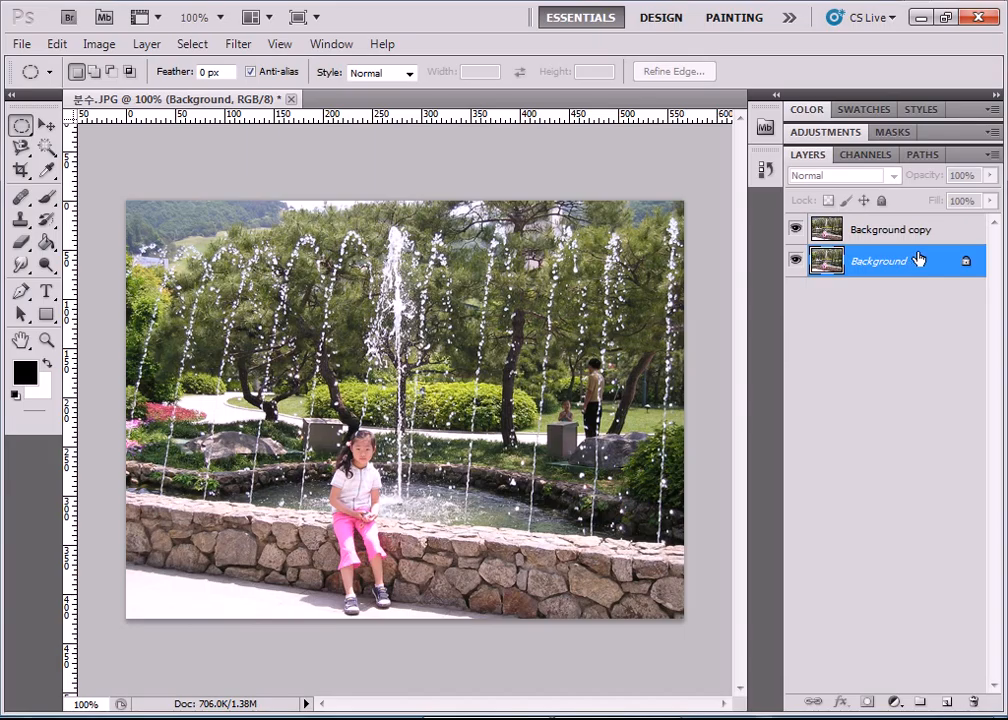
Step: Start a Gaussian Blur on the Background copy layer and set its radius to 3.0 pixels
left_click(920, 231)
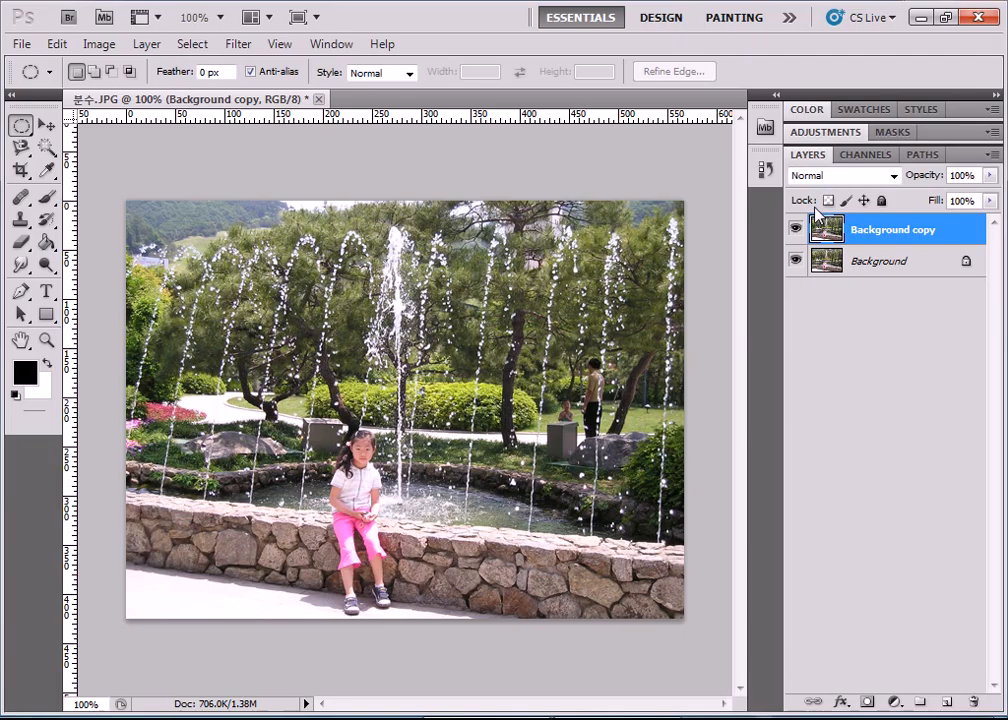
left_click(236, 47)
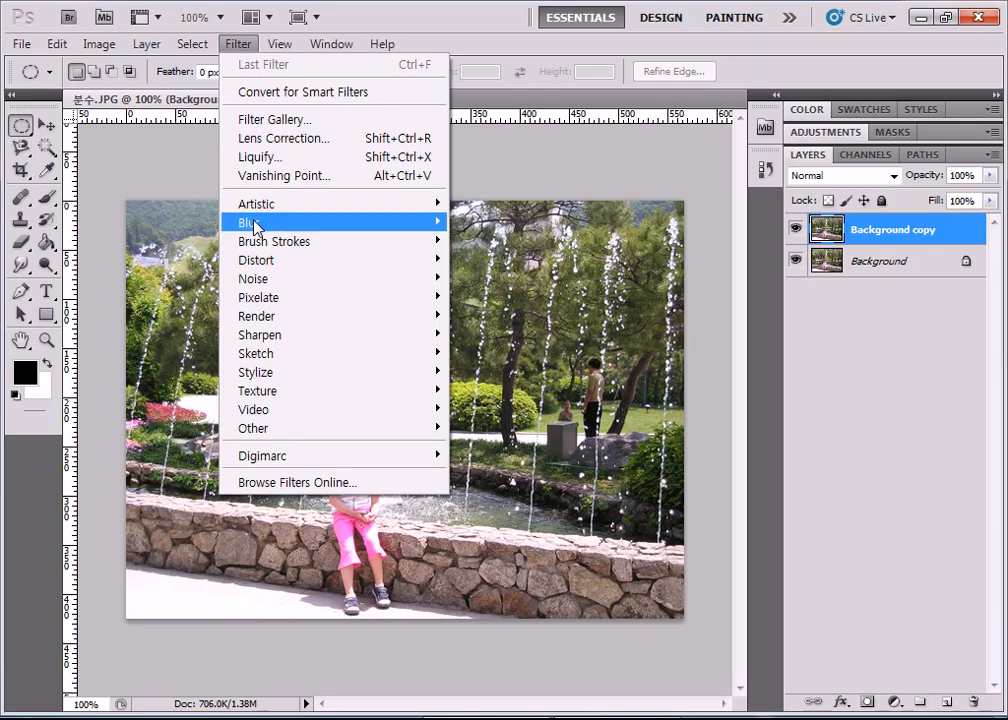
mouse_move(254, 224)
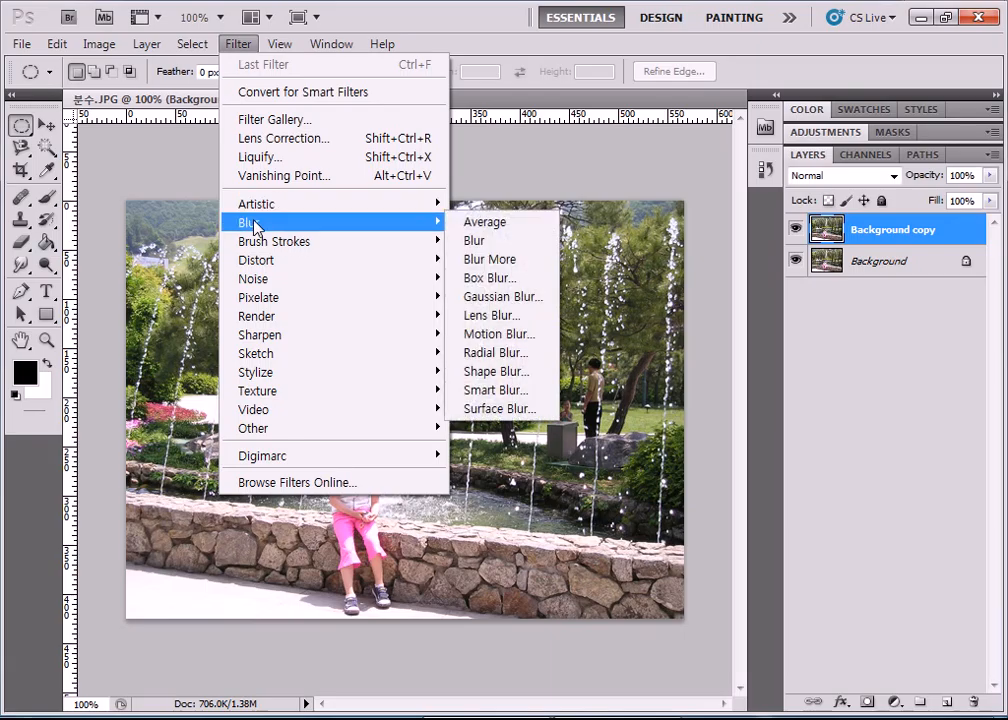
left_click(499, 297)
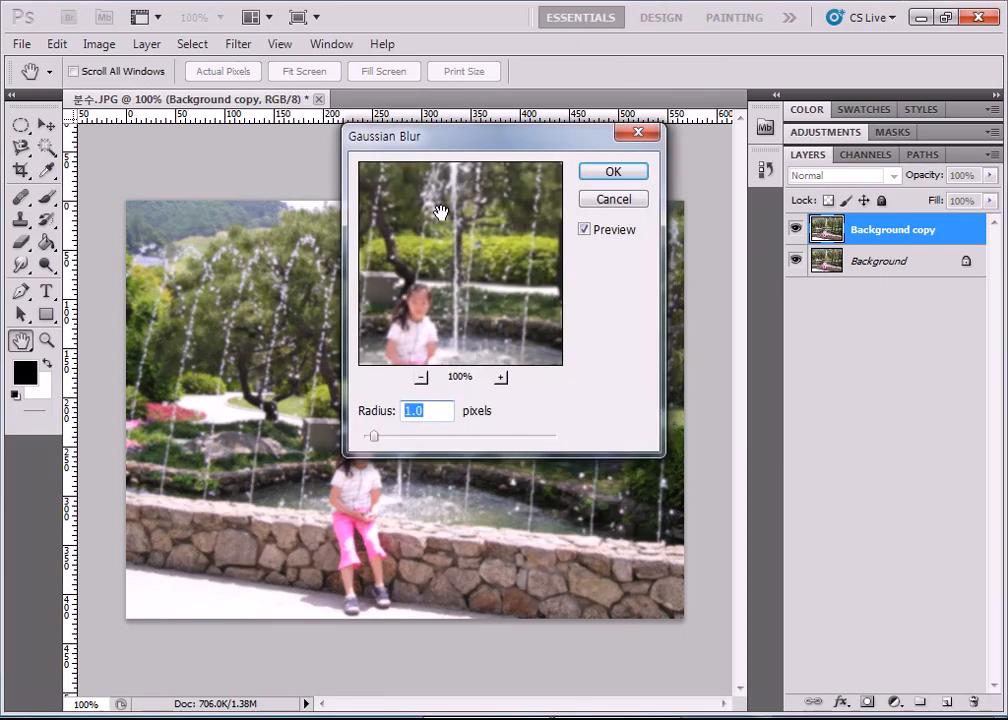
left_click_drag(464, 154, 574, 133)
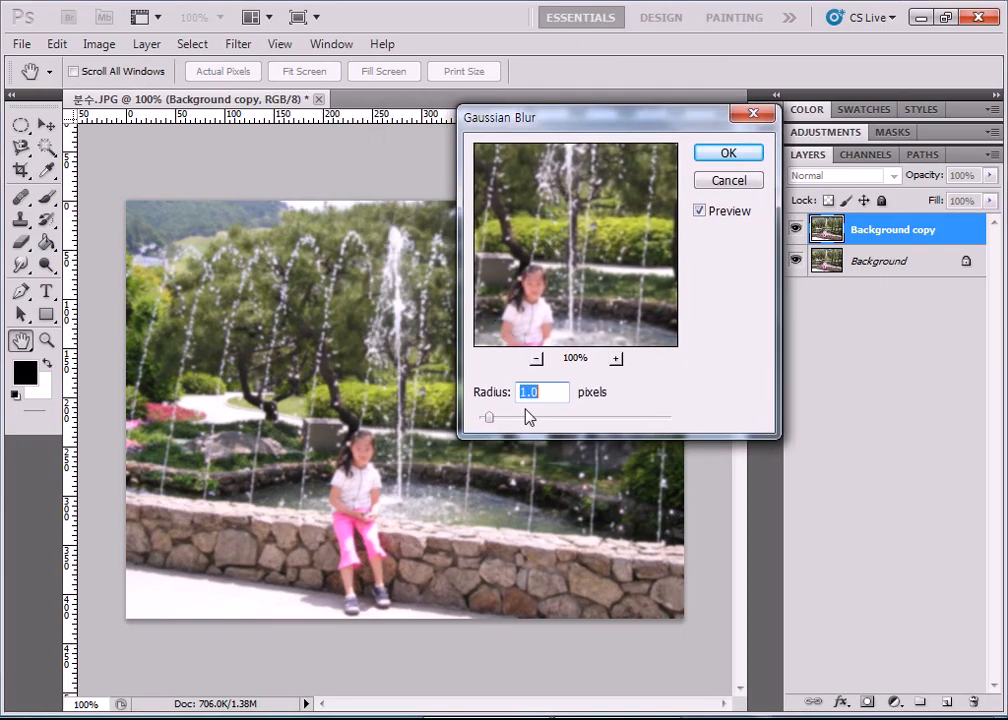
left_click_drag(488, 418, 510, 418)
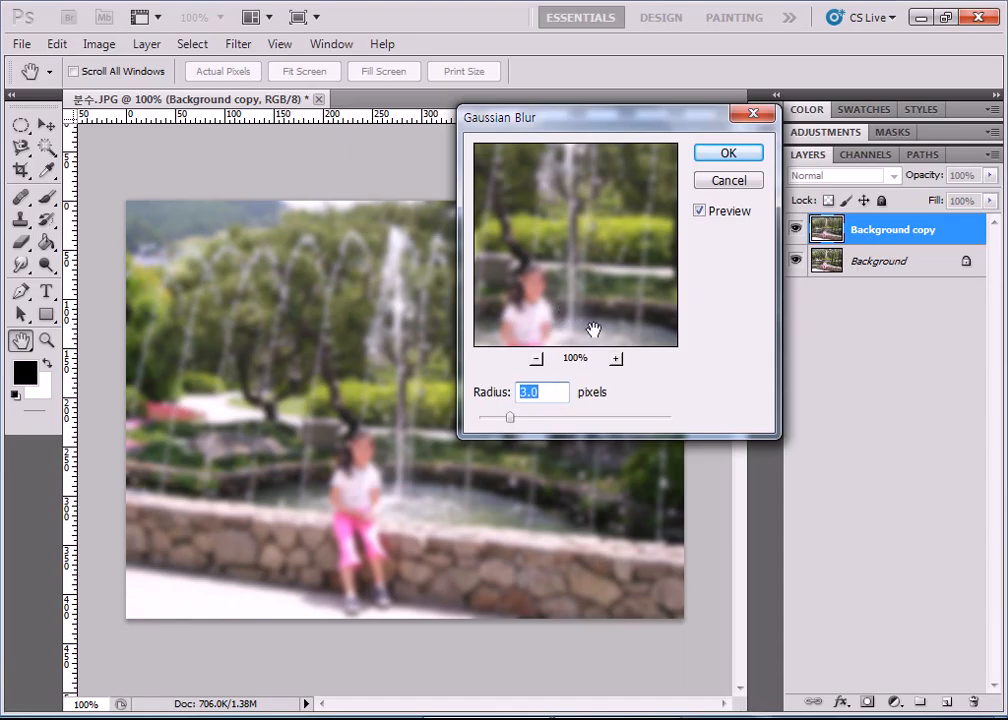
Step: Compare the image with the blur preview off and on, and apply the Gaussian Blur
left_click(701, 212)
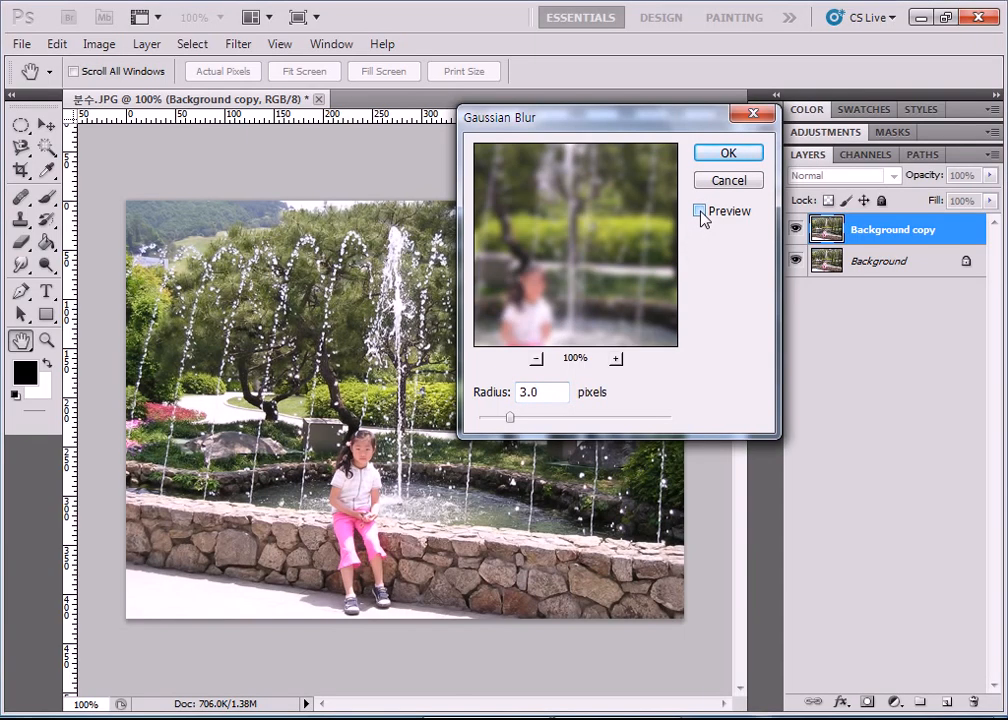
left_click(701, 212)
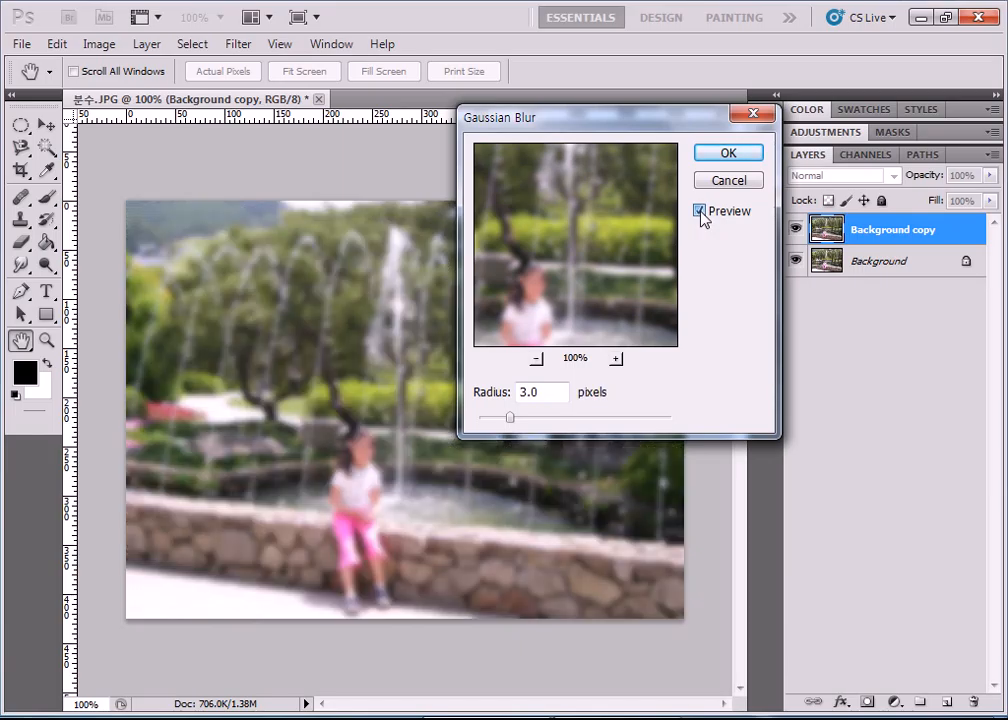
left_click(701, 212)
left_click(701, 212)
left_click(701, 212)
left_click(701, 212)
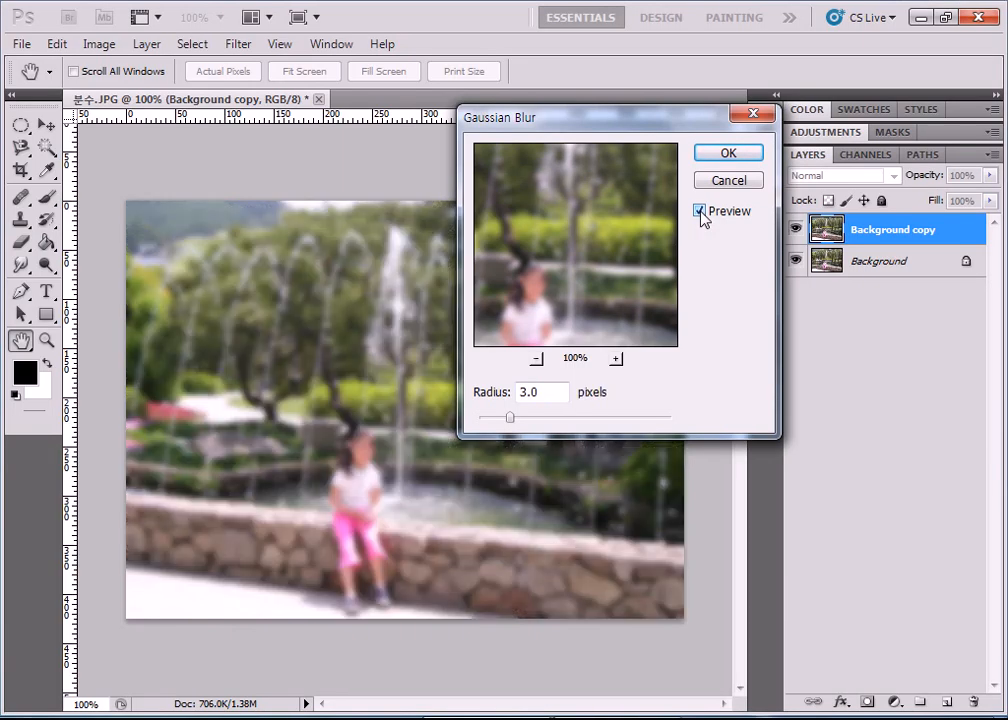
left_click(718, 157)
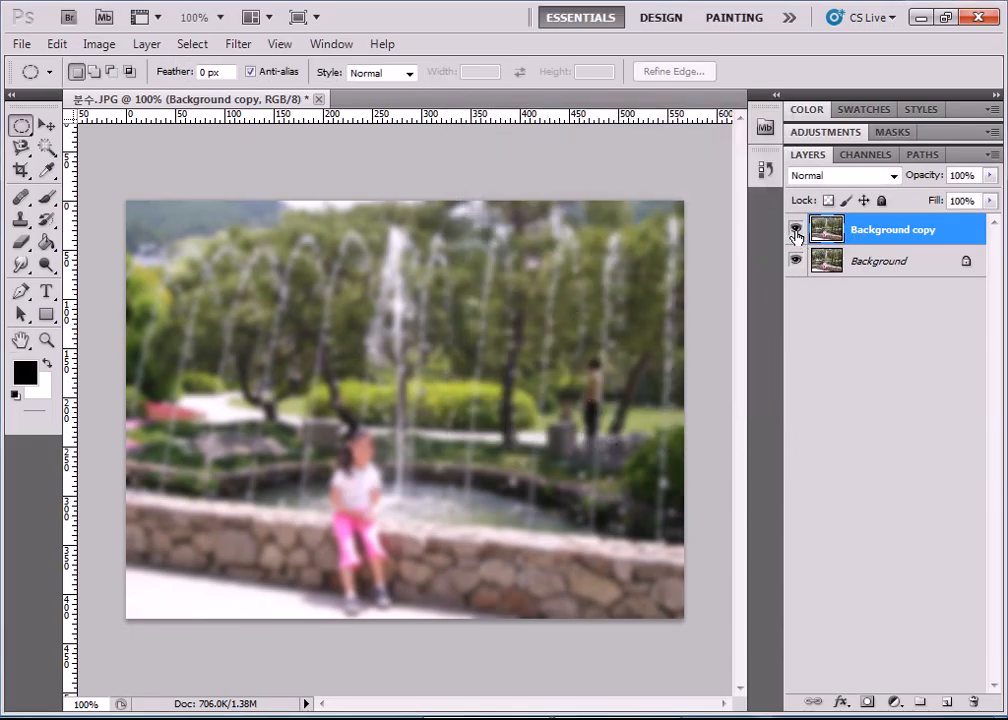
Step: Toggle the visibility of the Background copy layer to compare the blurred image with the original
left_click(796, 232)
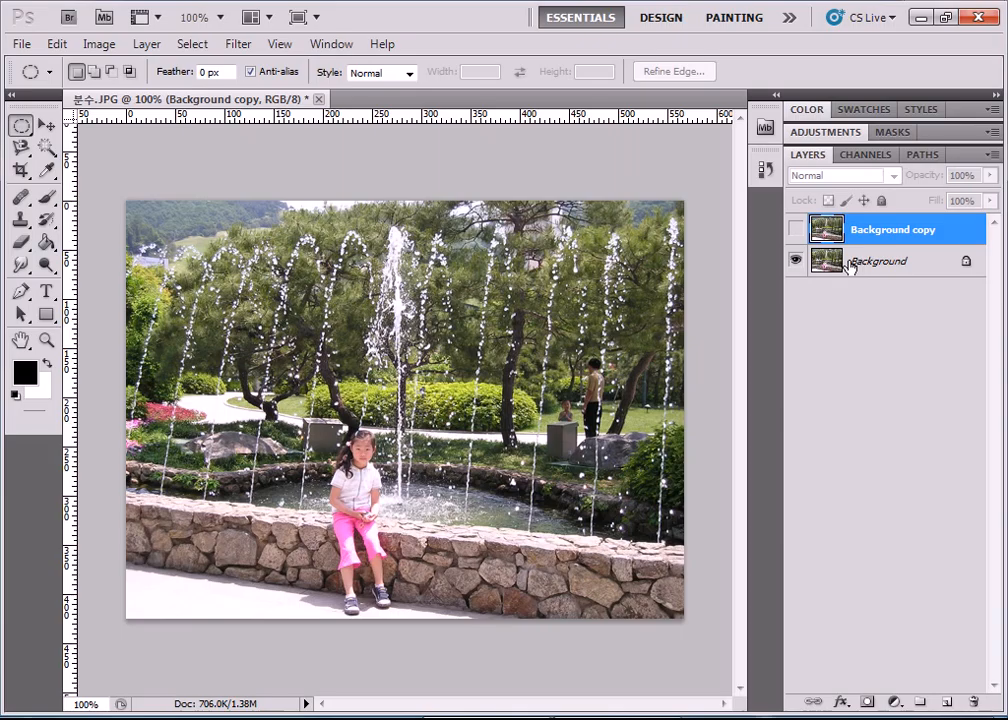
left_click(797, 230)
left_click(797, 230)
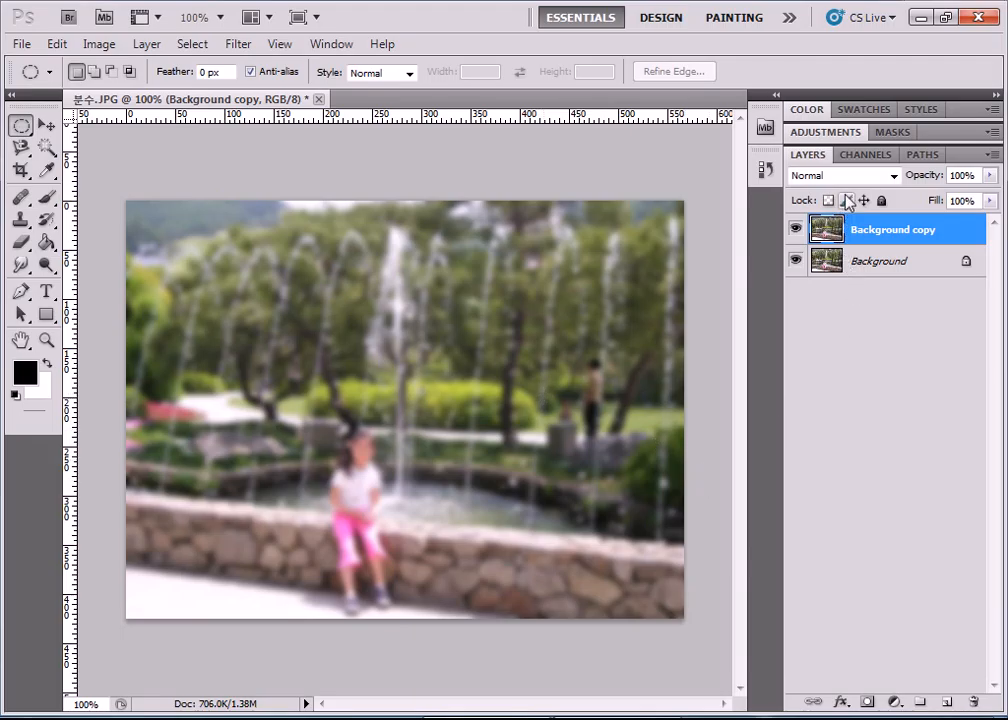
Step: Set the blend mode of the blurred Background copy layer to Screen
left_click(896, 178)
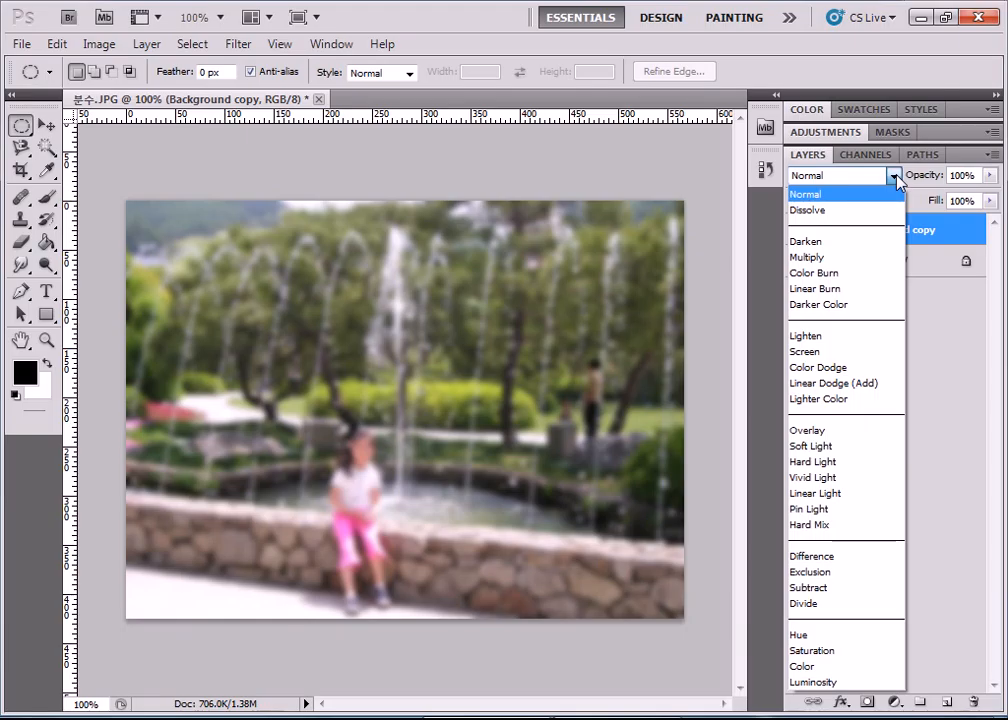
left_click(896, 178)
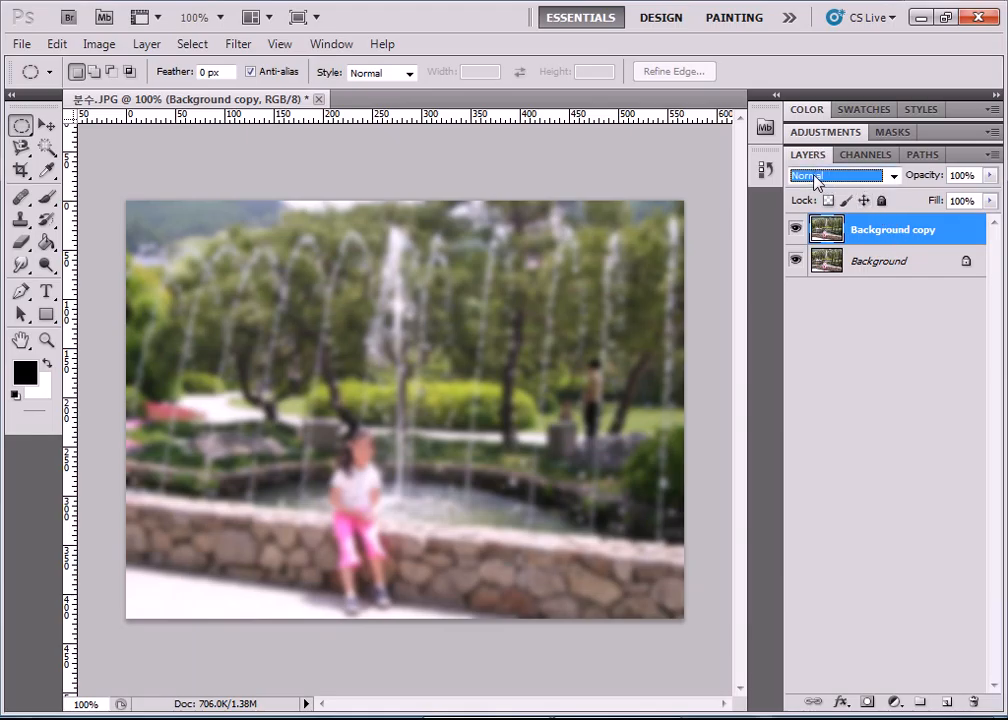
left_click(891, 177)
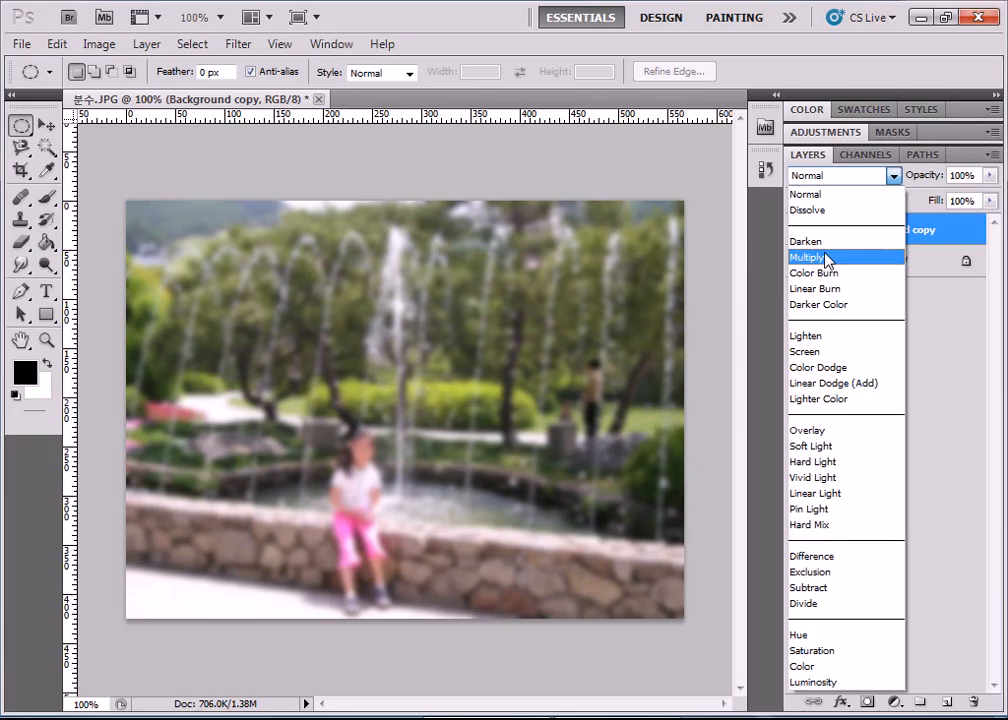
left_click(816, 356)
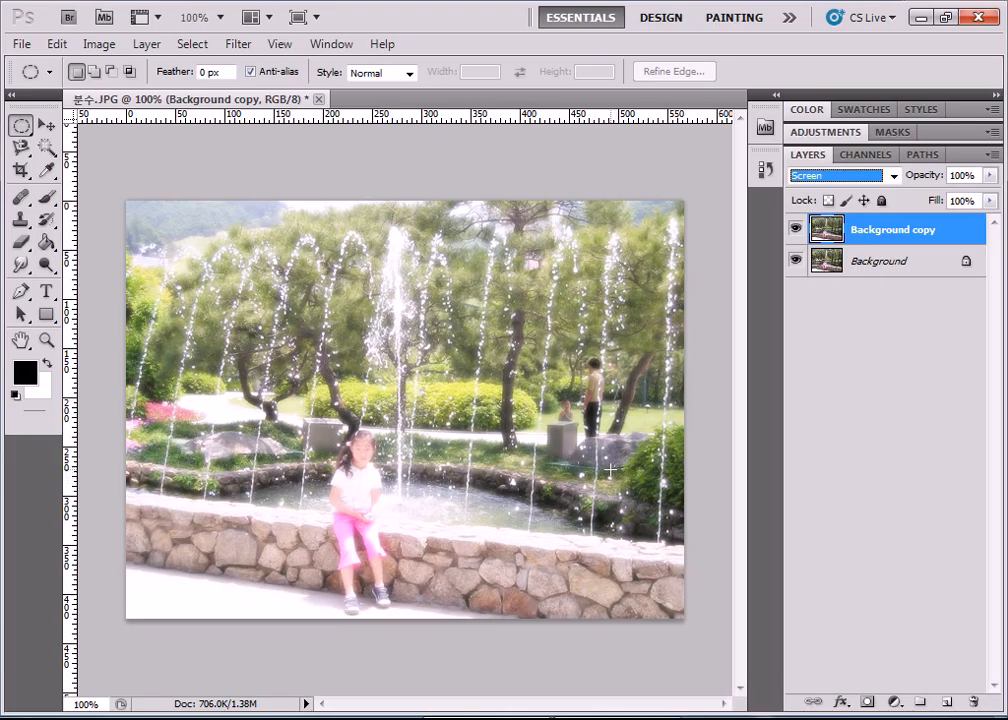
Step: Check the image without the Background layer, show it again, and duplicate the Background copy layer
left_click(795, 261)
left_click(795, 261)
left_click_drag(932, 226, 948, 704)
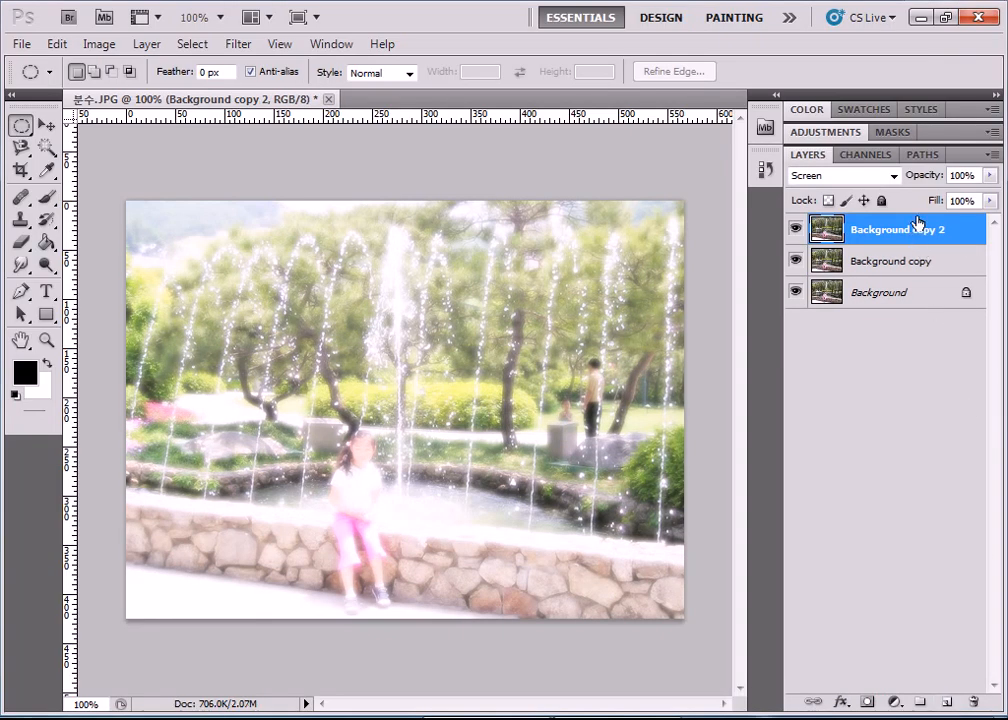
Step: Review the stacked layers and compare the image with Background copy 2 hidden and shown
left_click(899, 298)
left_click(907, 264)
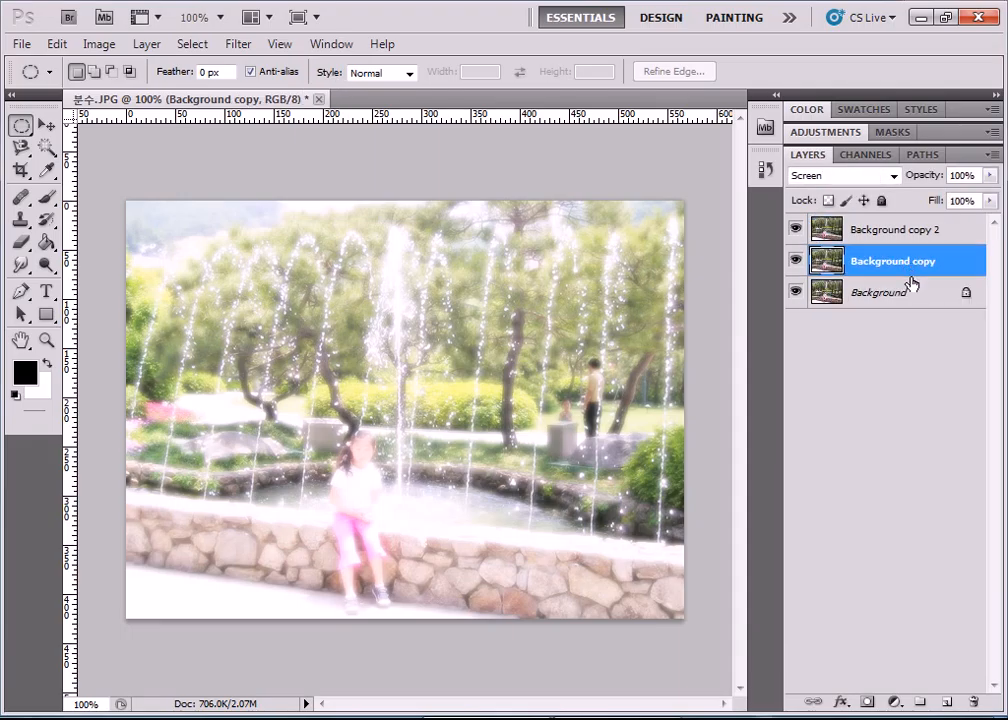
left_click(795, 230)
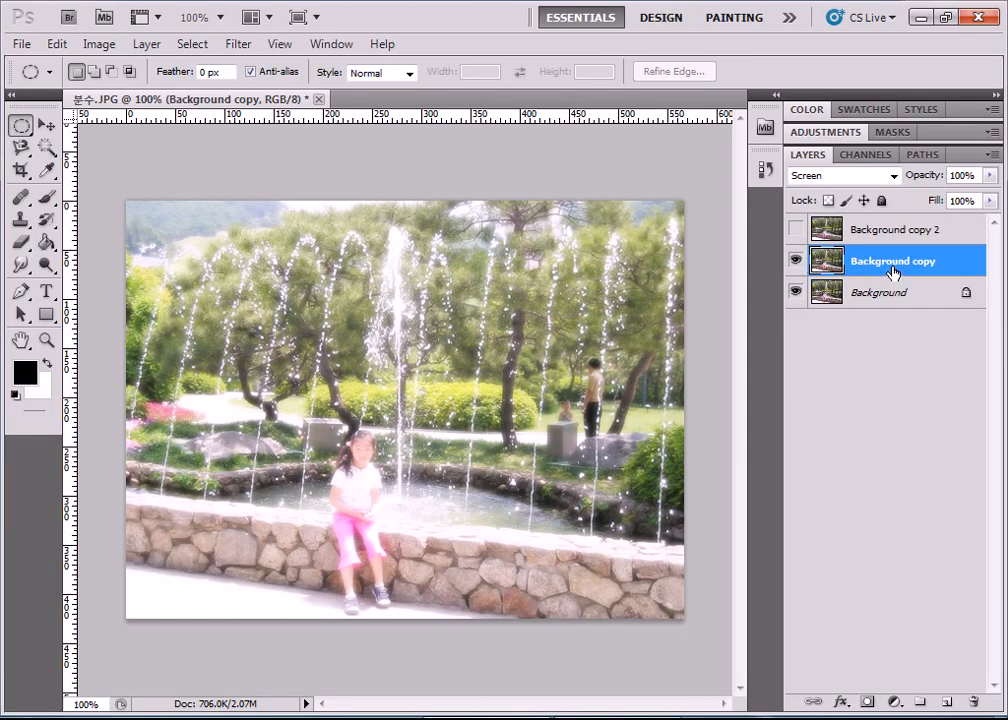
left_click(796, 230)
left_click(893, 228)
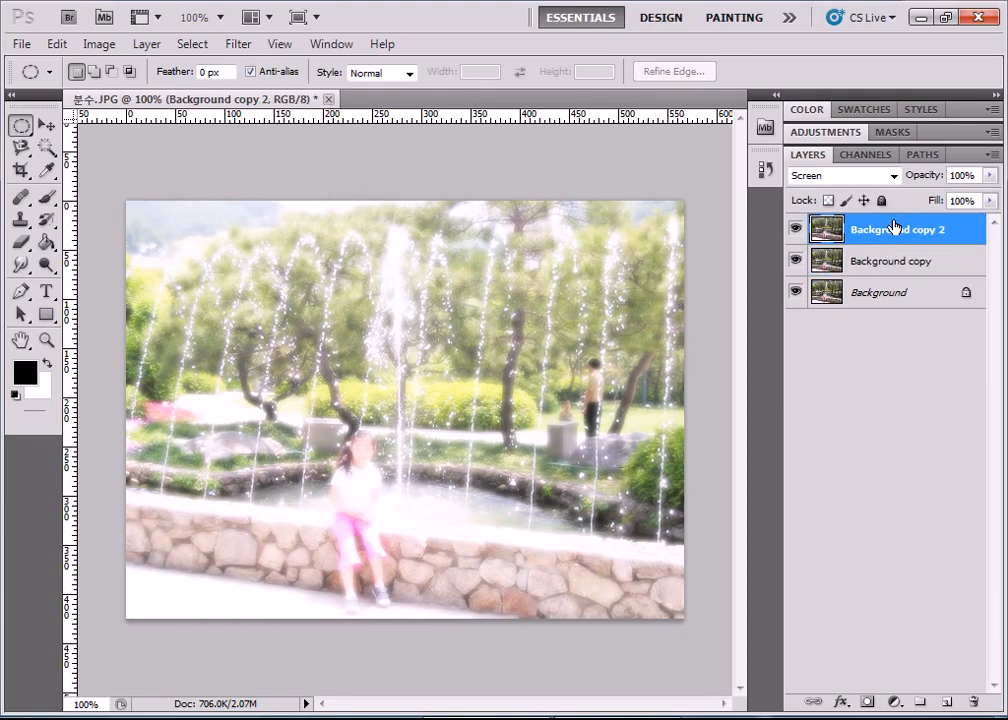
Step: Change the blend mode of the middle Background copy layer to Overlay
left_click(879, 274)
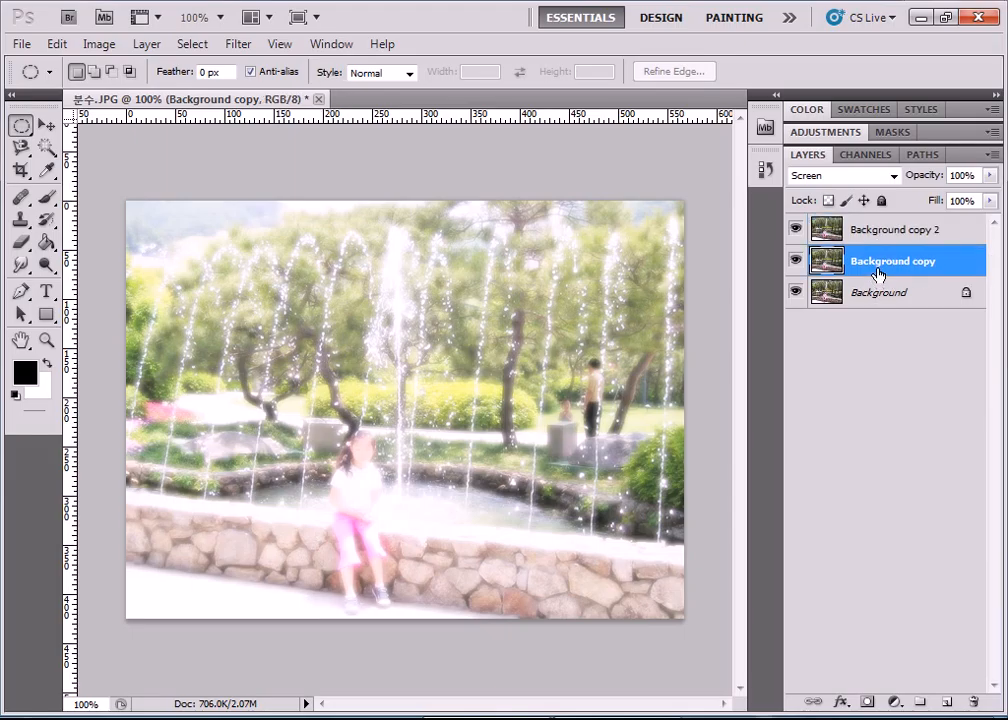
left_click(895, 176)
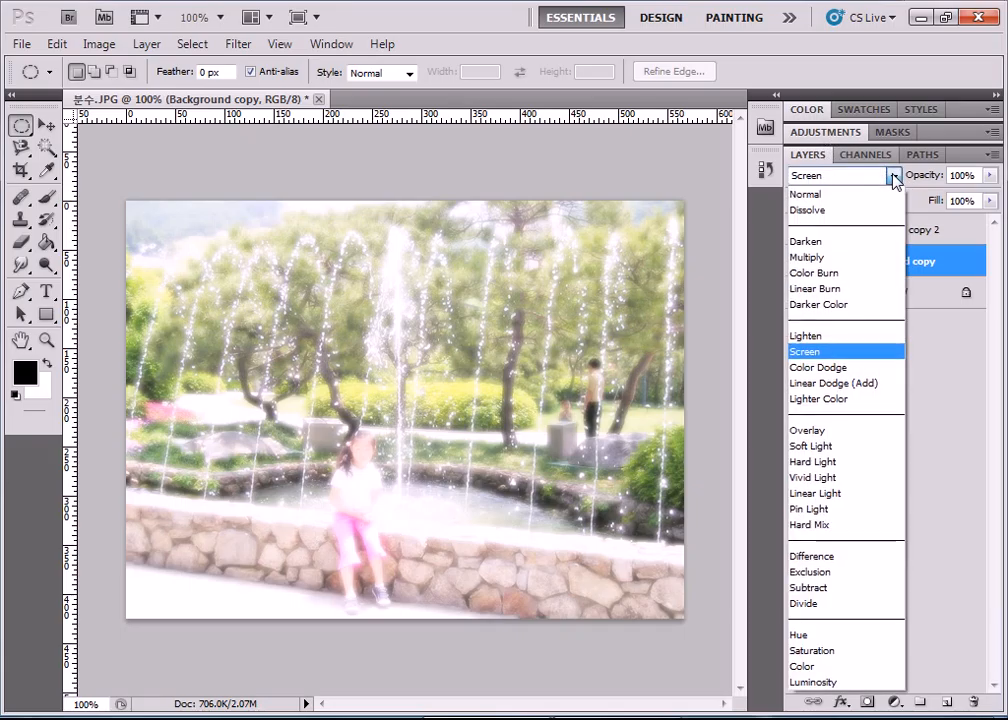
left_click(818, 432)
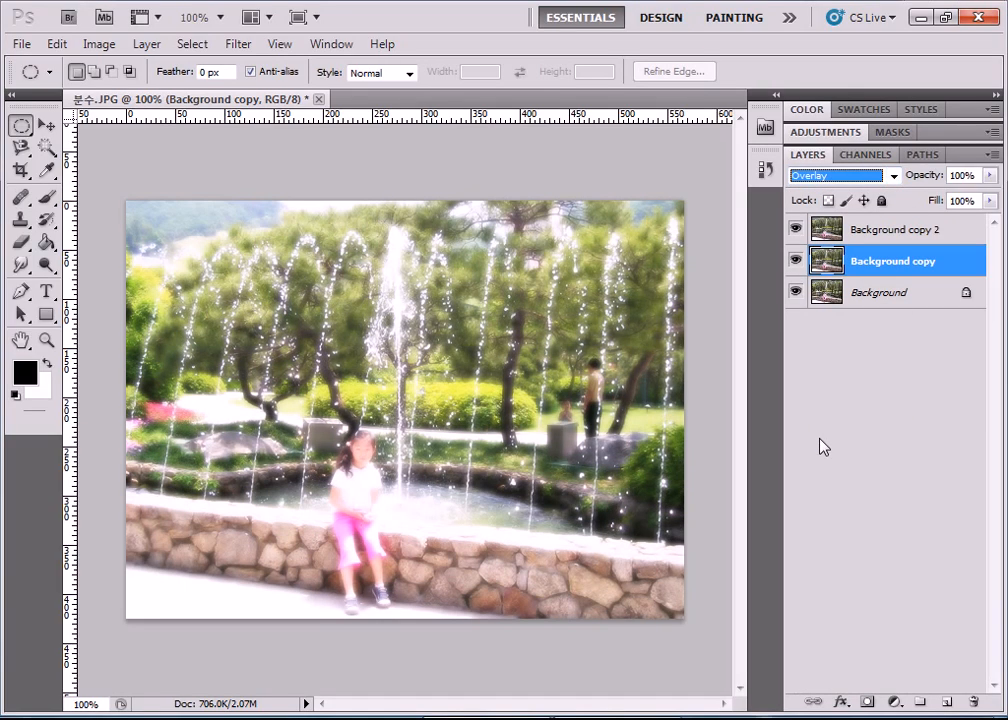
Step: Set the opacity of the Overlay-mode Background copy layer to 50%
left_click(948, 176)
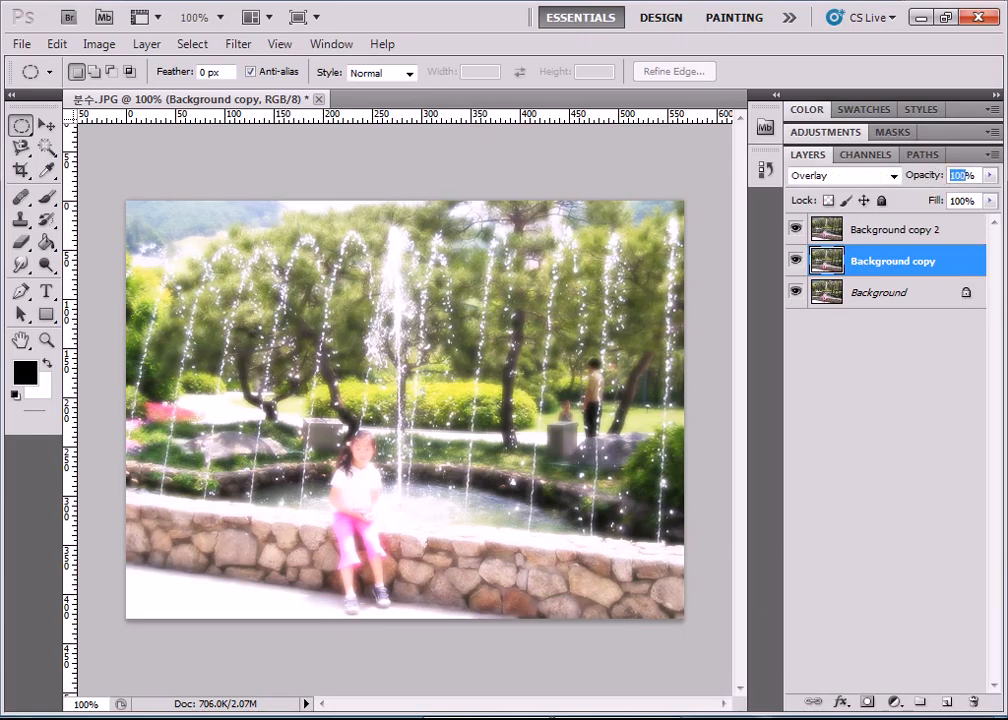
type("50")
key("Return")
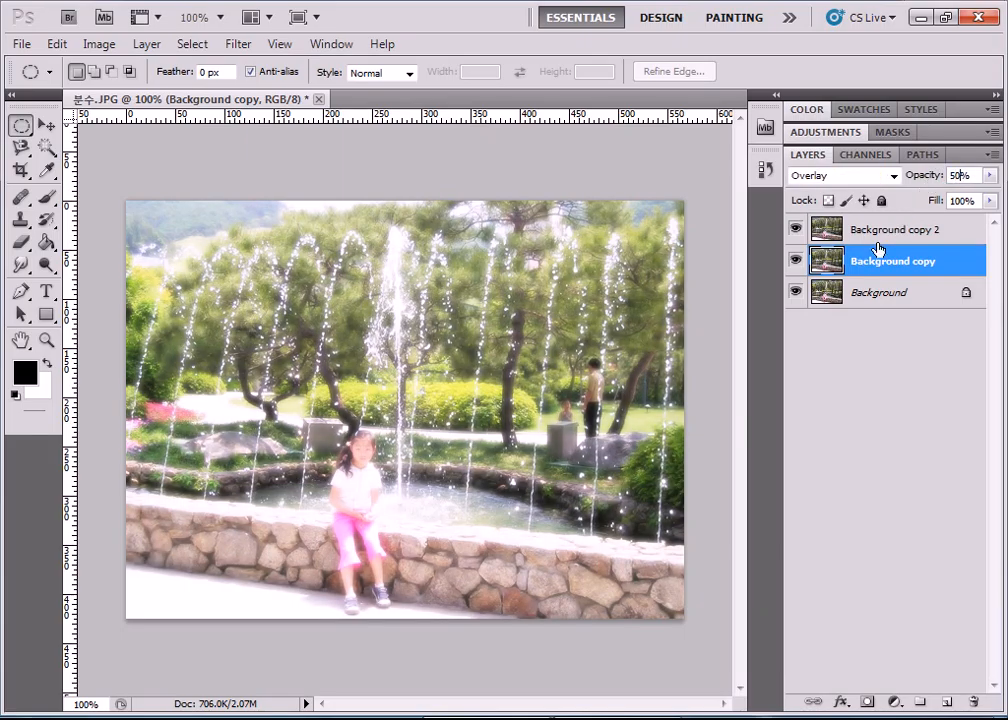
Step: Compare the image with Background copy 2 and Background copy hidden and shown in turn
left_click(795, 230)
left_click(795, 230)
left_click(795, 230)
left_click(795, 262)
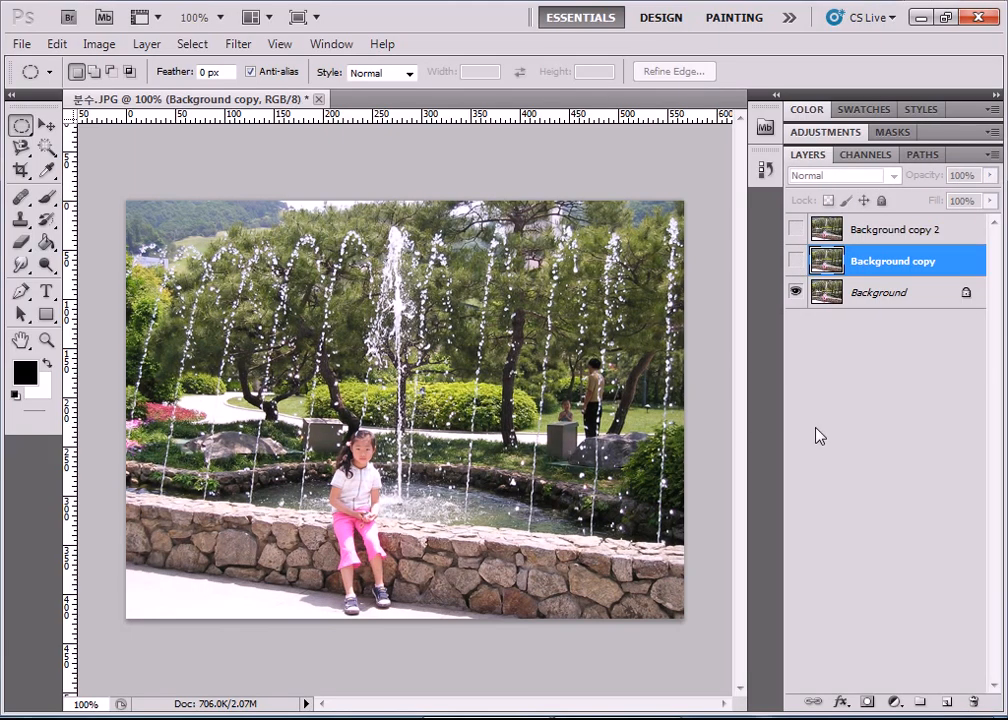
left_click(796, 262)
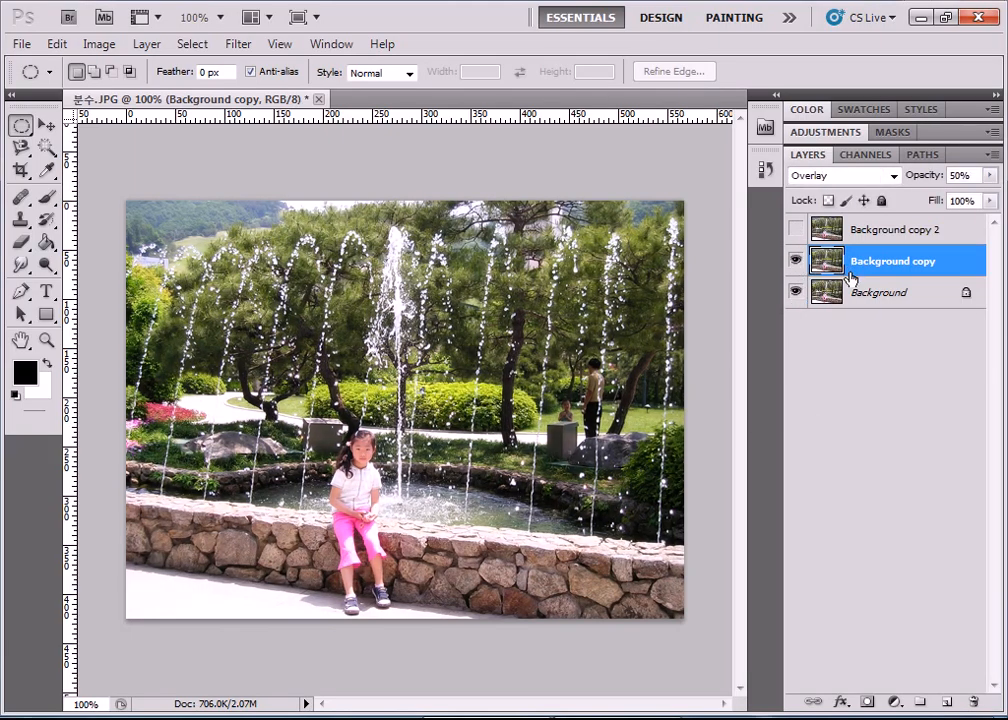
left_click(795, 229)
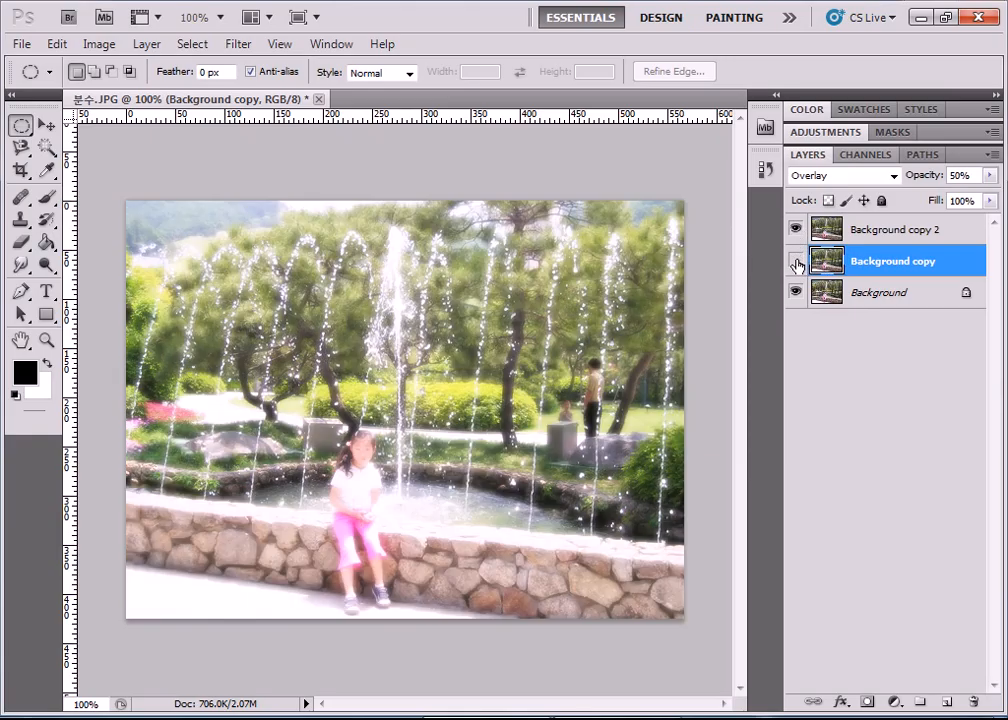
left_click(796, 262)
left_click(796, 262)
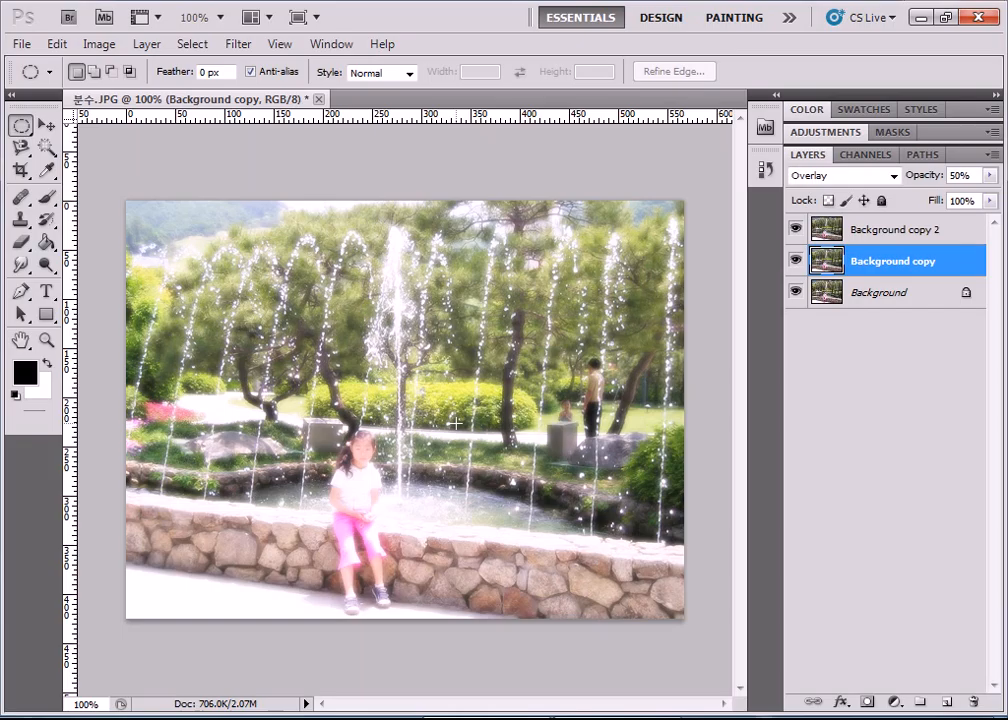
Step: Hide both copy layers to view the original photo, and show them again for a before-and-after comparison
left_click(795, 229)
left_click(795, 260)
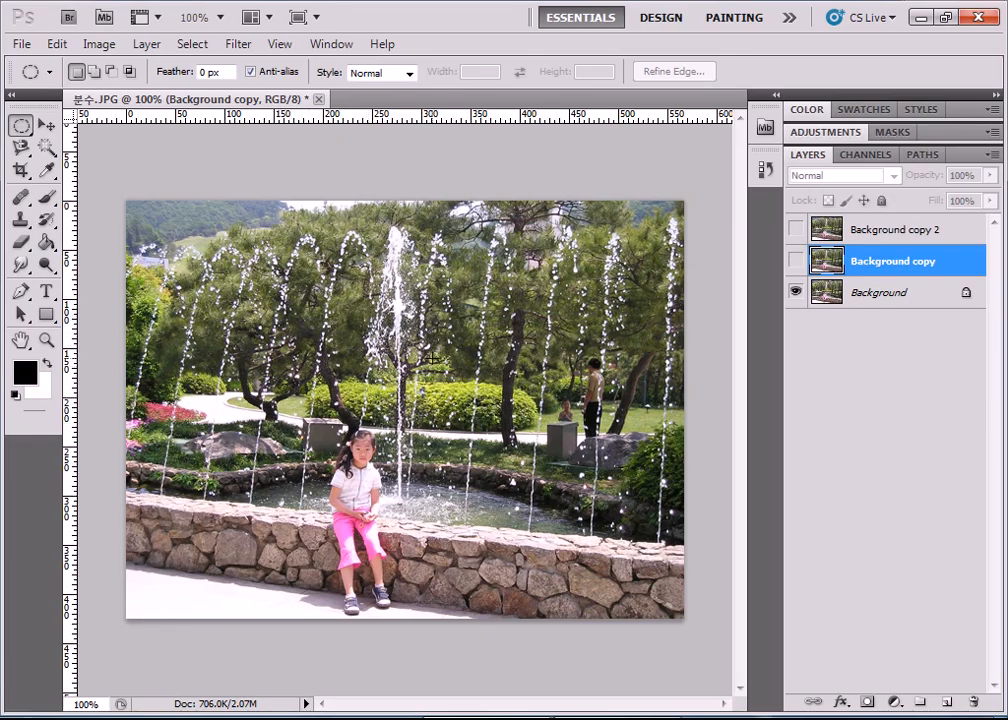
left_click(795, 261)
left_click(797, 231)
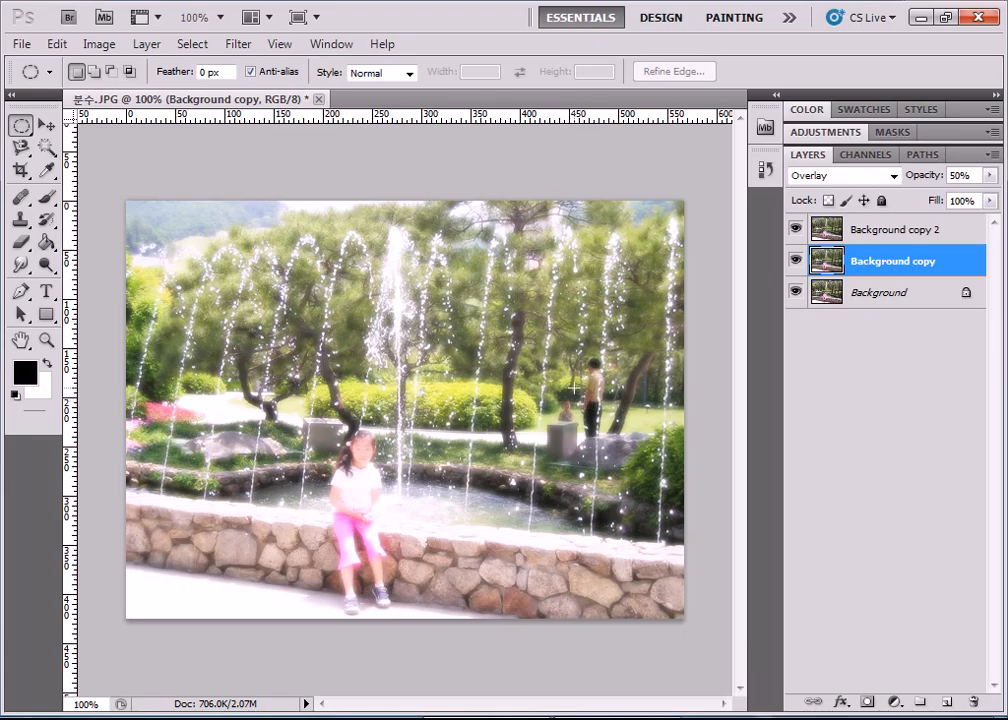
Step: Review the blend mode and opacity settings of the Background copy 2 and Background copy layers
left_click(940, 232)
left_click(945, 263)
left_click(893, 233)
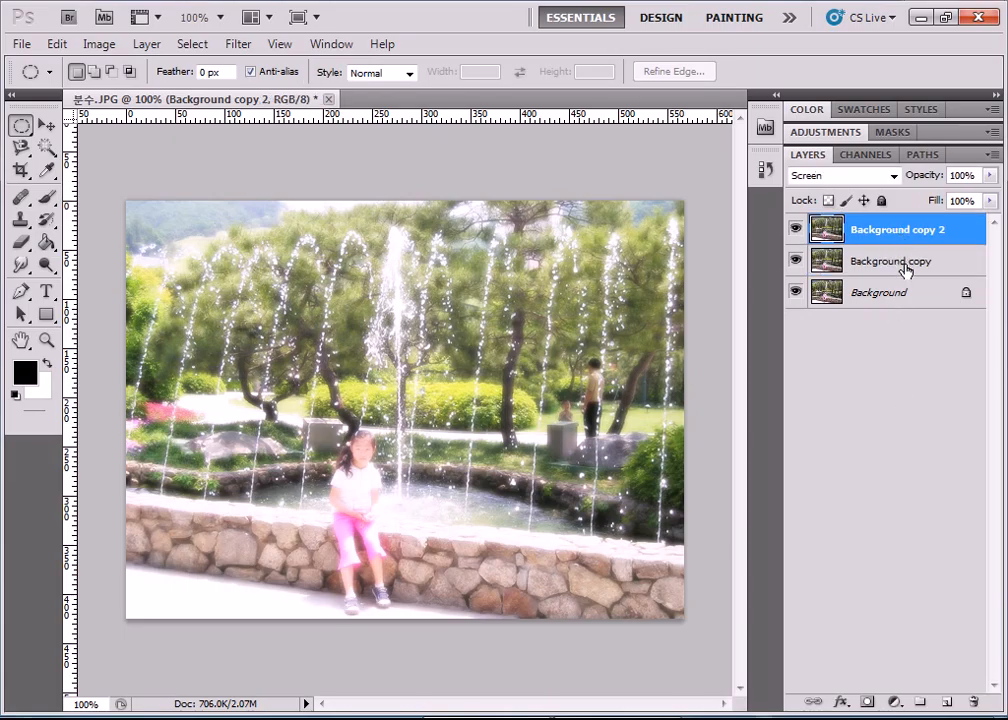
left_click(905, 266)
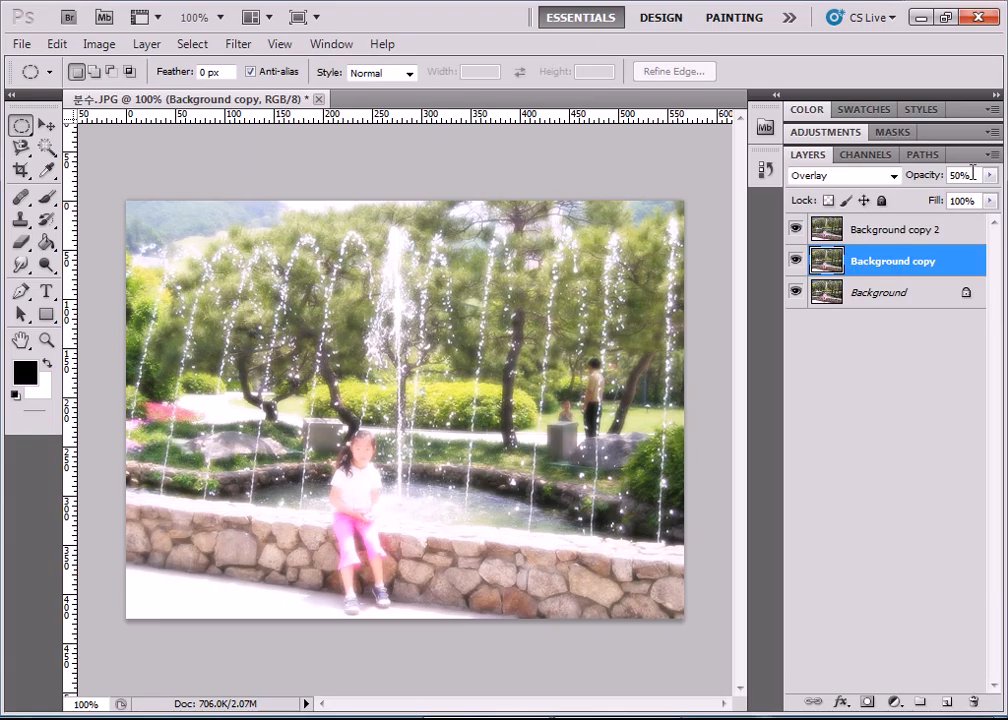
Step: Select all layers from Background copy 2 down to Background and merge them with Merge Layers
left_click(885, 233)
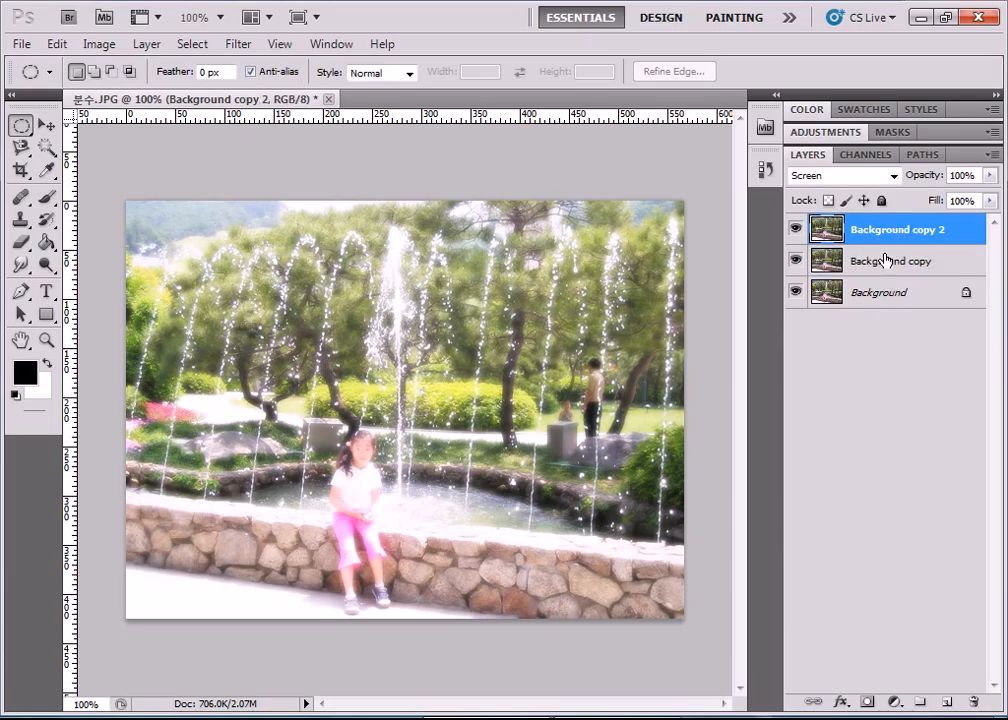
left_click(880, 300, "shift")
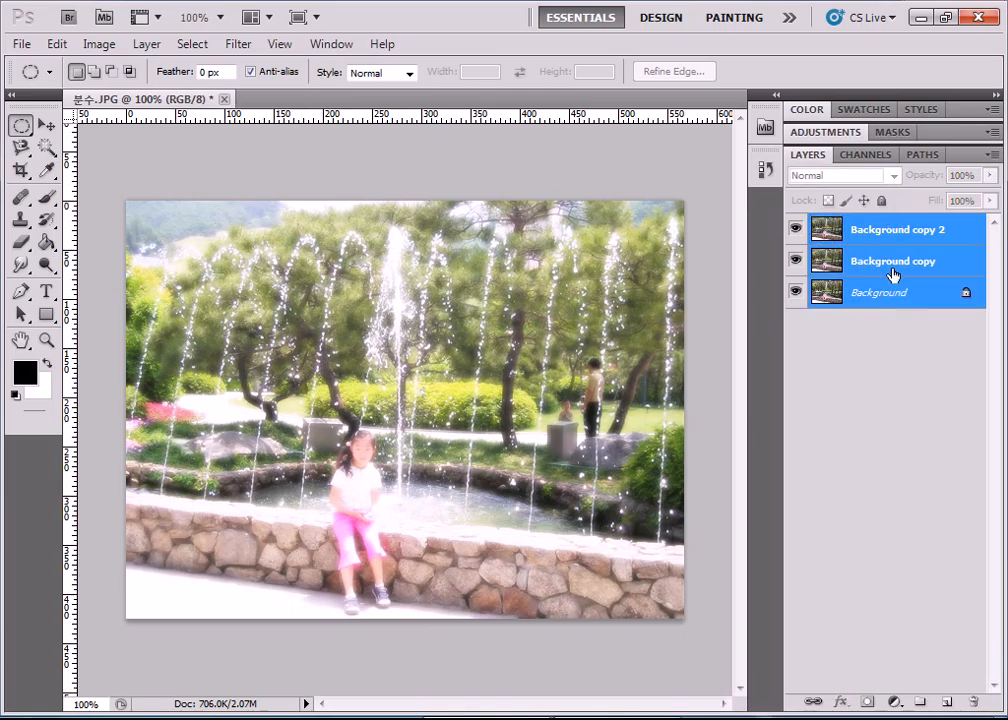
left_click(927, 400)
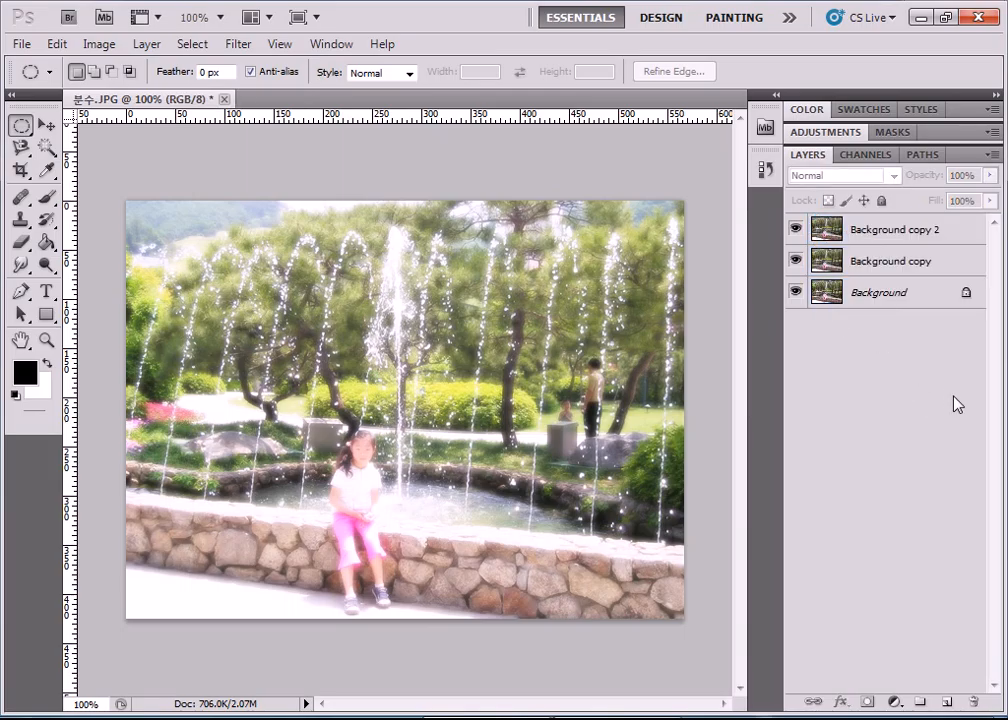
left_click(872, 234)
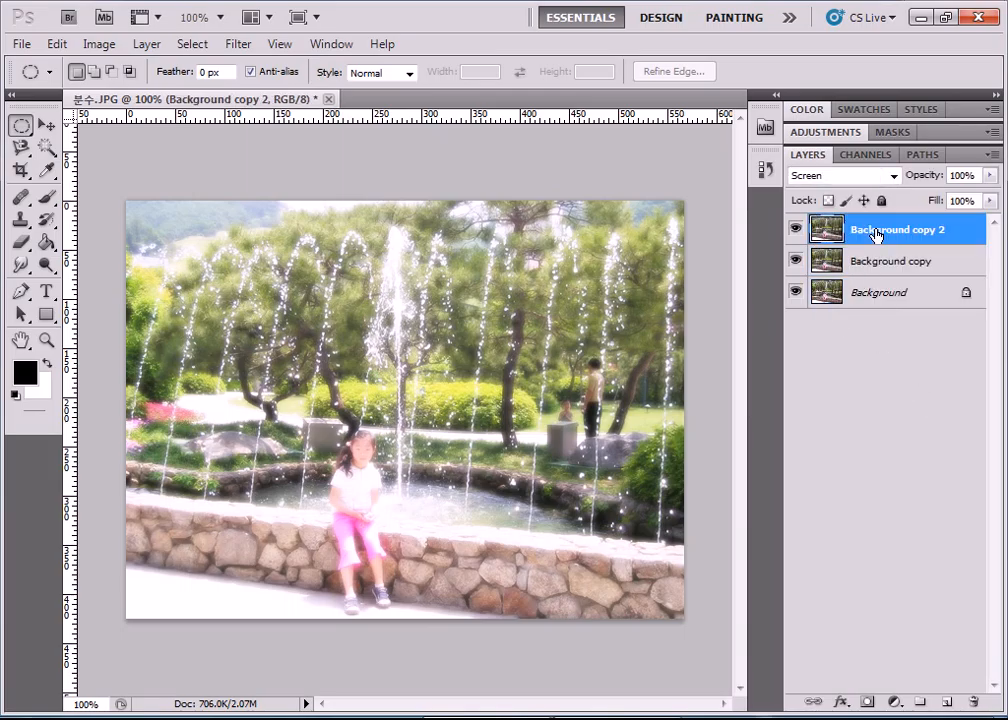
left_click(886, 293, "shift")
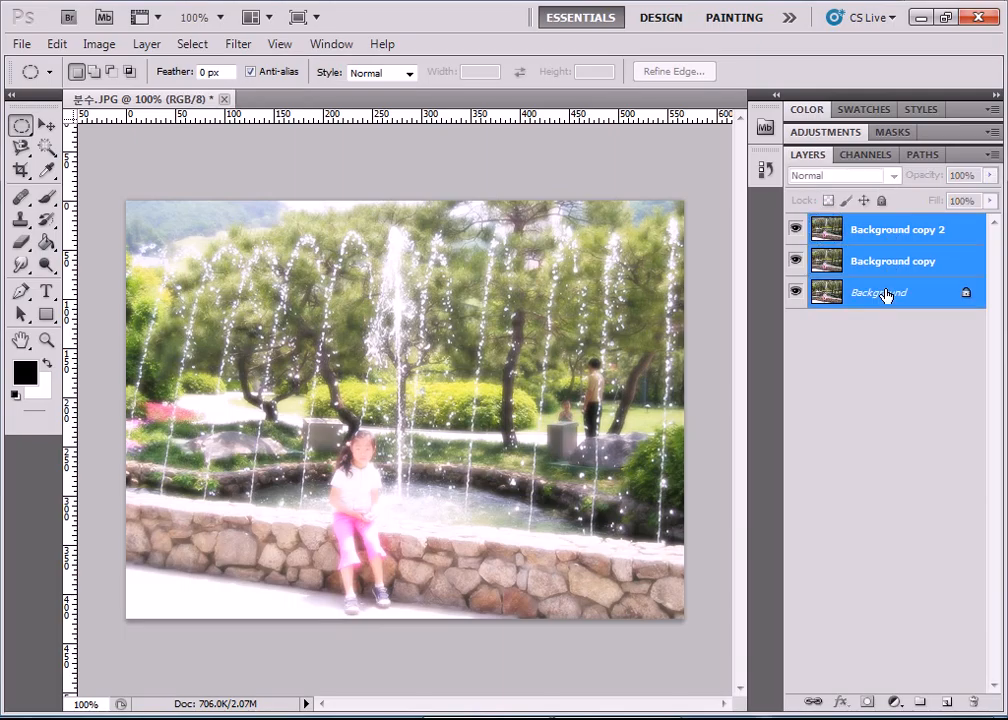
right_click(902, 228)
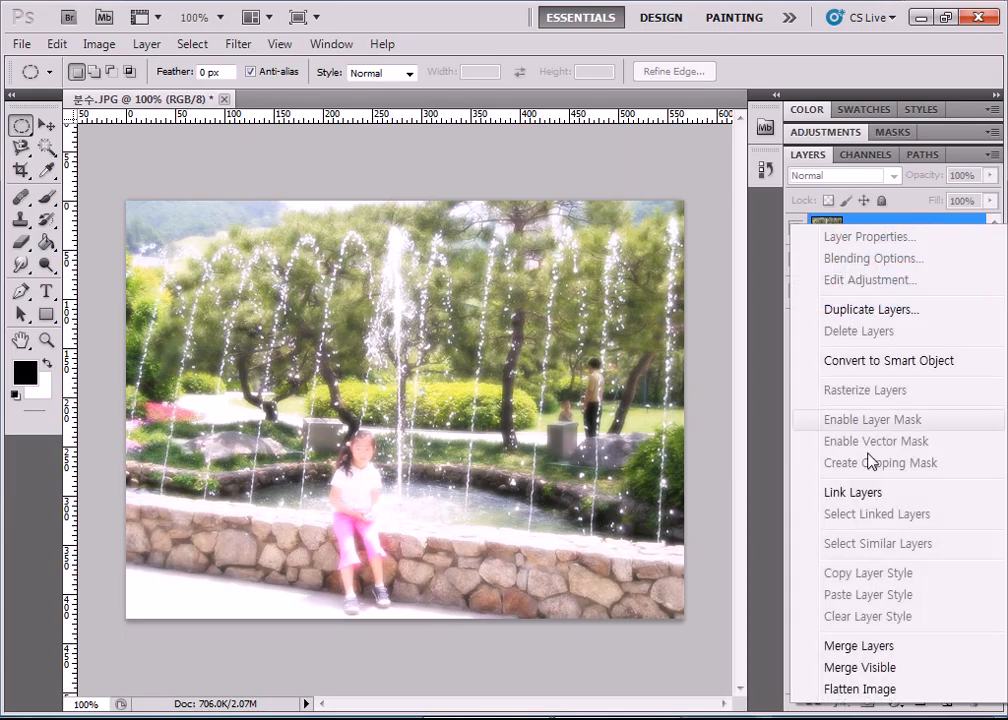
left_click(848, 650)
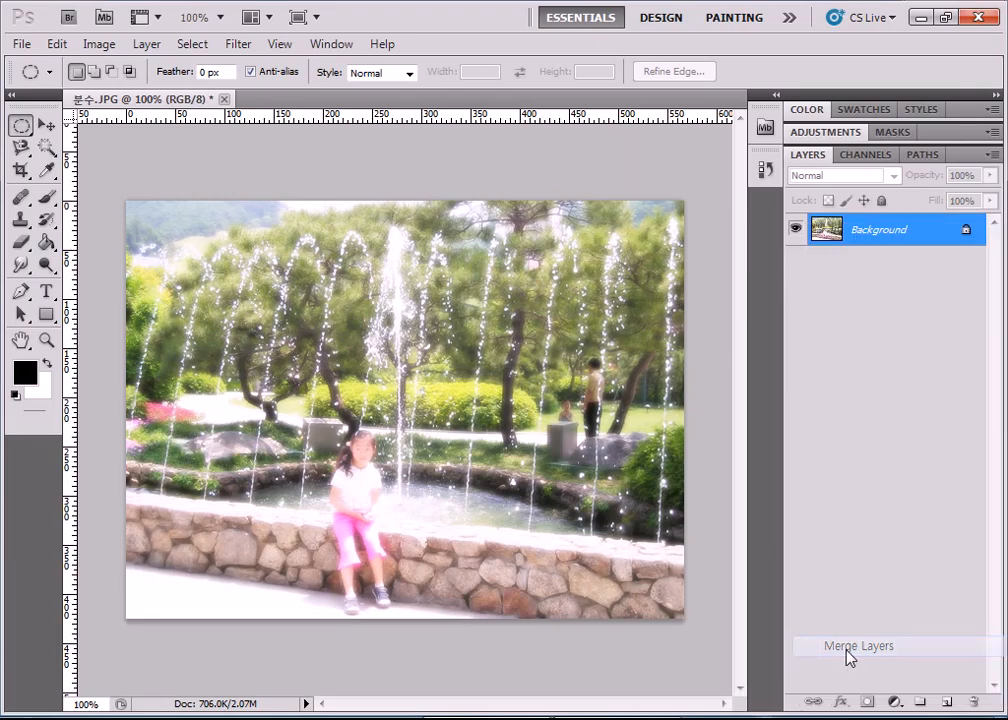
Step: Check the commands available for the merged Background layer, undo the merge, and deselect the restored layers
right_click(892, 237)
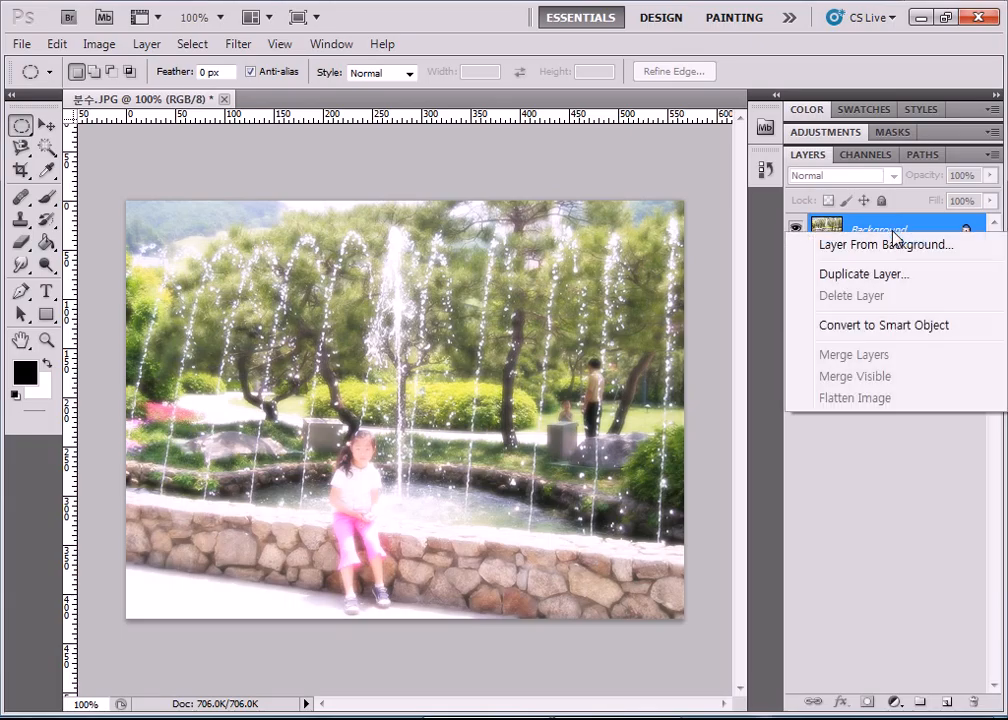
left_click(896, 484)
key("ctrl+z")
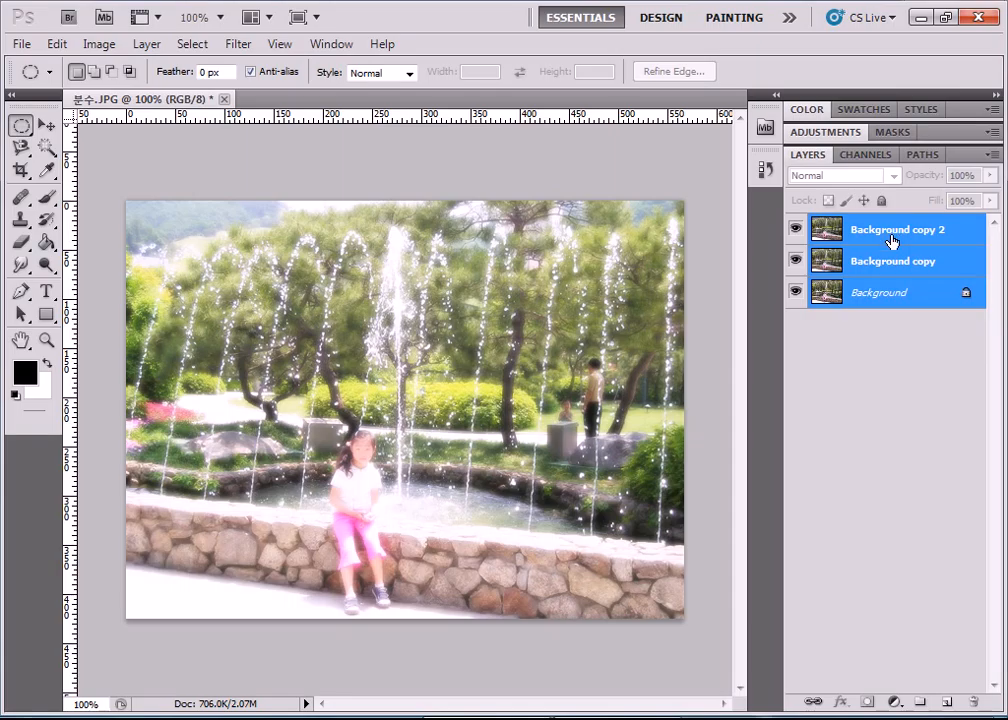
left_click(907, 396)
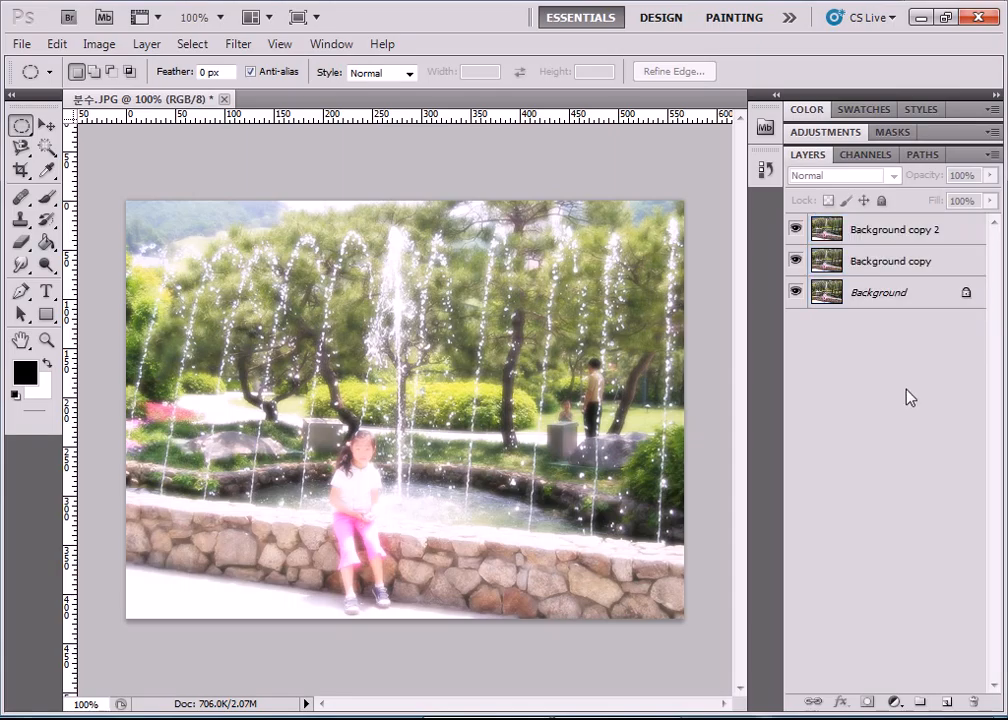
Step: Select the three layers again, merge them into one, and undo the merge
left_click(895, 236)
left_click(889, 292, "shift")
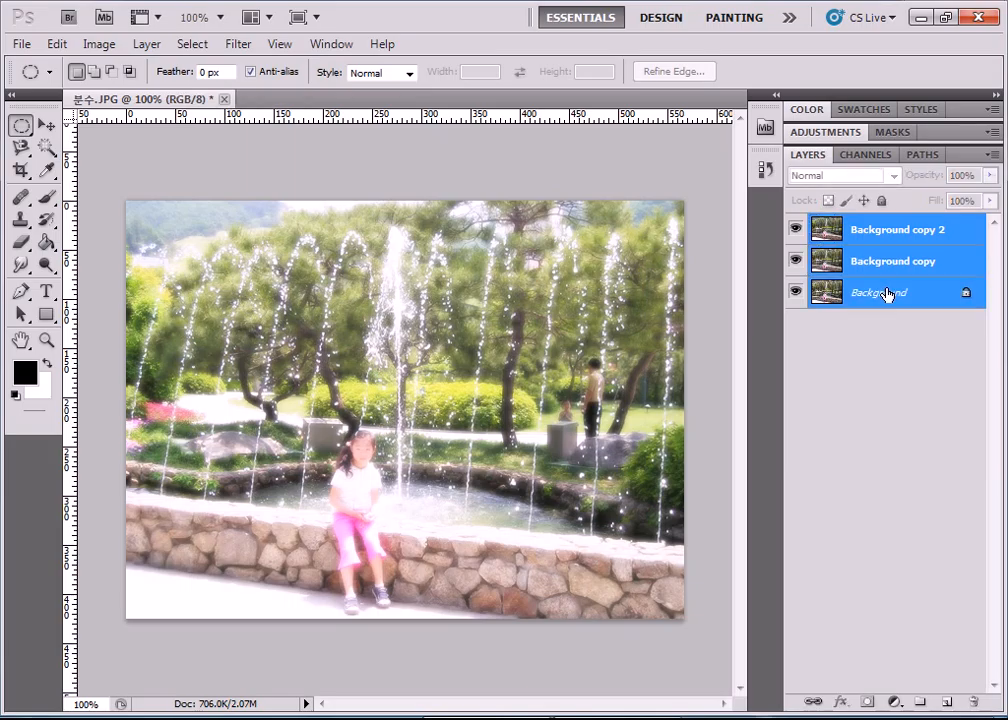
right_click(890, 292)
left_click(853, 412)
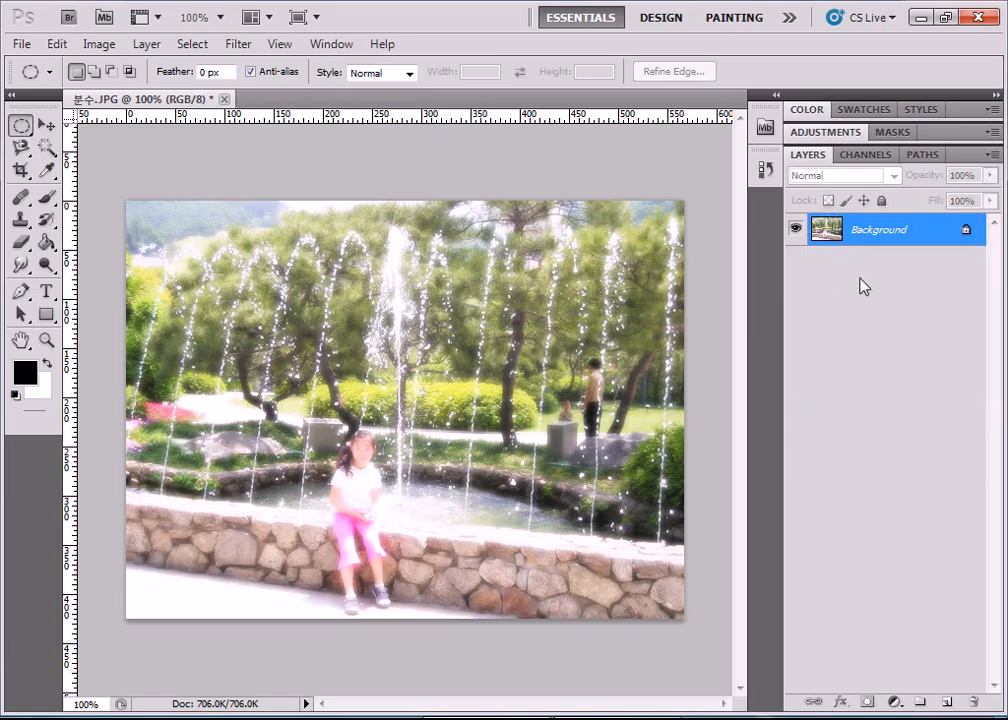
key("ctrl+z")
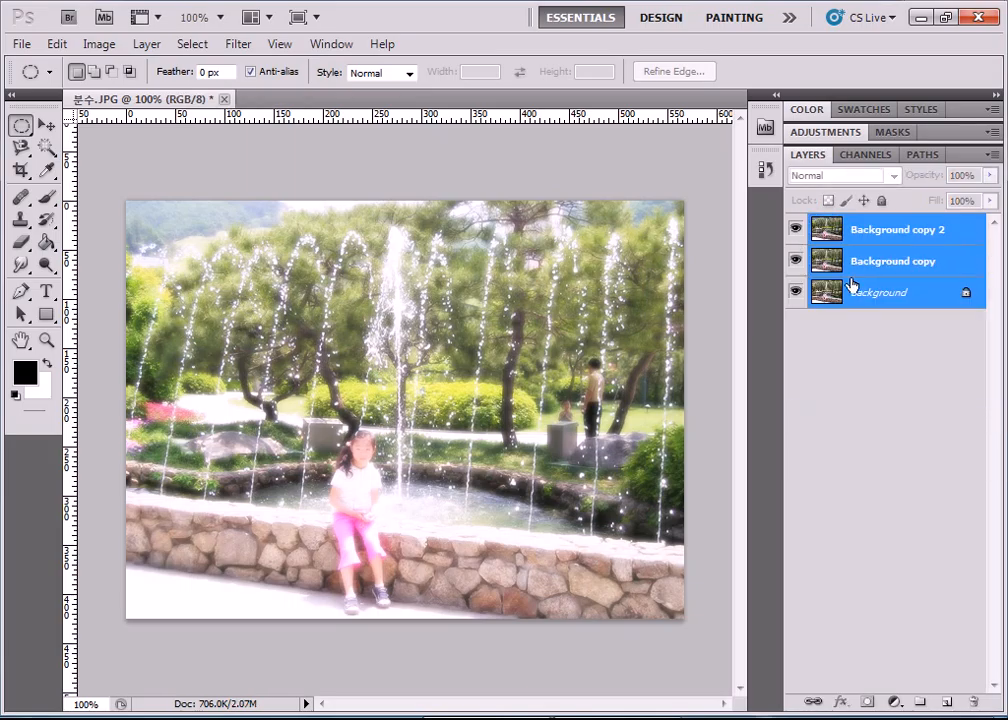
Step: Try once more to merge the stack from Background copy 2 down to Background, and undo it
left_click(868, 264)
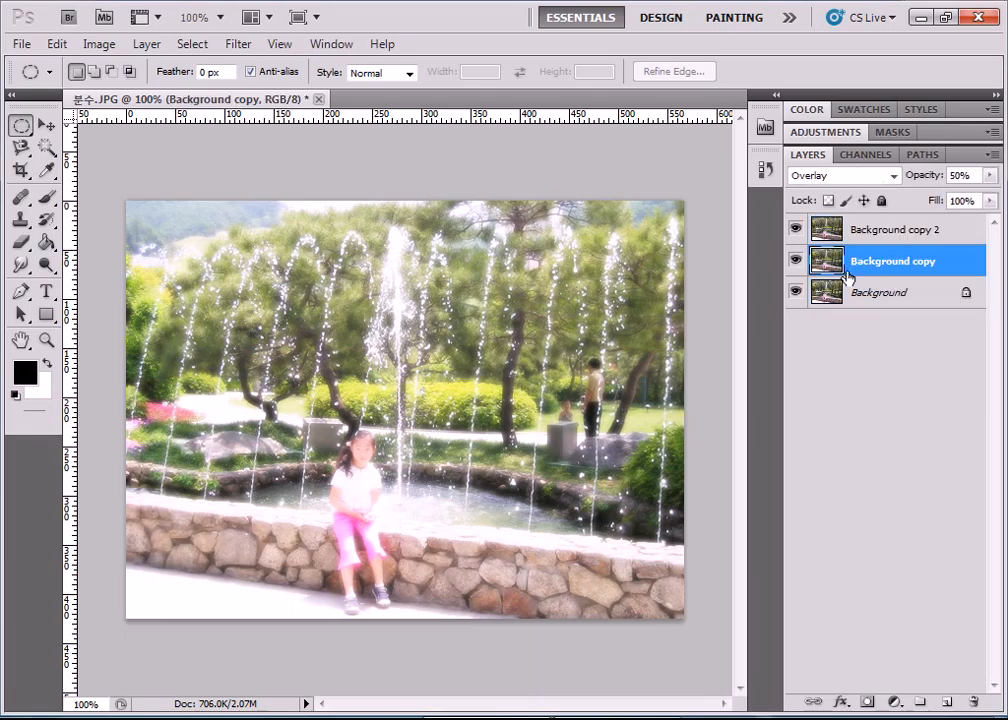
left_click(886, 238)
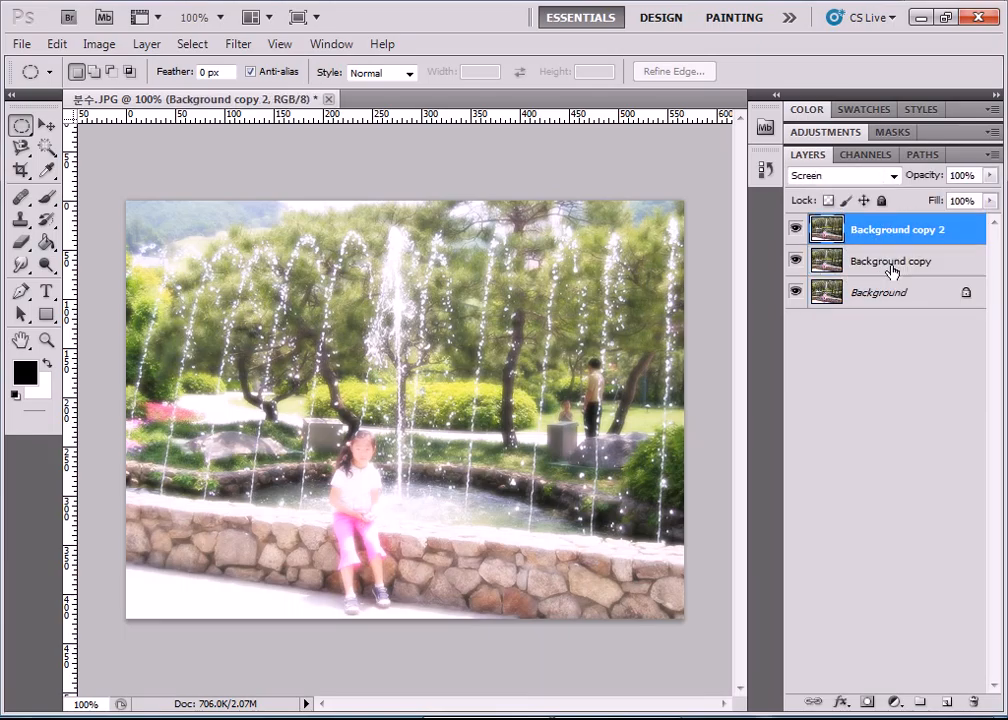
left_click(893, 289, "shift")
right_click(891, 289)
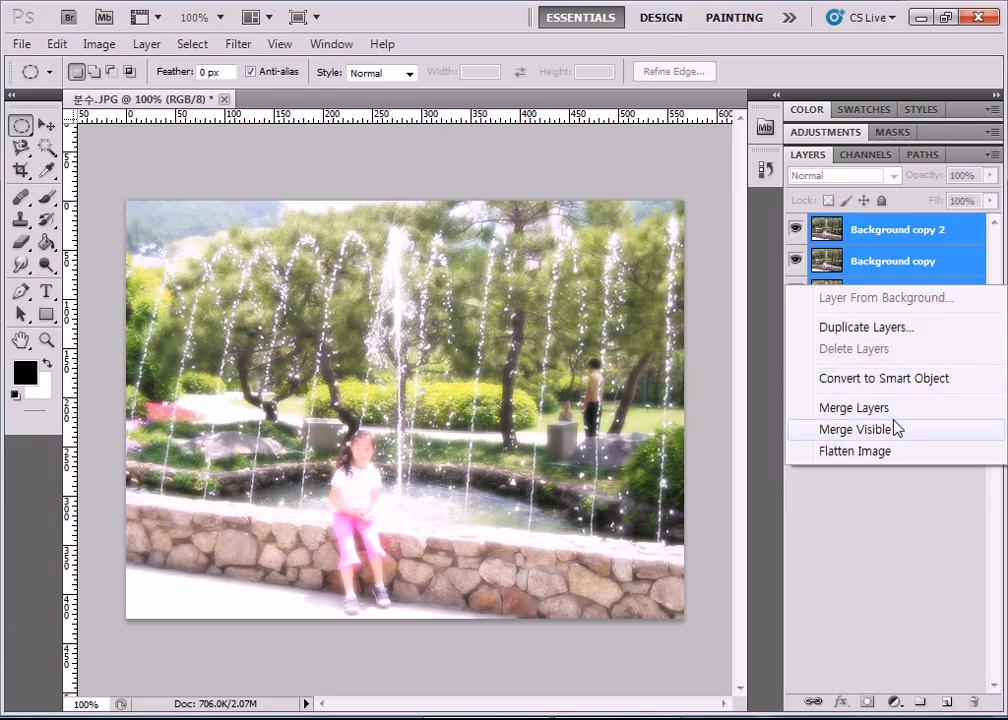
left_click(880, 409)
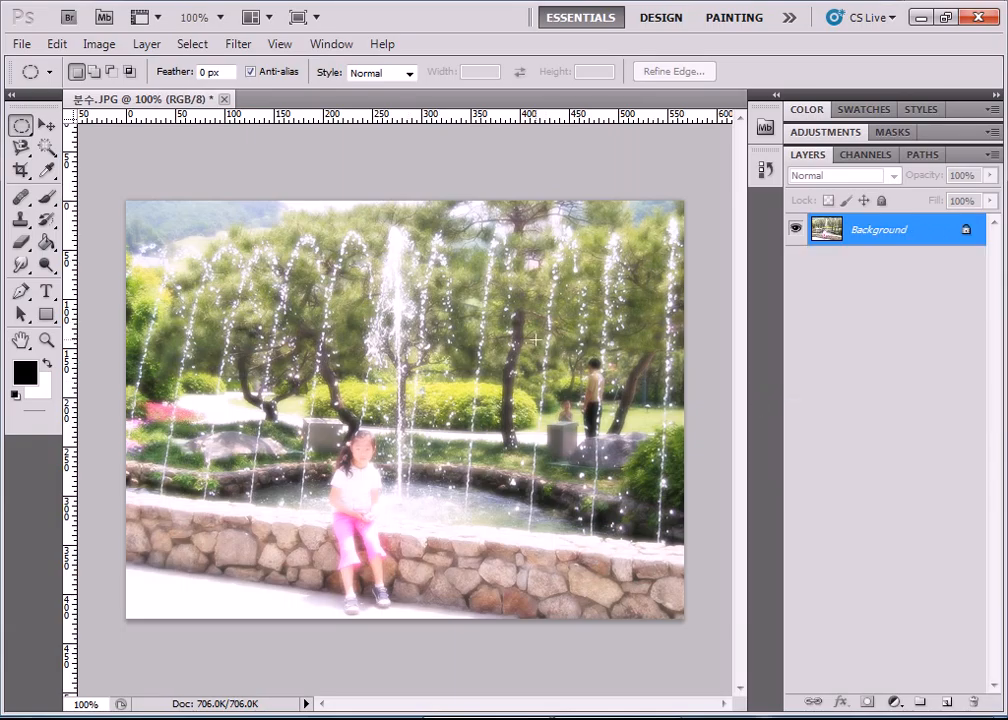
key("ctrl+z")
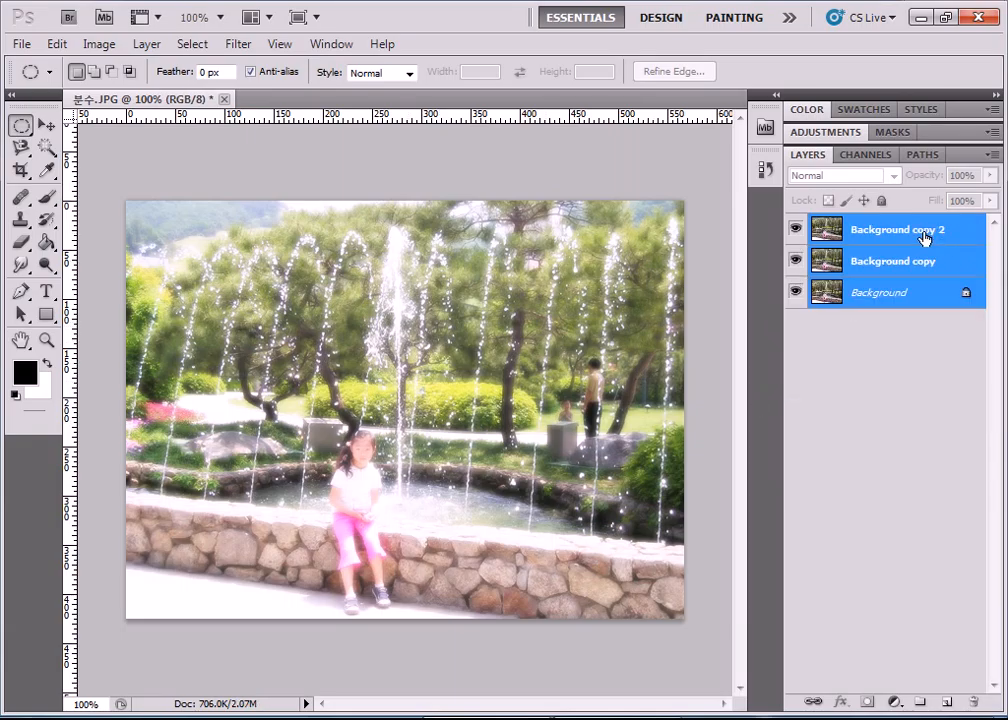
Step: Recheck the blend settings of each copy layer in the restored stack, leaving no layer selected
left_click(893, 265)
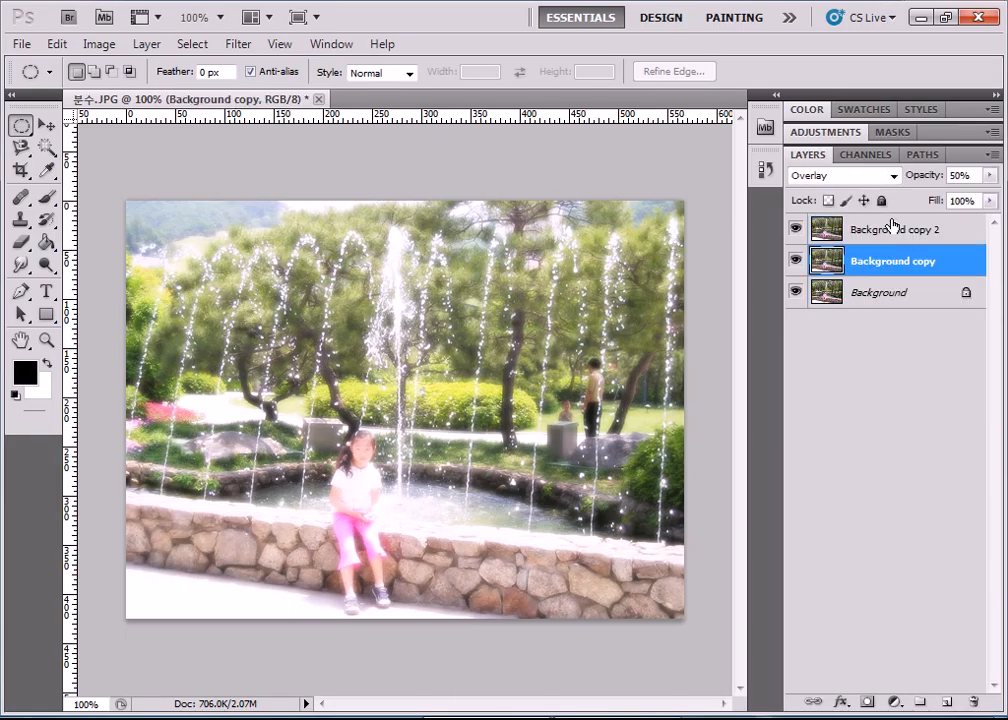
left_click(889, 229)
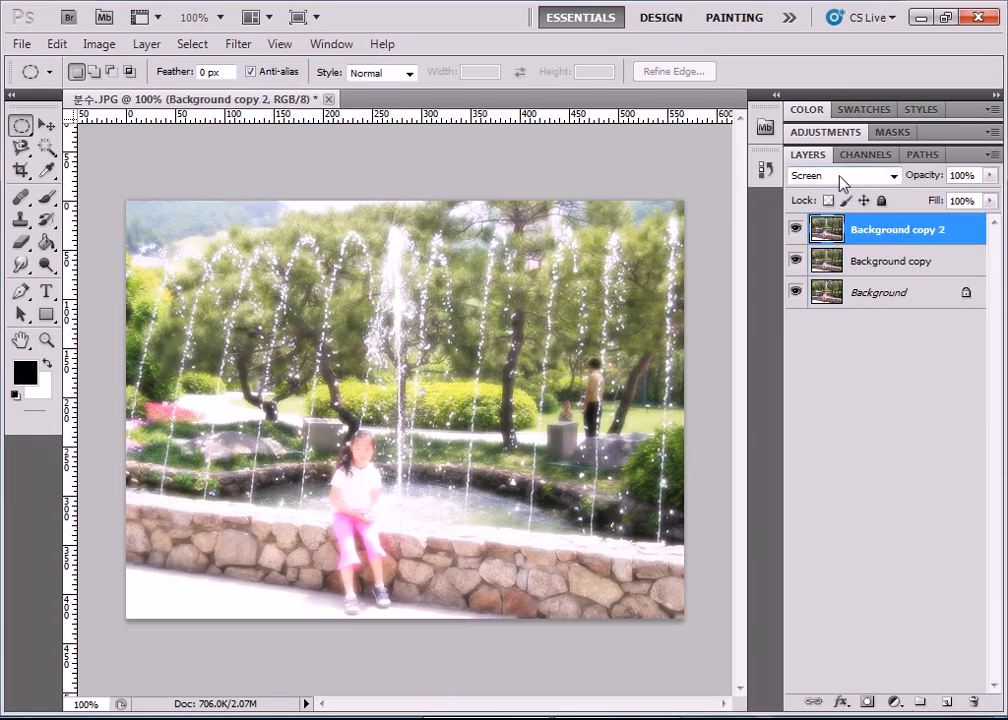
left_click(876, 264)
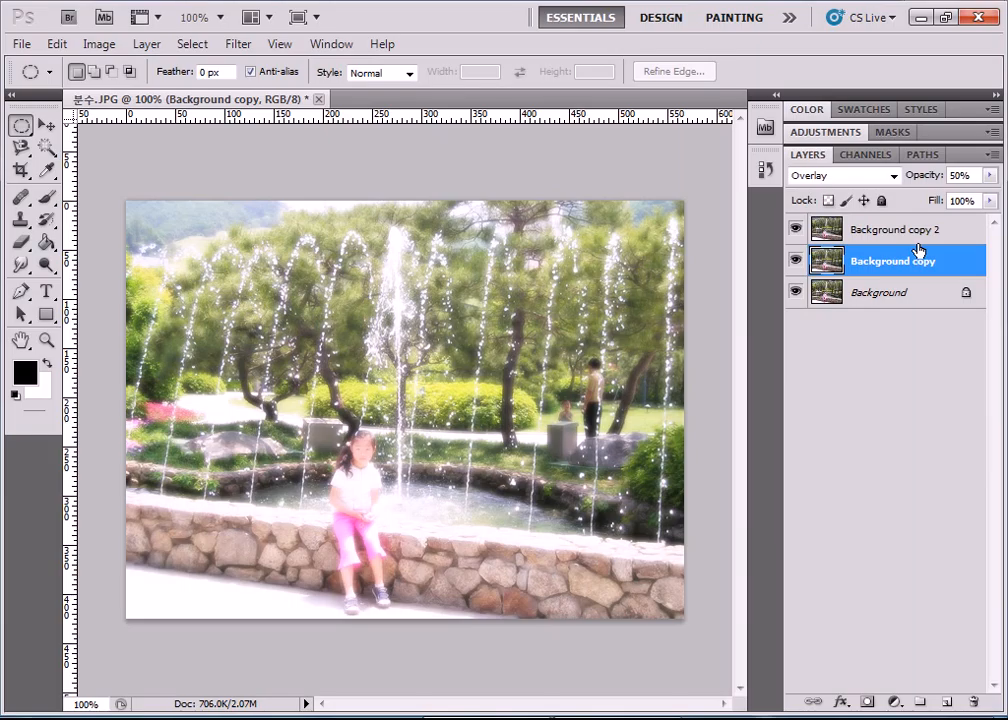
left_click(918, 415)
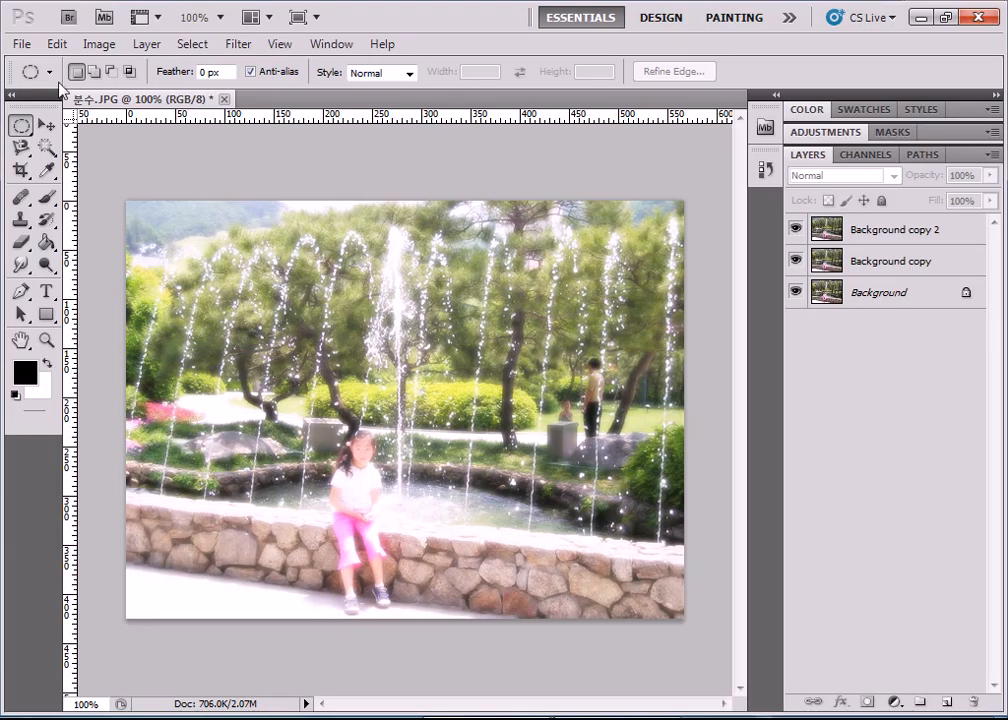
Step: Start a Save for Web & Devices export with the JPEG High preset and raise its quality to 100 (Maximum)
left_click(21, 44)
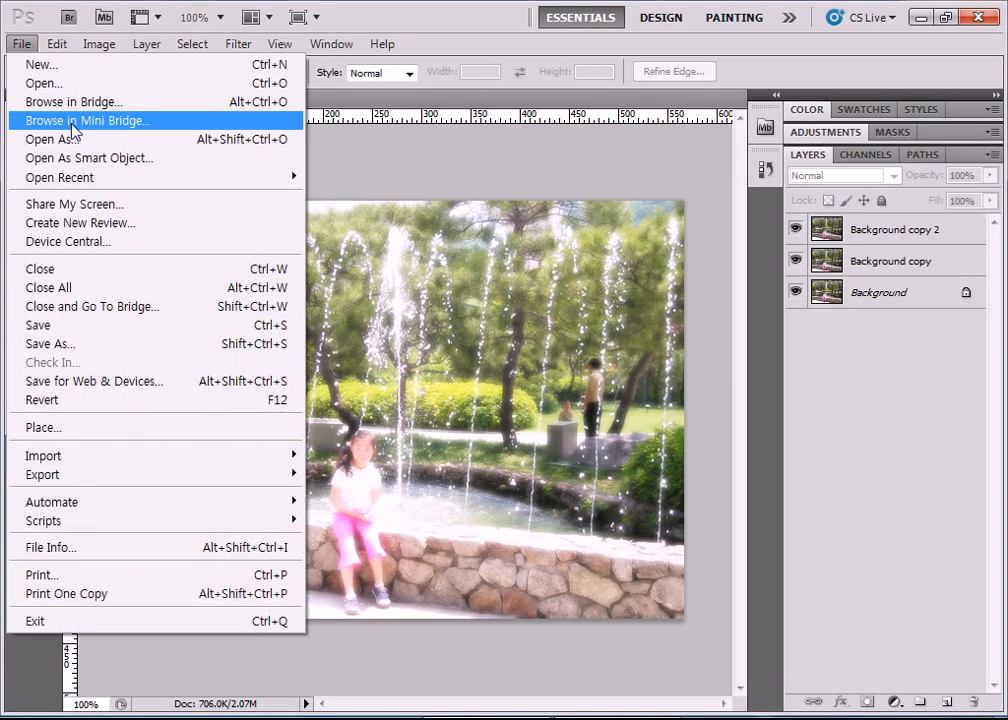
left_click(118, 388)
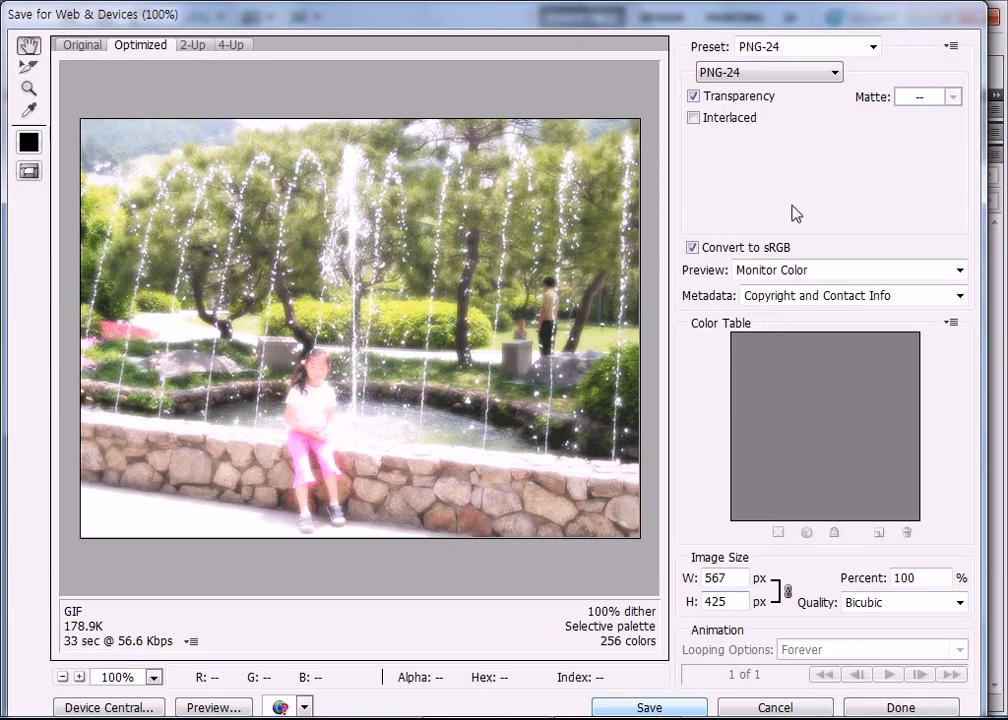
left_click(812, 48)
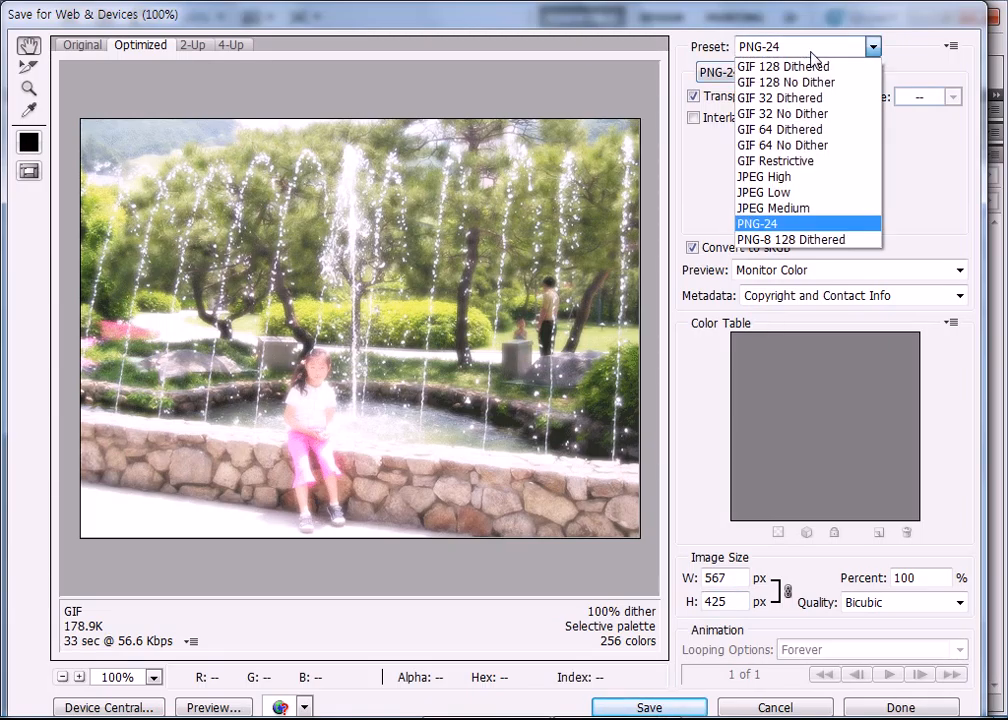
left_click(790, 178)
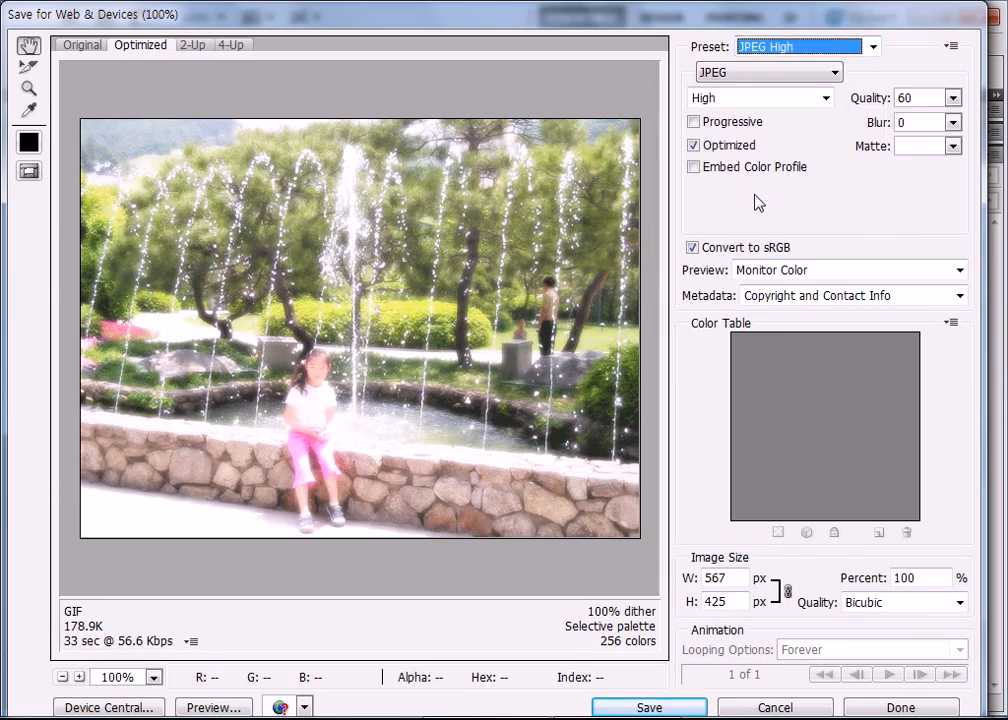
left_click(955, 98)
left_click_drag(915, 122, 973, 127)
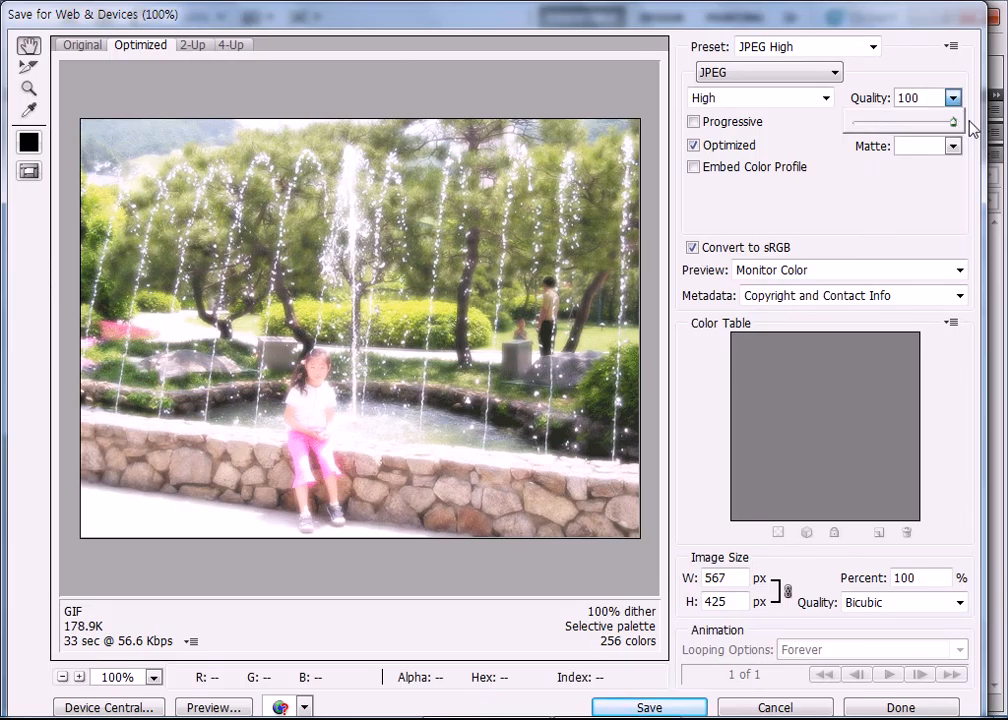
left_click(850, 198)
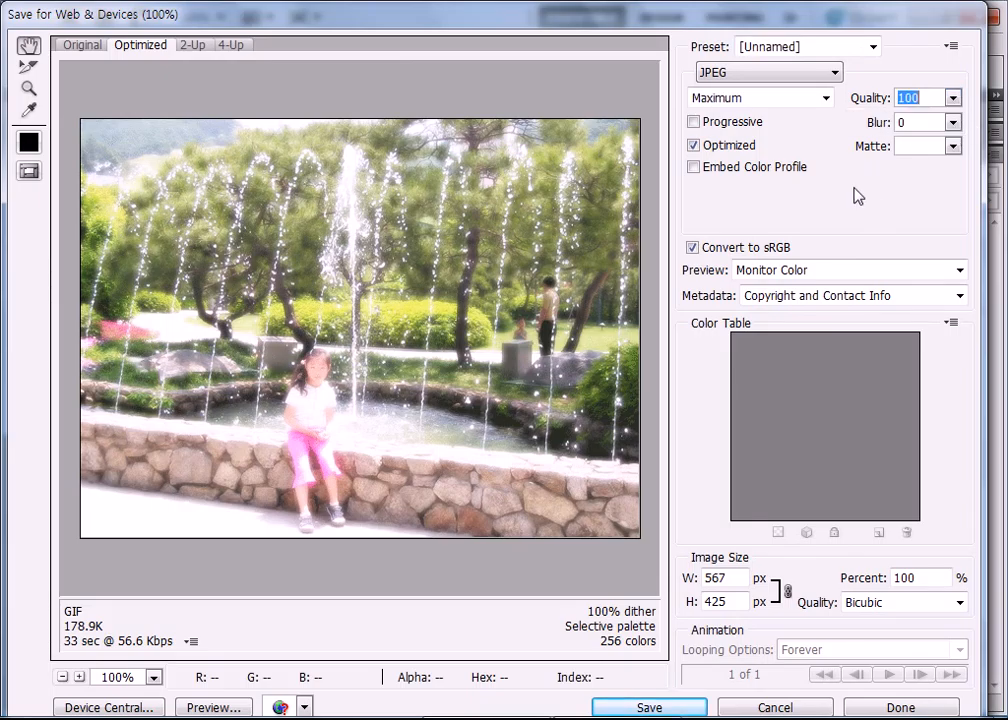
left_click(826, 98)
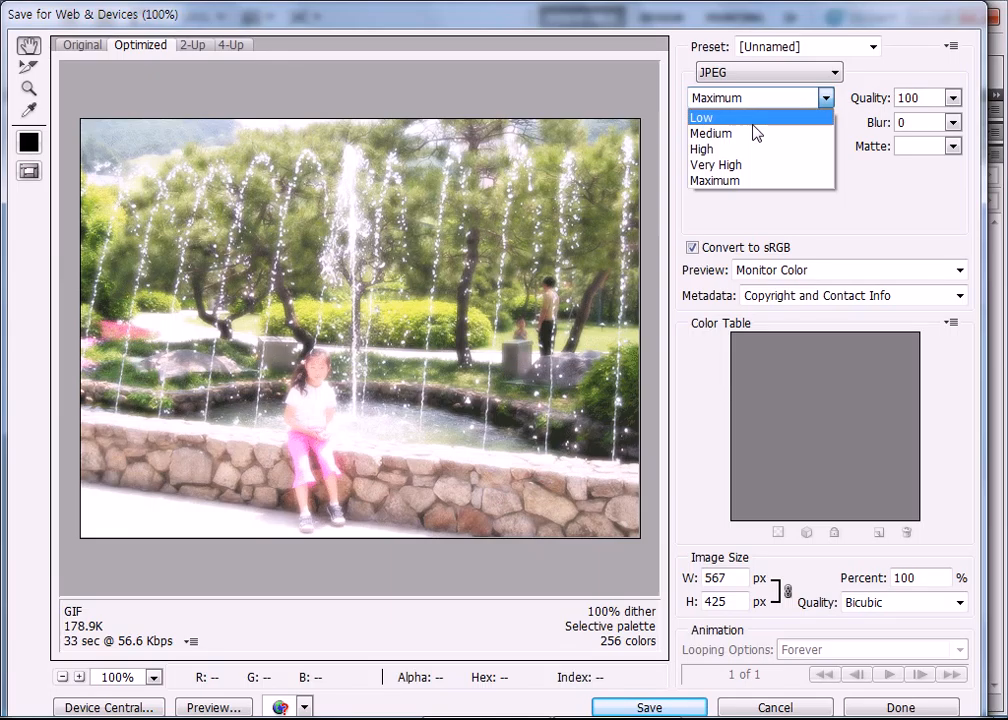
left_click(743, 181)
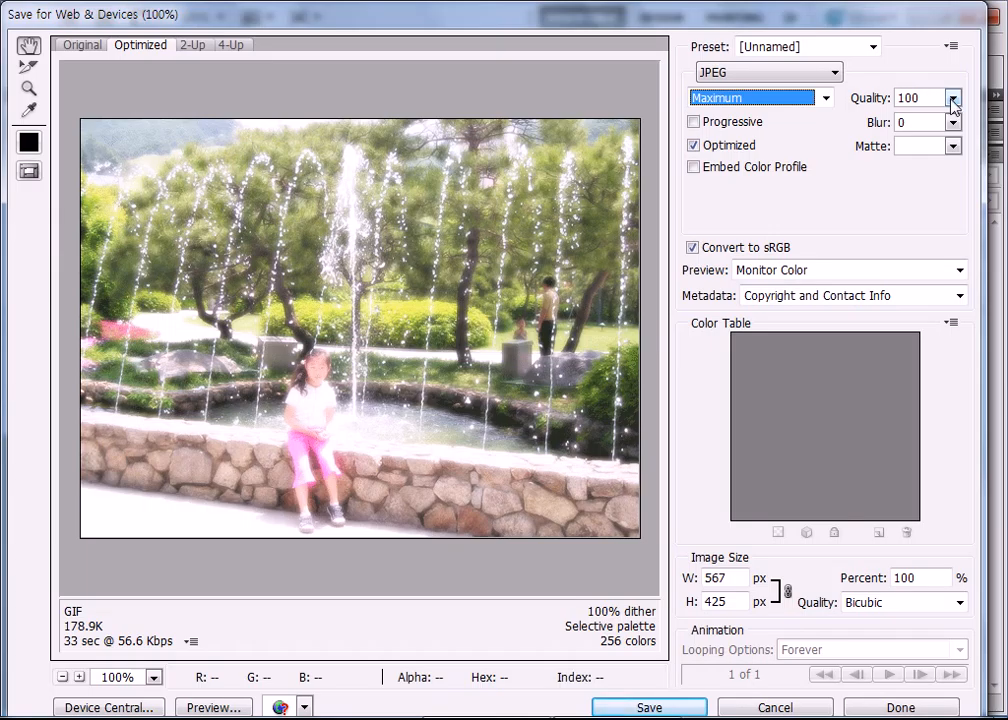
Step: Proceed to saving the optimized image and choose the 14장 folder inside 성안당_포토샵CS4 on drive D: as its destination
left_click(663, 708)
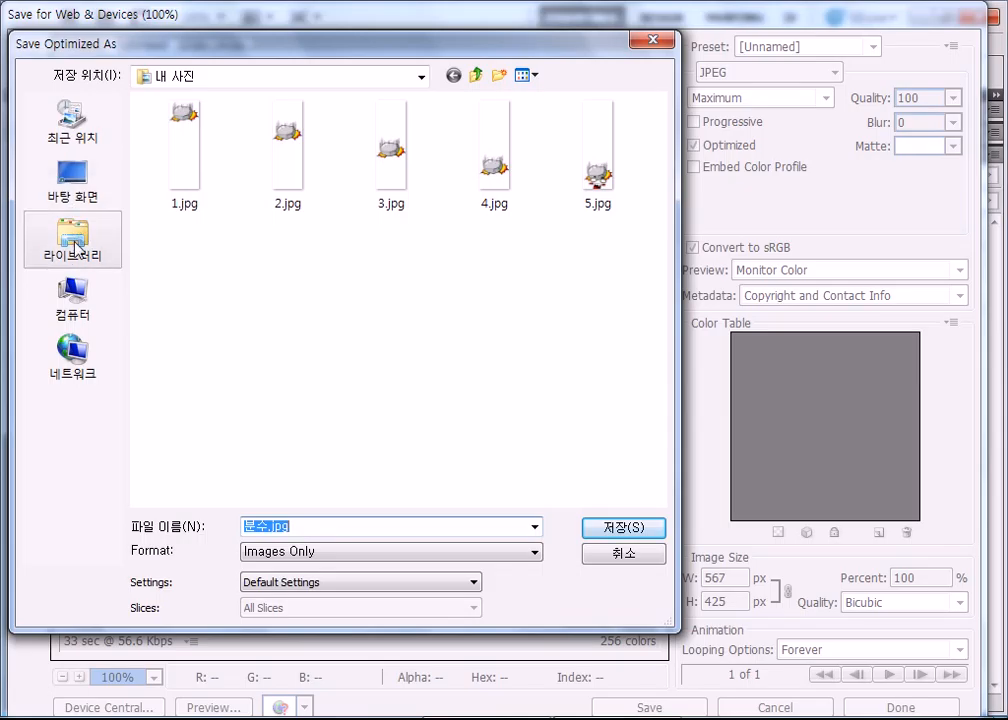
left_click(75, 300)
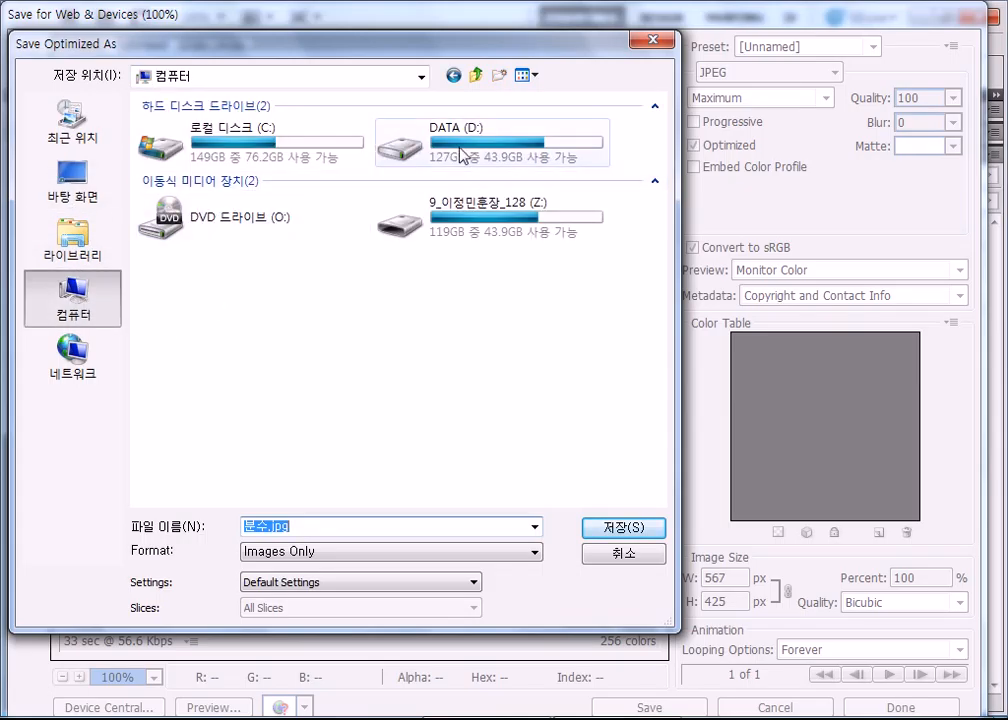
double_click(461, 153)
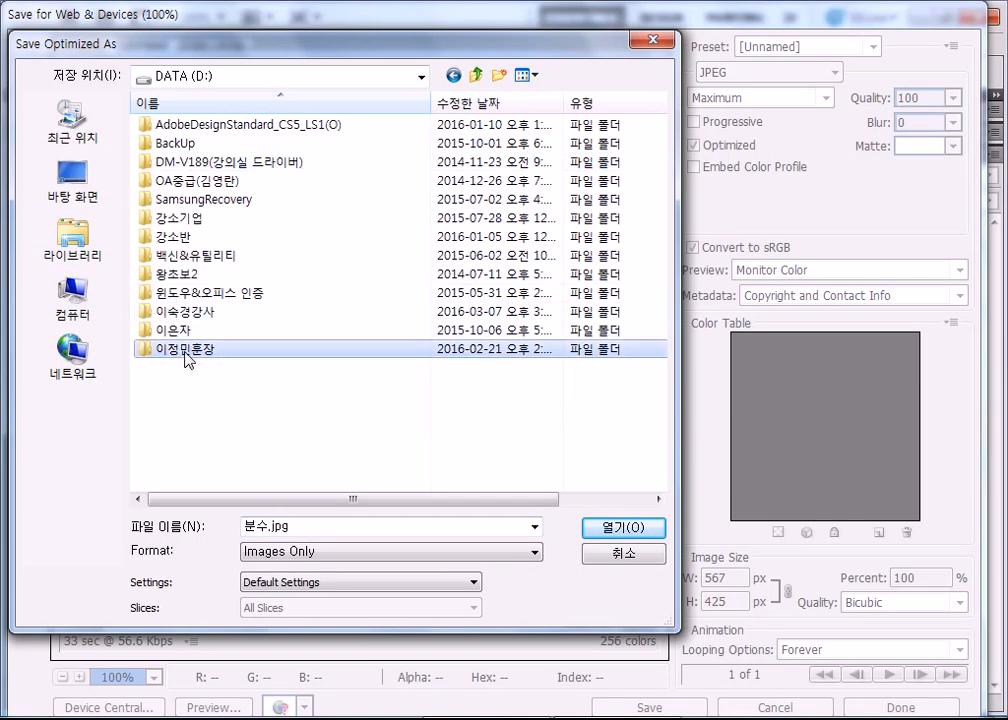
double_click(185, 350)
double_click(191, 181)
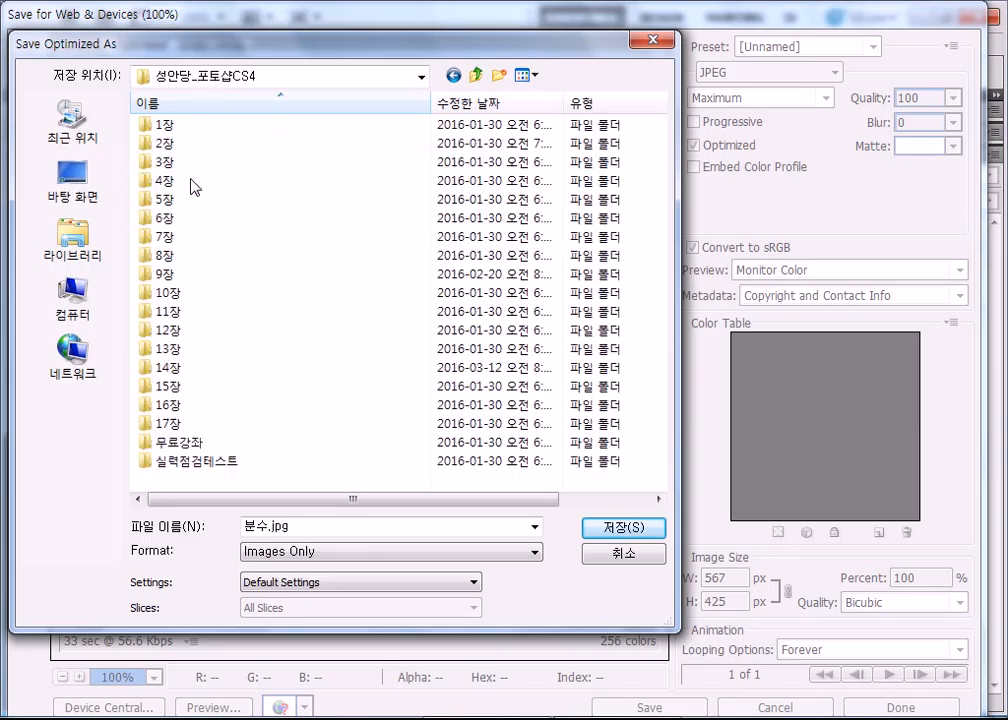
double_click(166, 368)
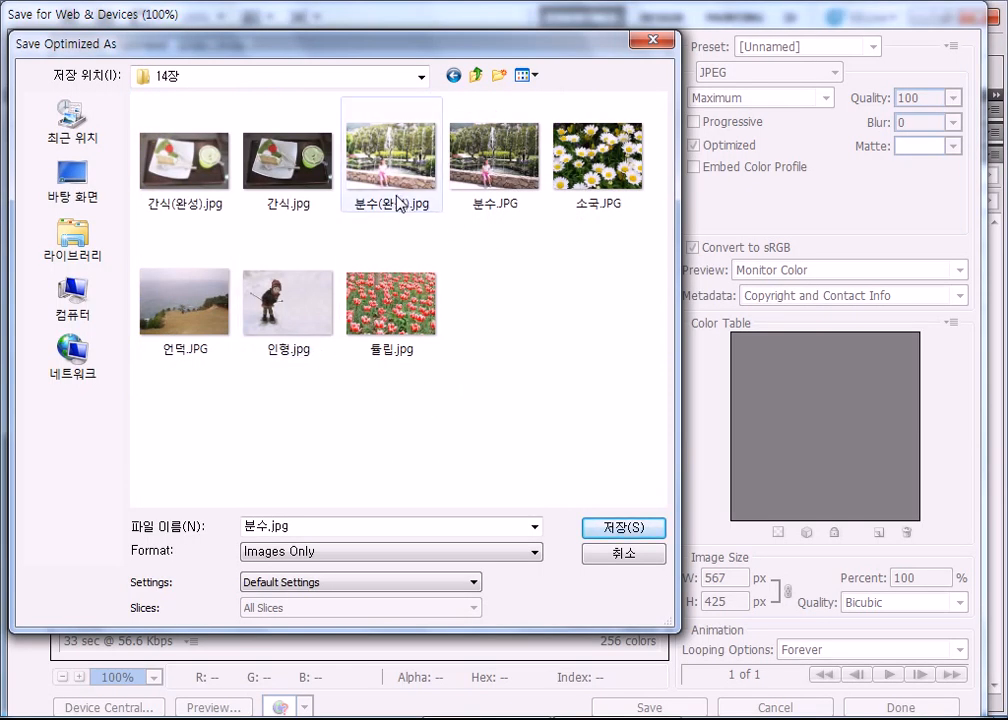
Step: Save the web image as 분수(편집).jpg, accepting the non-Latin file name and leaving future warnings enabled
double_click(270, 531)
left_click(262, 528)
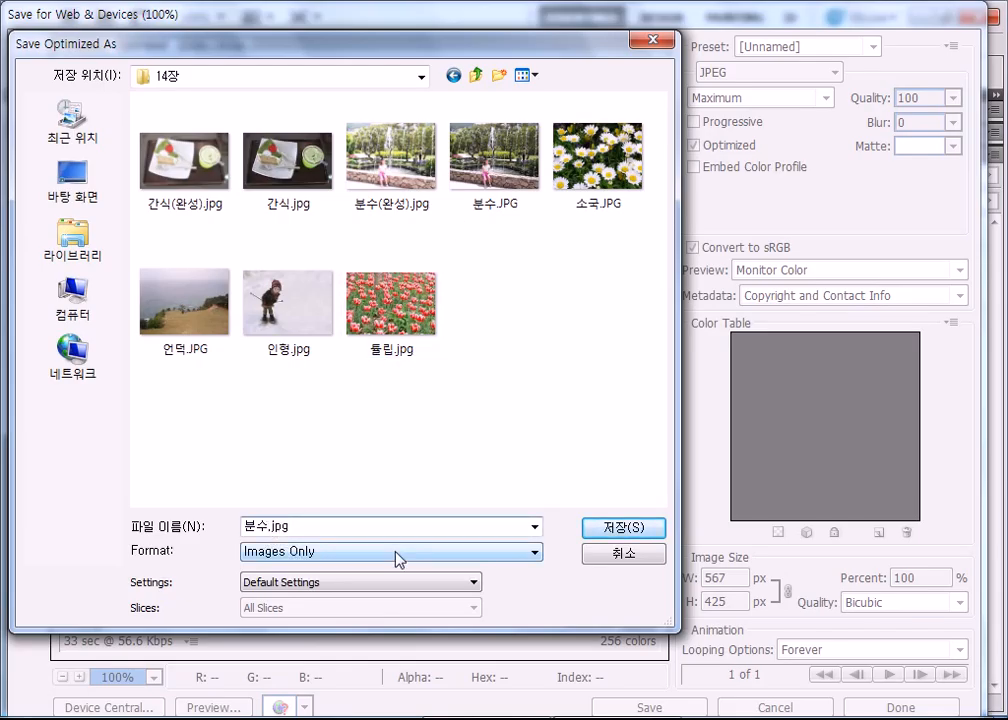
type("(편")
key("BackSpace")
key("BackSpace")
key("BackSpace")
type("ㅍ")
key("BackSpace")
type("완성)")
key("Return")
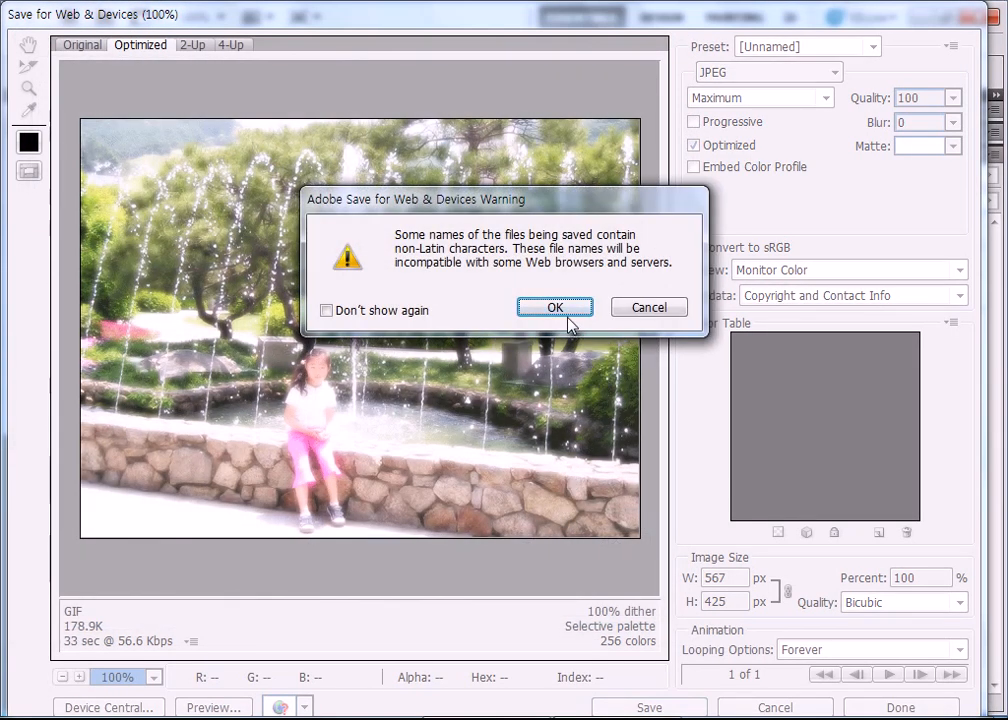
left_click(366, 310)
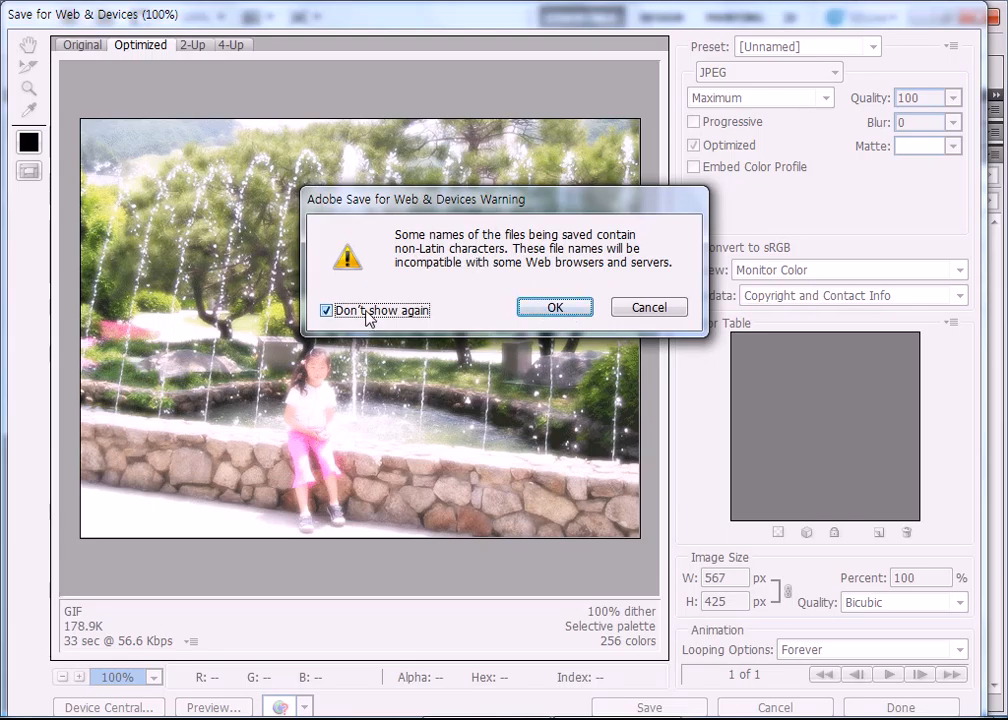
left_click(366, 312)
left_click(545, 307)
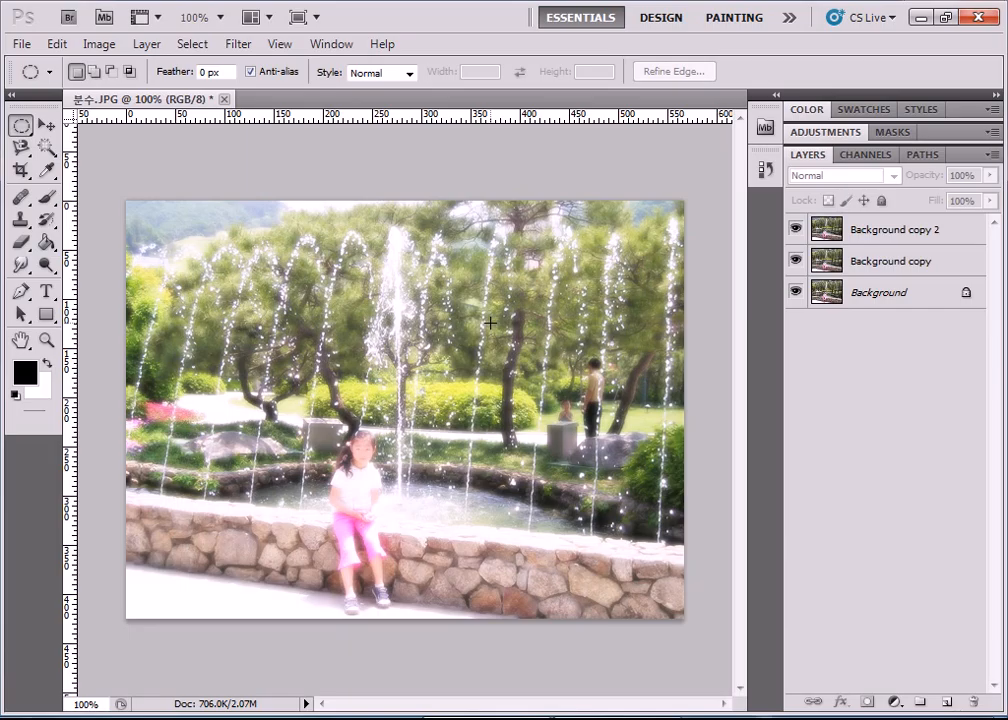
Step: Switch to Windows Explorer and open the 14장 folder inside 성안당_포토샵CS4 on drive D:
key("super+e")
double_click(468, 65)
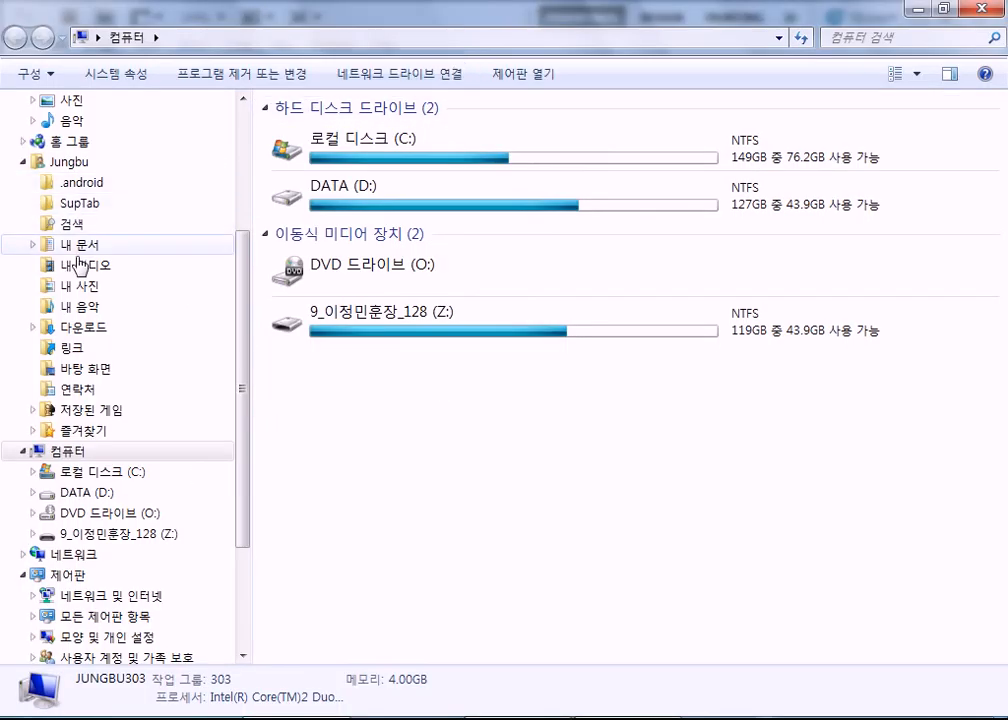
left_click(66, 493)
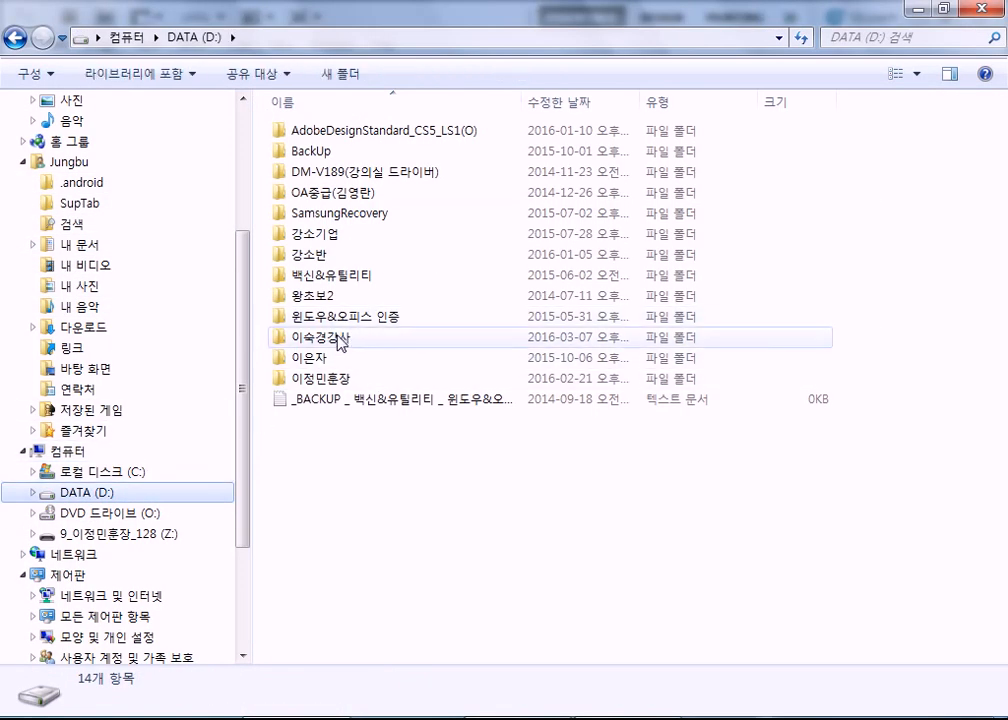
double_click(310, 378)
left_click(320, 194)
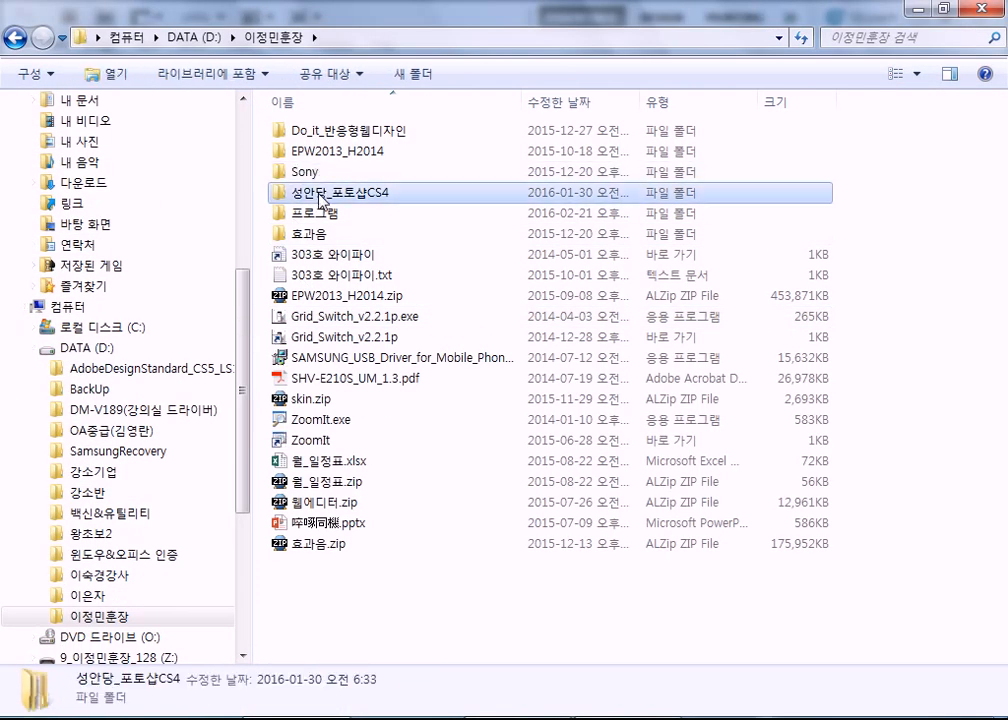
double_click(320, 196)
double_click(397, 396)
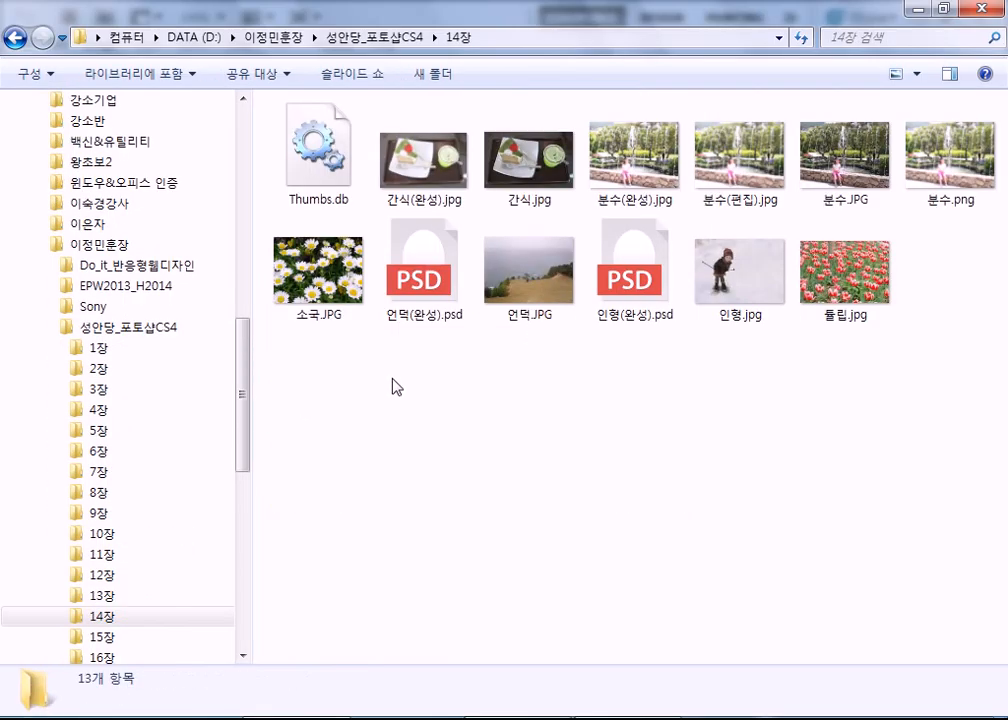
Step: Compare the file sizes of 분수.JPG, 분수(완성).jpg, 분수(편집).jpg and 분수.png
left_click(835, 174)
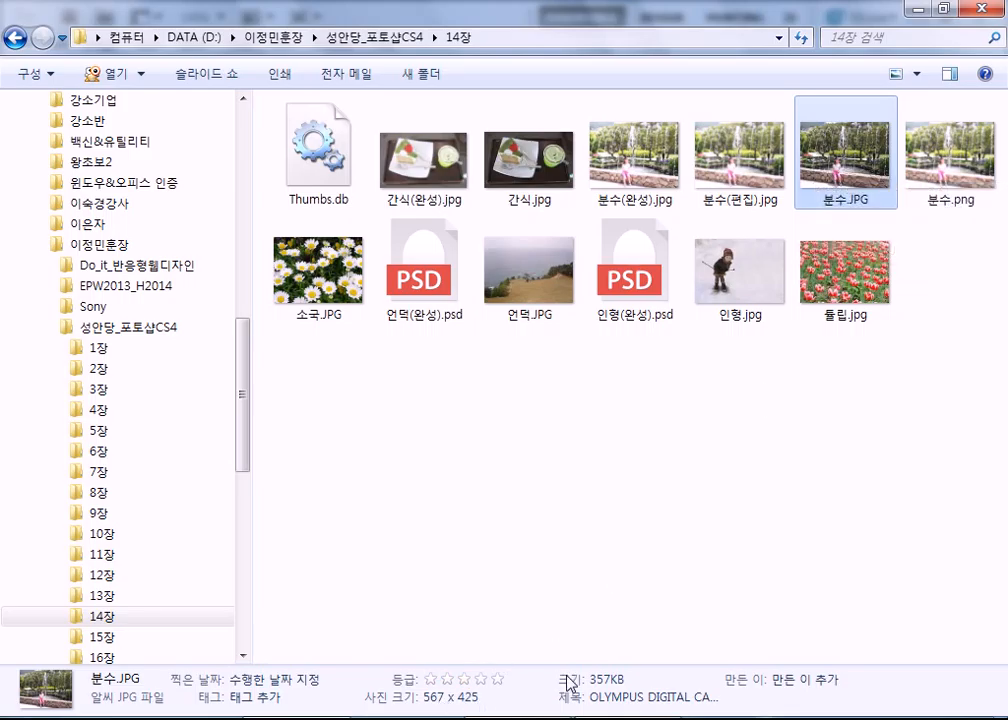
left_click(642, 195)
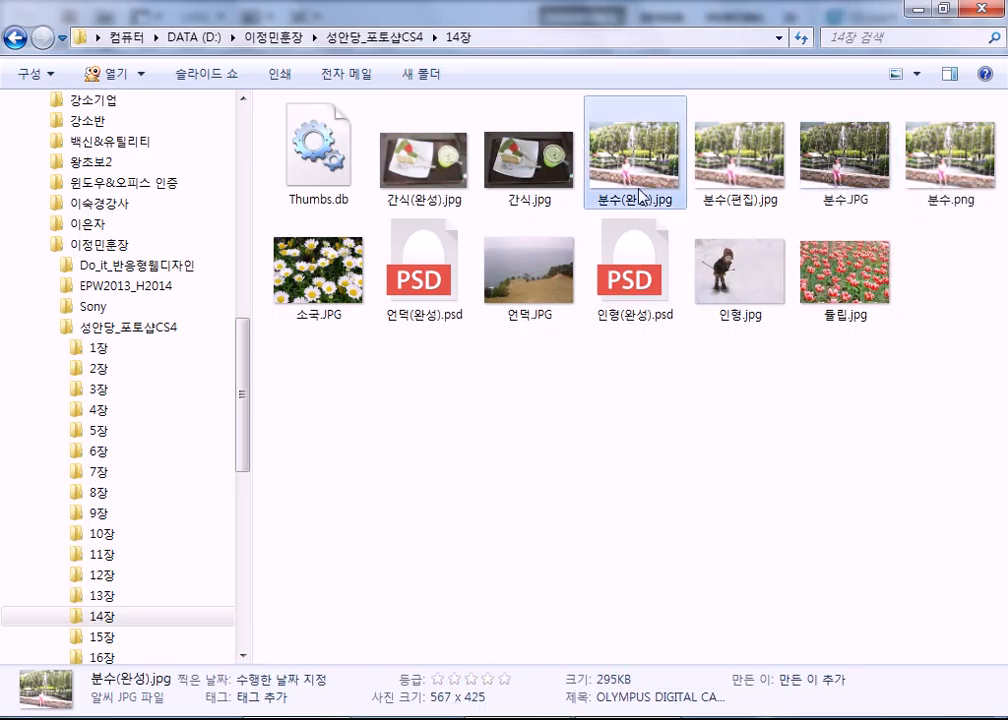
left_click(741, 172)
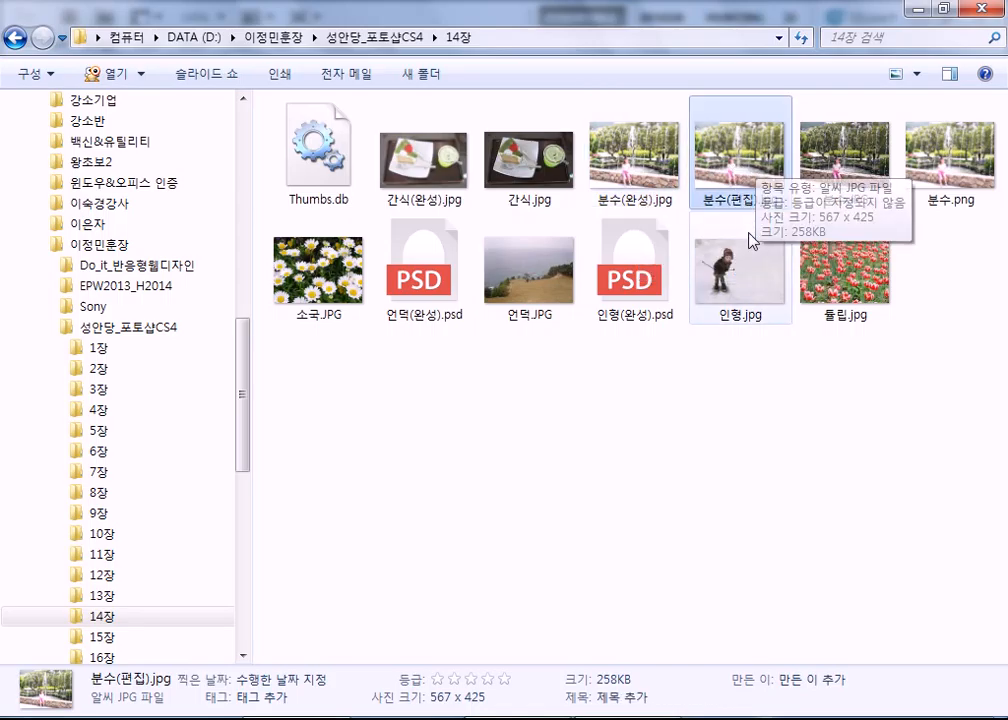
left_click(818, 176)
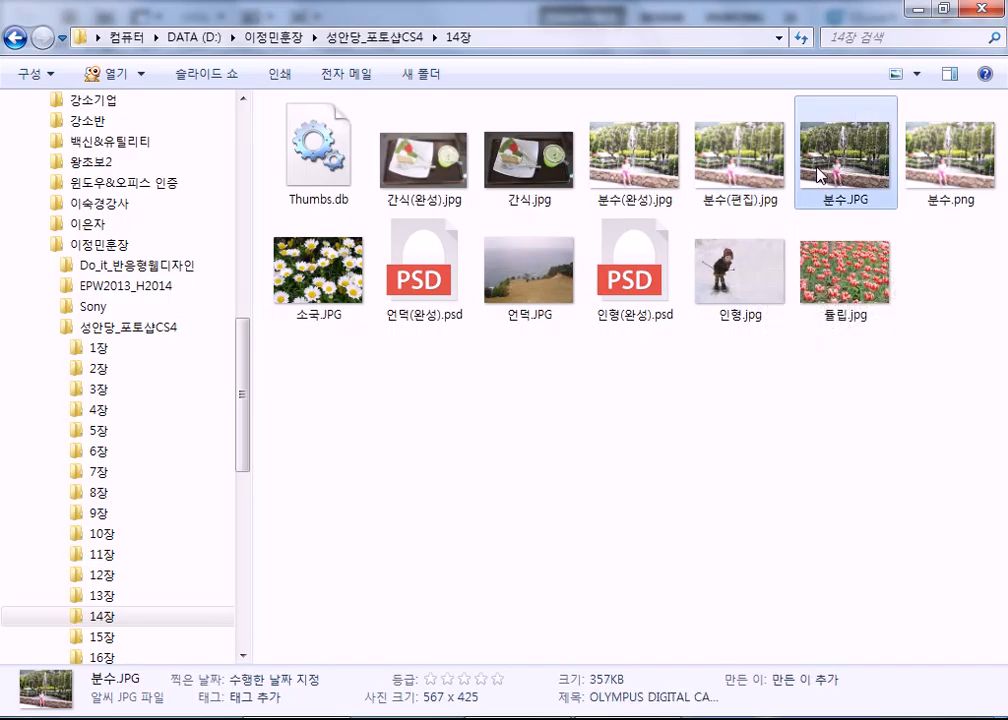
key("Right")
left_click(848, 150)
left_click(762, 168)
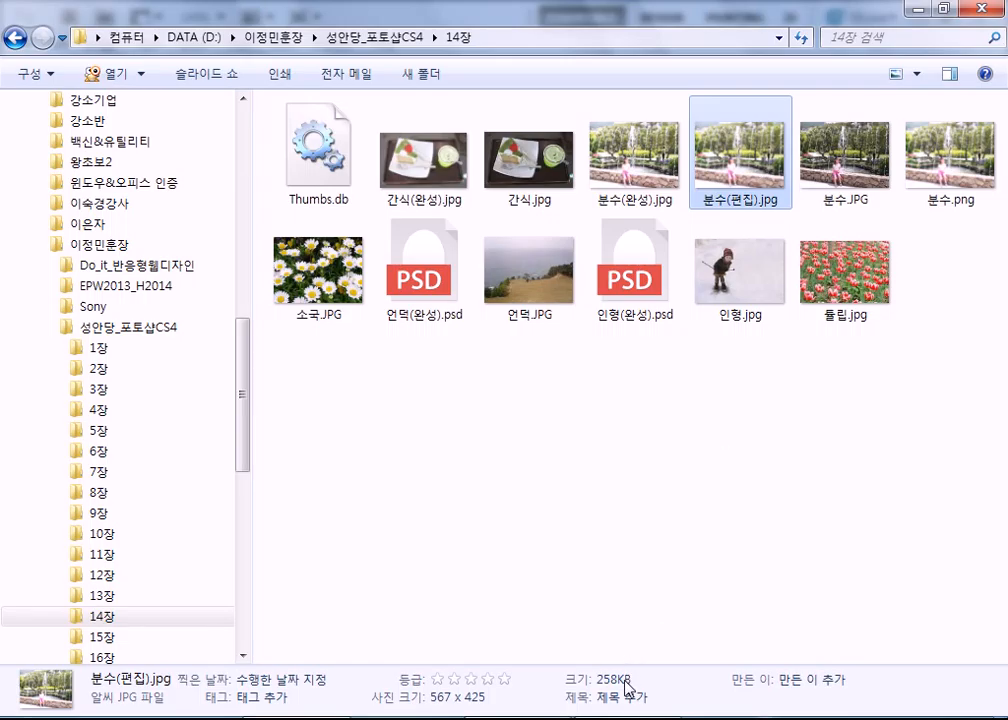
left_click(972, 160)
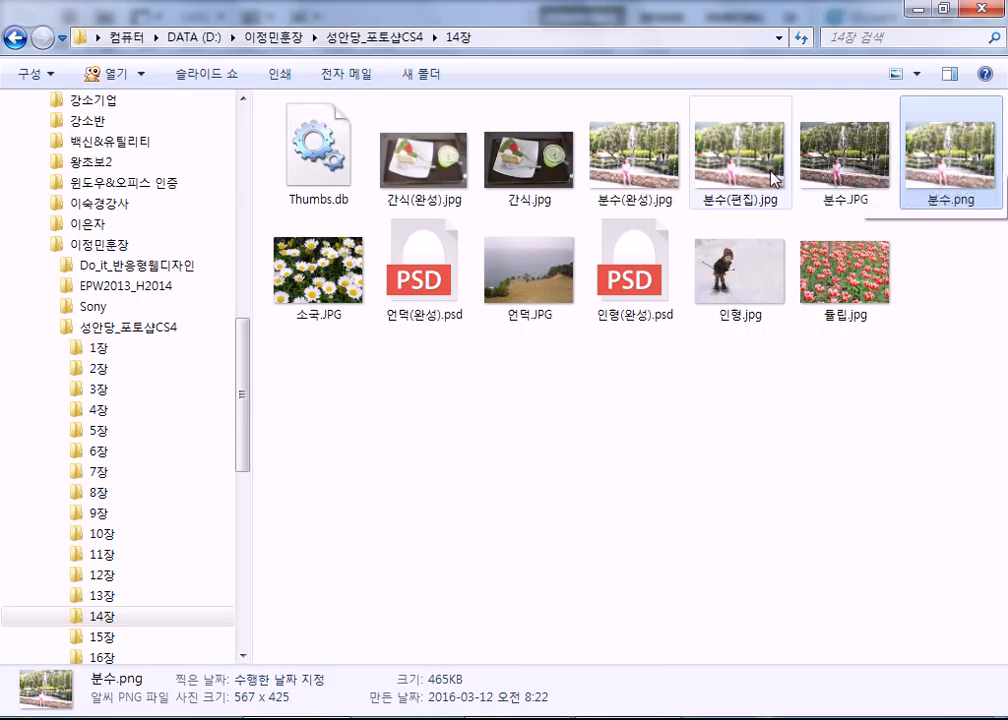
key("Left")
key("Left")
left_click(976, 187)
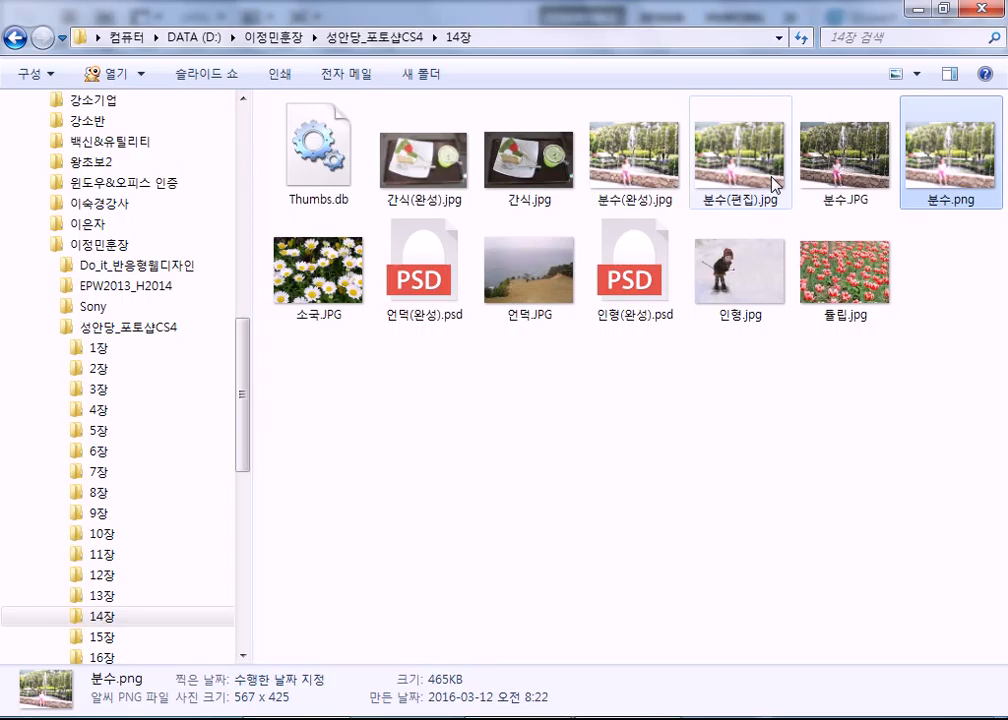
Step: Open 분수(편집).jpg full screen in the 알씨 image viewer and examine the pixels around the girl's face
left_click(773, 183)
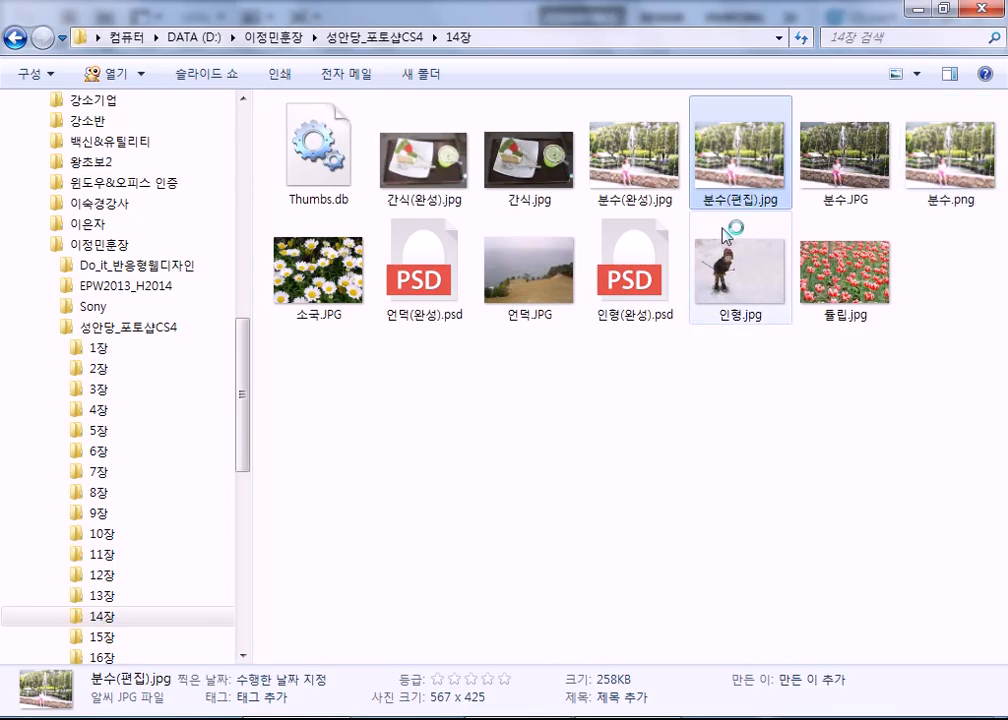
key("Return")
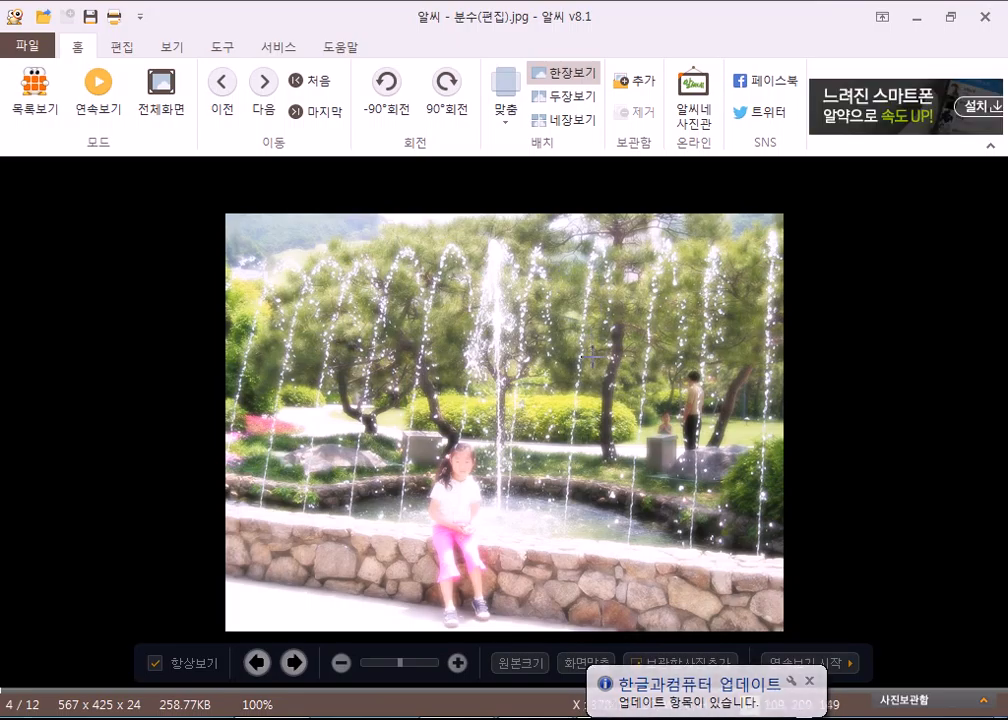
key("Return")
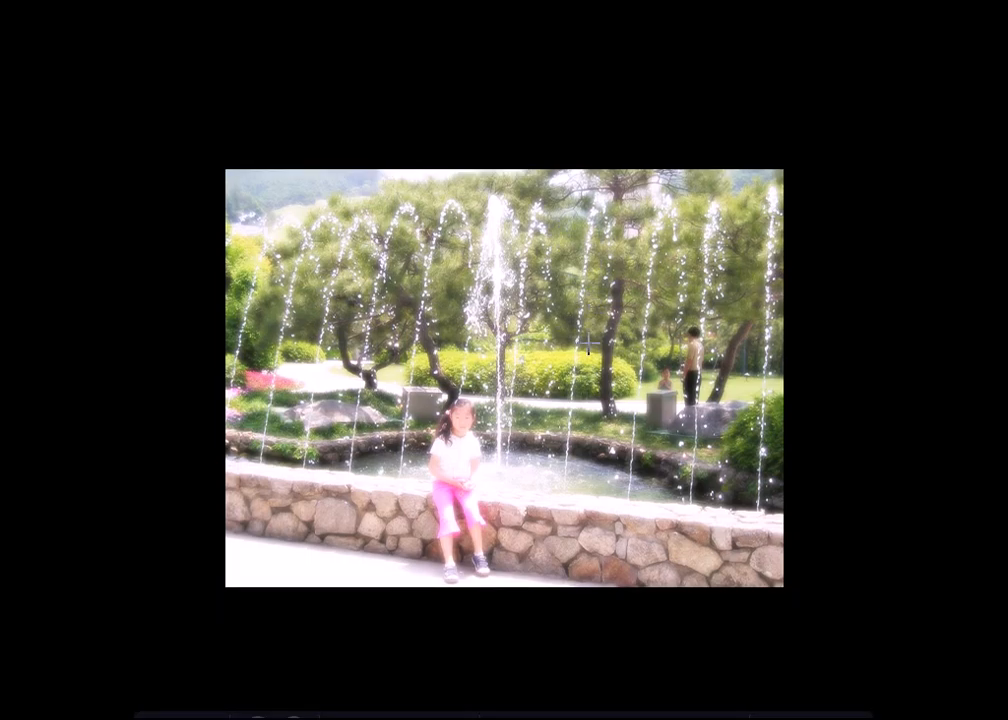
scroll(588, 343, "up", 5)
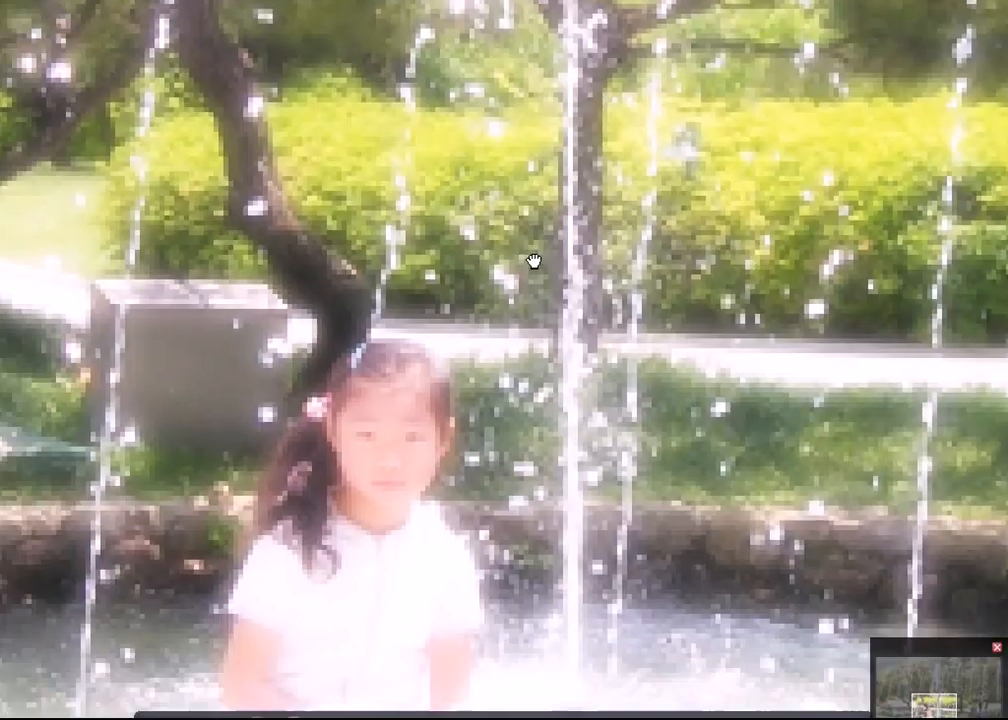
scroll(533, 261, "up", 5)
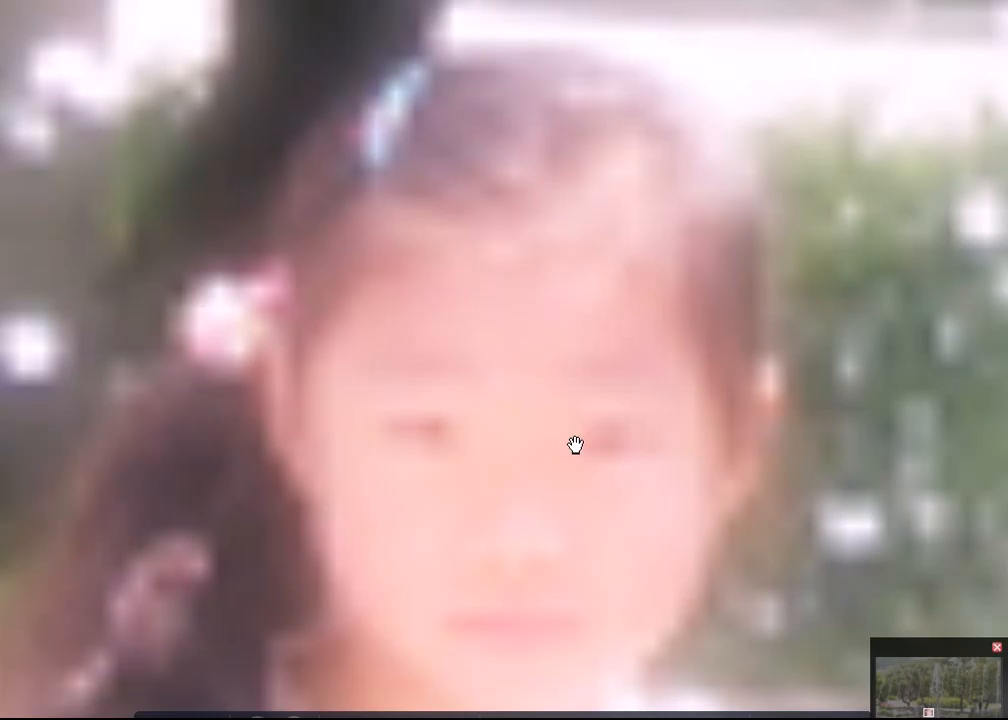
scroll(552, 428, "up", 4)
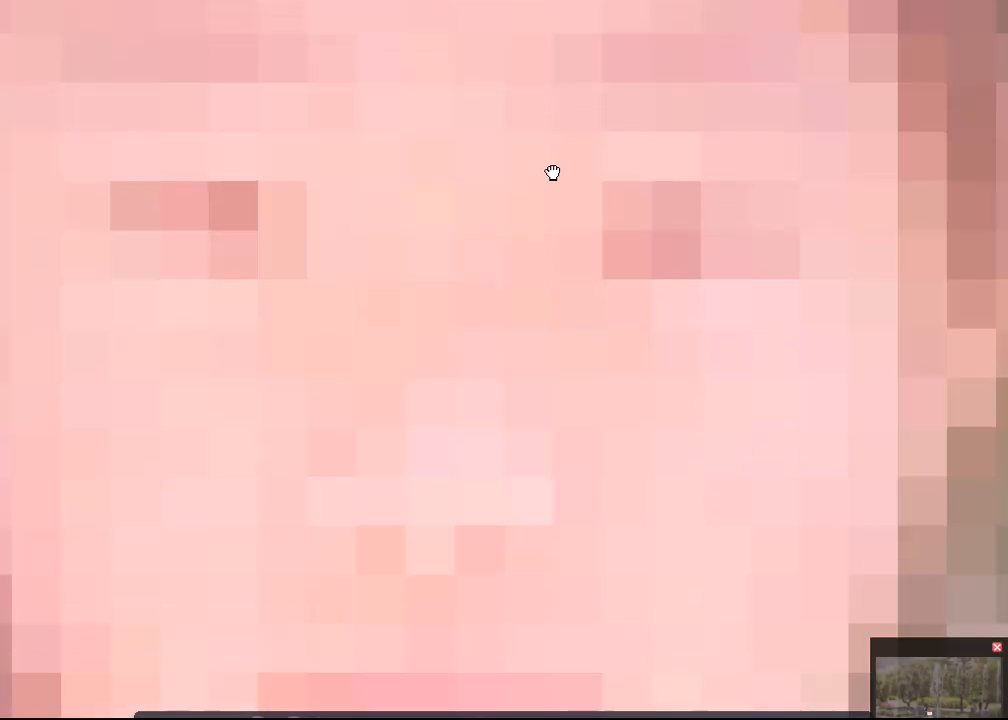
left_click_drag(552, 172, 472, 223)
left_click_drag(637, 259, 420, 225)
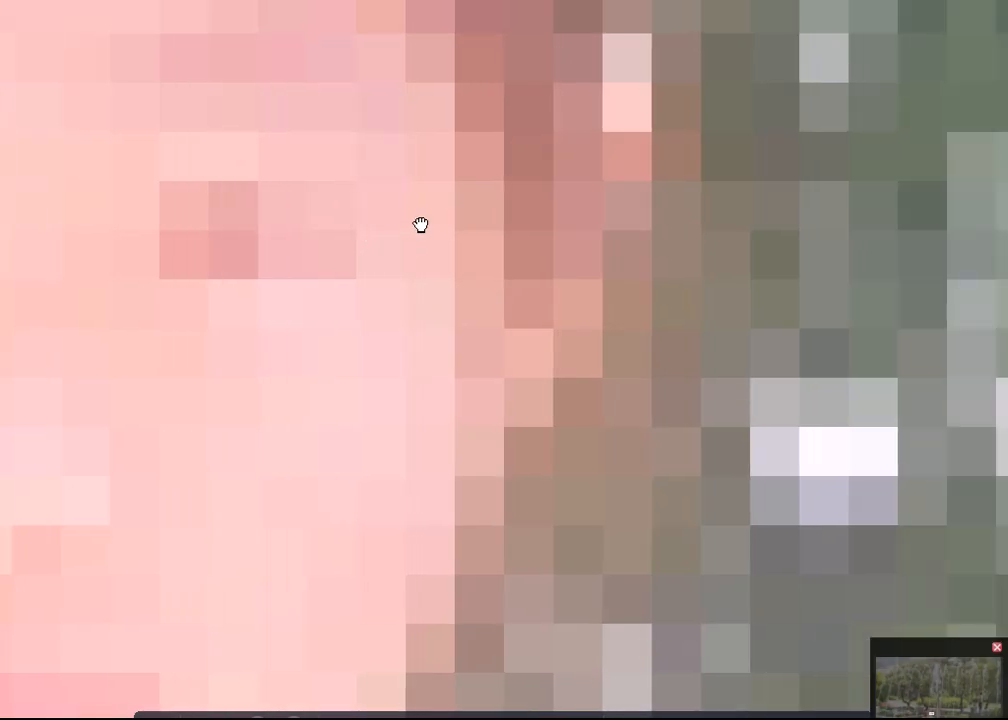
Step: Exit the full-screen view, close the 알씨 image viewer and stop the ALTools update
scroll(420, 225, "down", 5)
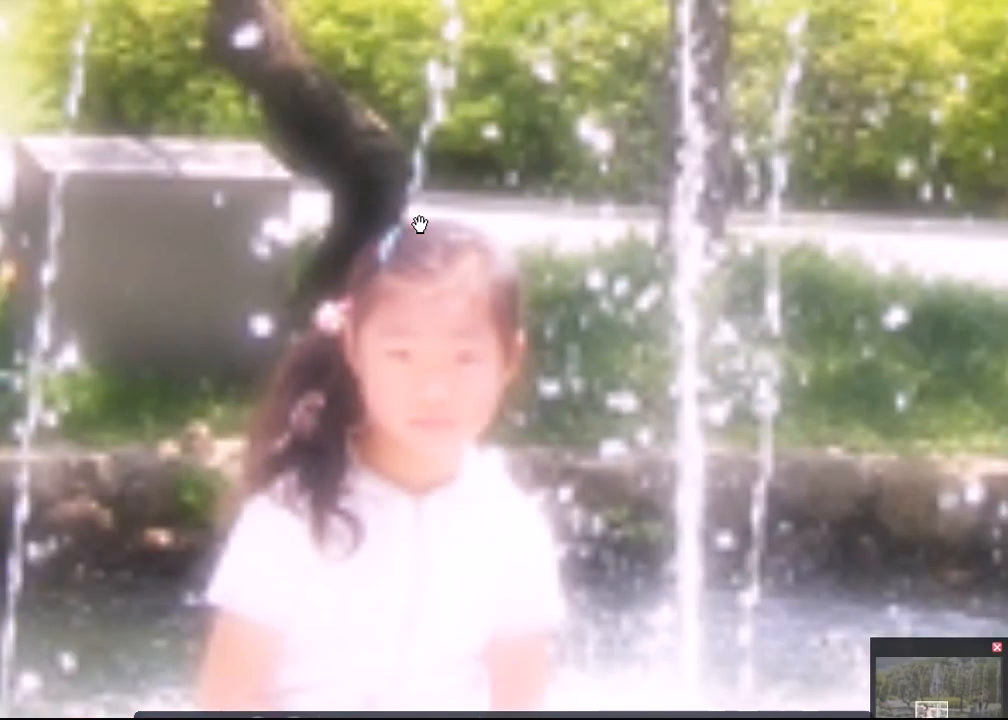
scroll(420, 225, "down", 4)
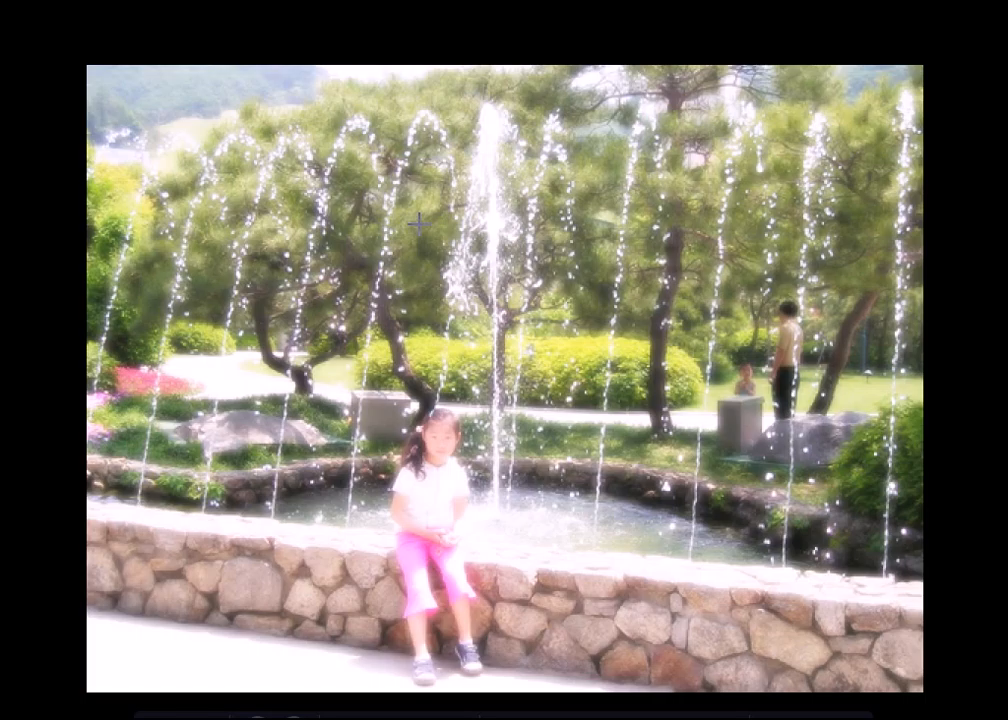
key("Escape")
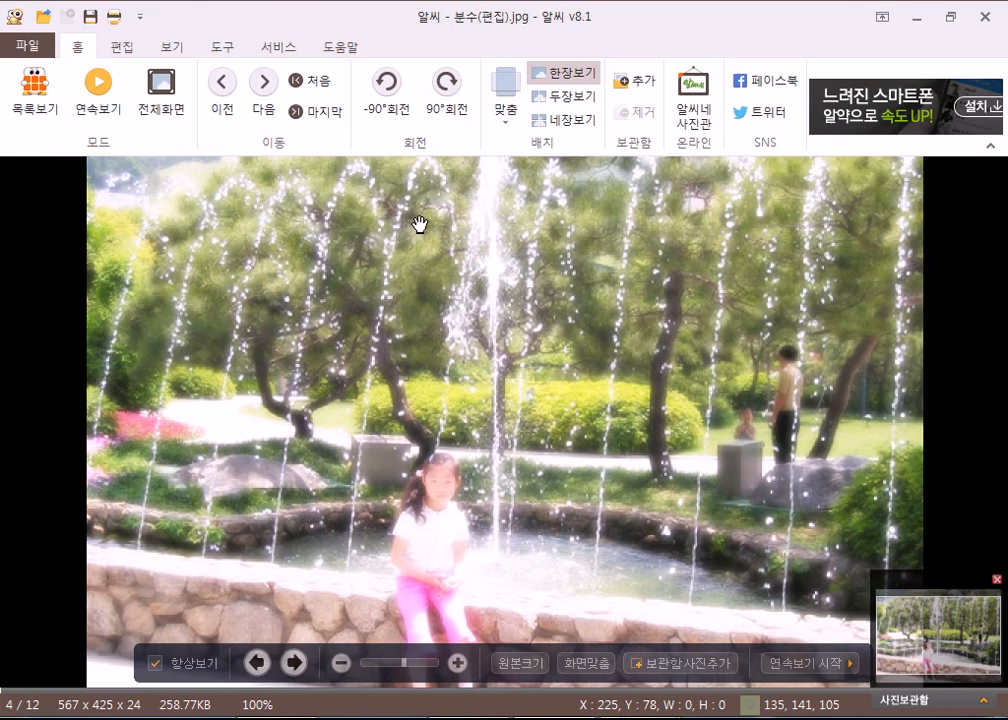
left_click(984, 15)
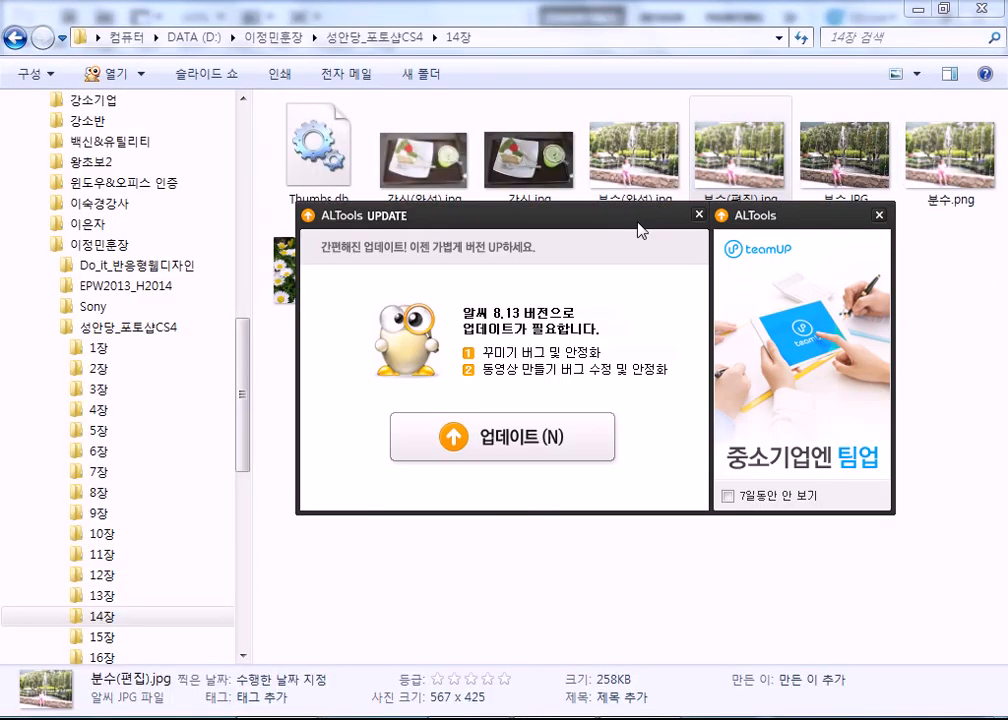
left_click(699, 214)
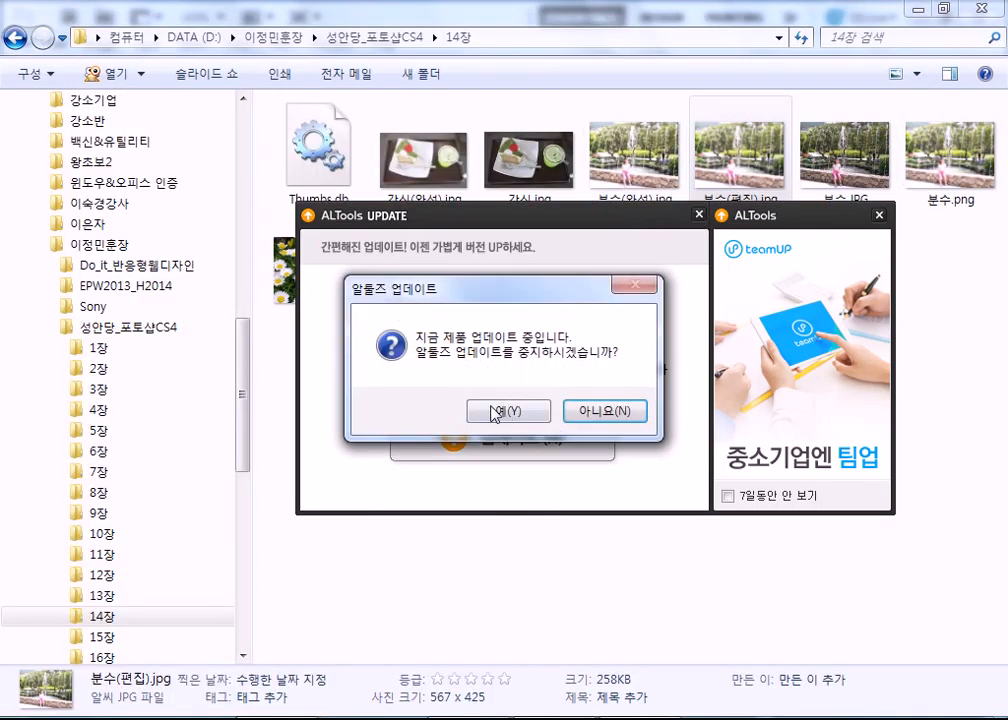
left_click(493, 412)
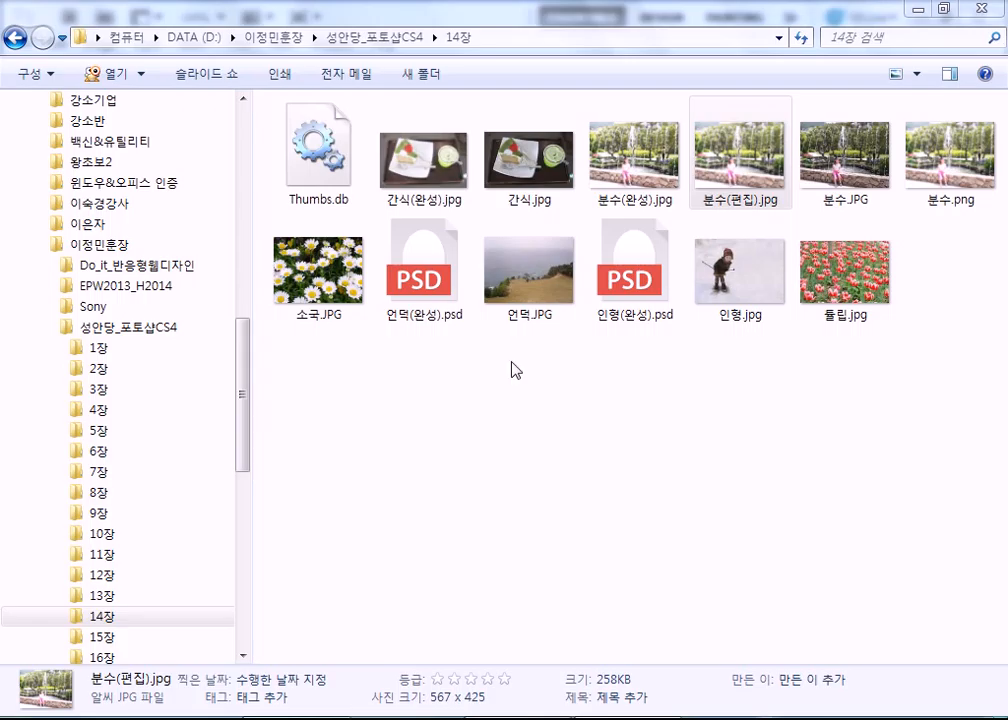
Step: Close the 14장 folder window, return to Photoshop and close 분수.JPG without saving it
left_click(840, 410)
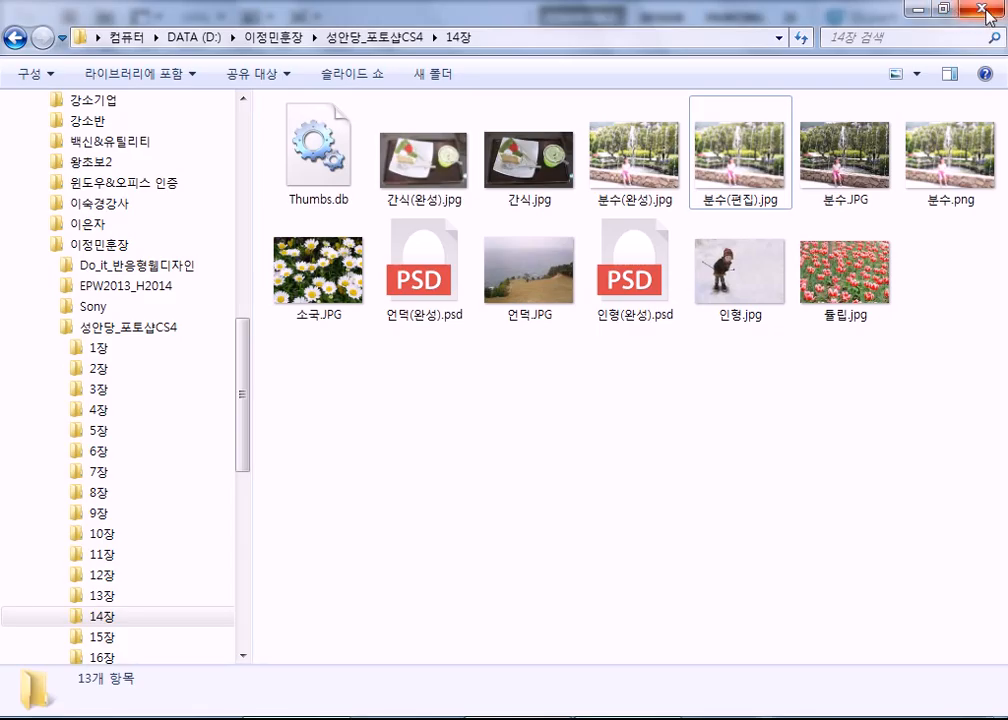
left_click(962, 12)
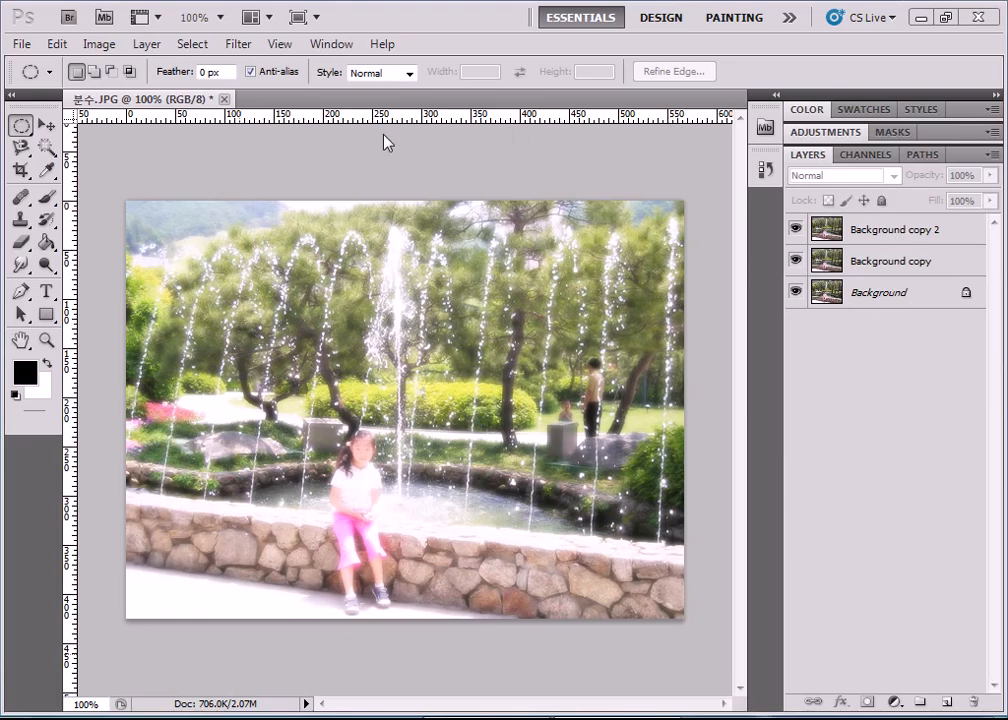
left_click(224, 99)
left_click(507, 289)
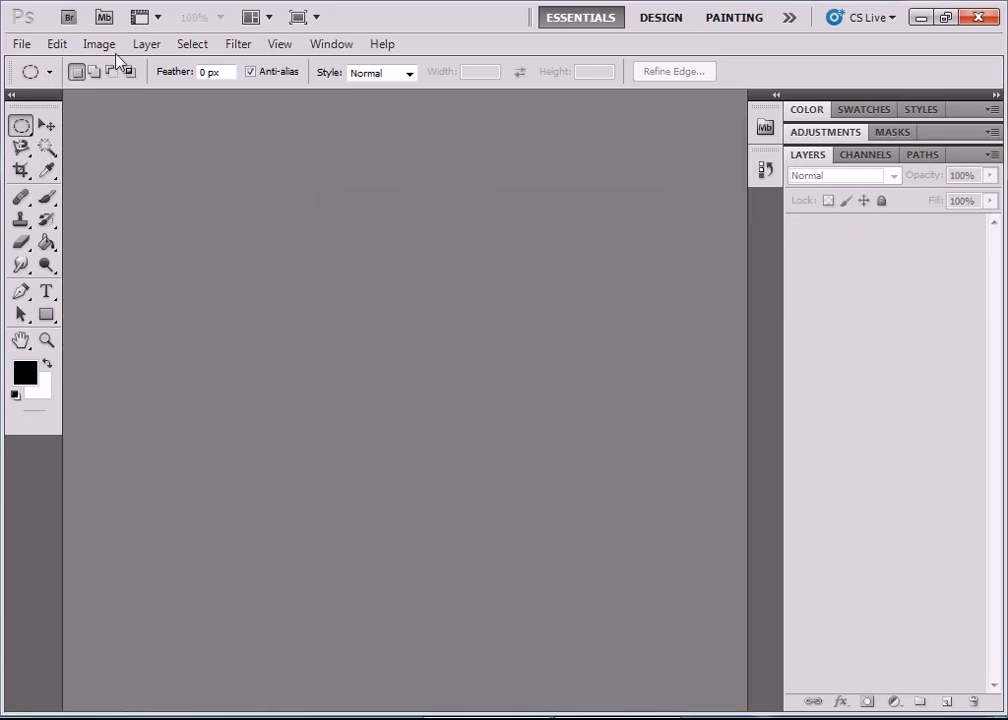
Step: Open 인형.jpg and 튤립.jpg together from the 14장 folder
left_click(21, 44)
left_click(44, 86)
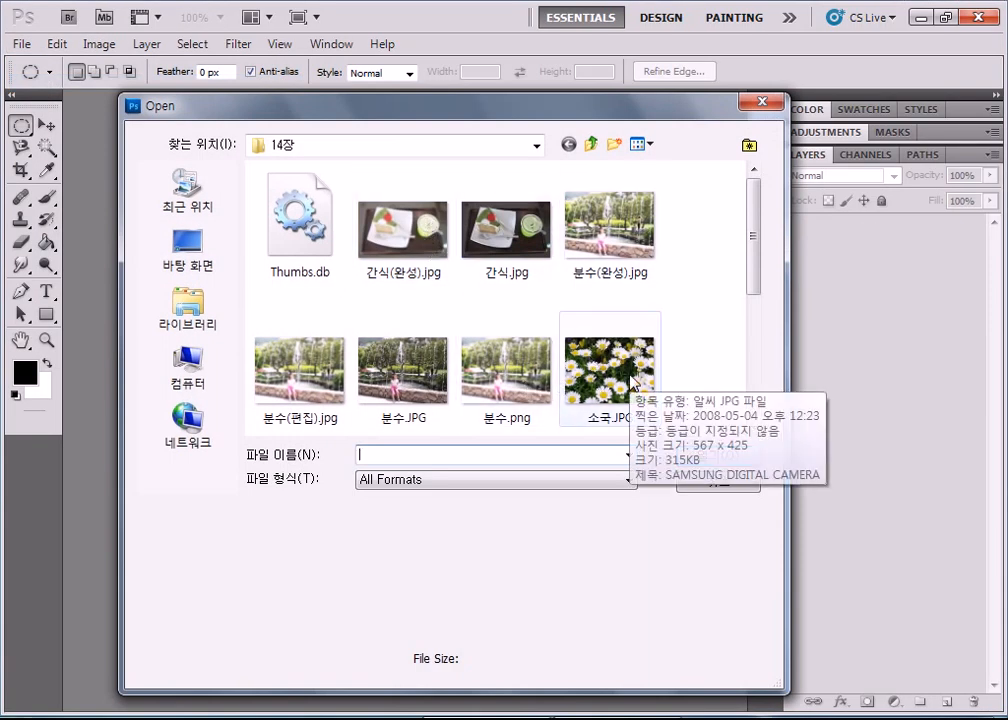
scroll(676, 333, "down", 5)
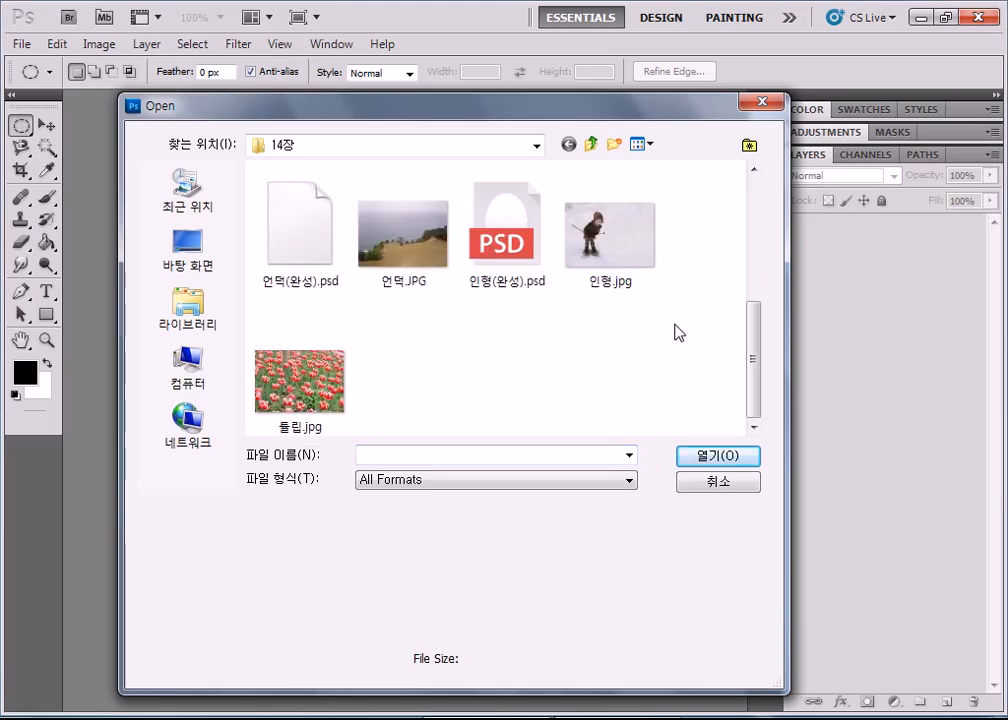
left_click(579, 268)
left_click(316, 383, "ctrl")
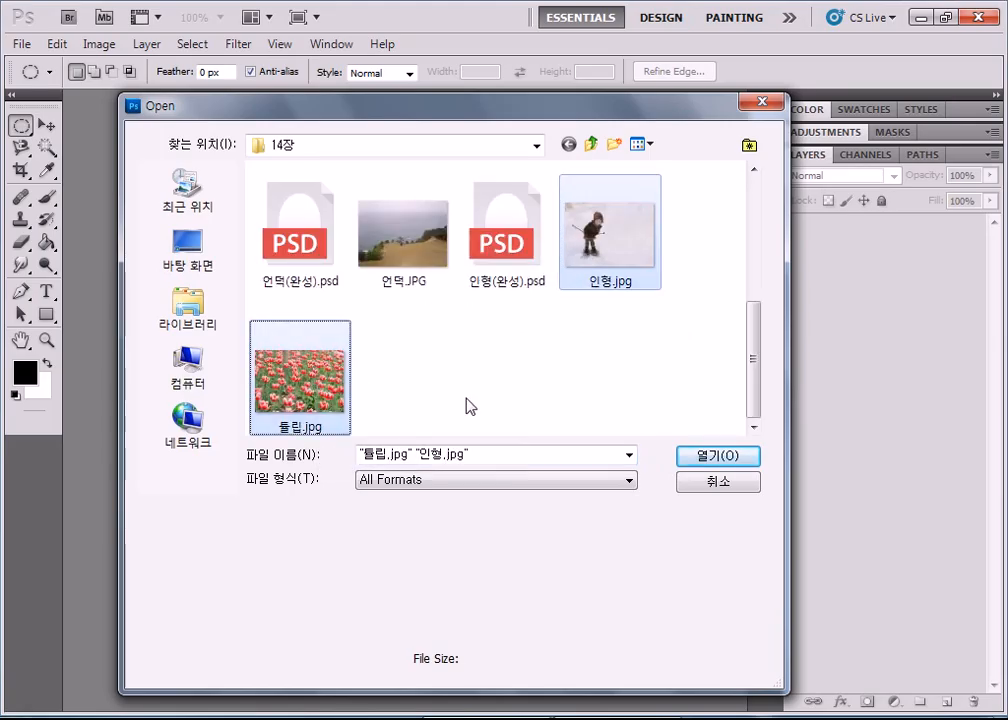
left_click(716, 458)
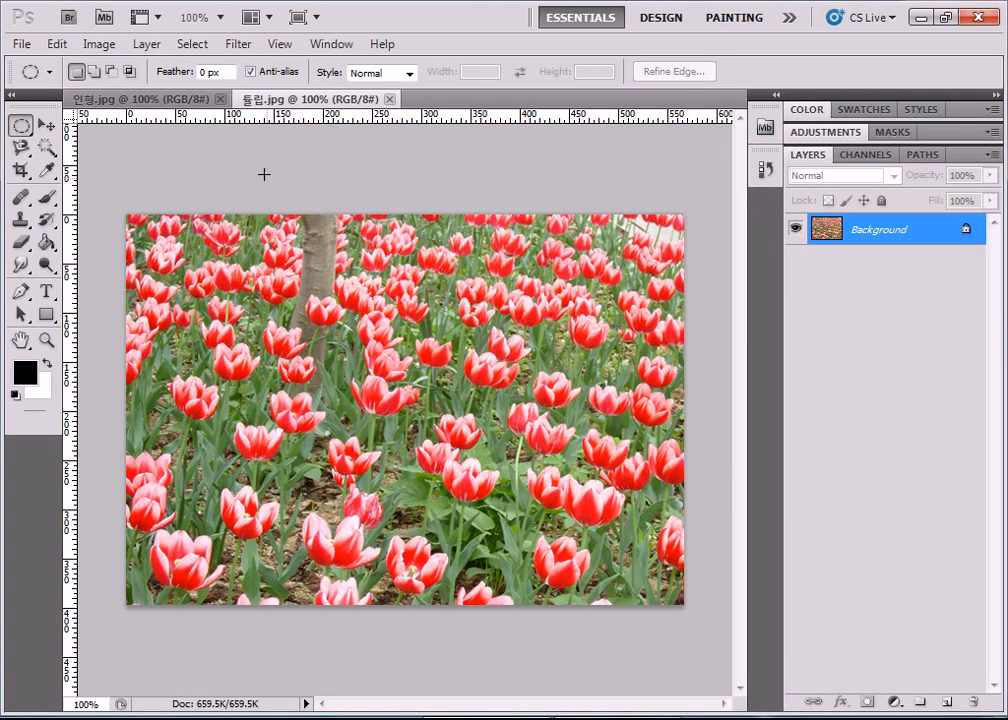
Step: Float the 인형.jpg and 튤립.jpg documents in separate windows and bring the doll image to the front
left_click(135, 100)
left_click_drag(135, 100, 352, 174)
left_click_drag(156, 100, 168, 136)
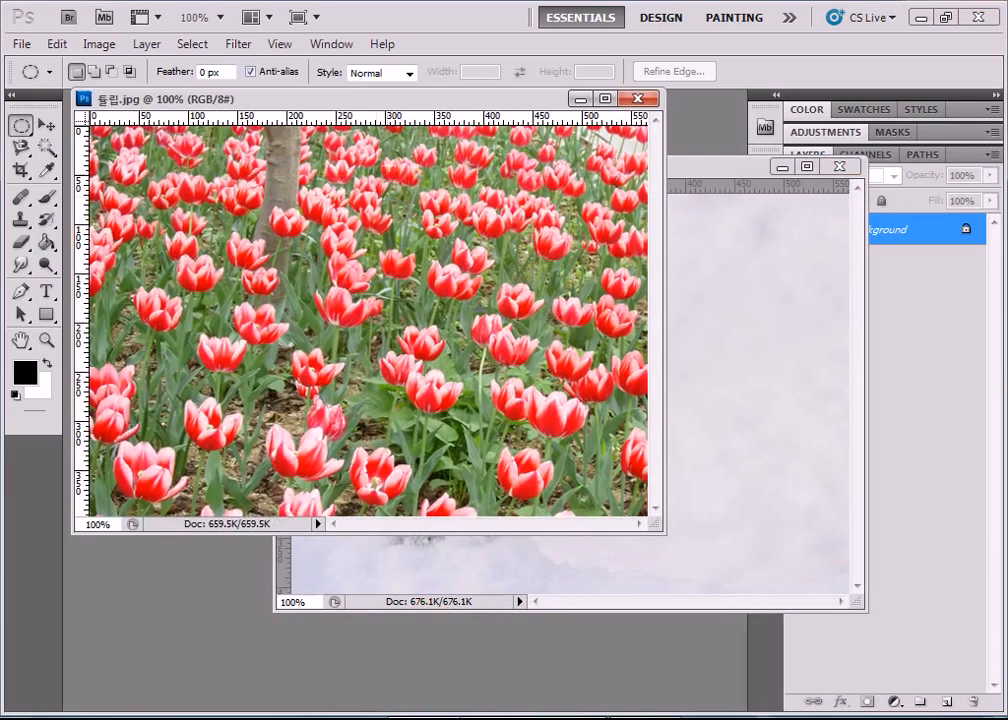
left_click(670, 235)
mouse_move(668, 175)
left_mouse_down()
mouse_move(484, 138)
mouse_move(464, 106)
mouse_move(532, 113)
mouse_move(505, 92)
mouse_move(517, 118)
mouse_move(664, 187)
left_mouse_up()
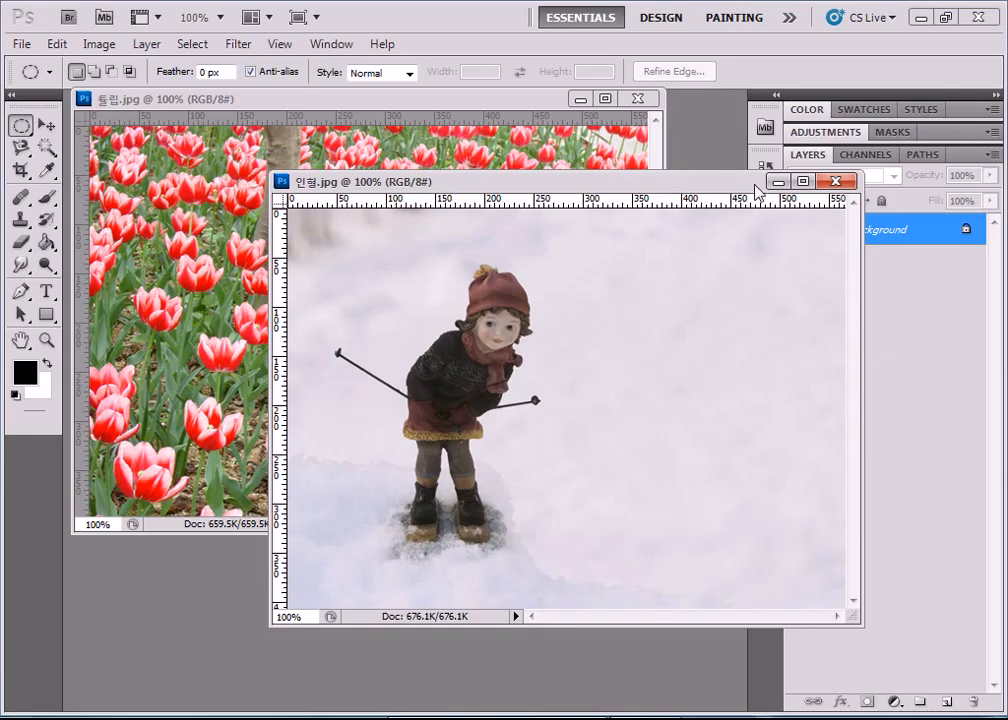
Step: Arrange the two windows so the doll and the tulips are both visible, and activate the Move tool
left_click(311, 104)
left_click_drag(311, 104, 439, 162)
left_click_drag(572, 194, 630, 258)
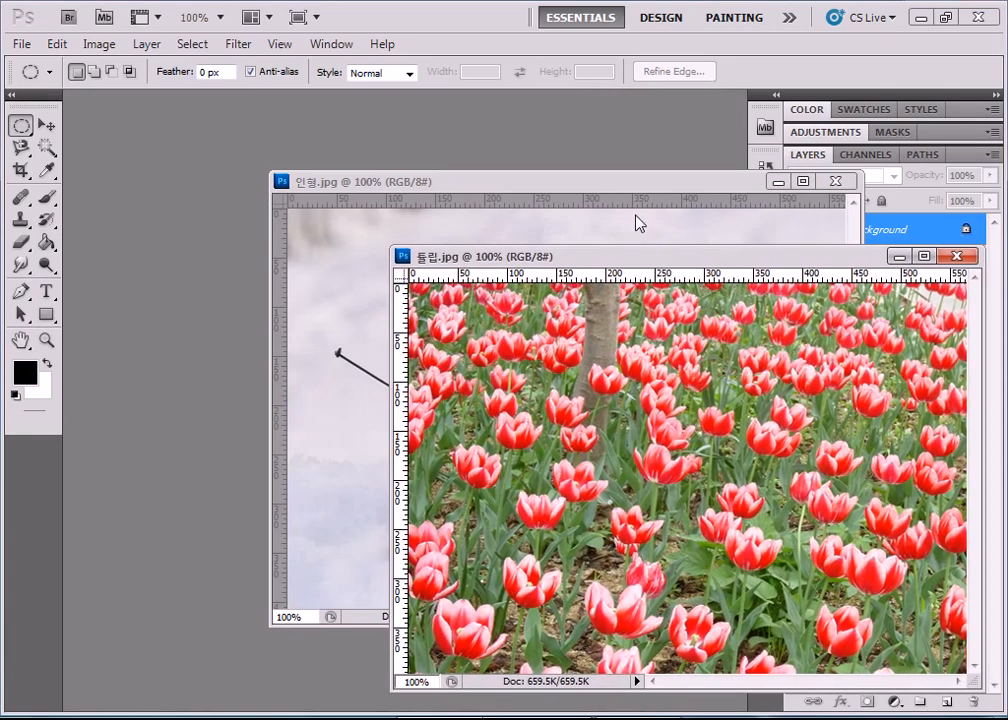
left_click_drag(586, 182, 362, 128)
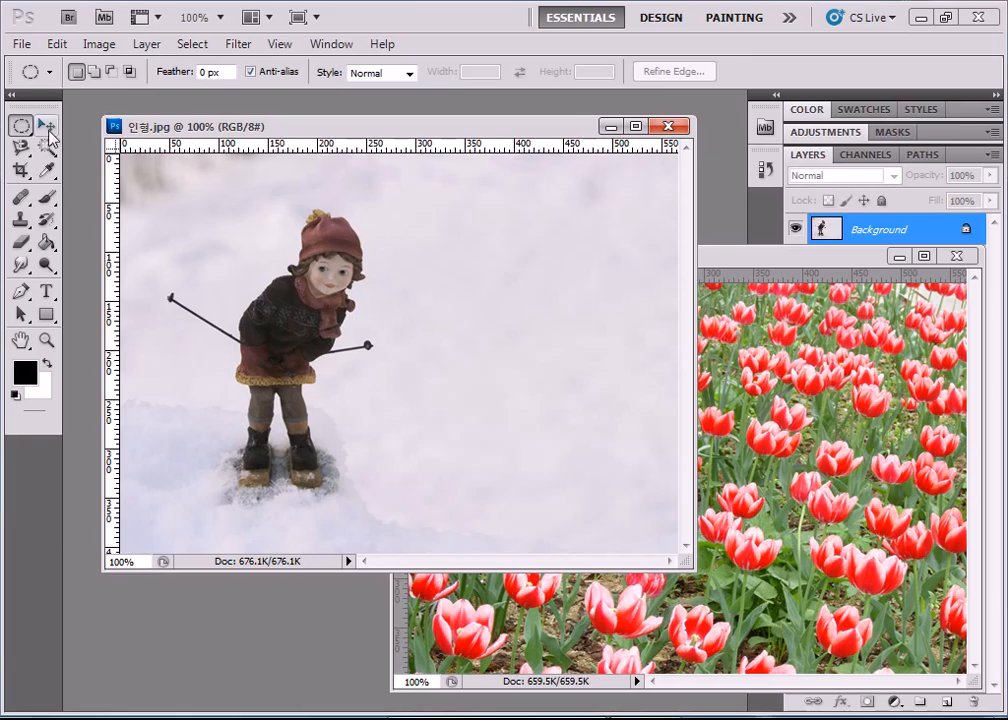
key("v")
left_click_drag(792, 256, 781, 221)
left_click_drag(223, 126, 198, 120)
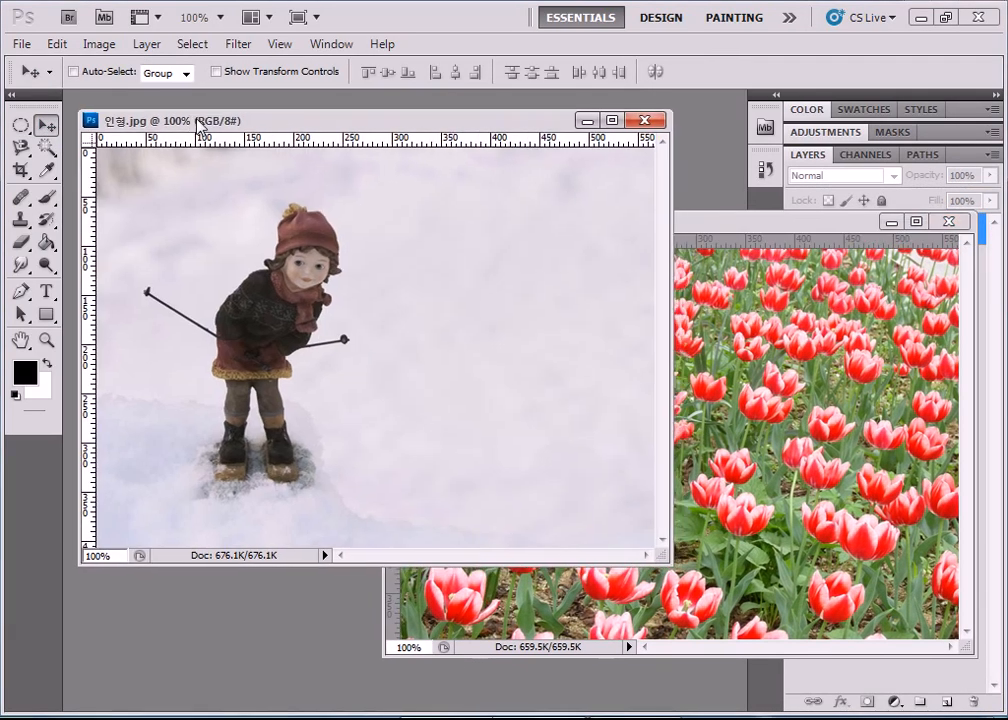
left_click(705, 232)
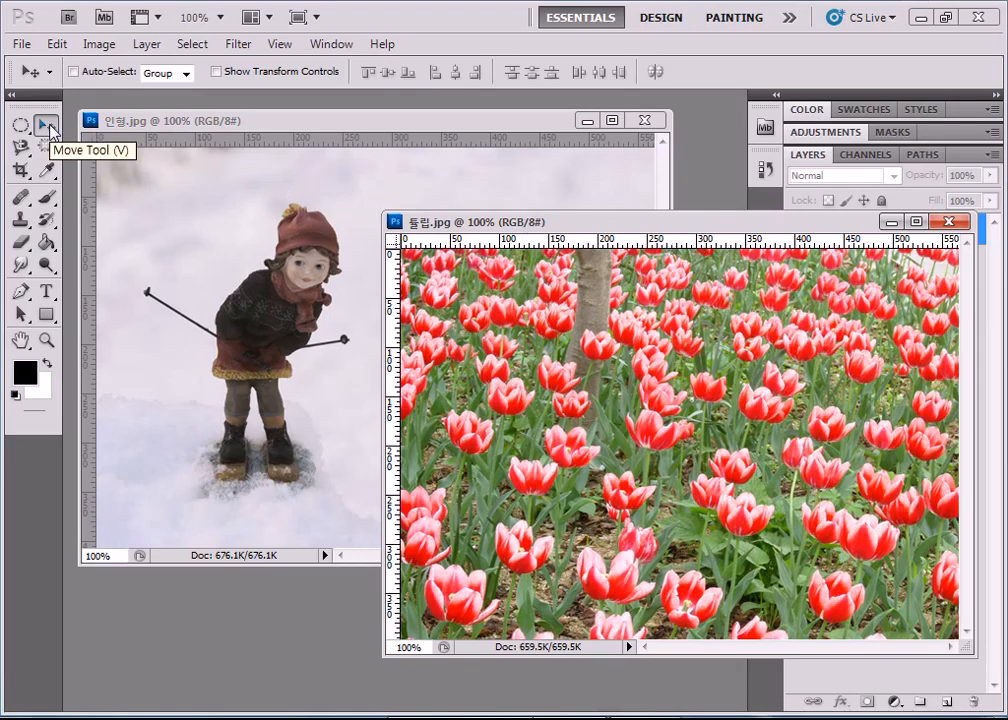
left_click_drag(470, 221, 530, 231)
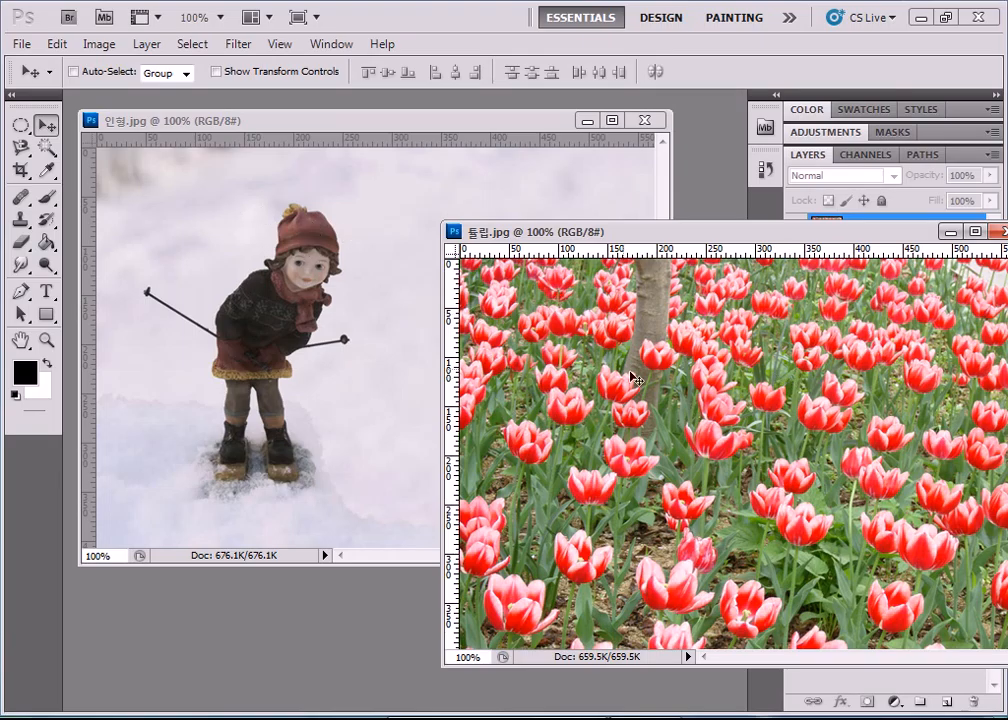
Step: Try placing a copy of the tulip photo over the doll in 인형.jpg, and undo the placement
left_click_drag(585, 359, 384, 286)
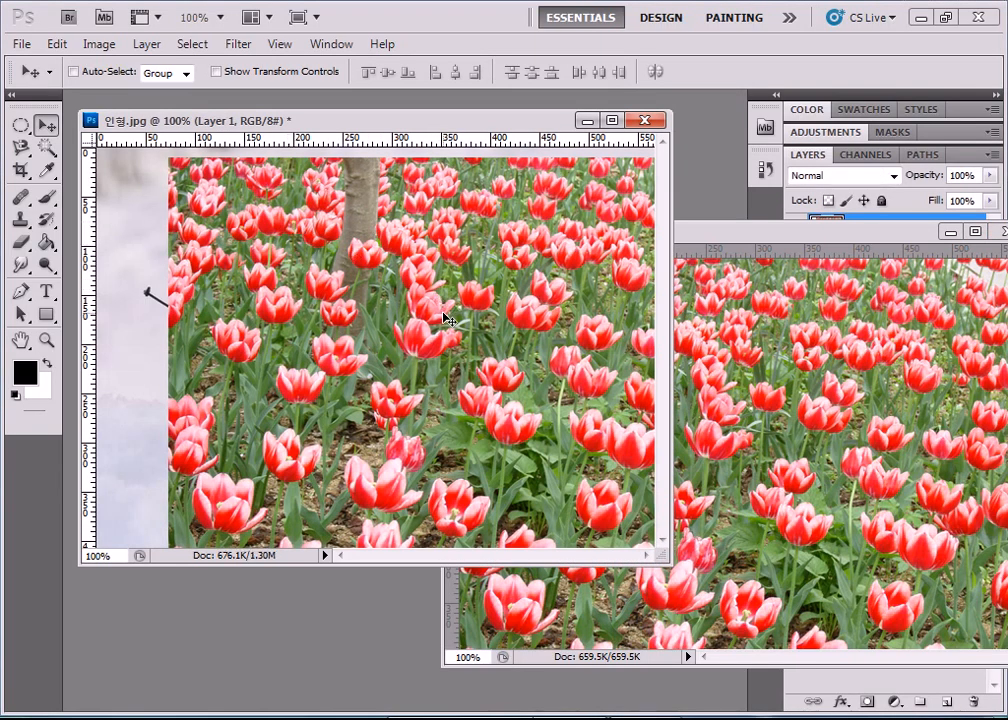
left_click_drag(447, 319, 390, 309)
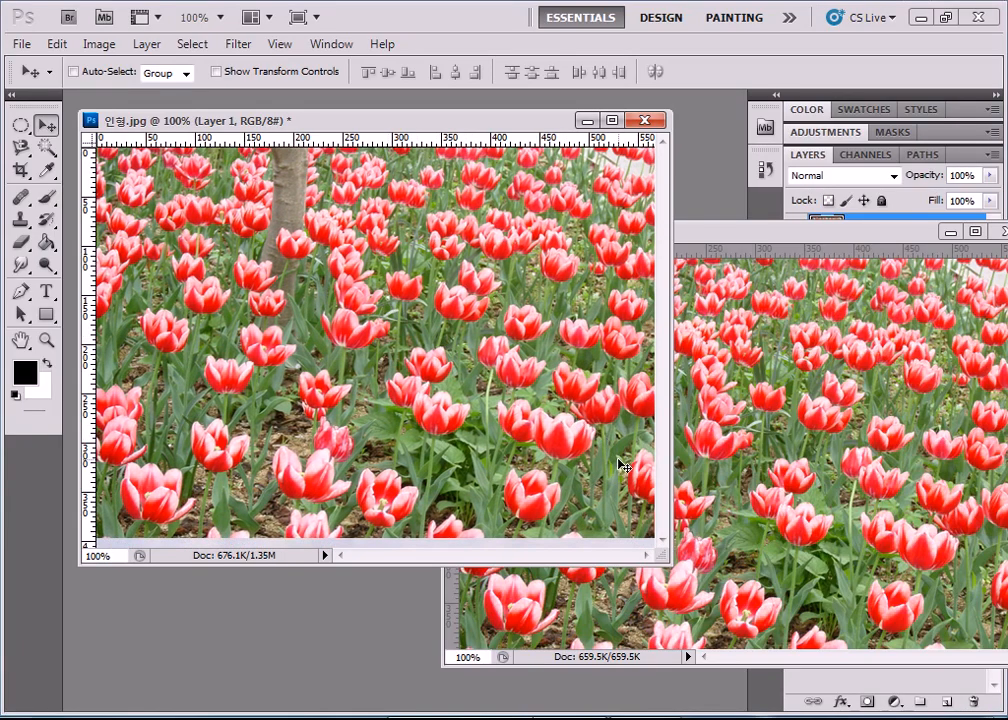
left_click_drag(846, 242, 715, 197)
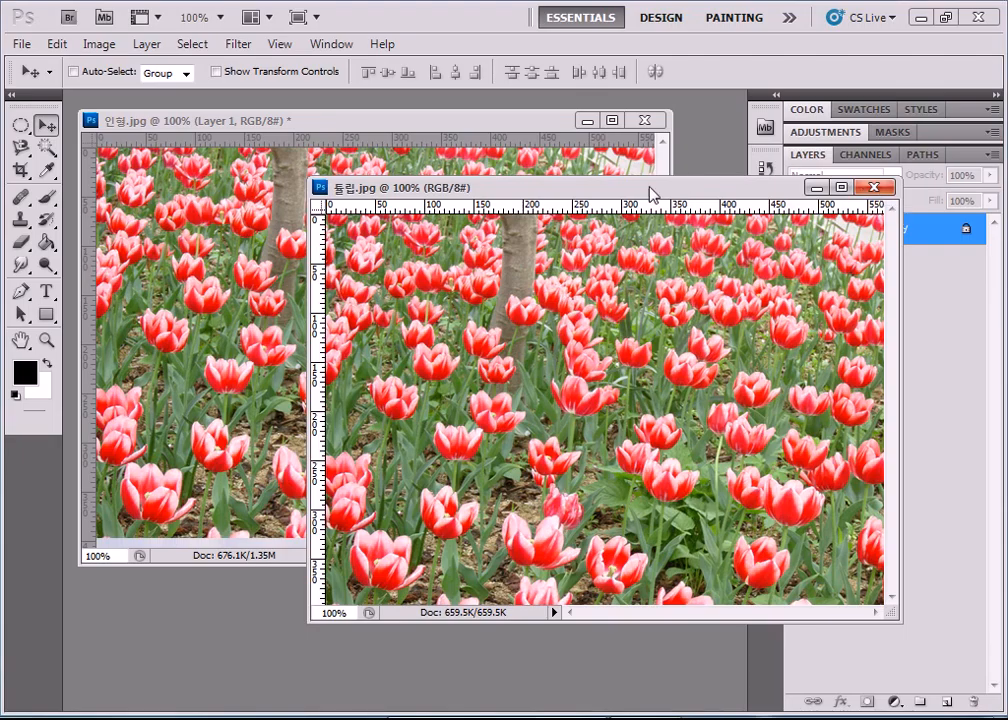
left_click(370, 151)
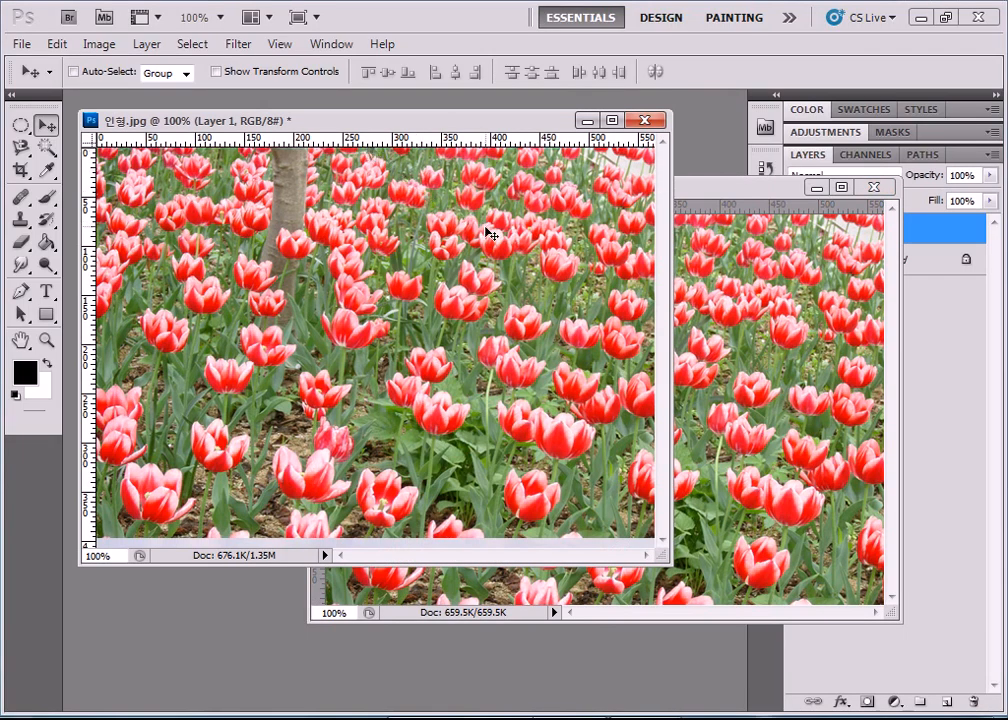
key("ctrl+z")
key("ctrl+alt+z")
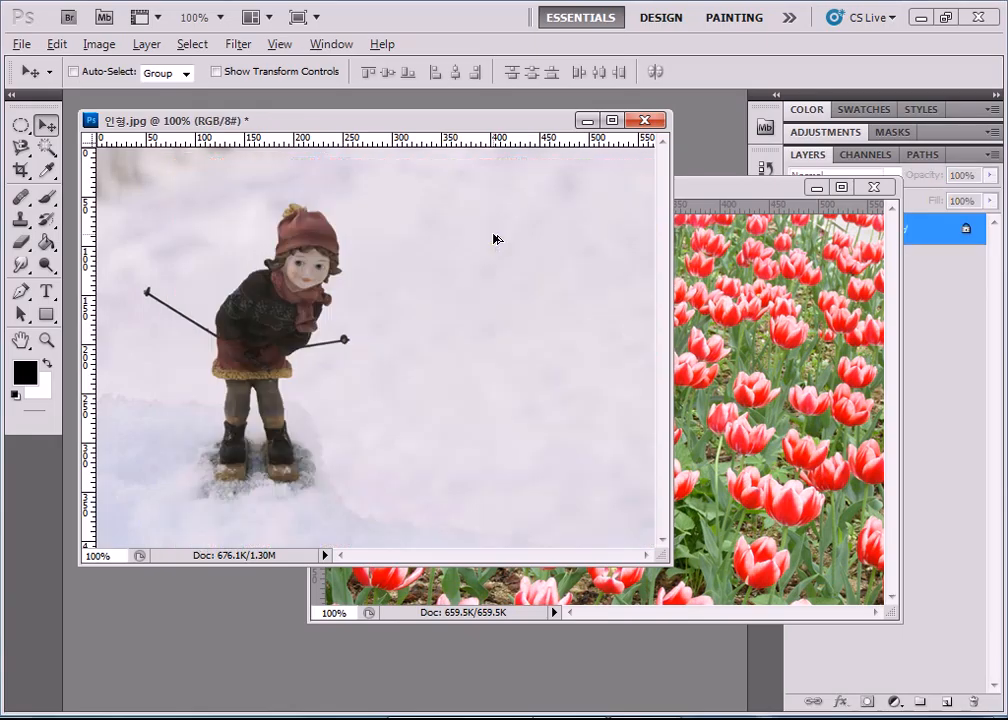
Step: Copy the tulip photo into 인형.jpg as a layer covering nearly the whole canvas, and close 튤립.jpg
left_click(776, 229)
left_click_drag(750, 187, 1006, 289)
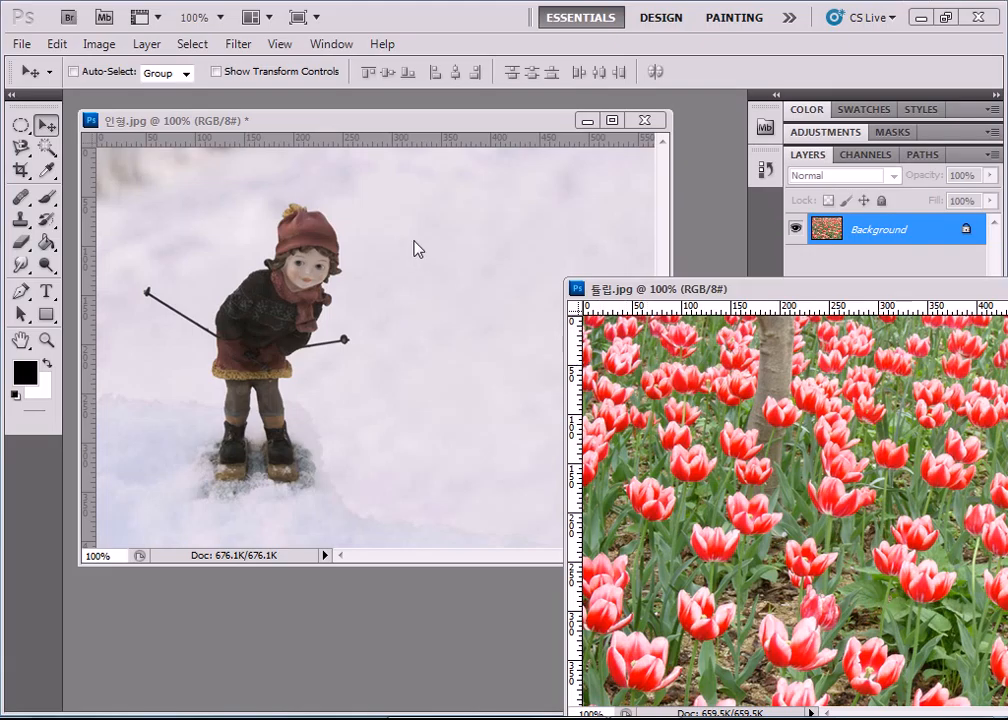
left_click(712, 358)
left_click_drag(716, 363, 387, 299)
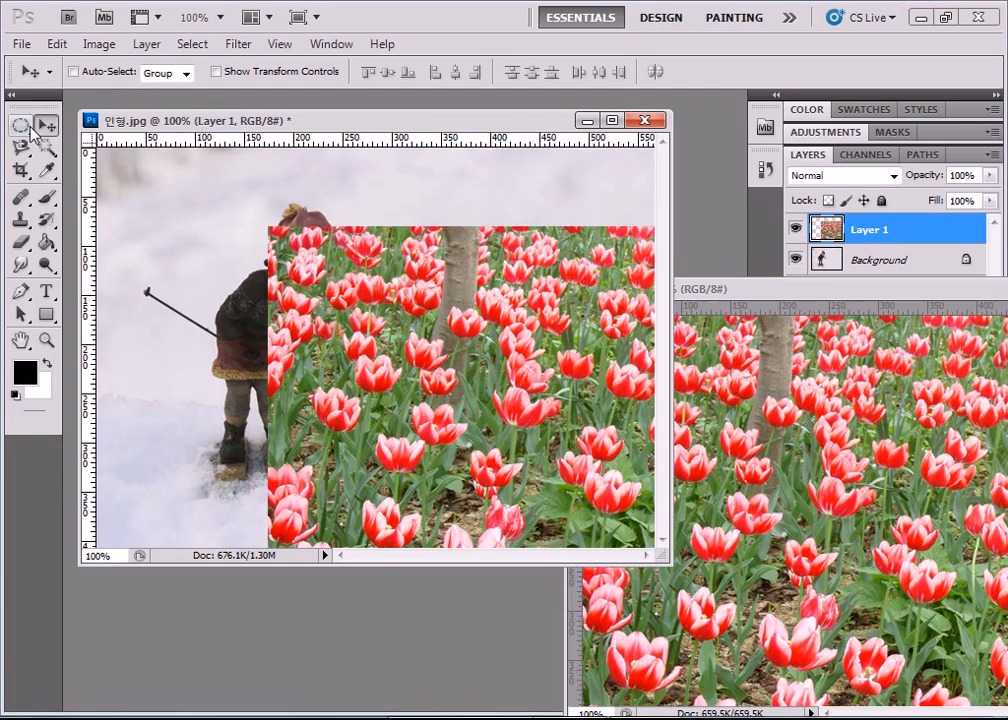
left_click_drag(467, 354, 298, 268)
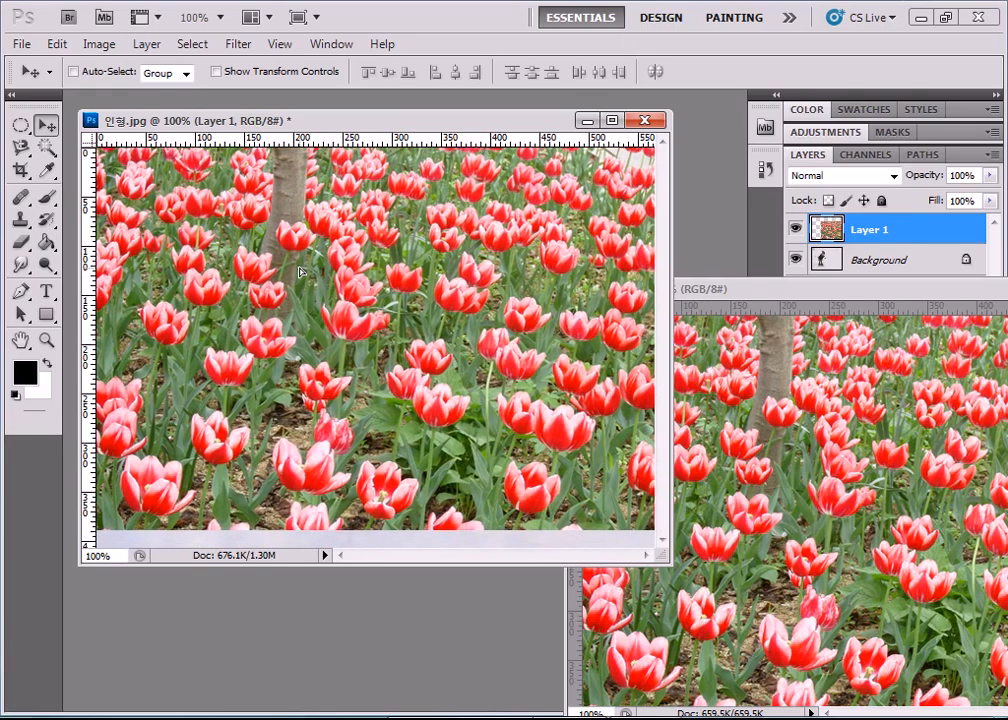
left_click_drag(866, 295, 550, 183)
left_click(821, 178)
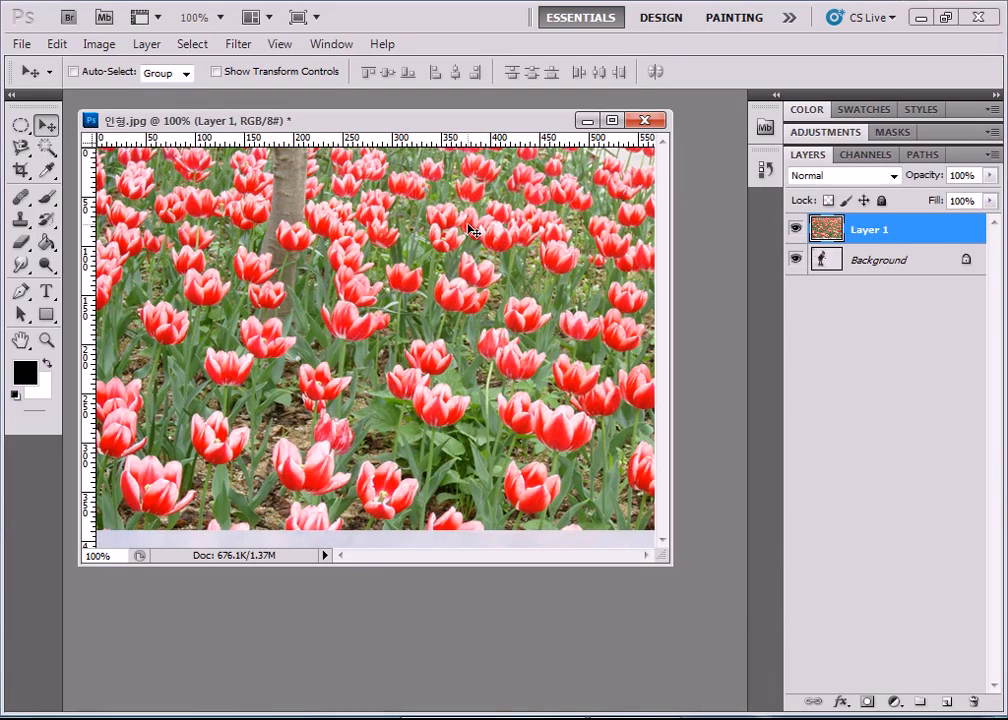
Step: Set the tulip layer's blending mode to Overlay and its opacity to 30%
left_click(869, 264)
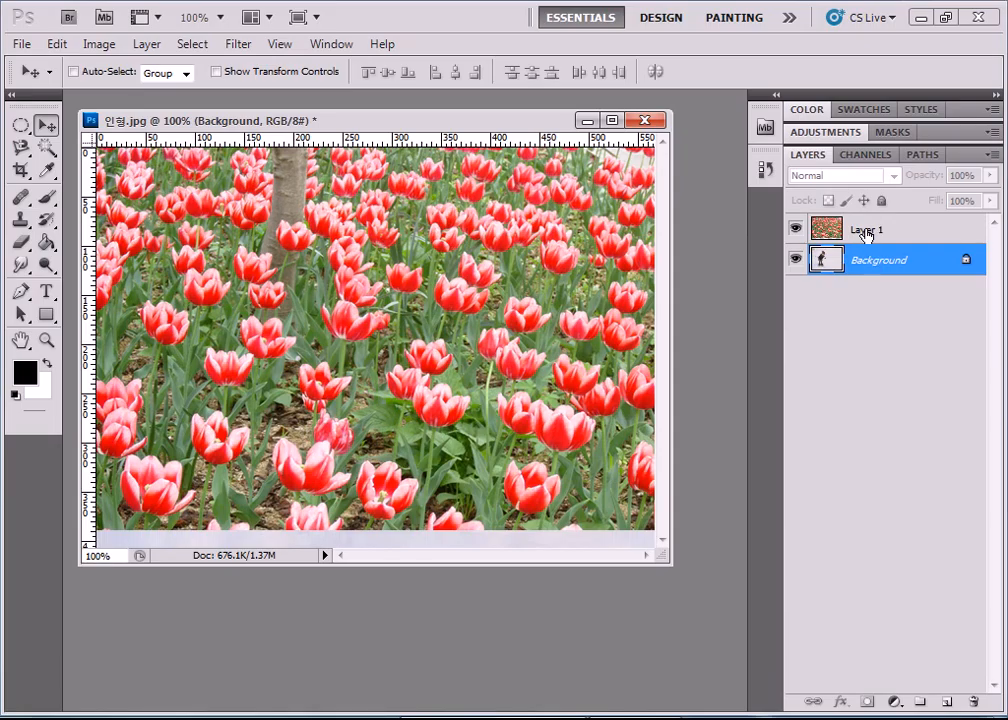
left_click(867, 232)
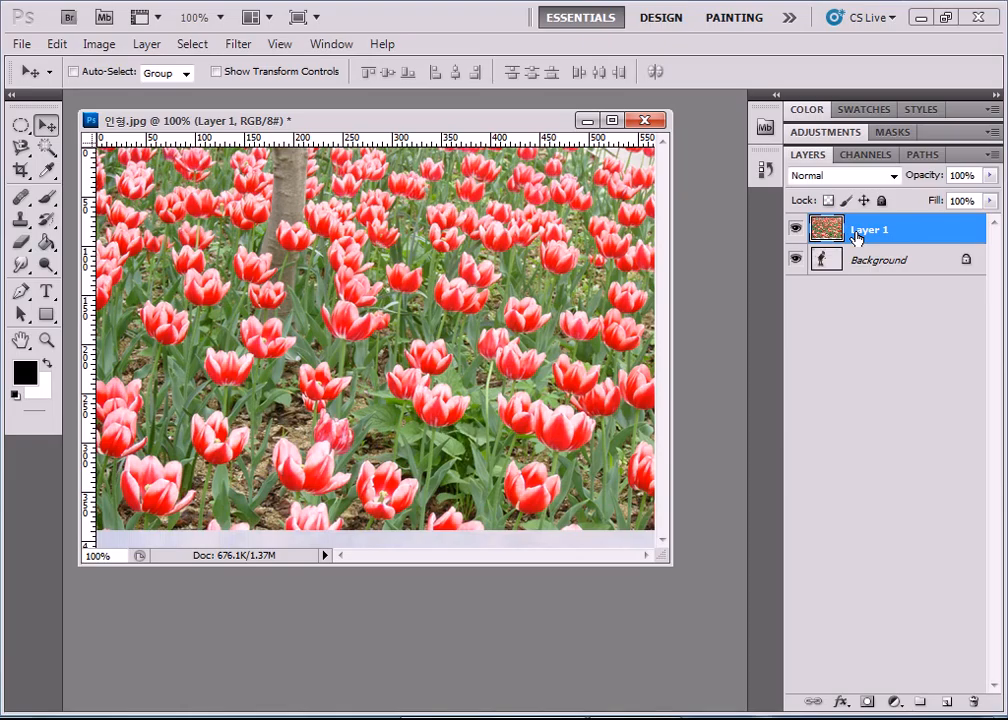
left_click(894, 176)
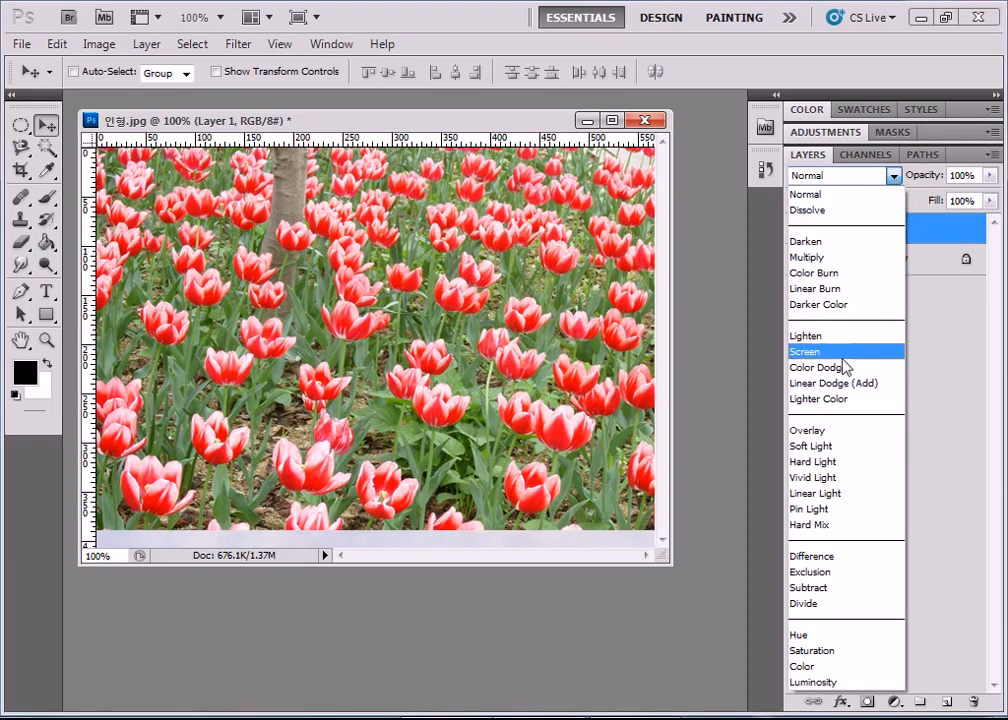
left_click(814, 436)
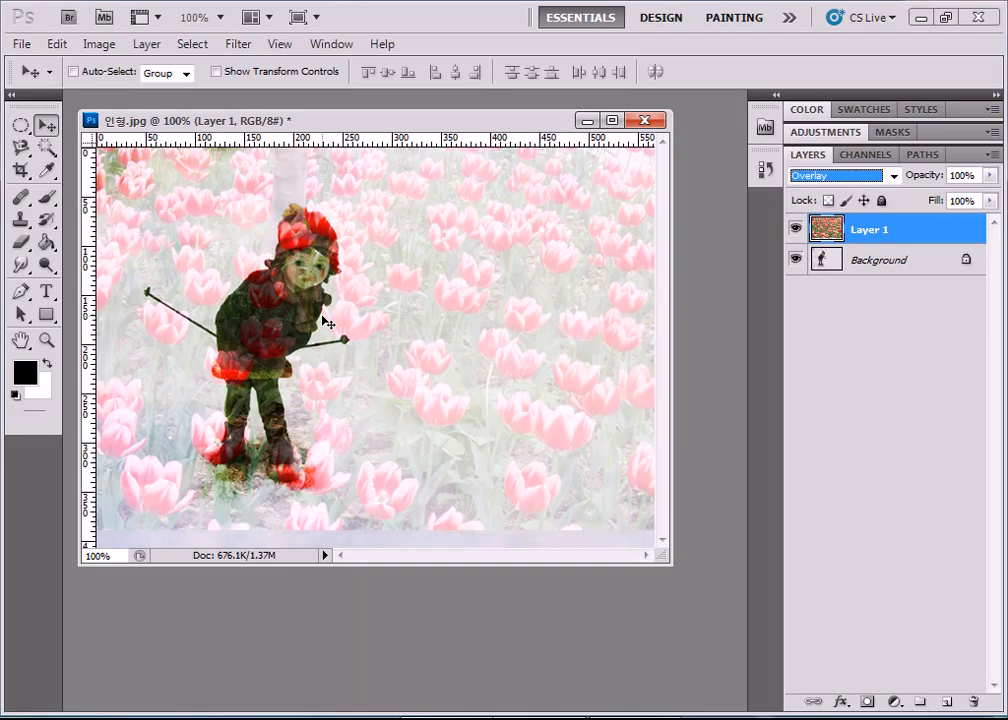
left_click(970, 175)
type("30")
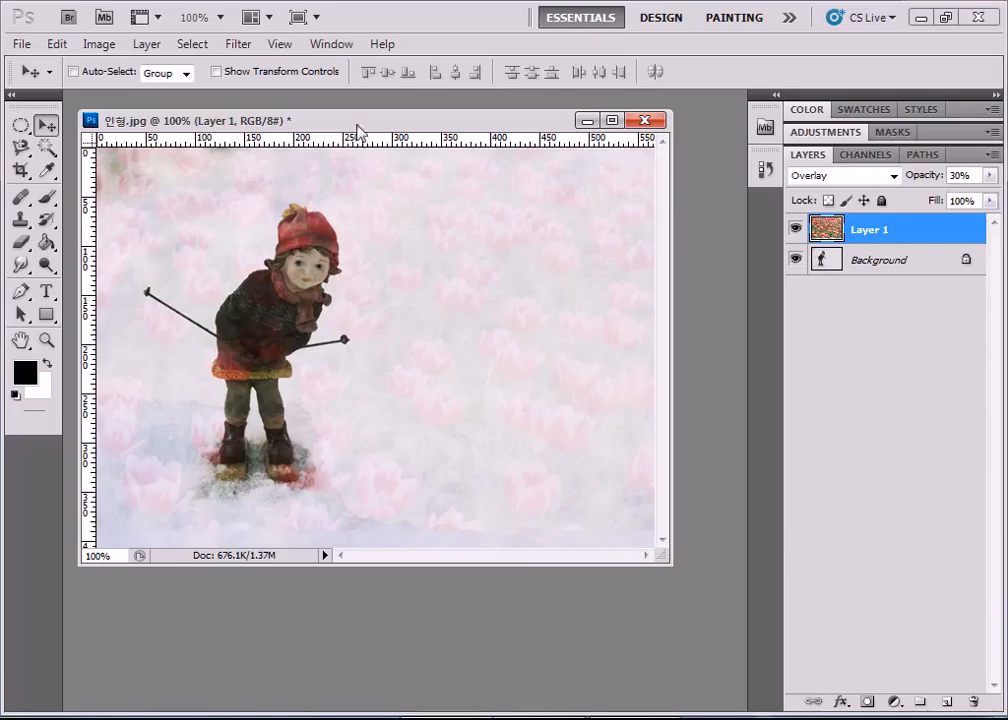
left_click_drag(359, 122, 381, 150)
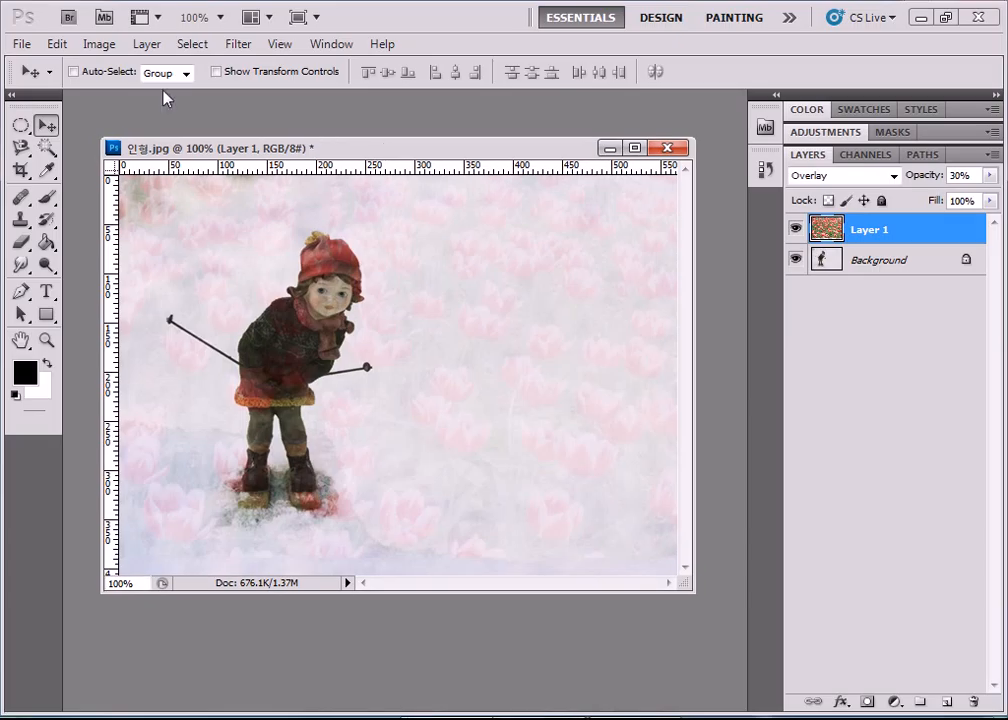
Step: Close 인형.jpg without saving the changes
left_click(20, 44)
left_click(42, 83)
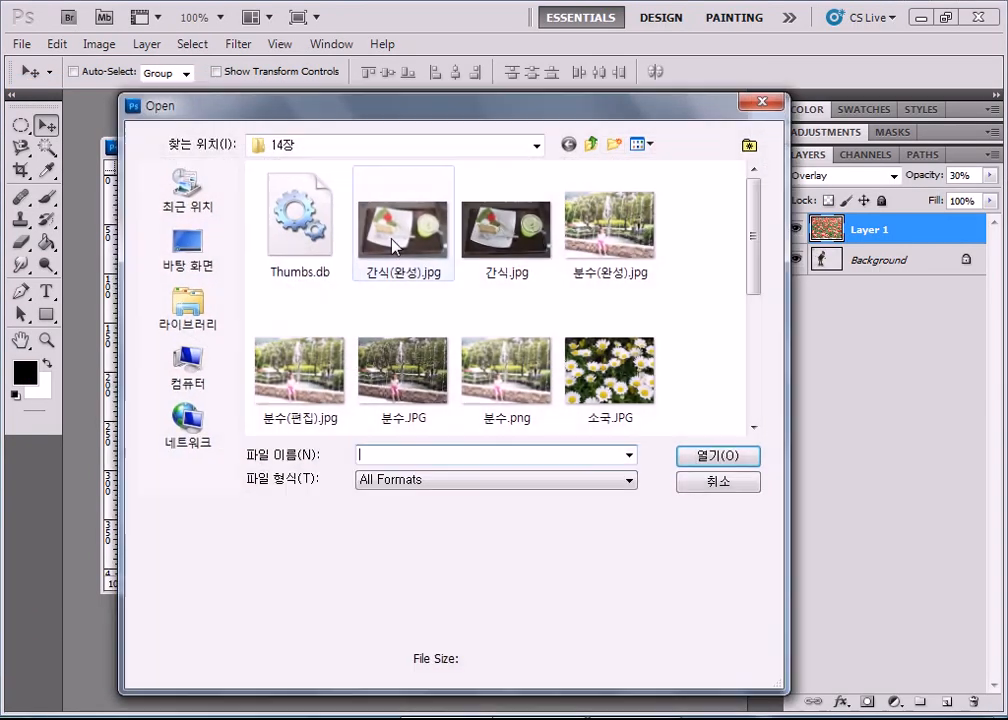
left_click(763, 102)
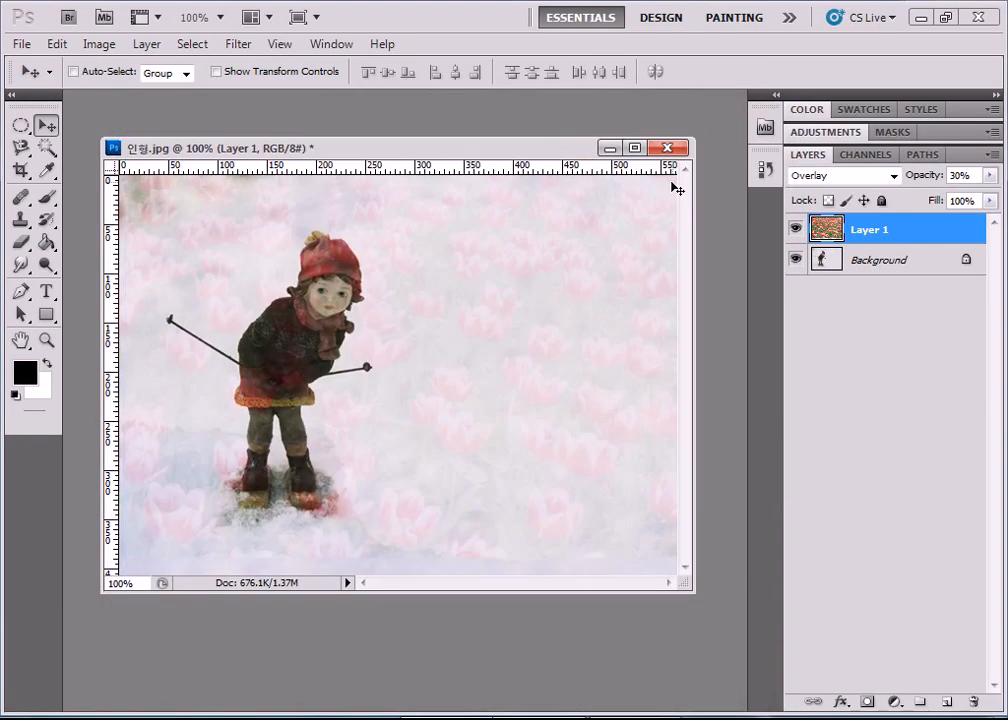
left_click(668, 148)
left_click(515, 290)
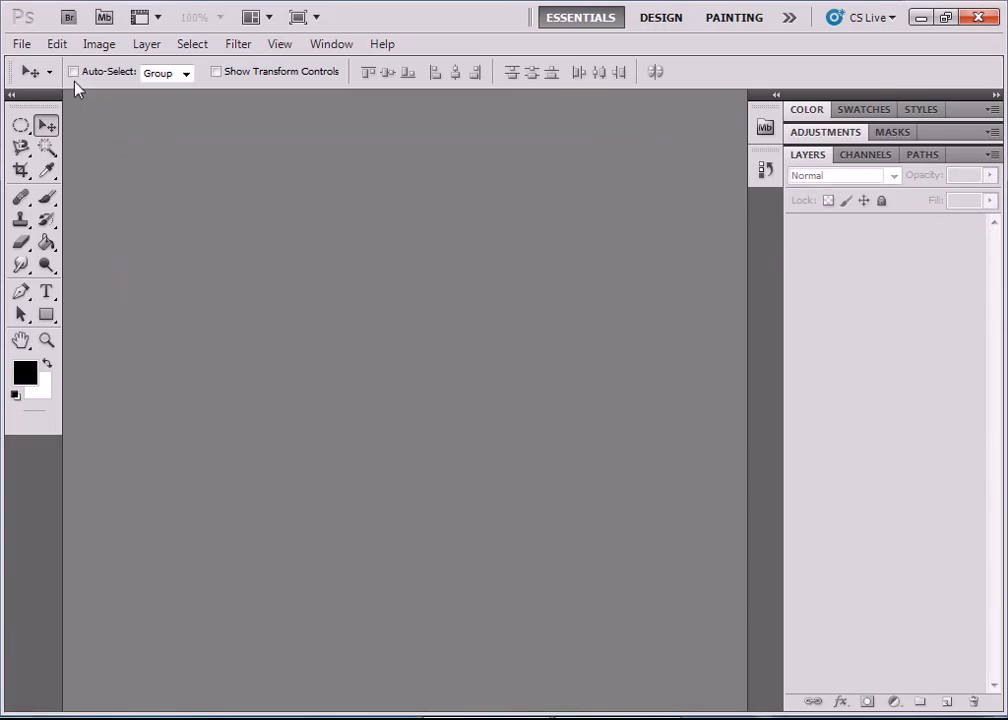
Step: Reopen 인형.jpg from the 14장 folder and detach it into a floating window
left_click(21, 44)
left_click(51, 90)
left_click(609, 368)
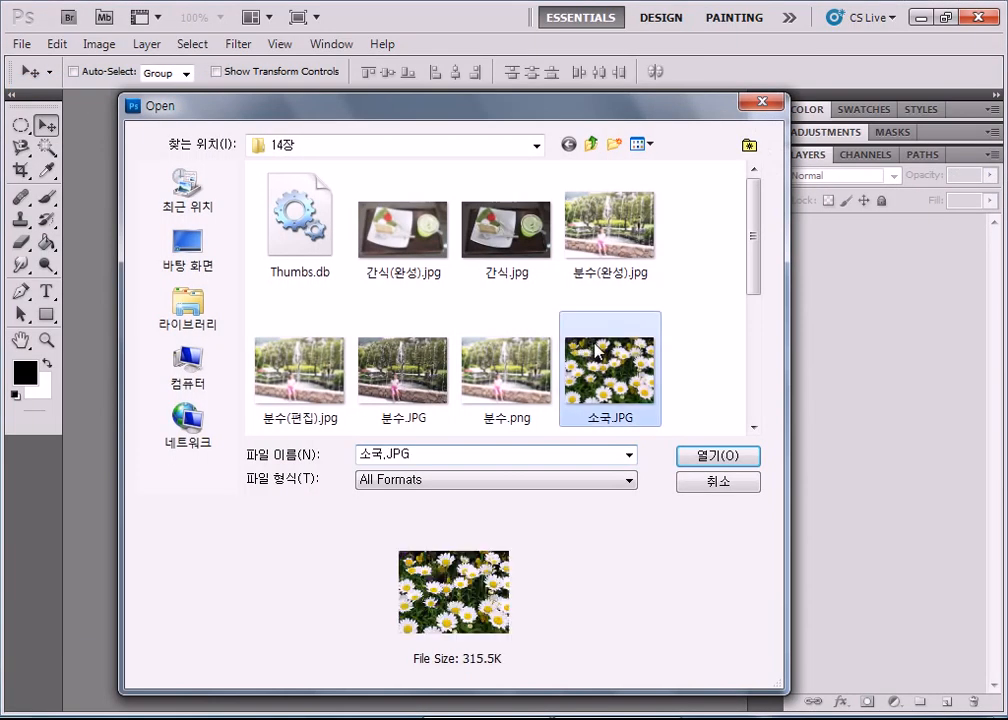
scroll(612, 362, "down", 1)
double_click(609, 366)
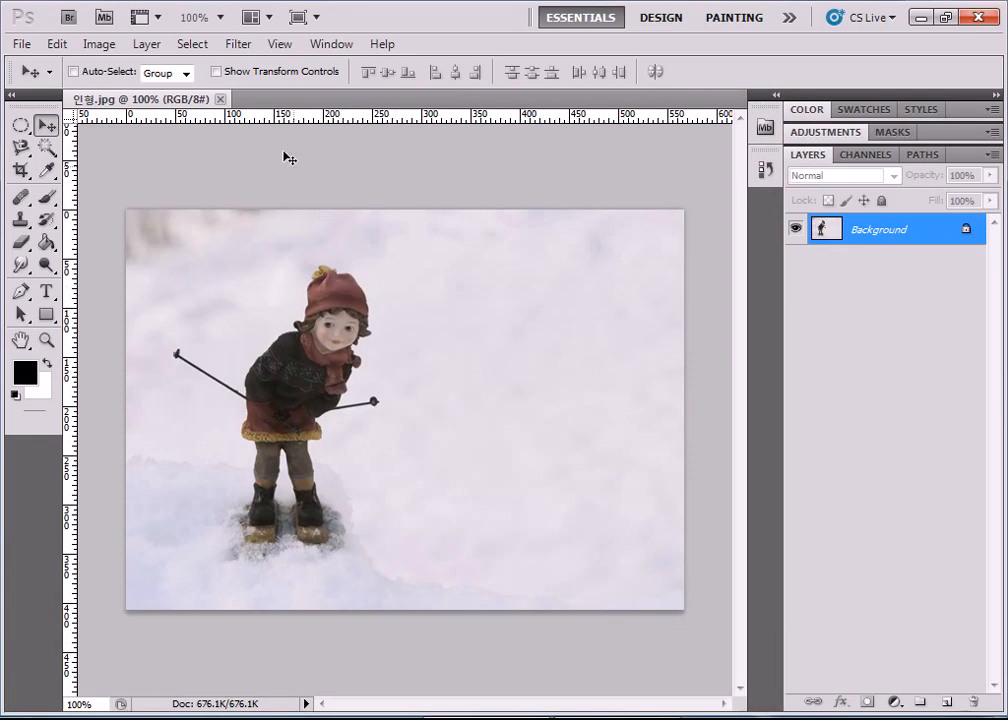
left_click_drag(140, 99, 104, 95)
Step: Open 튤립.jpg from the 14장 folder and pull it out of the doll image's window group
left_click(21, 44)
left_click(45, 84)
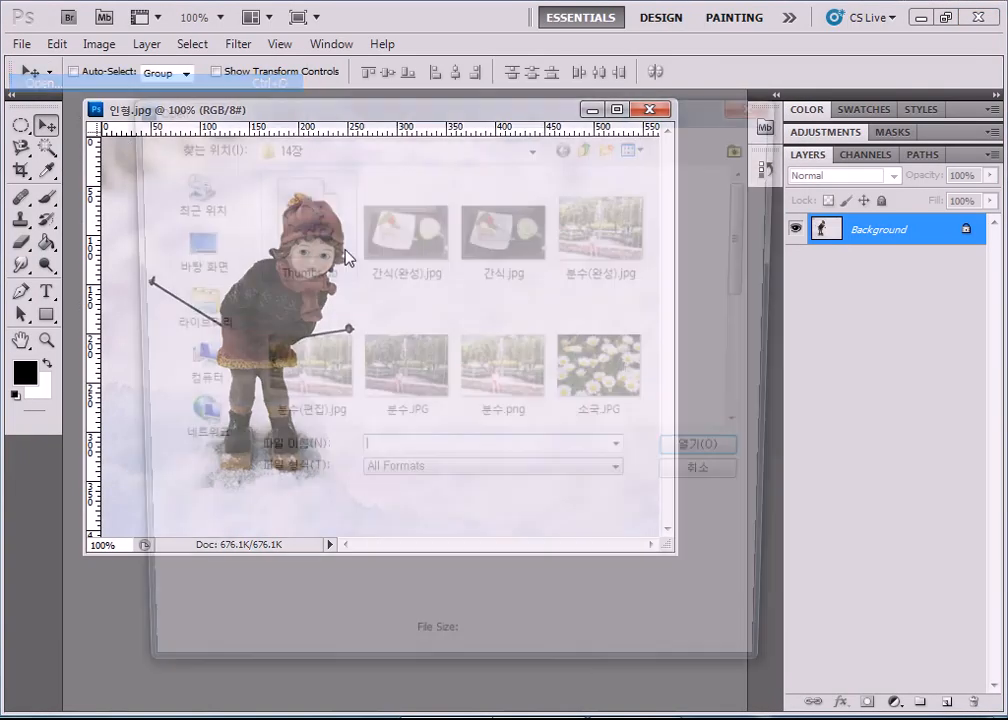
scroll(463, 379, "down", 1)
scroll(326, 378, "down", 1)
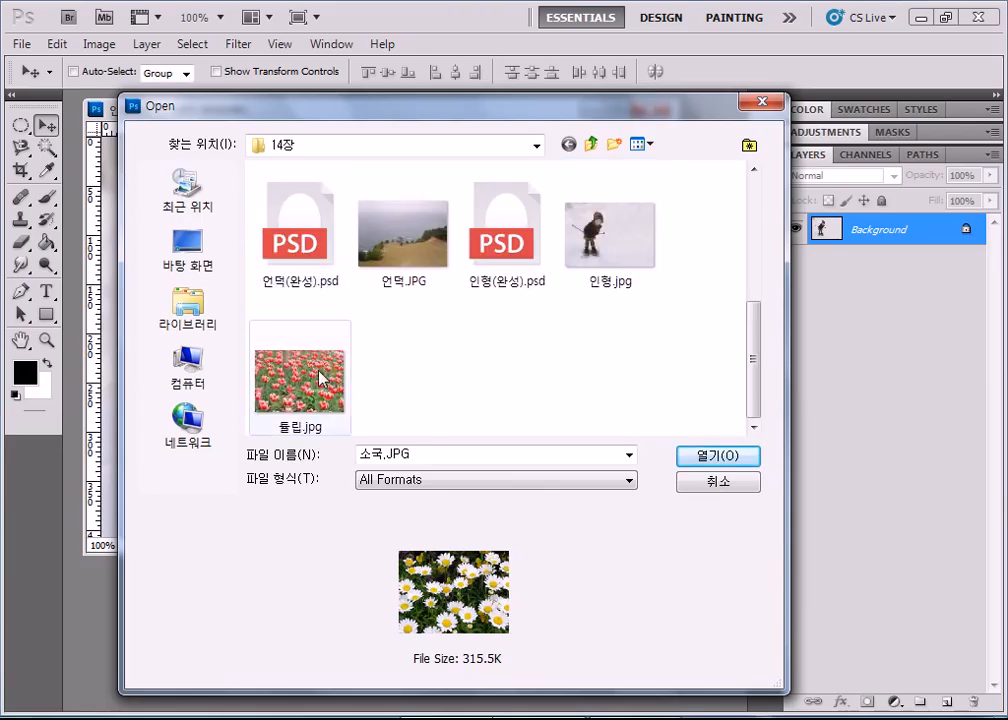
left_click(321, 376)
left_click(700, 456)
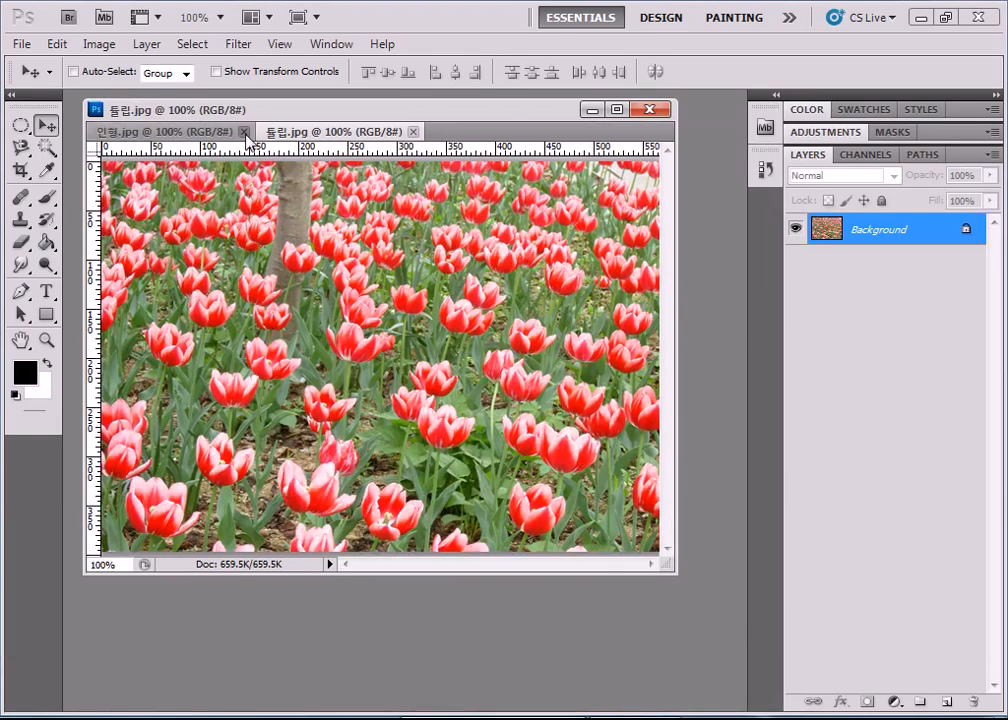
left_click_drag(300, 131, 495, 248)
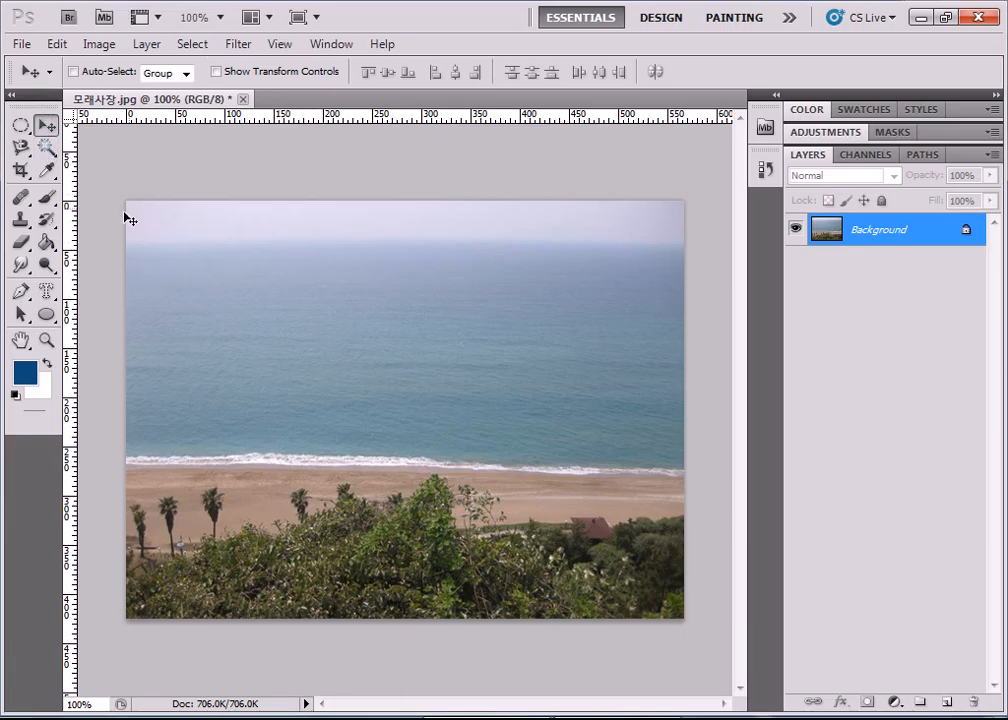
Step: Add the horizontal text 아름다운 해변 near the top of the beach photo and move it down to the shoreline
left_click(47, 293)
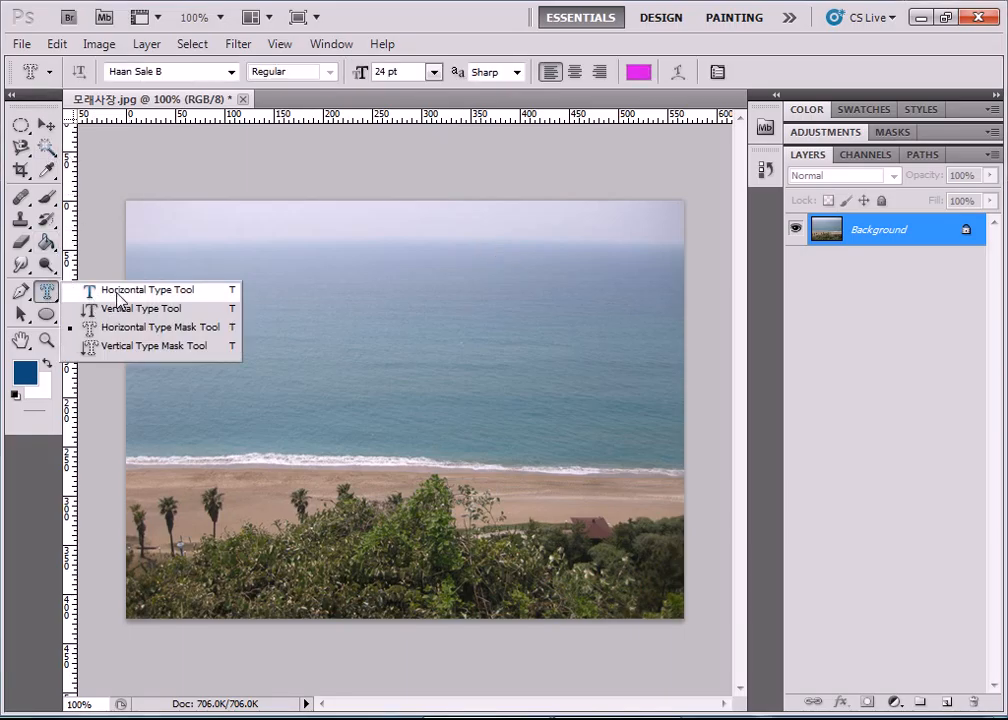
left_click(117, 293)
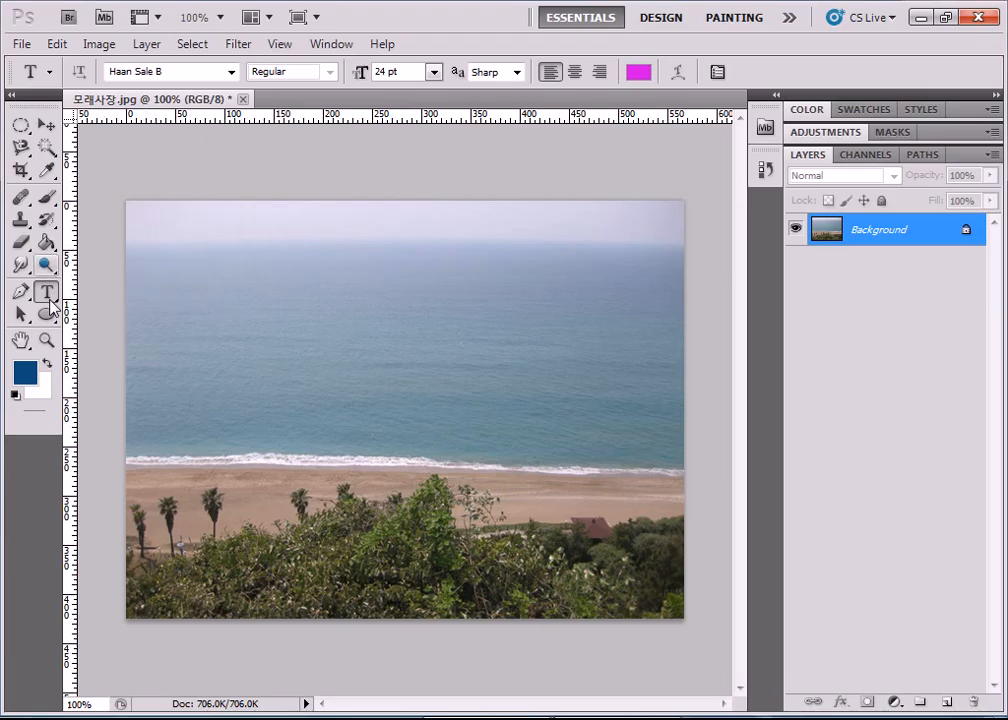
left_click_drag(47, 291, 103, 318)
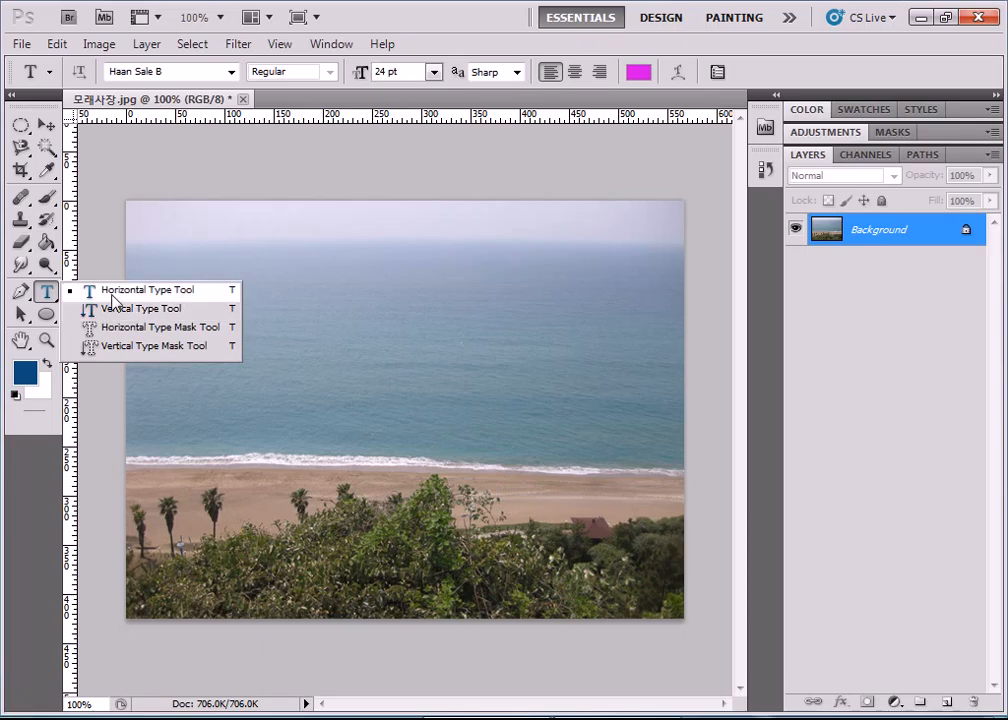
left_click(88, 290)
left_click(170, 248)
type("아름")
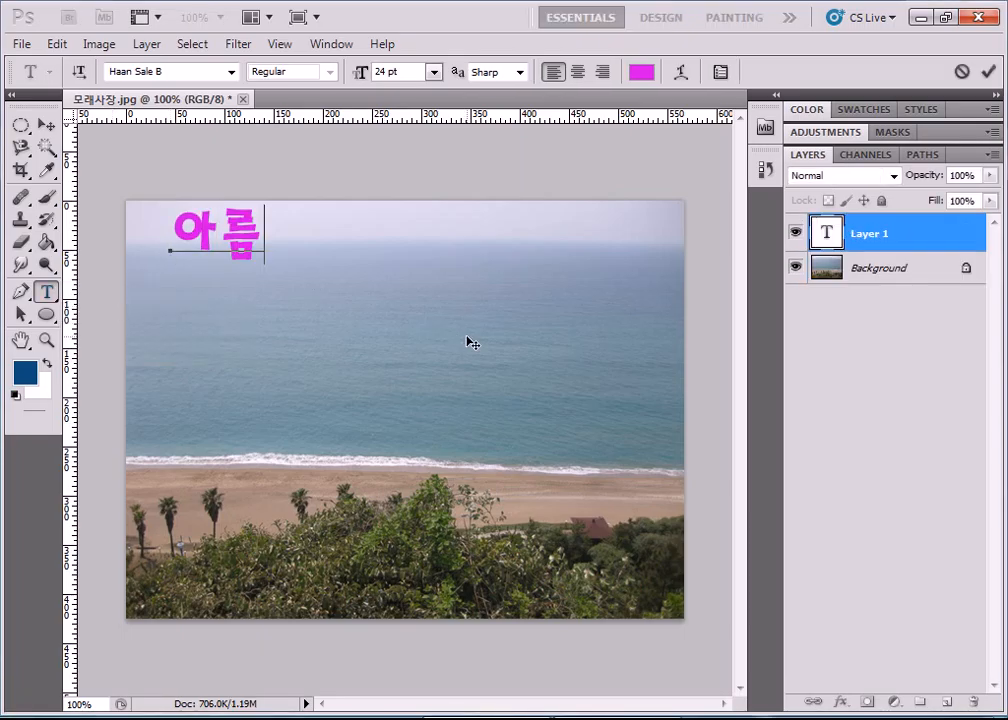
type("다운 해변")
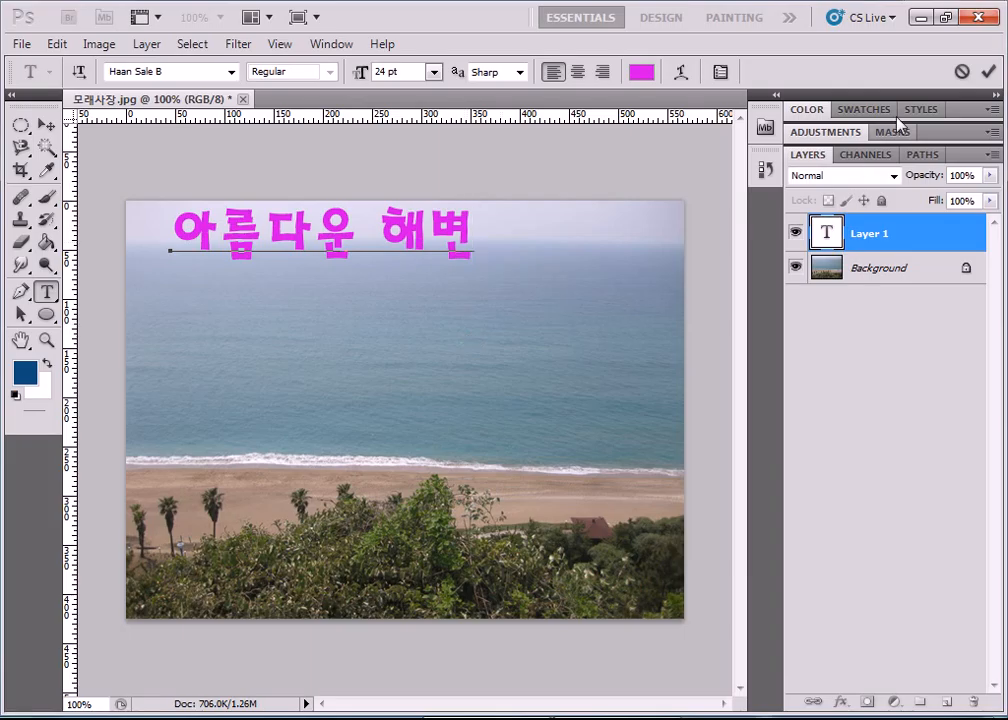
left_click(990, 73)
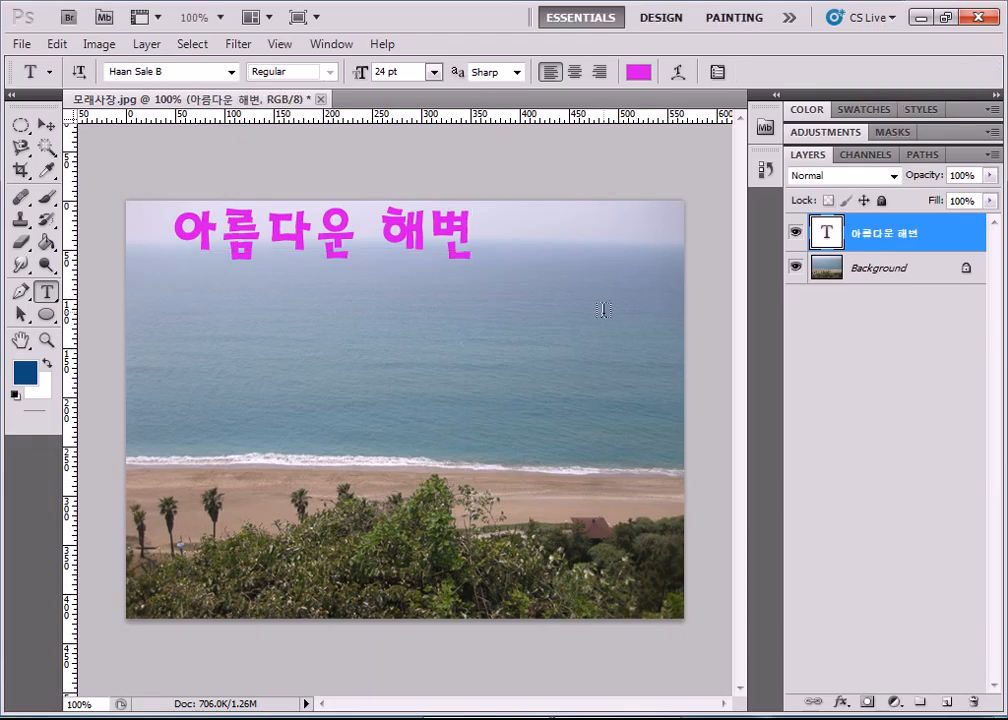
left_click(46, 124)
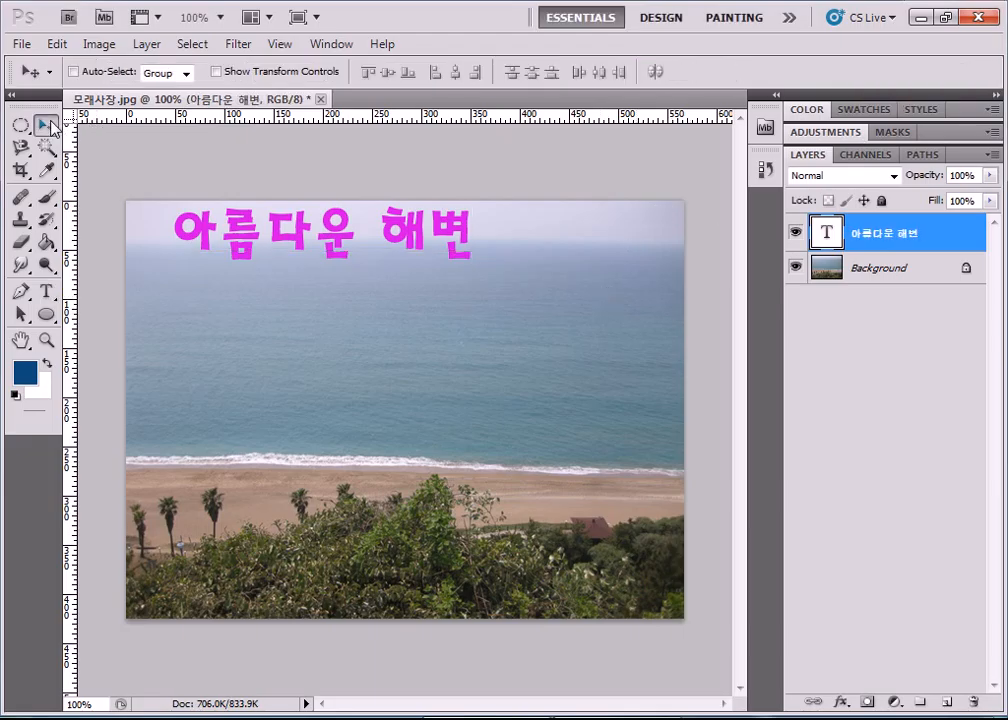
left_click_drag(325, 268, 298, 443)
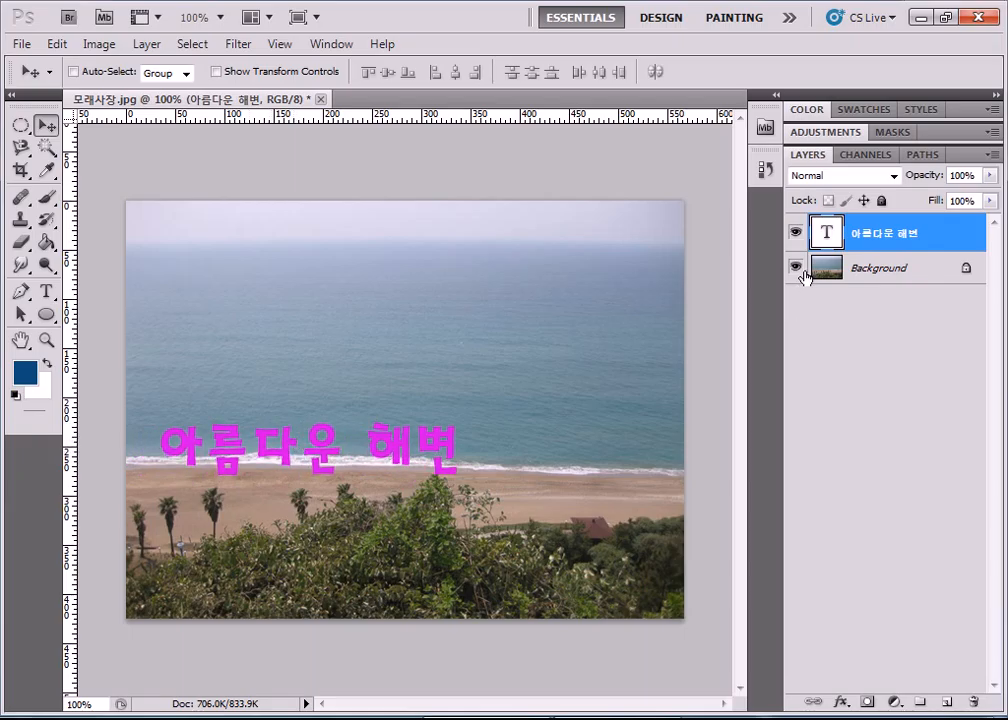
Step: Create a selection reading 아름다운 해변 over the upper sea on the Background layer with the Horizontal Type Mask tool
left_click(50, 294)
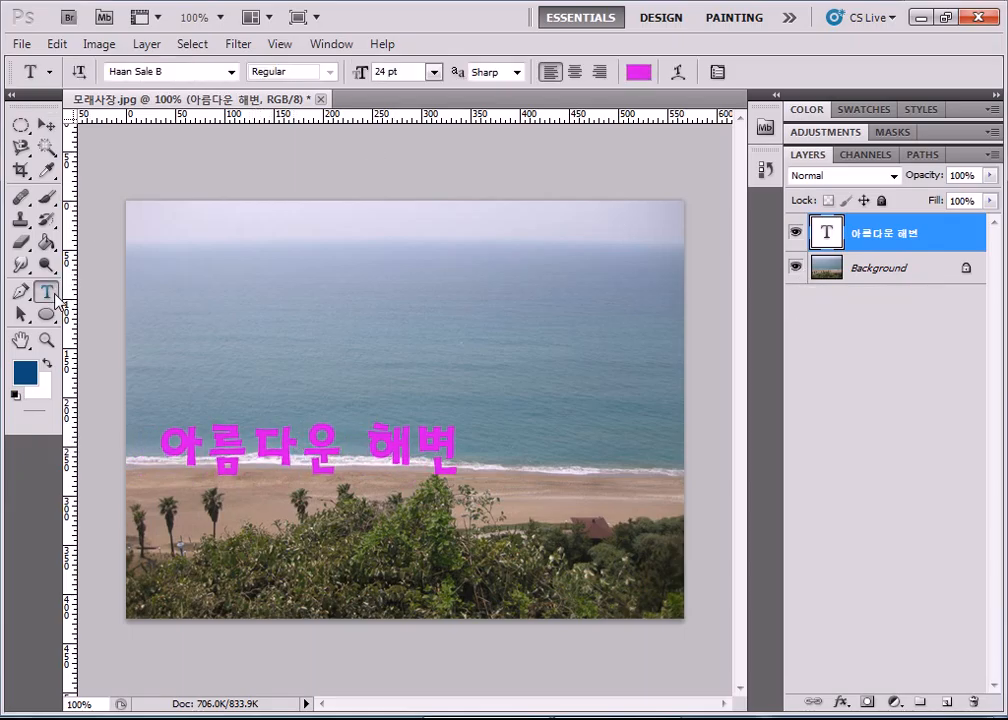
left_click(56, 297)
left_click(185, 148)
left_click_drag(918, 238, 972, 702)
left_click(873, 278)
left_click(46, 297)
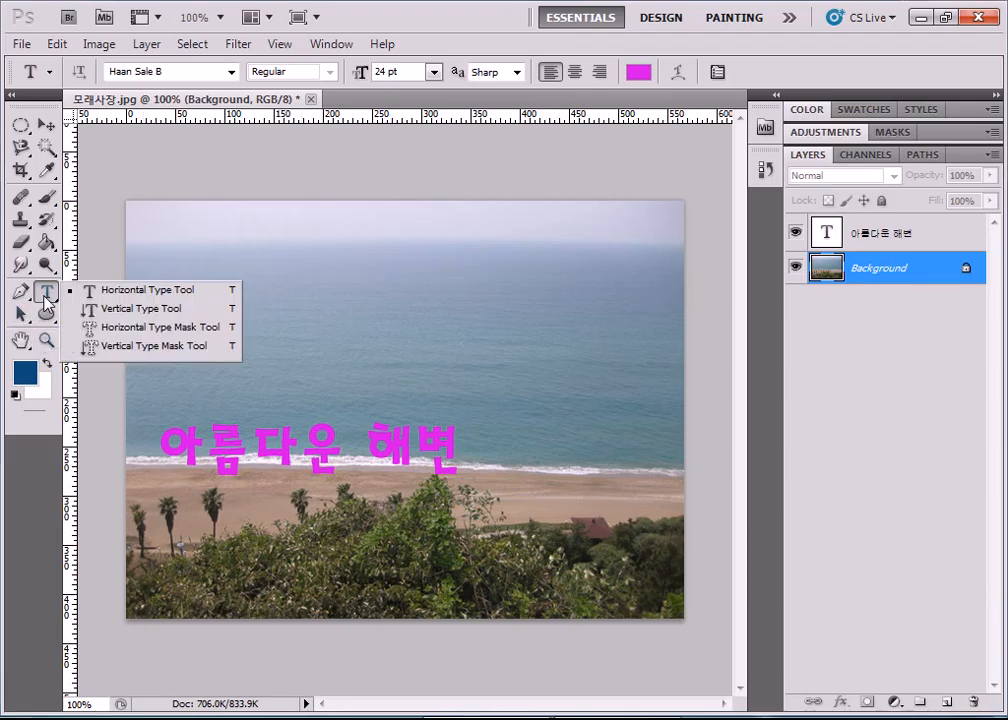
left_click(106, 329)
left_click(306, 318)
left_click(191, 268)
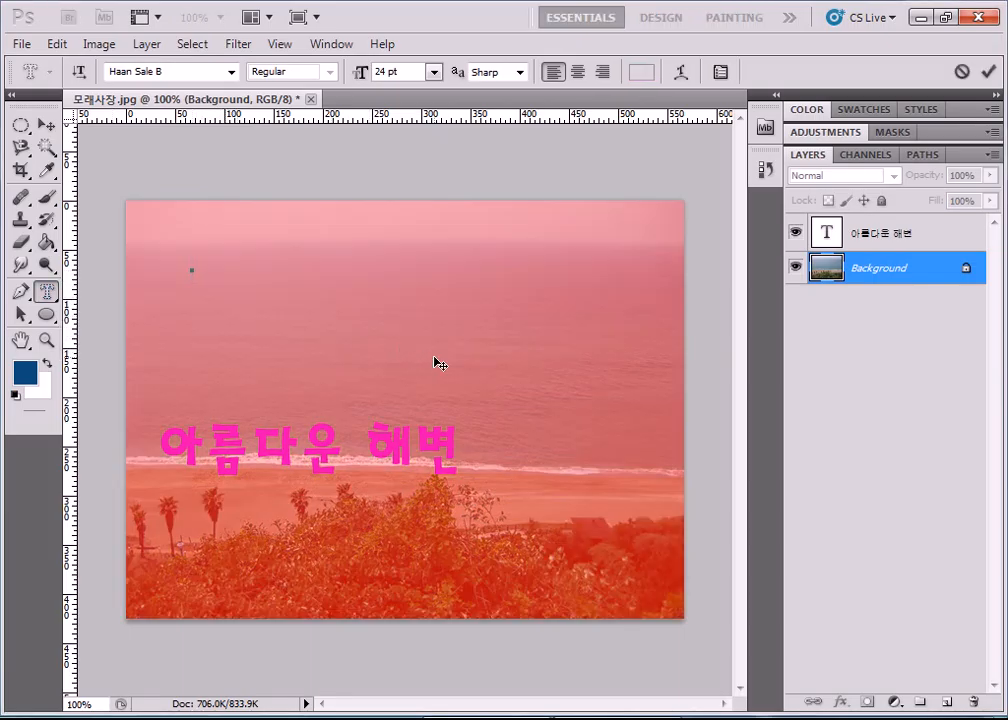
type("아름다운 해변")
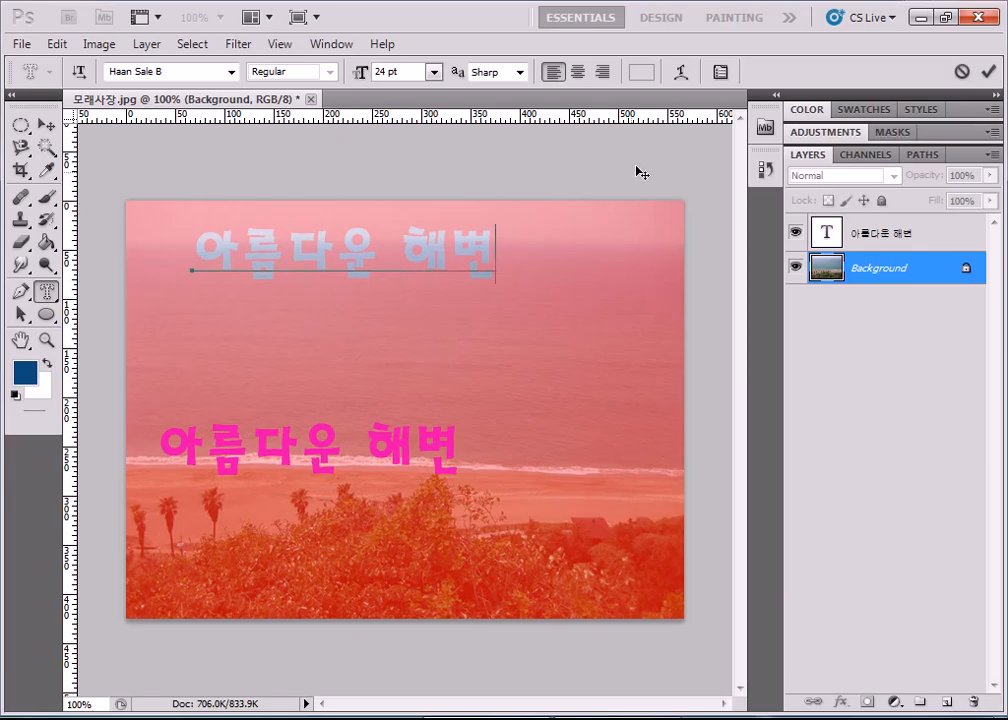
left_click(988, 71)
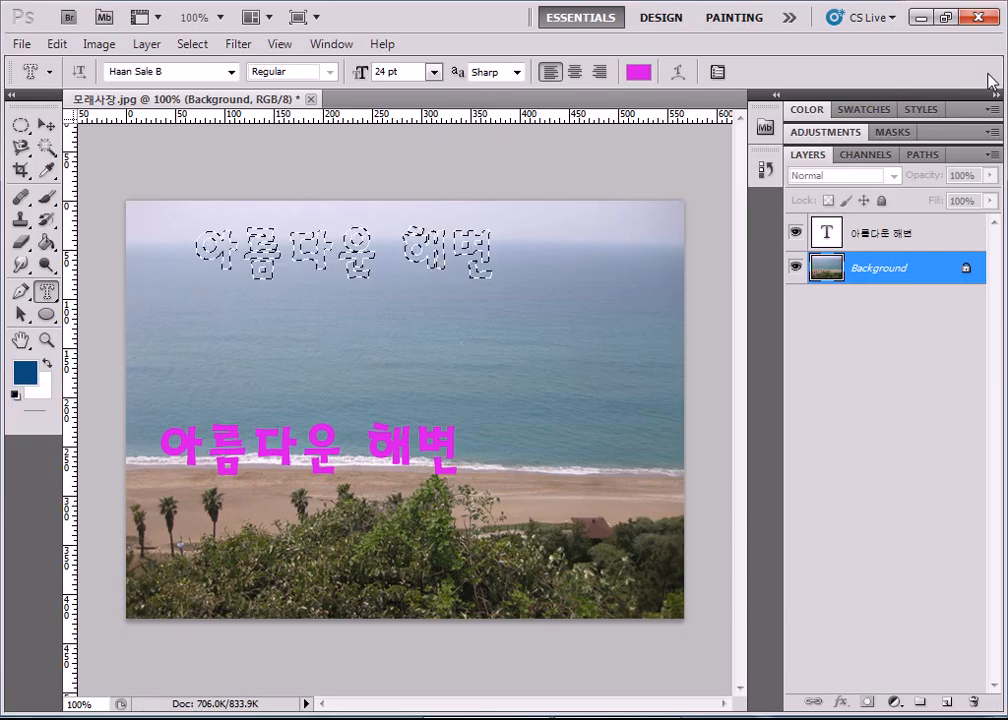
Step: Copy the text-shaped selection to a new layer, and hide the magenta text layer and the Background
key("ctrl+j")
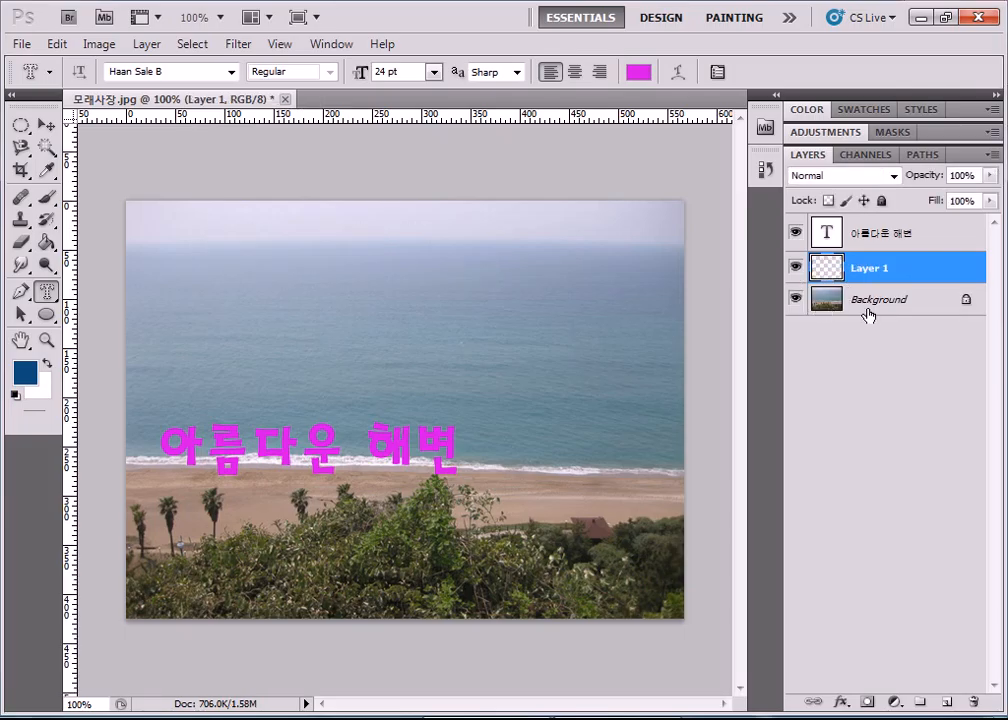
left_click(878, 311)
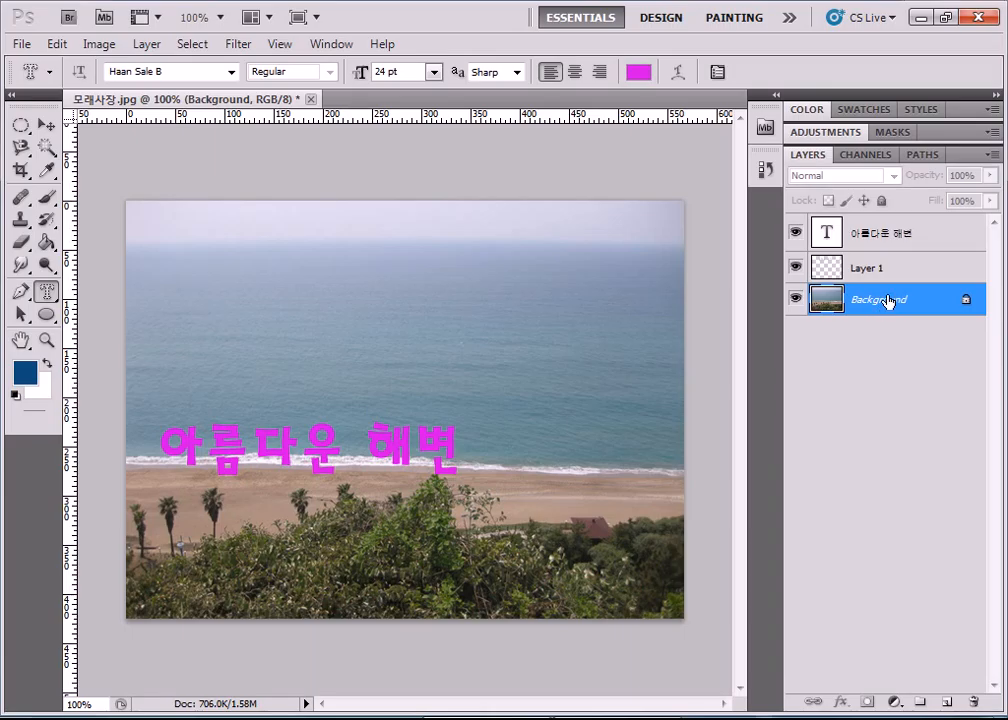
left_click(883, 273)
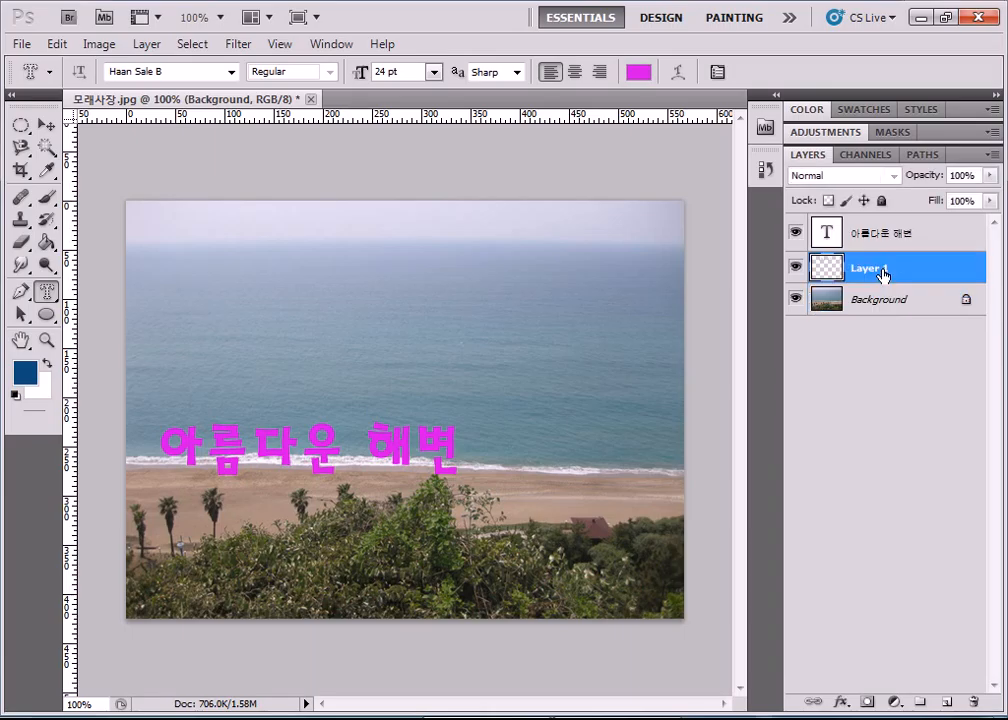
left_click(795, 232)
left_click(795, 298)
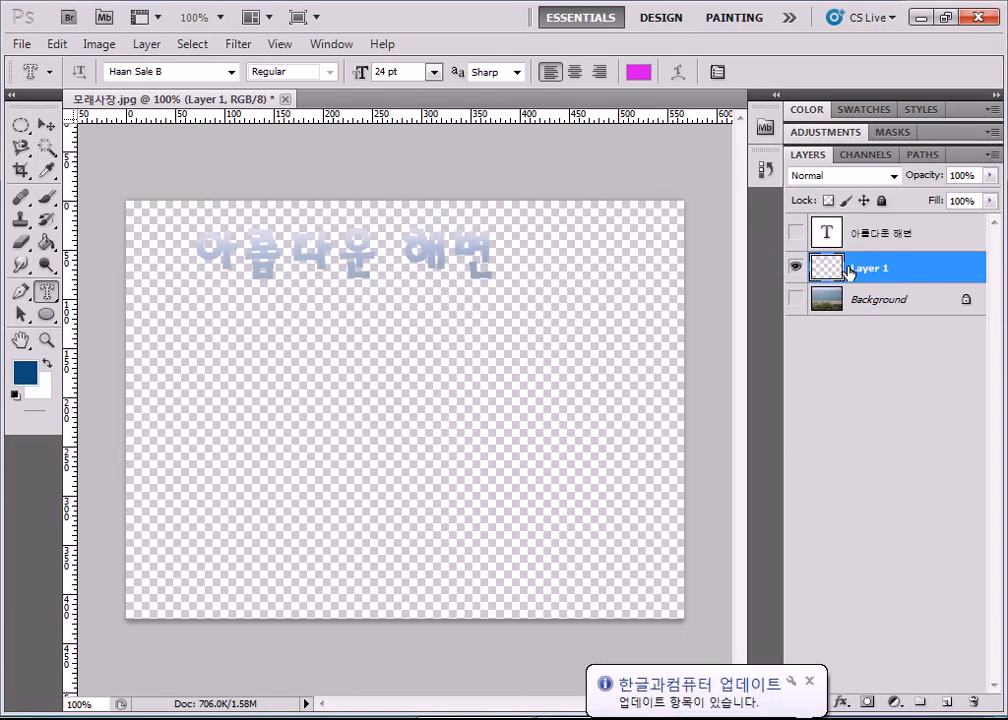
left_click(795, 299)
left_click(795, 299)
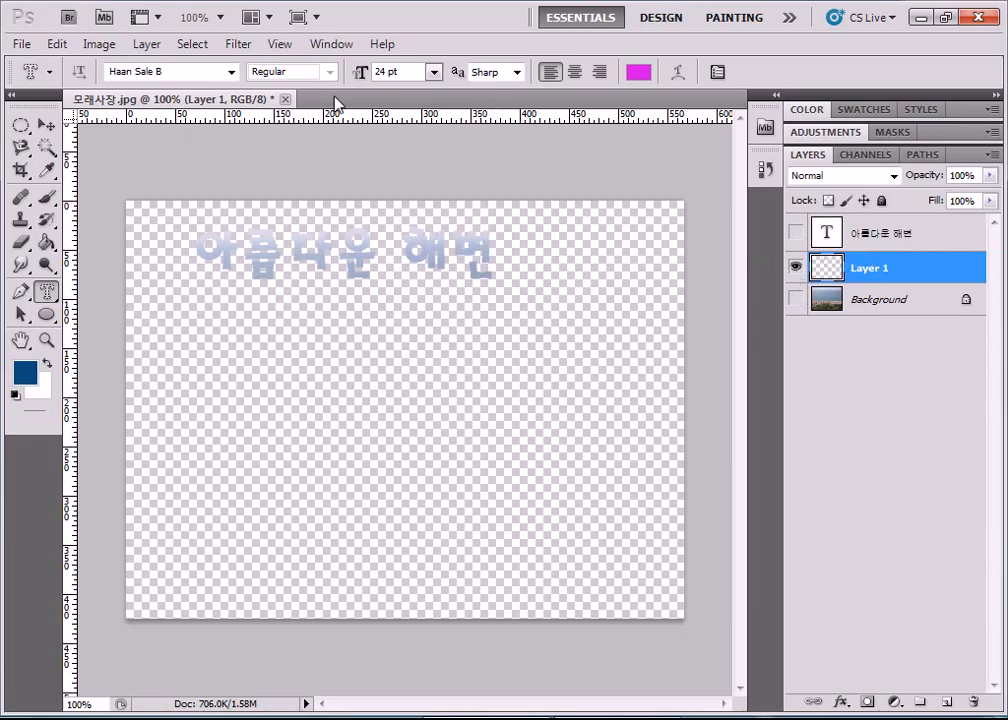
Step: Add Drop Shadow, Inner Glow and Stroke effects to the copied text-shaped layer
left_click(146, 46)
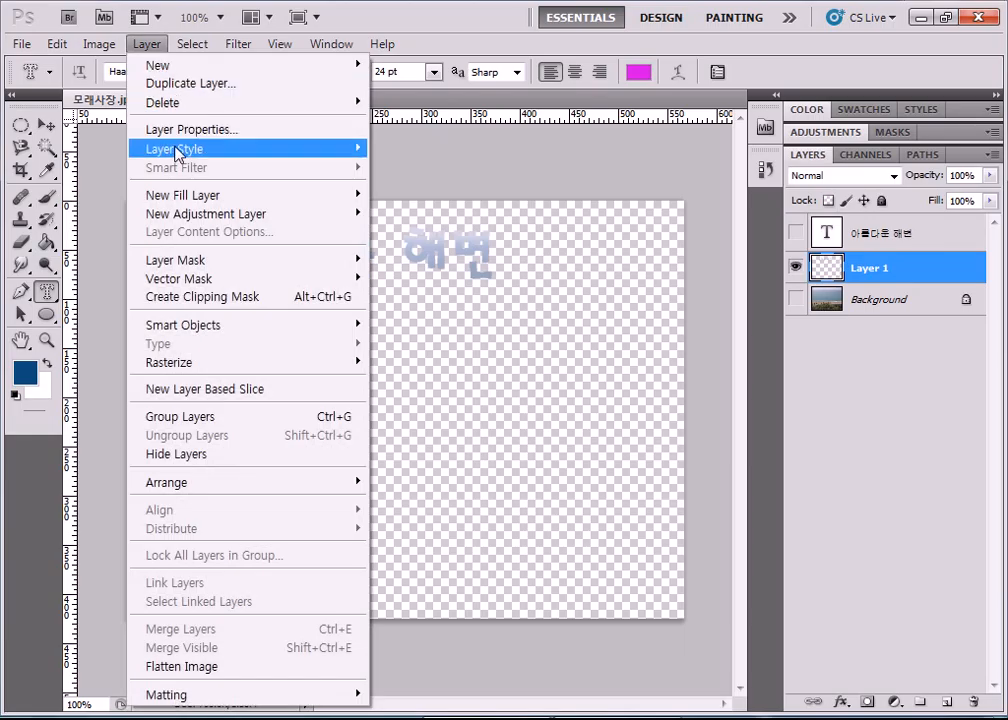
mouse_move(214, 152)
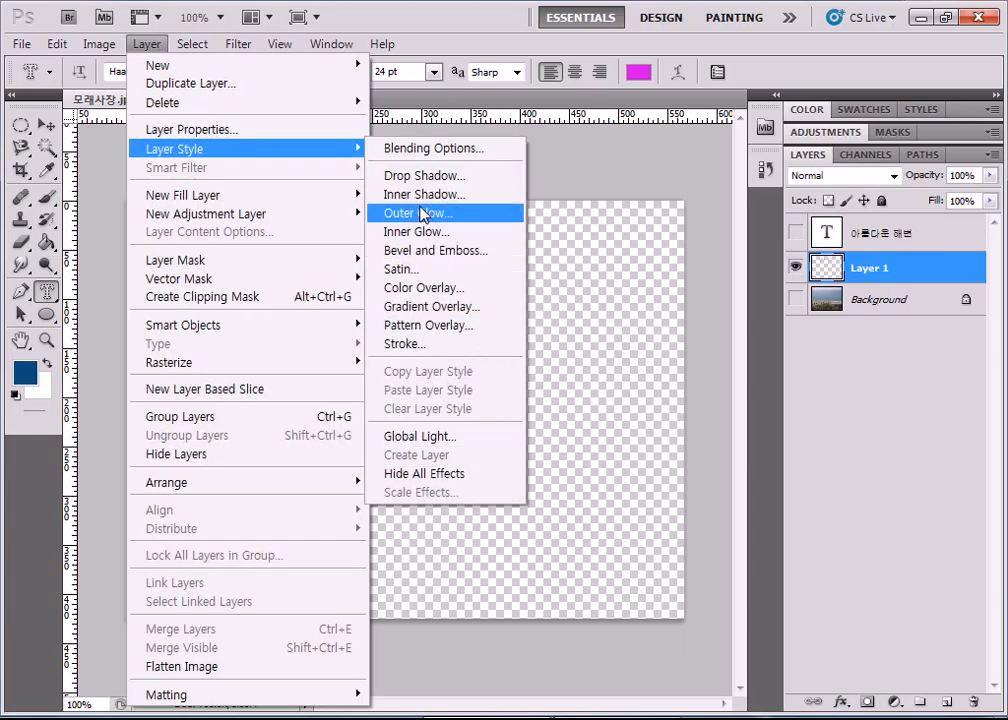
left_click(420, 177)
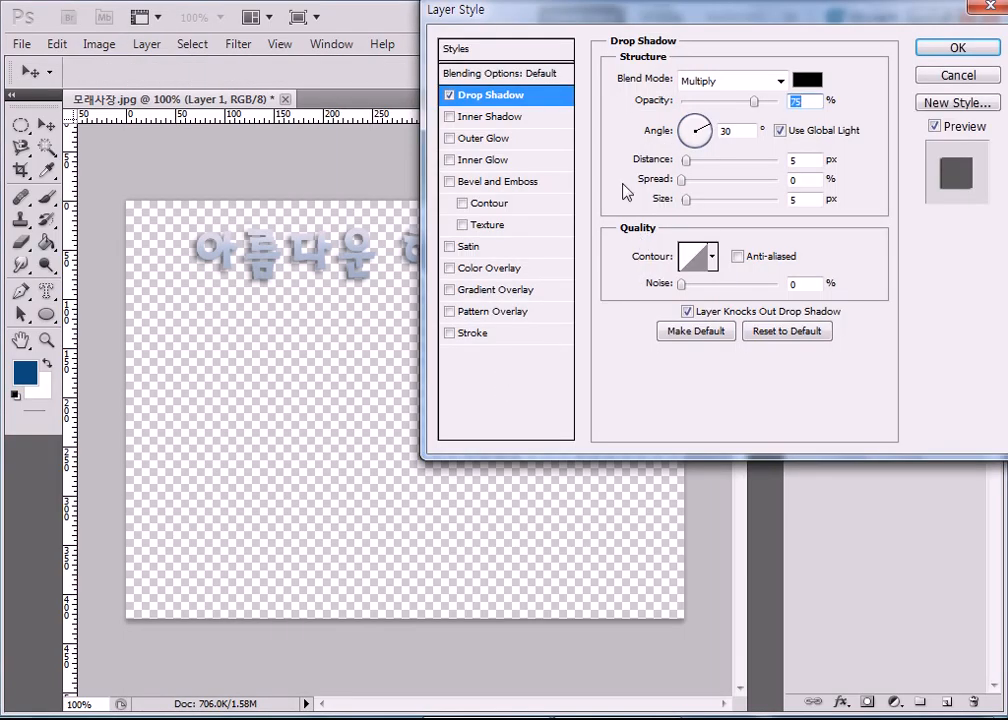
left_click(450, 160)
left_click(449, 333)
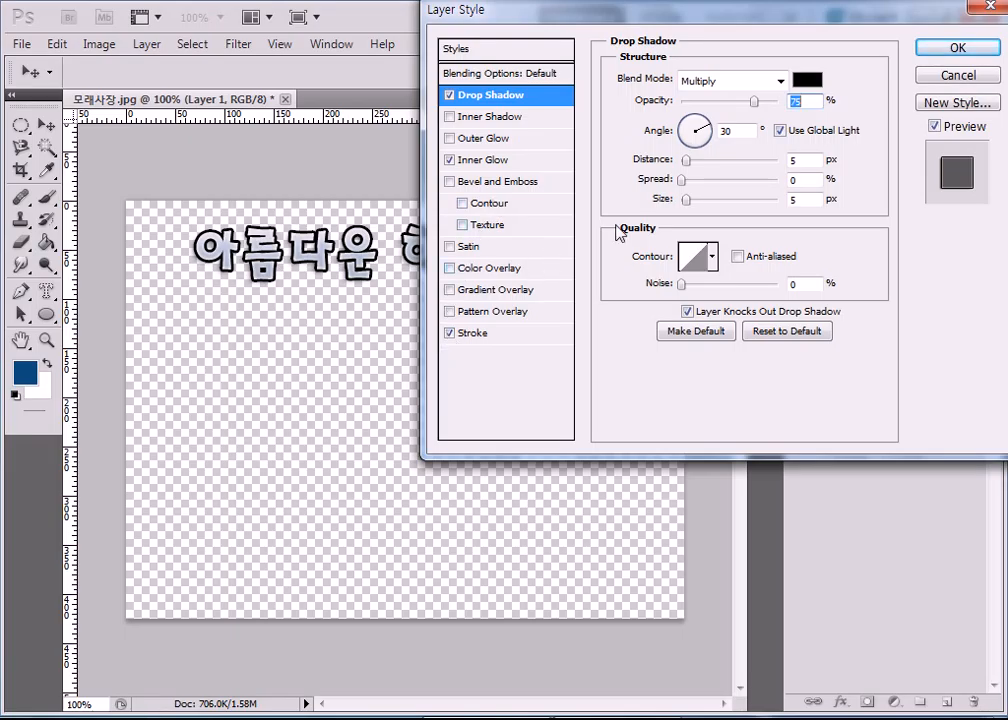
Step: Set the drop shadow's colour to blue, apply the layer style, and show the Background layer
left_click(806, 81)
left_click(656, 157)
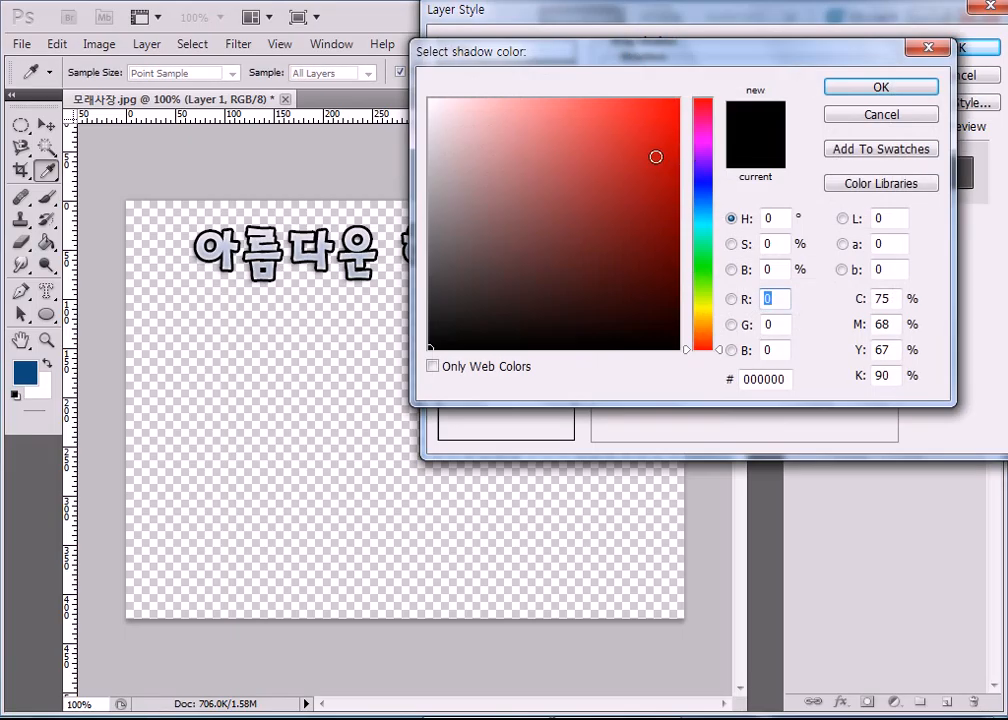
left_click(704, 183)
left_click(878, 89)
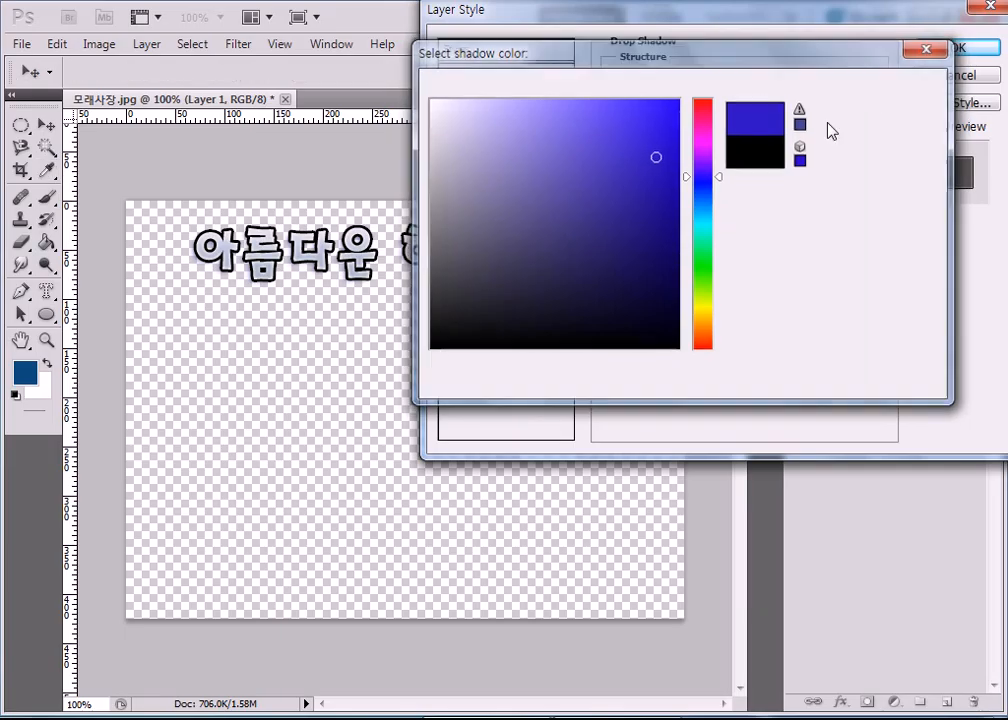
left_click(968, 52)
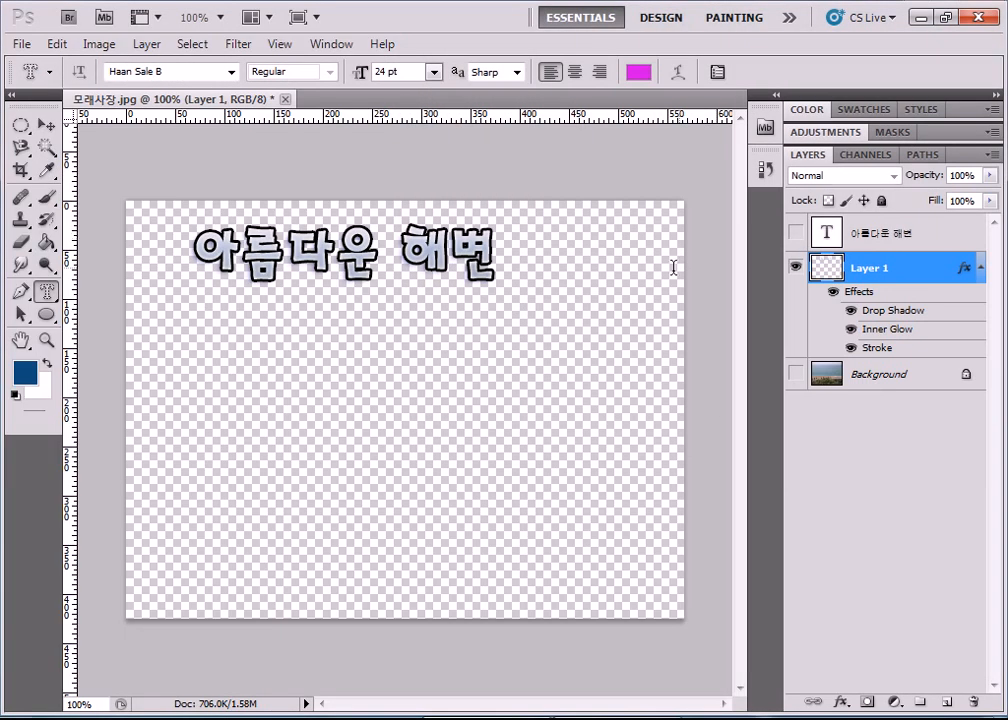
left_click(795, 373)
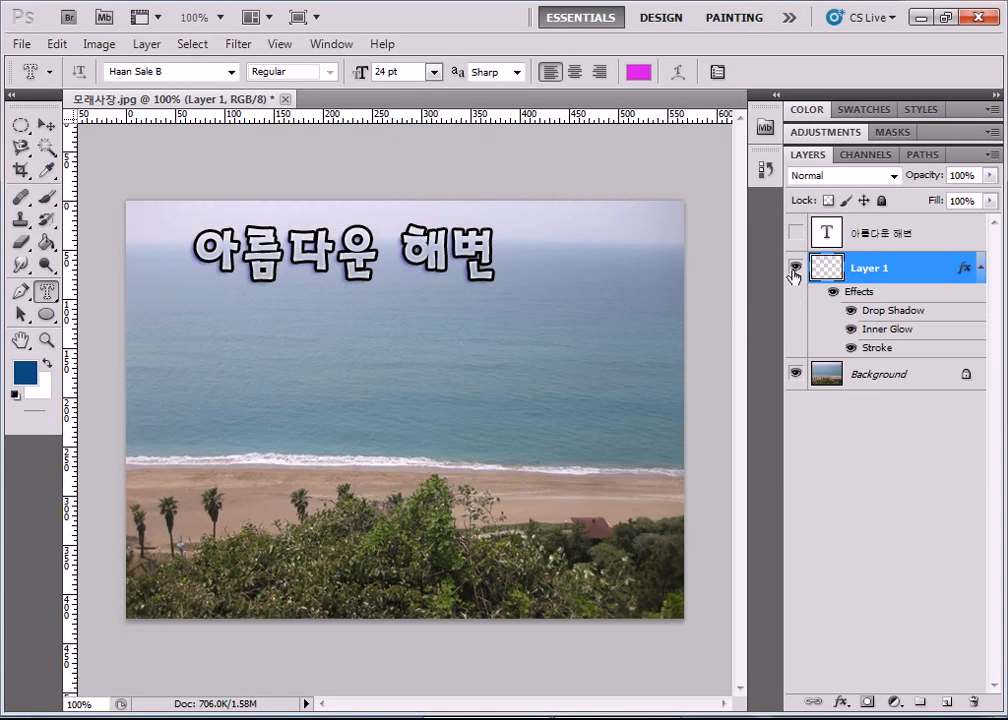
Step: Show the magenta text layer, and toggle the visibility of the layers to compare the normal text with the photo-filled text
left_click(796, 234)
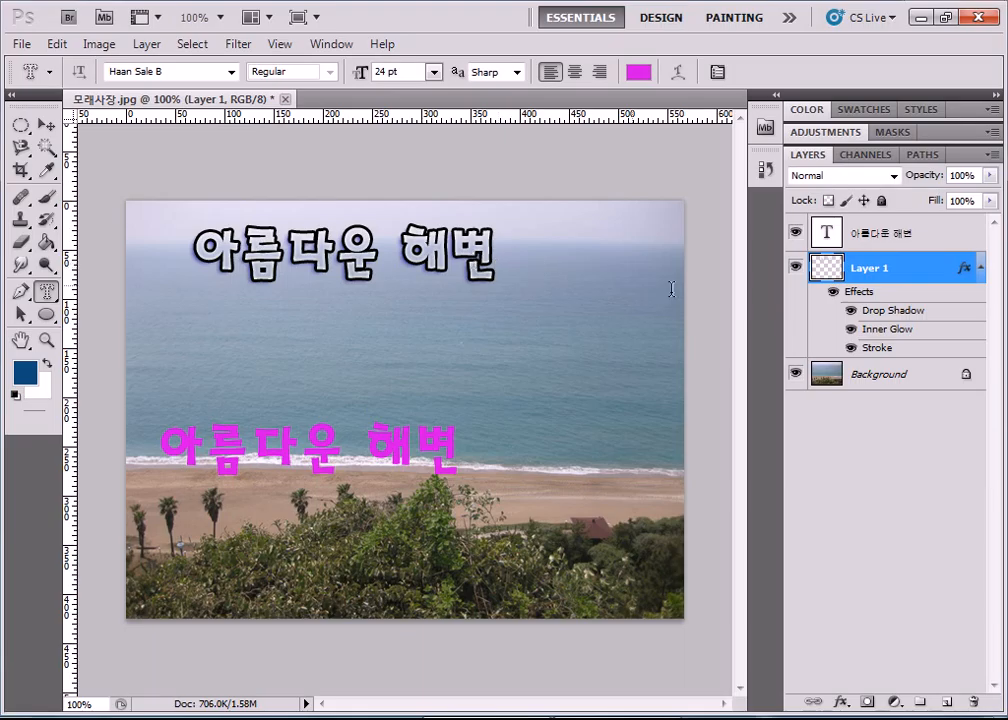
left_click(796, 267)
left_click(796, 267)
left_click(795, 373)
left_click(796, 233)
left_click(796, 233)
left_click(796, 373)
left_click(47, 293)
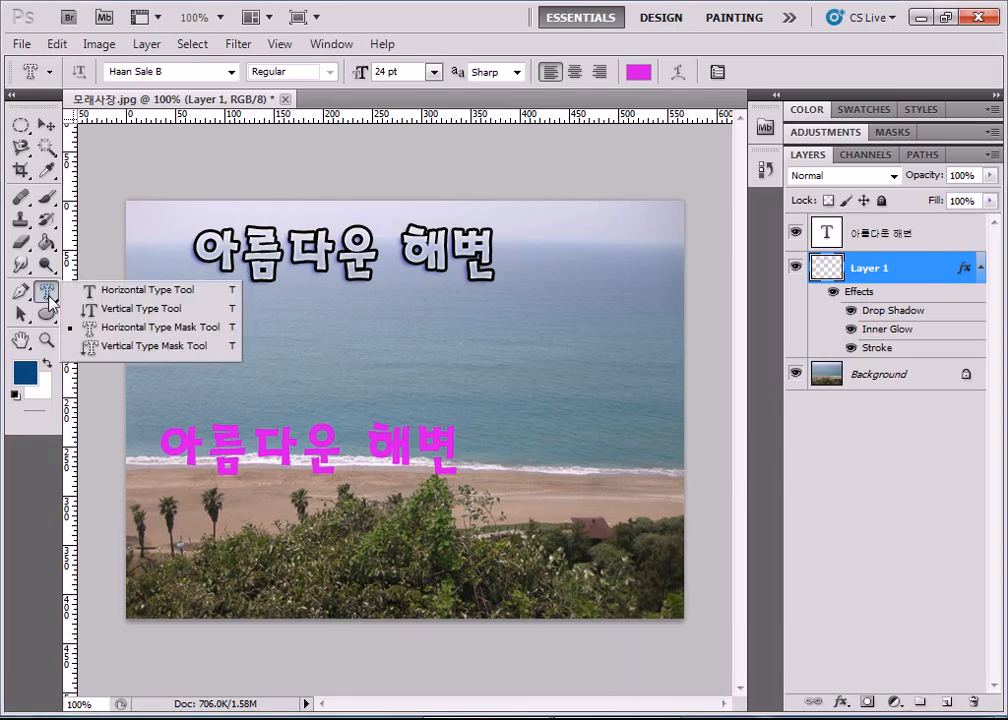
left_click(140, 292)
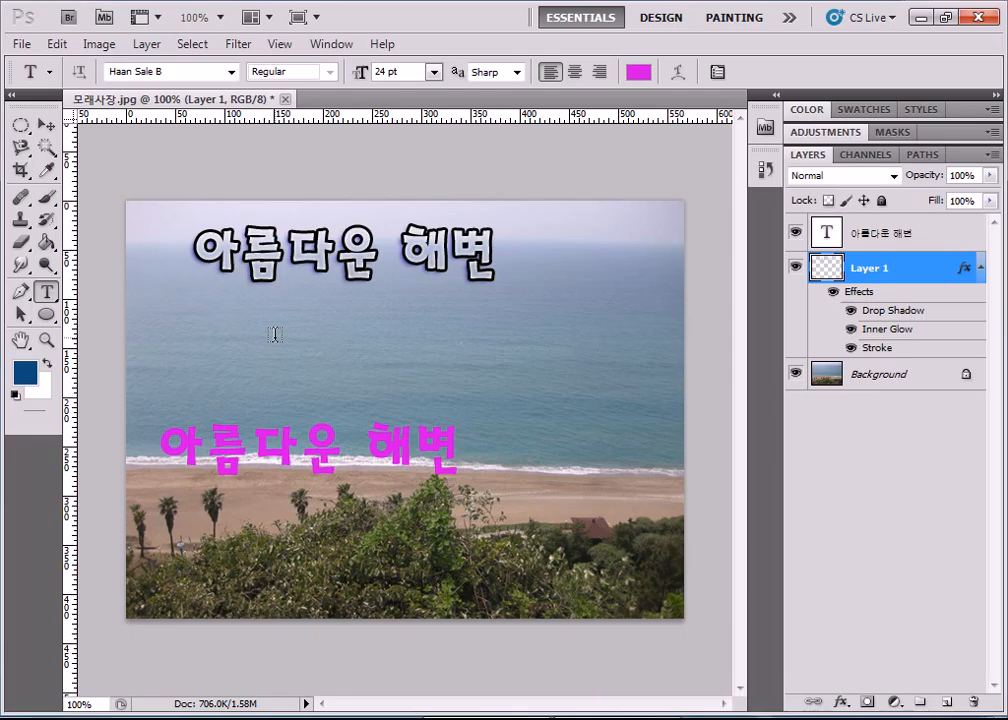
left_click(47, 291)
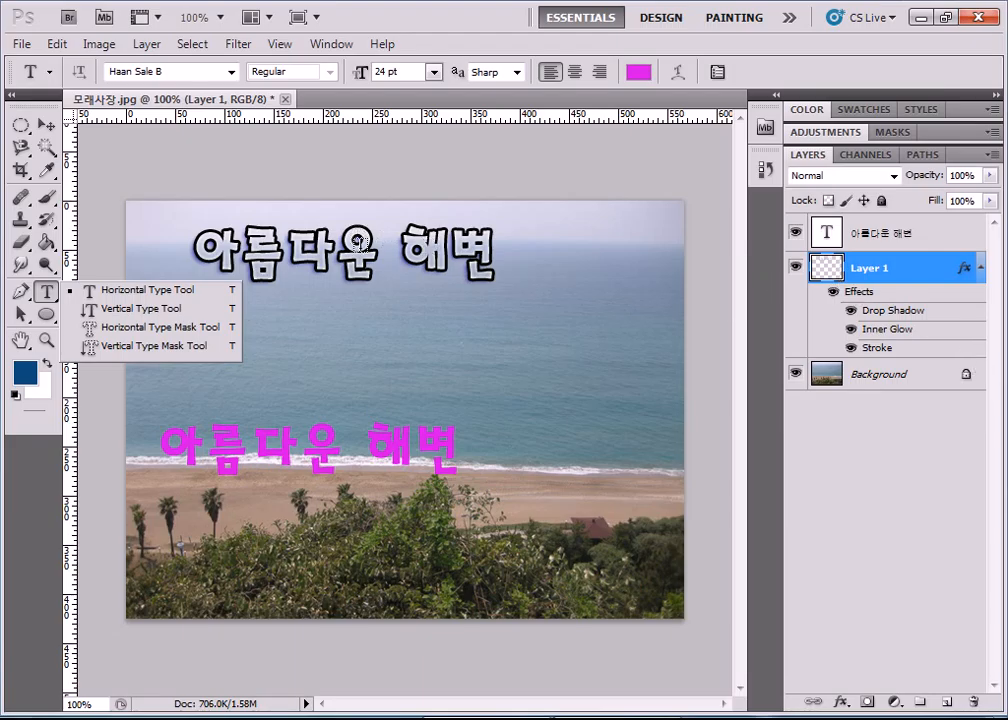
left_click(410, 262)
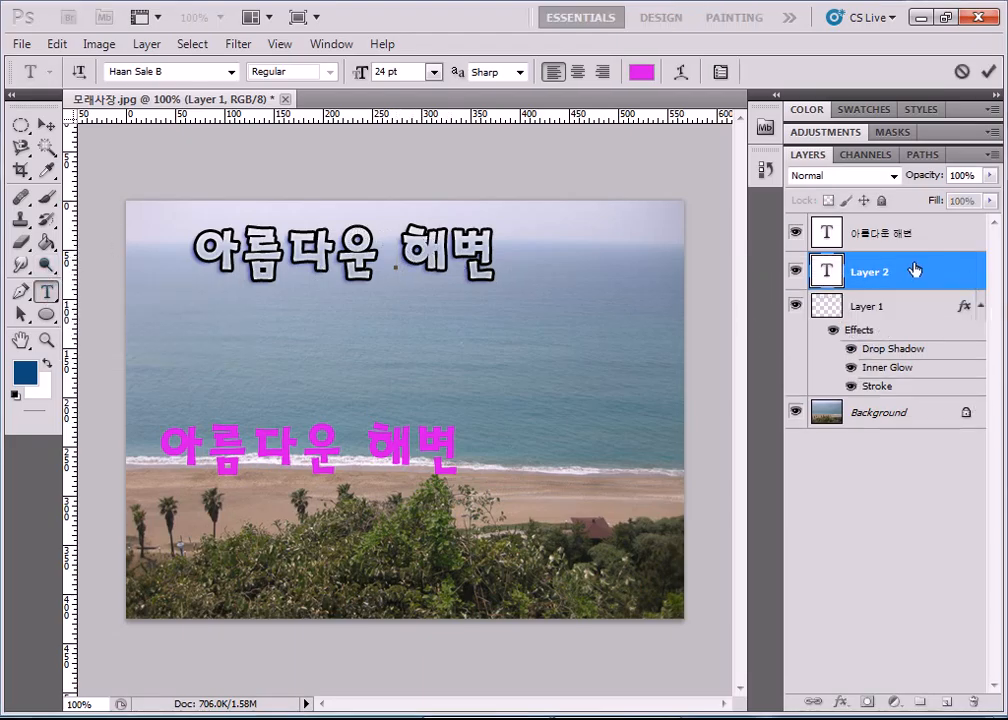
left_click_drag(918, 274, 973, 703)
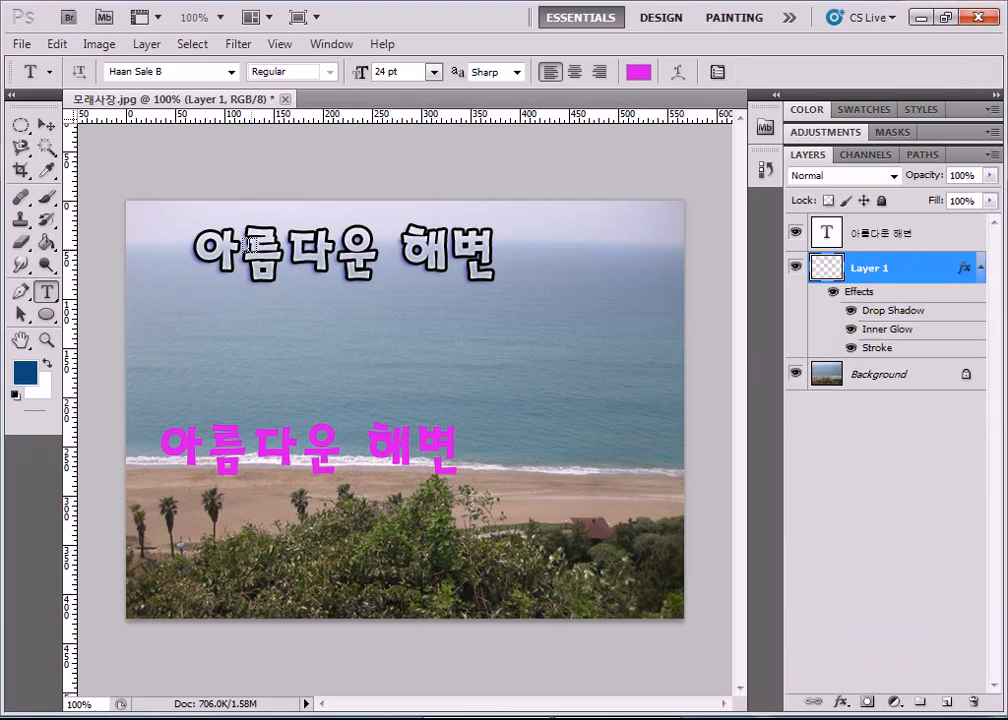
left_click(46, 124)
left_click(841, 702)
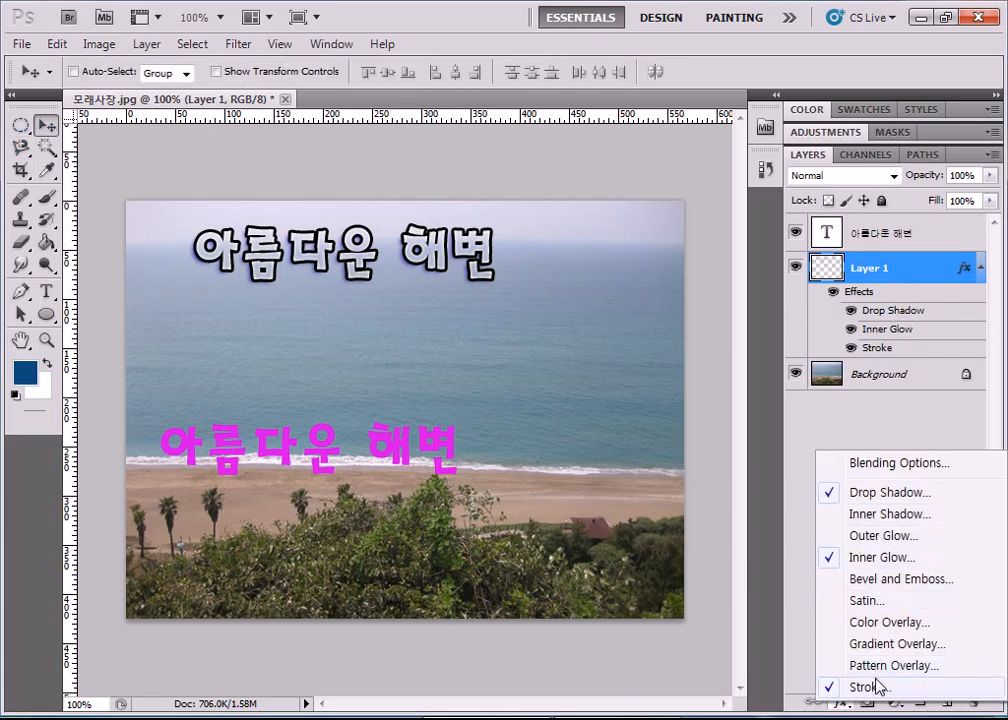
left_click(871, 465)
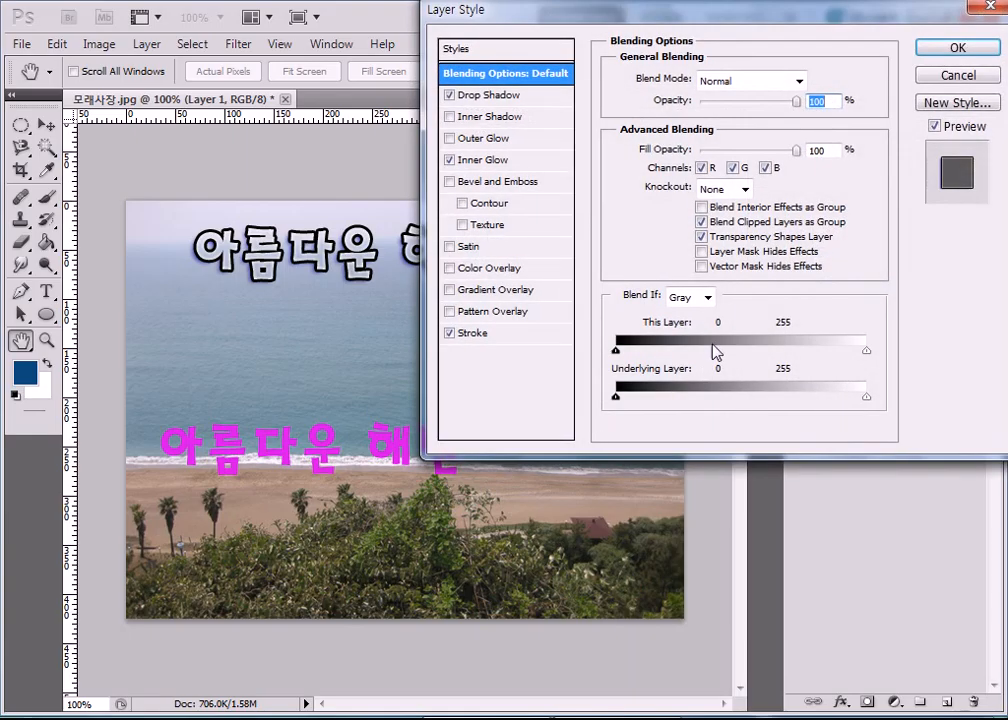
key("Escape")
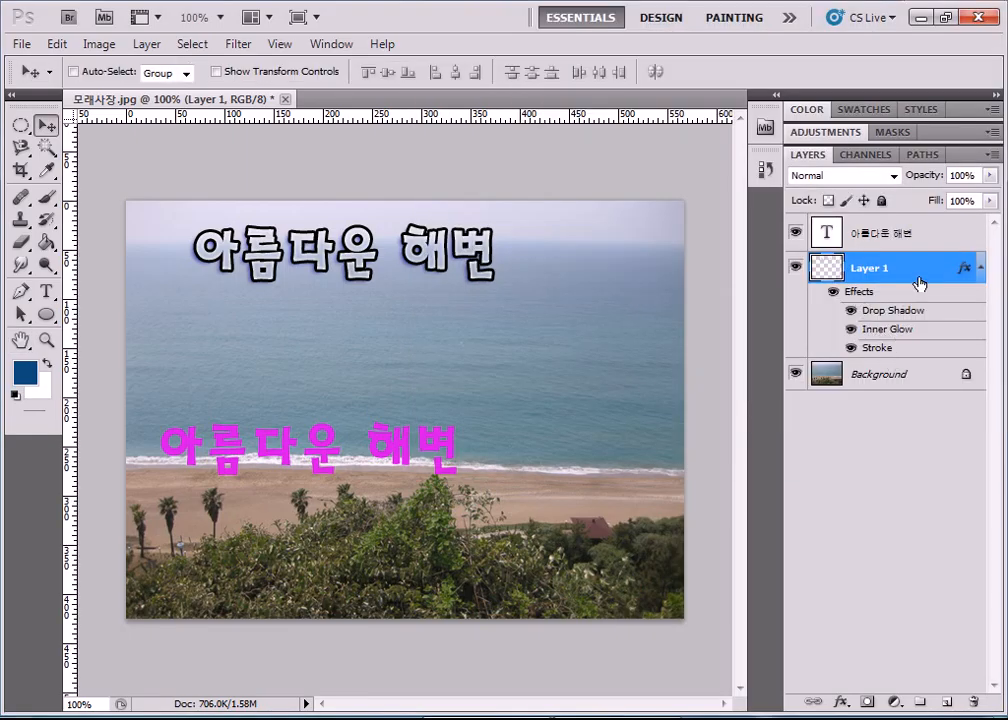
Step: Add a turquoise Color Overlay effect to the photo-filled text on Layer 1
left_click(841, 702)
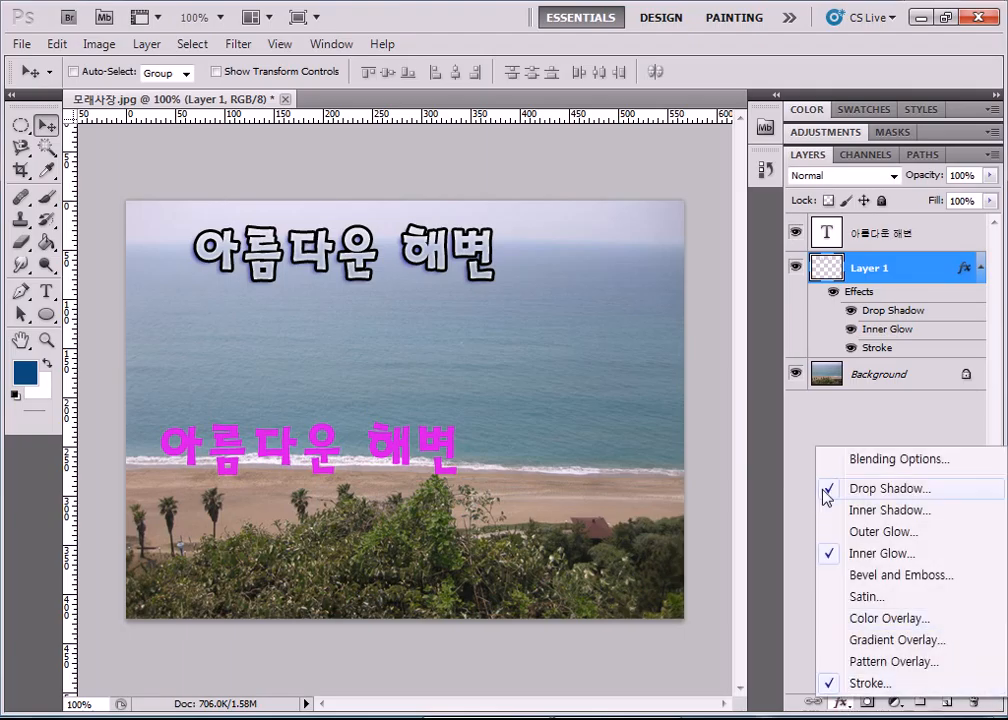
left_click(851, 459)
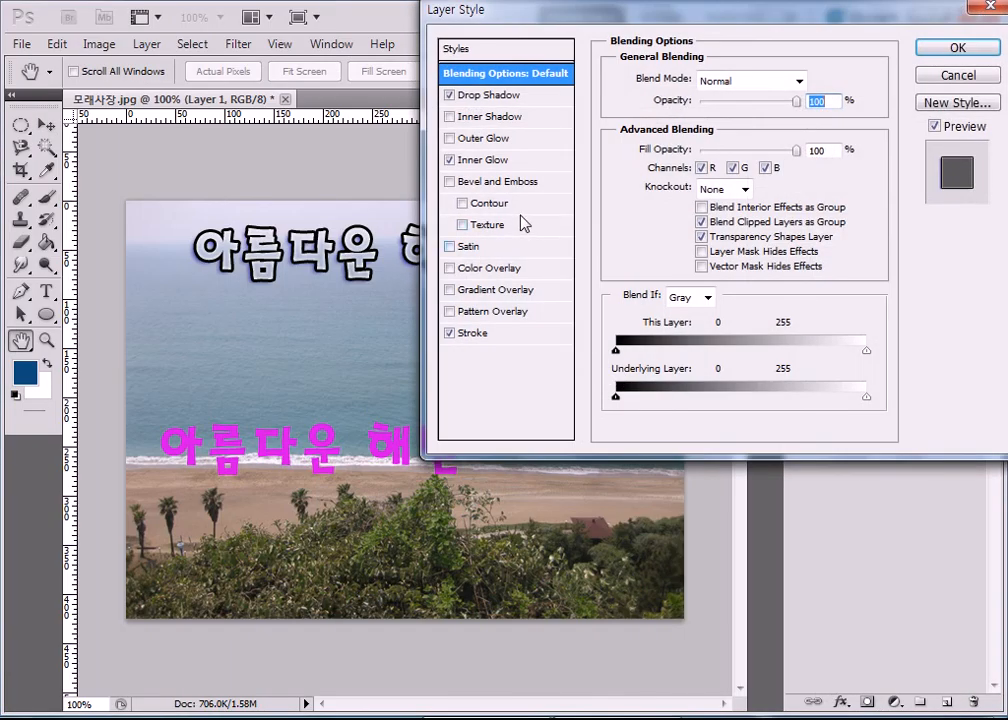
left_click(479, 270)
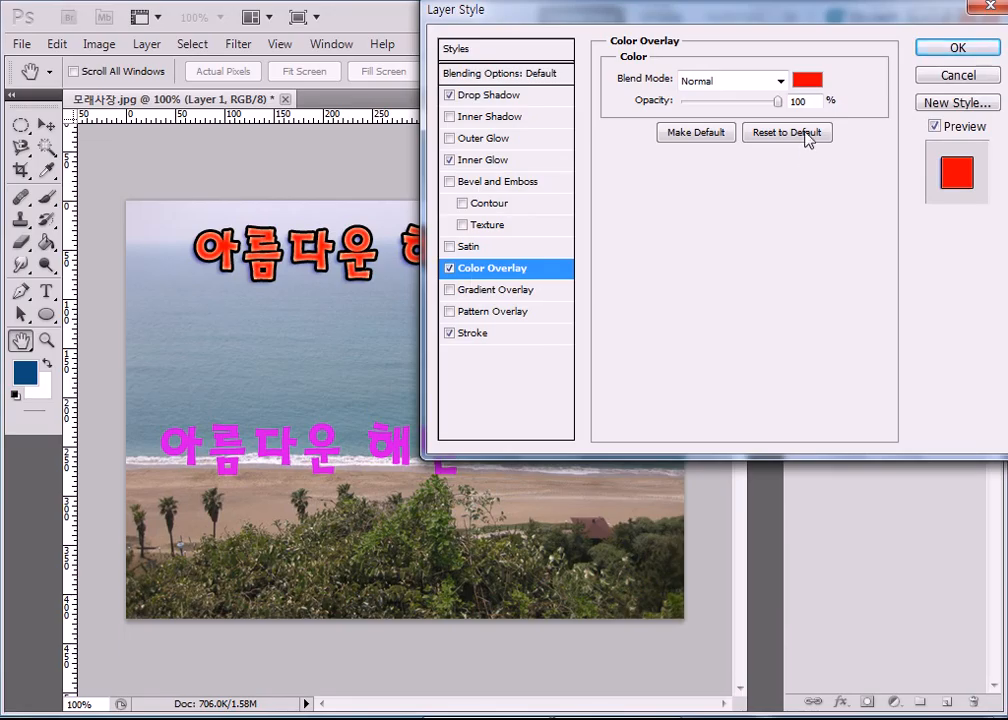
left_click_drag(740, 12, 751, 86)
left_click(826, 151)
mouse_move(685, 165)
left_mouse_down()
mouse_move(688, 185)
mouse_move(657, 261)
mouse_move(576, 209)
mouse_move(581, 137)
left_mouse_up()
left_click(664, 199)
left_click(700, 227)
left_click(862, 92)
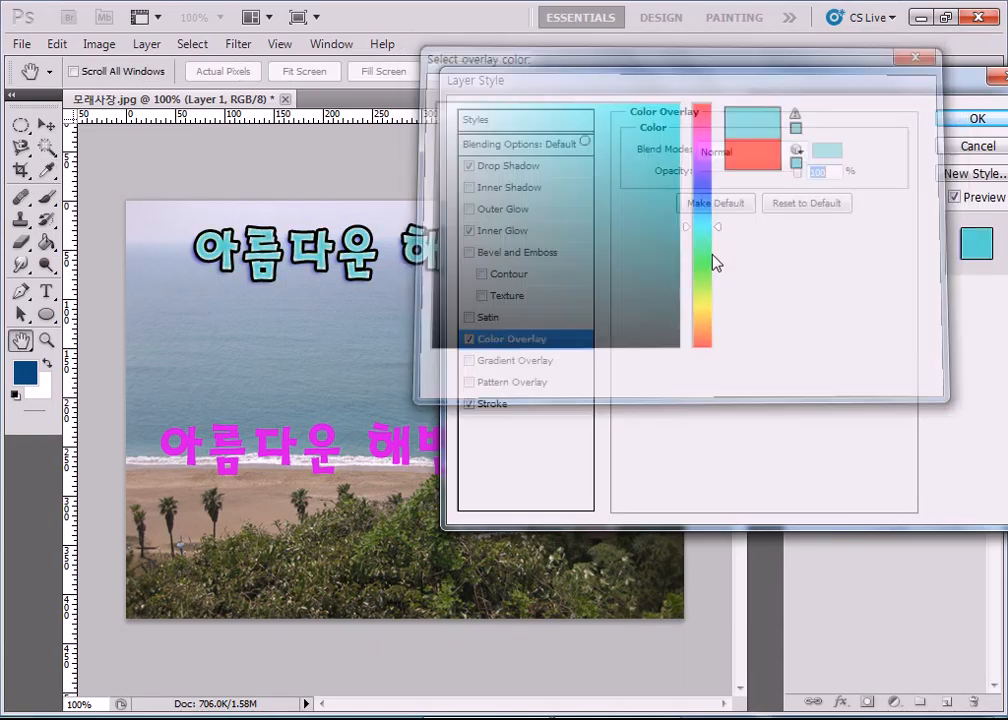
Step: Try several stroke colours for the Layer 1 text, settle on pinkish red f41262, and apply the layer style
left_click(510, 404)
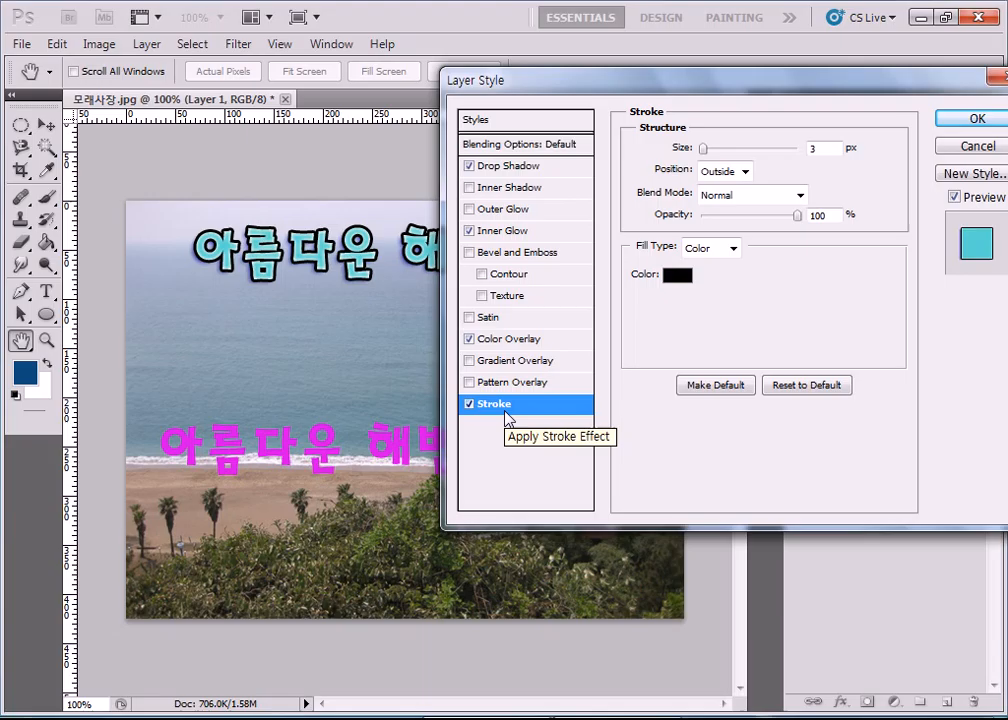
left_click(680, 278)
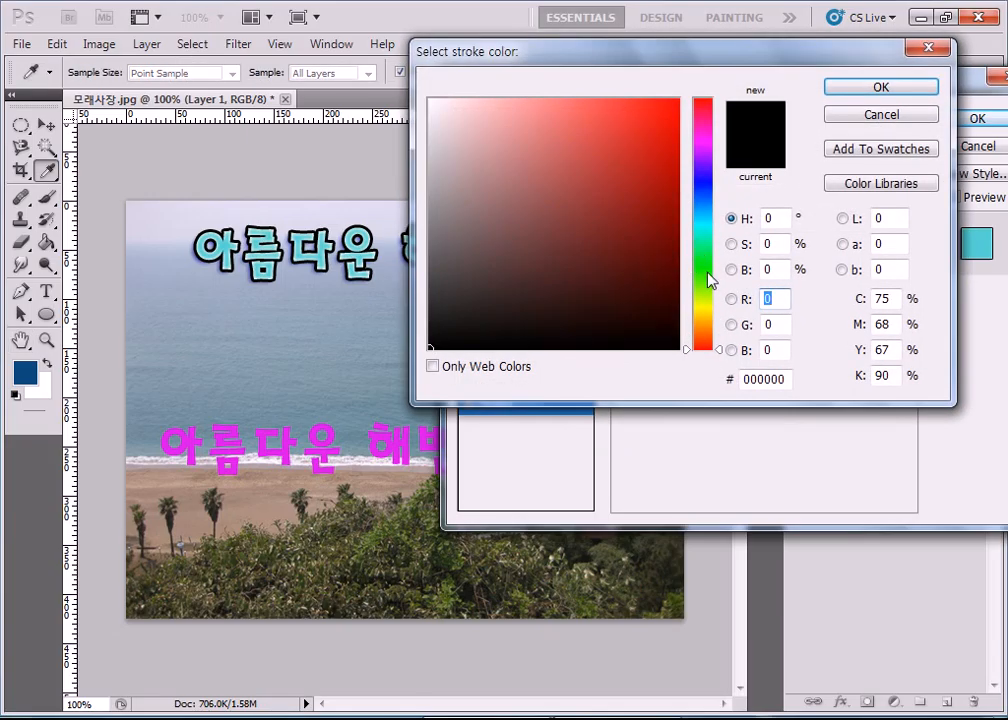
left_click(708, 302)
left_click(712, 310)
mouse_move(675, 236)
left_mouse_down()
mouse_move(652, 113)
mouse_move(618, 117)
left_mouse_up()
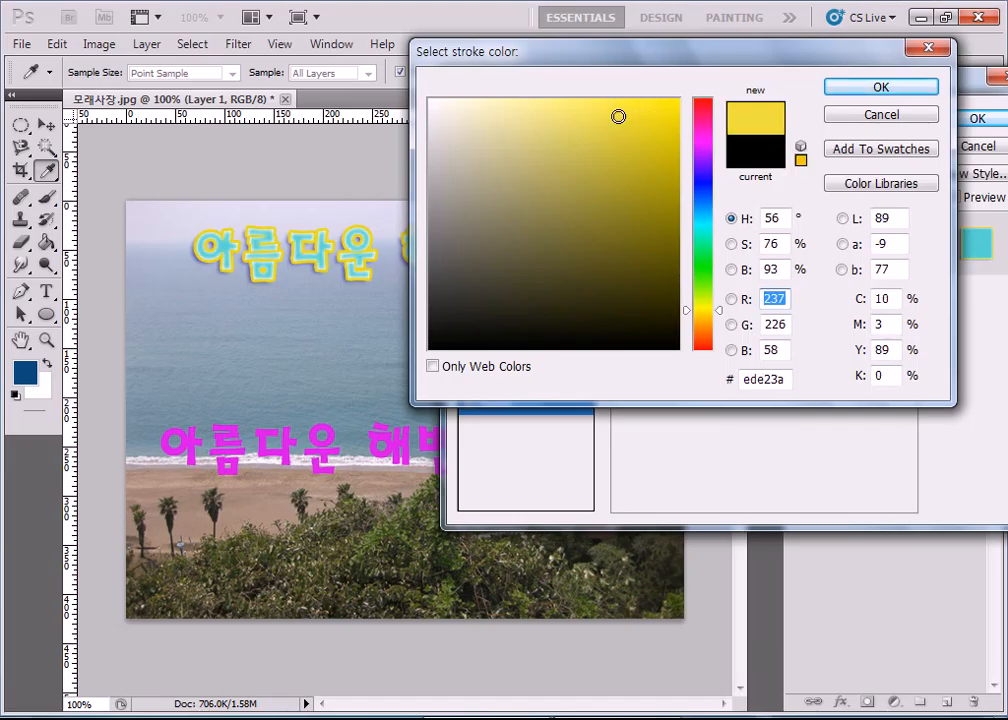
left_click(700, 270)
left_click(702, 217)
left_click(703, 187)
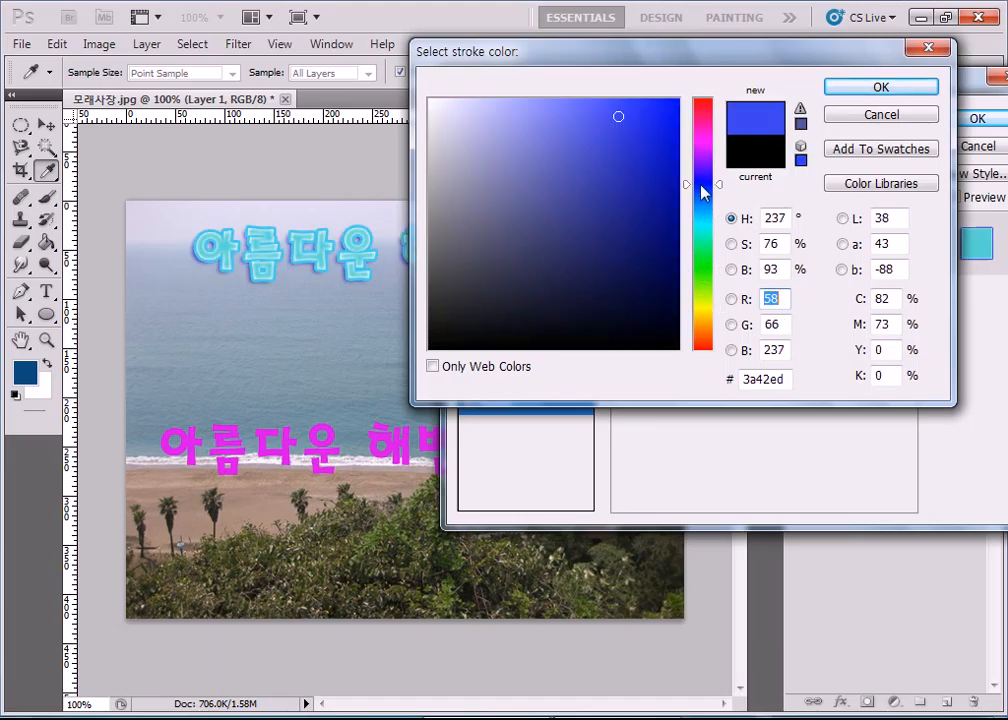
left_click(703, 143)
left_click(706, 115)
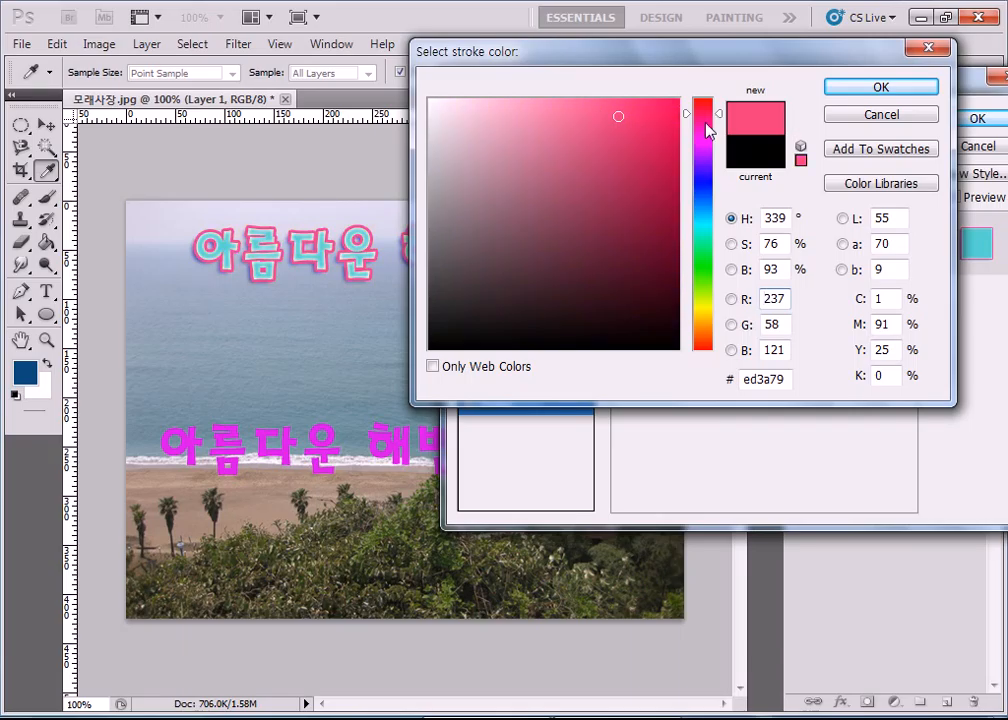
left_click(659, 104)
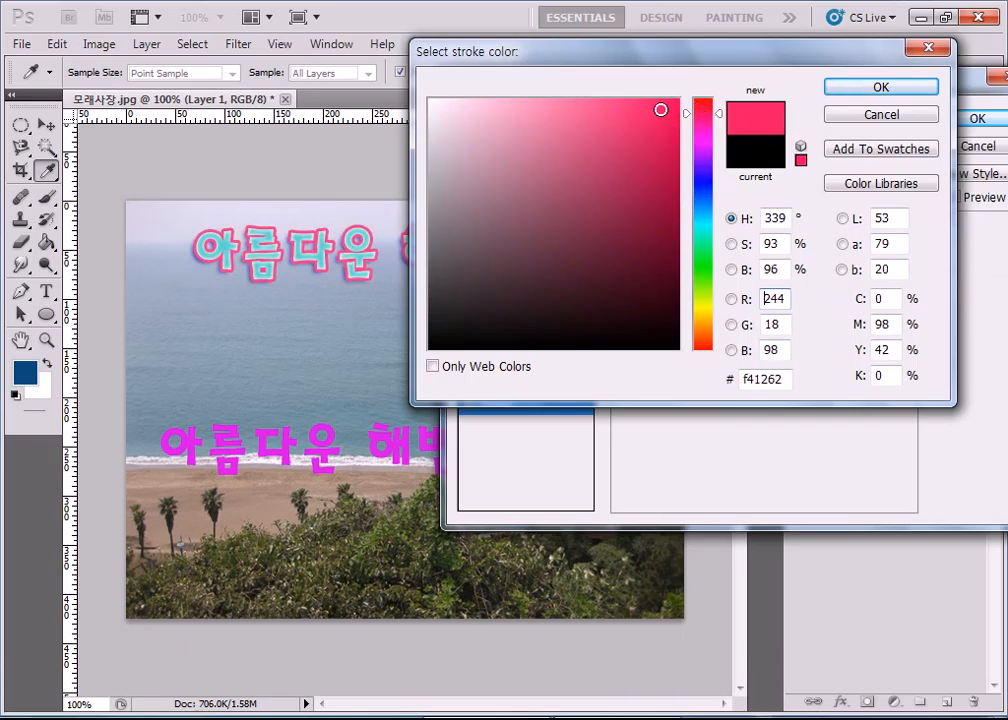
left_click(884, 92)
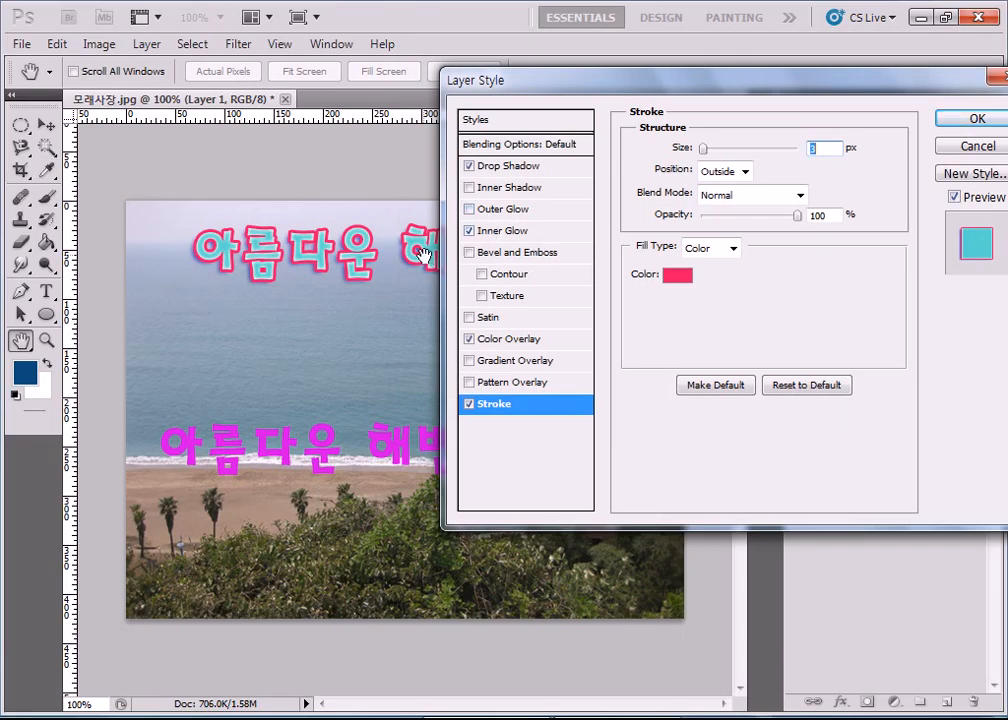
left_click(975, 119)
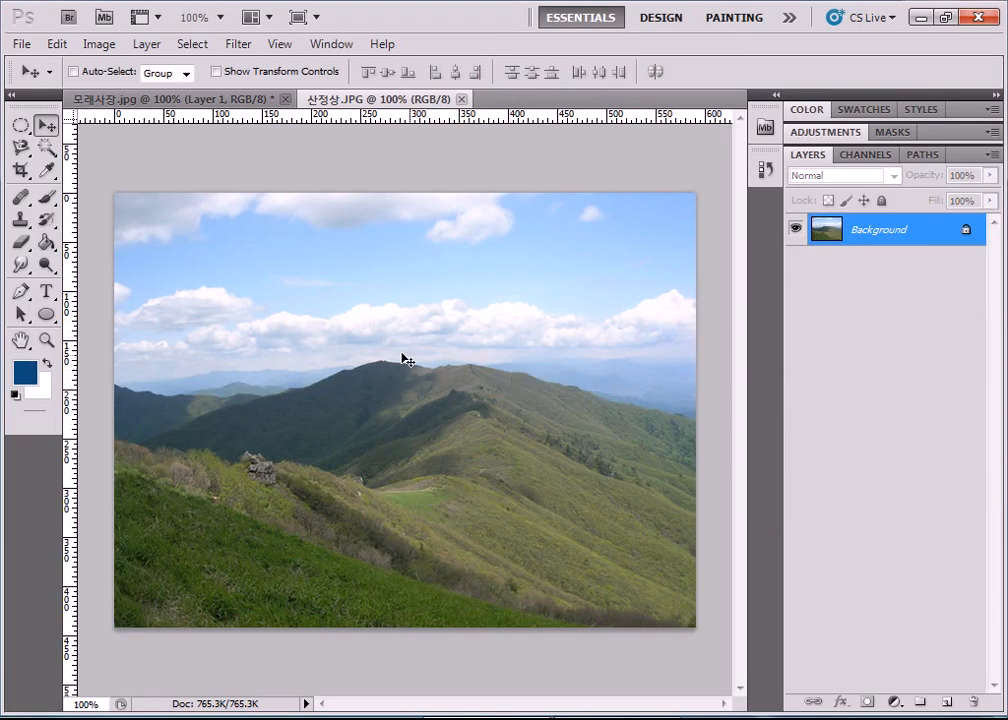
Step: Start a text layer in the upper-left sky of the mountain photo with the Horizontal Type tool, at a text size of 12 pt
left_click_drag(46, 291, 100, 291)
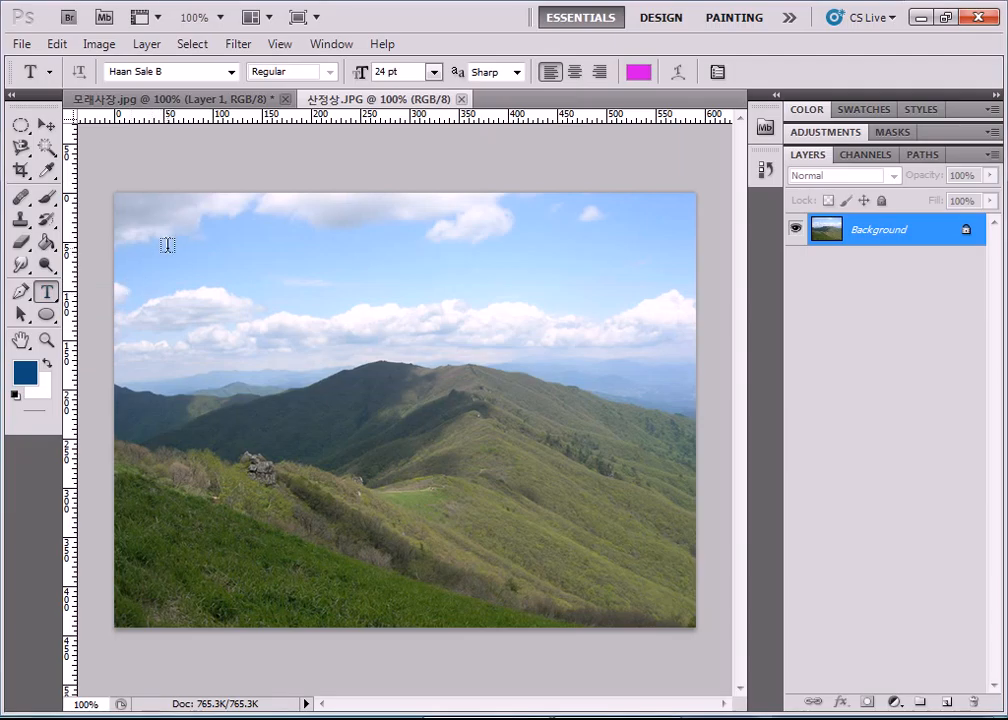
left_click(167, 245)
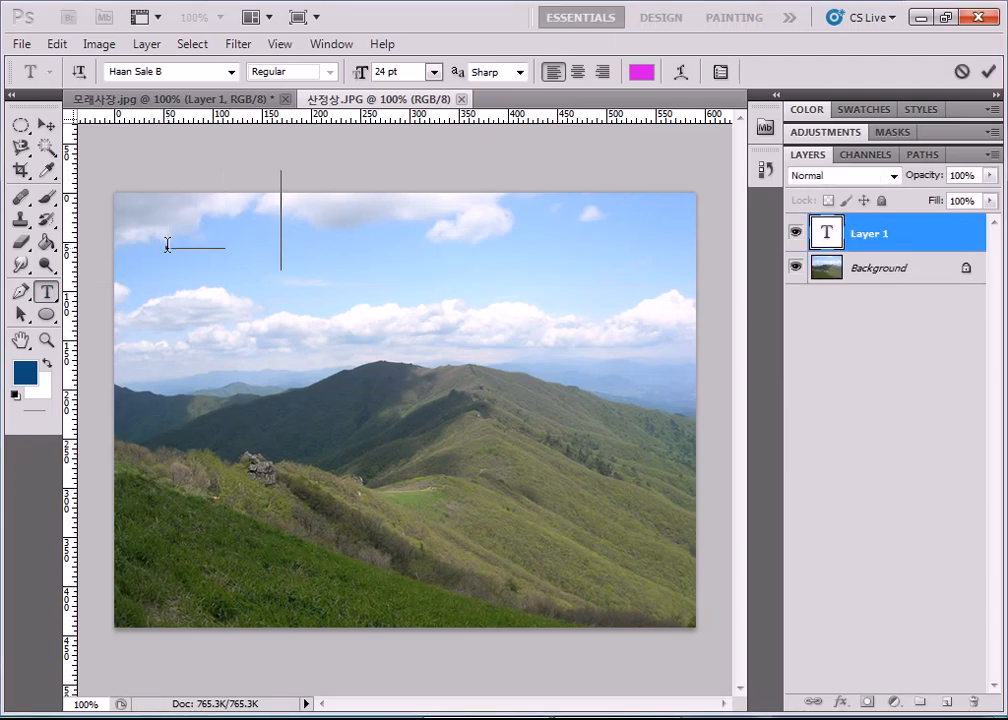
type("dktmaekd")
key("ctrl+a")
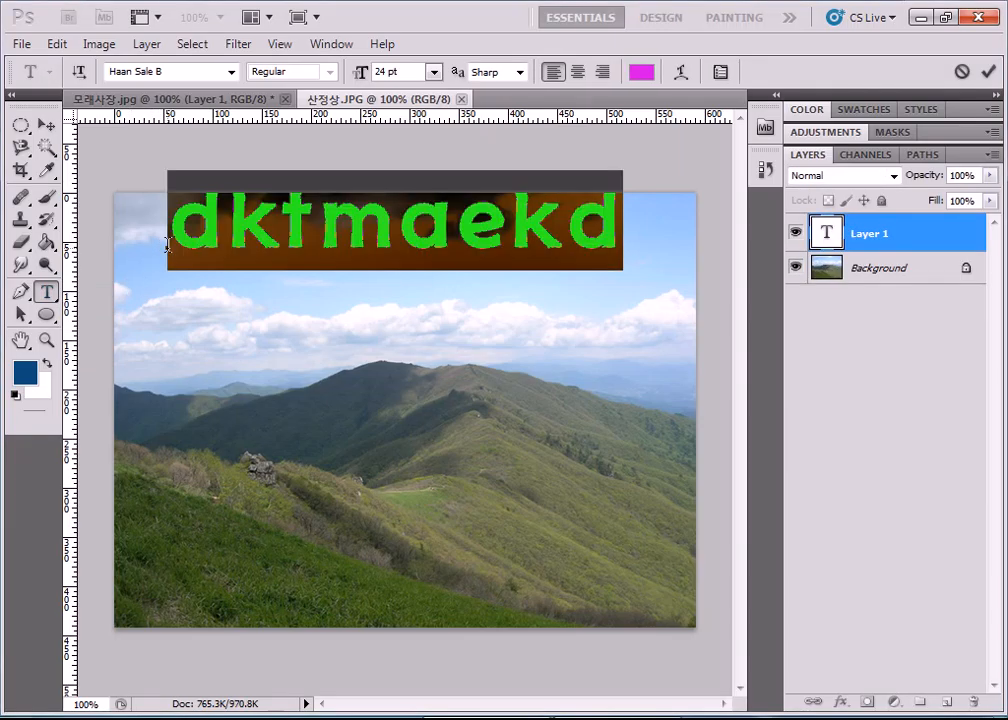
left_click(434, 72)
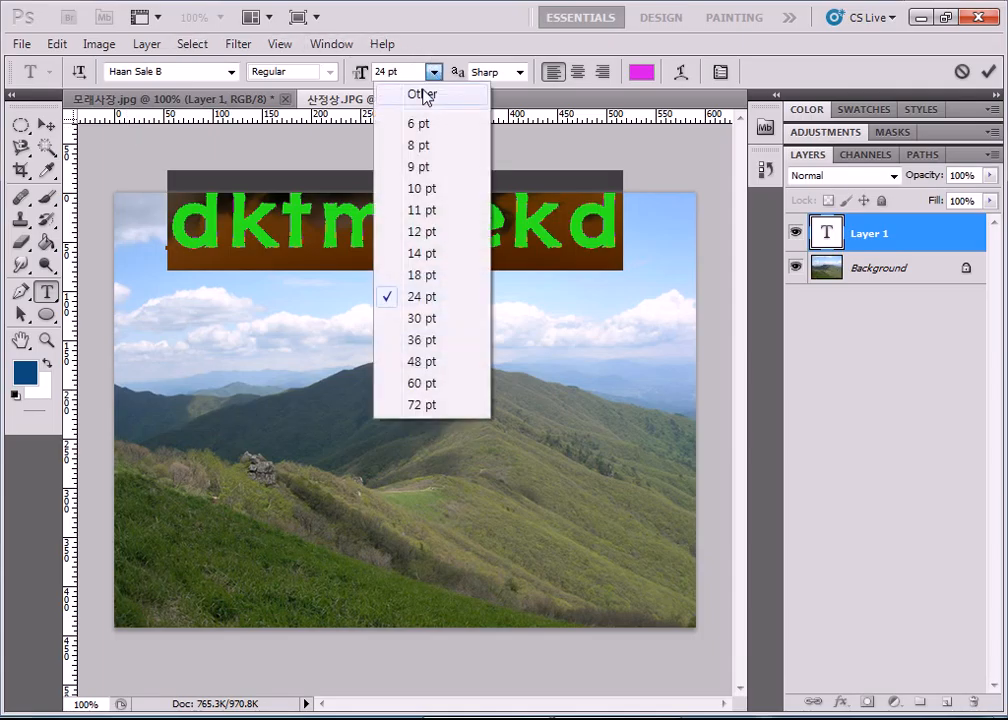
left_click(420, 231)
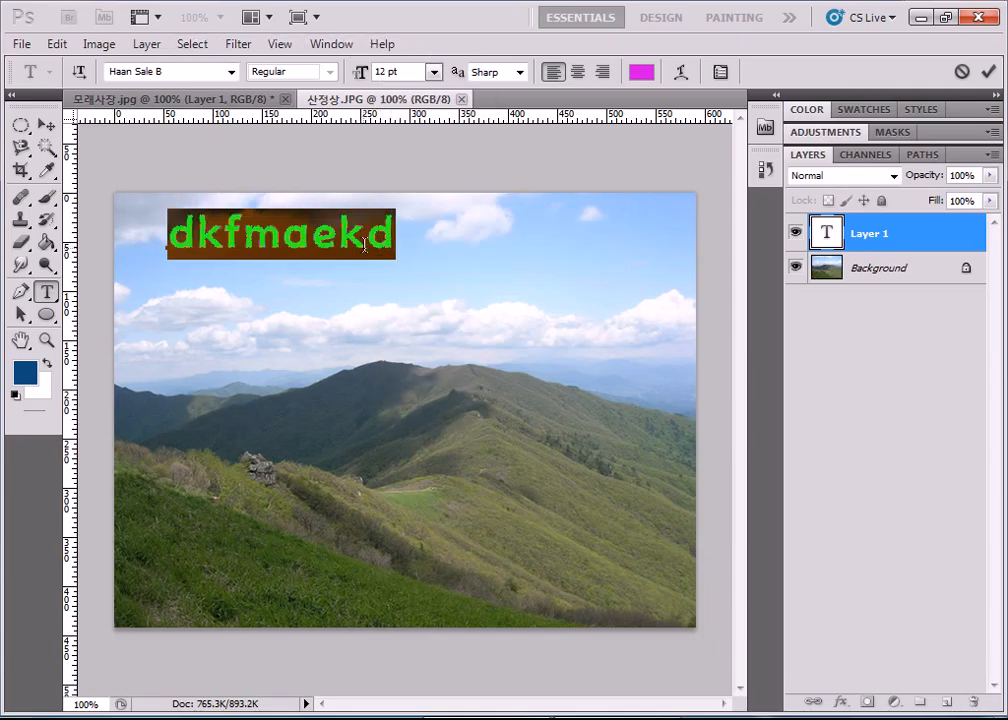
Step: Replace the selected text with three lines: "아름다운 소백산", "산 정상에 오르니" and "마음에 평화가 오는 듯..."
type("아름당")
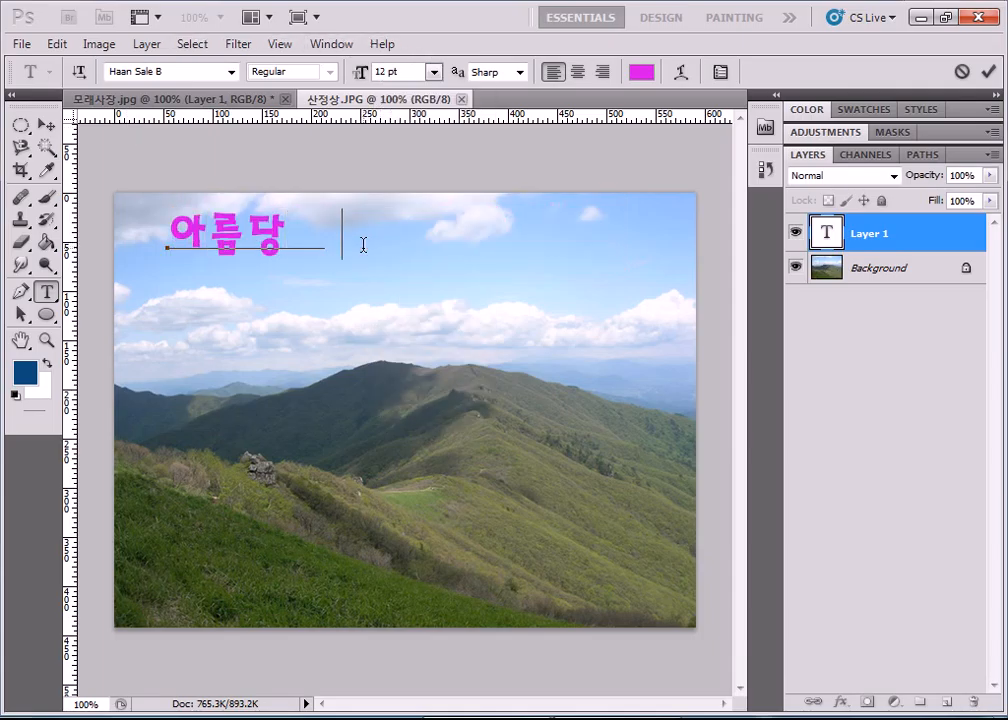
type("ㅜㄴ")
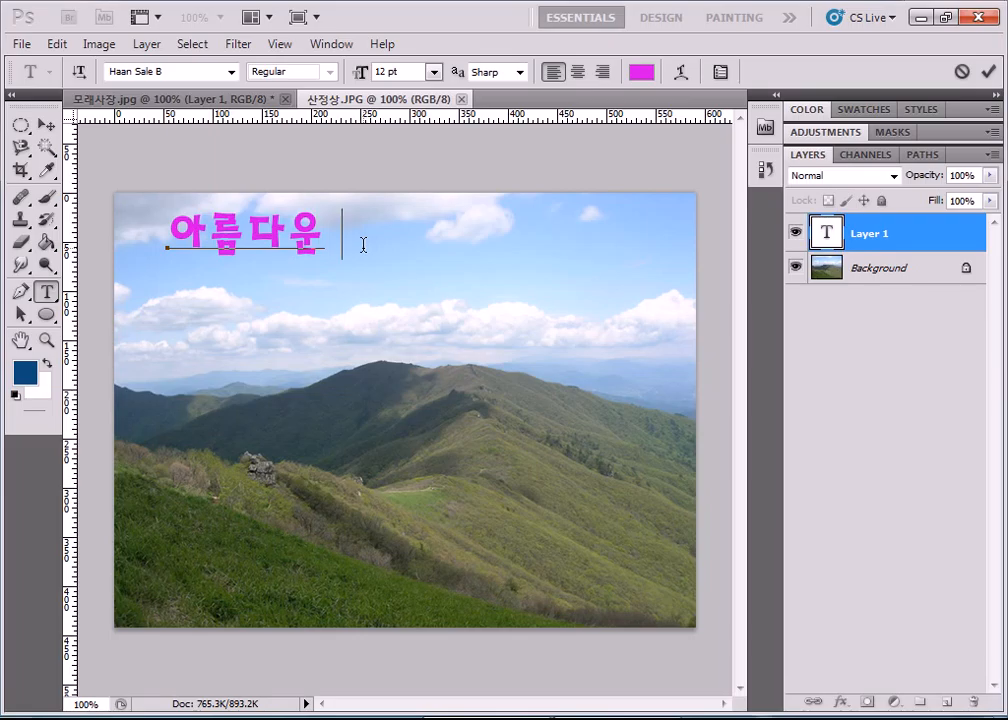
type(" 소백산")
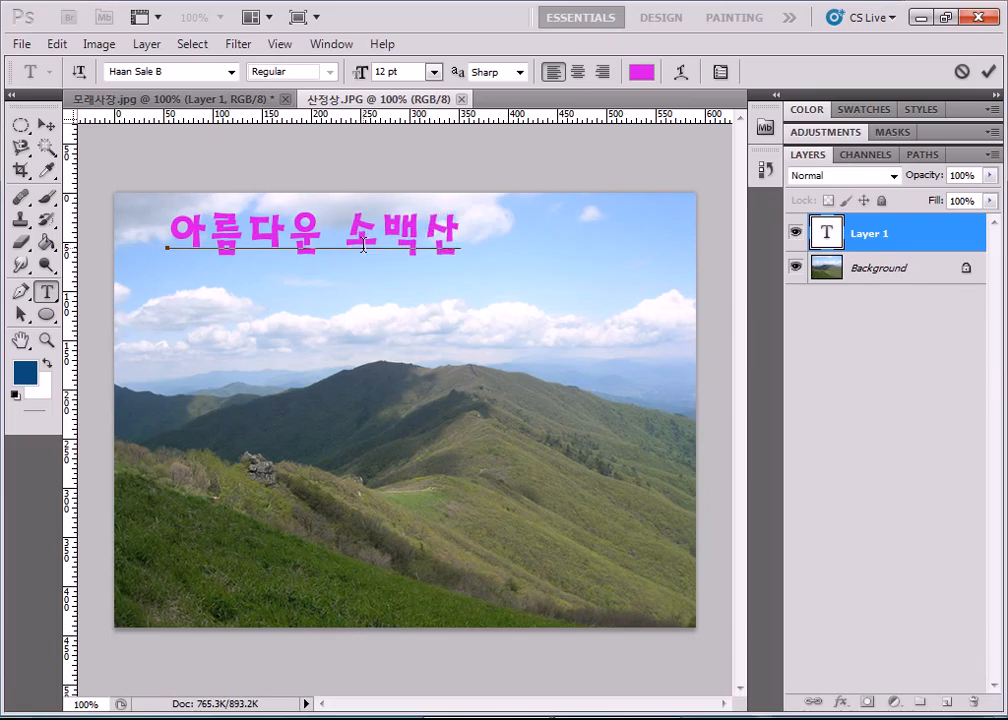
type("산 정상에 오르")
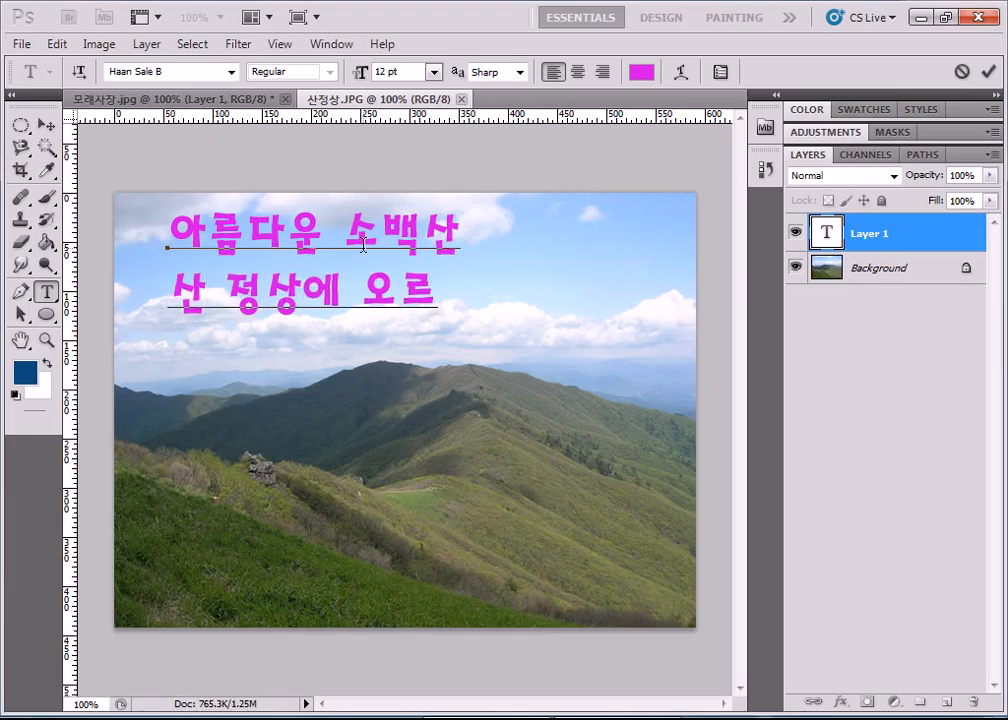
type("니마음")
type("에")
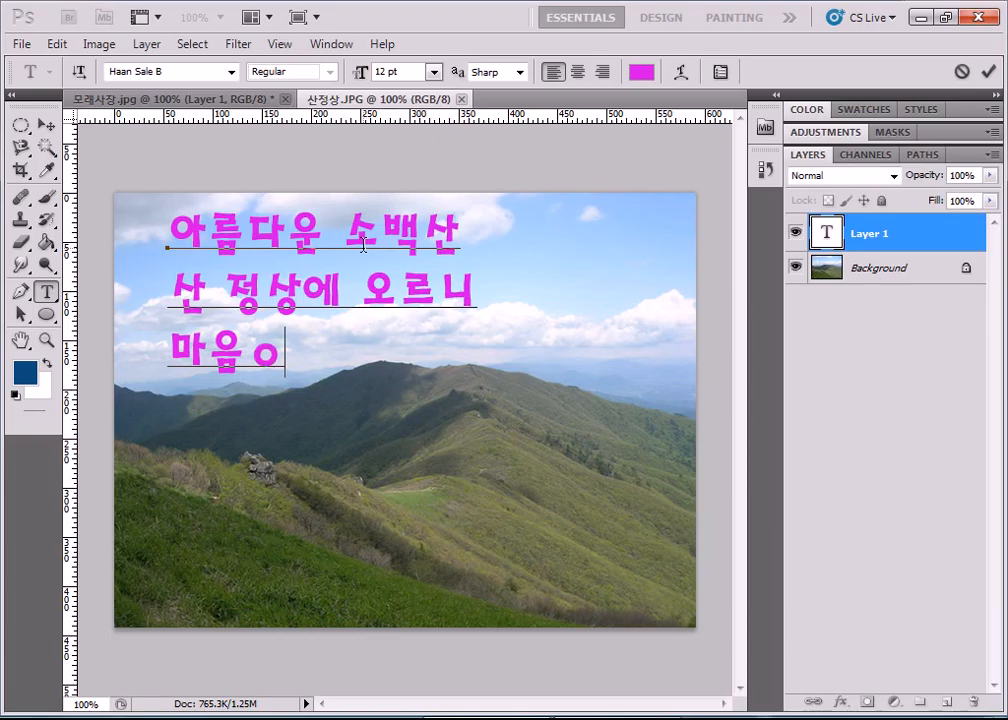
type(" 평화가 도")
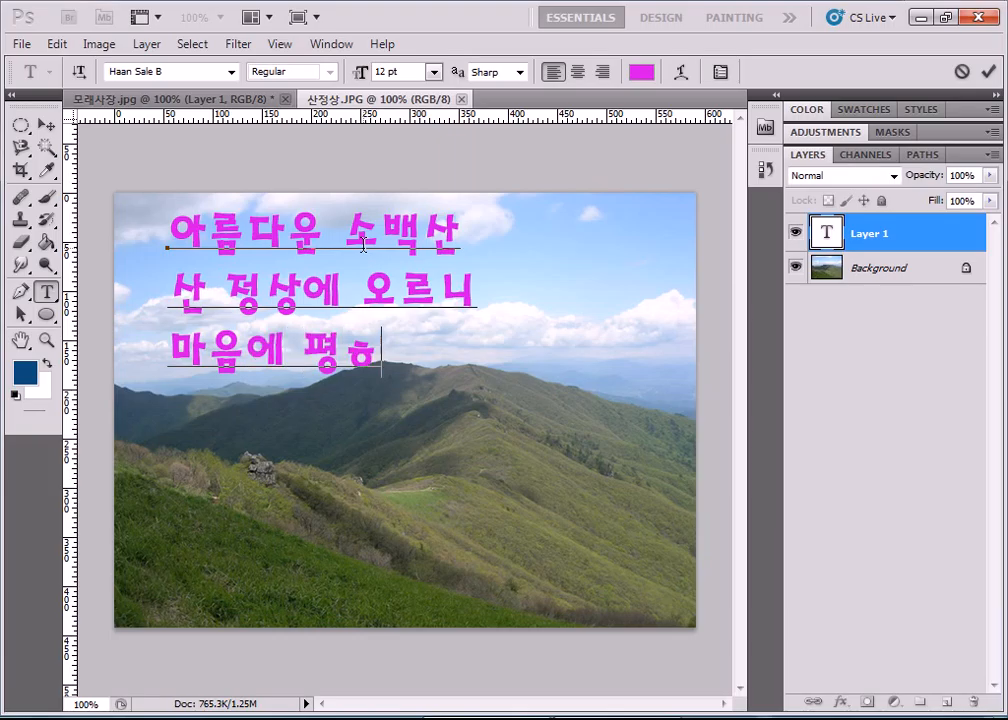
key("BackSpace")
key("BackSpace")
key("BackSpace")
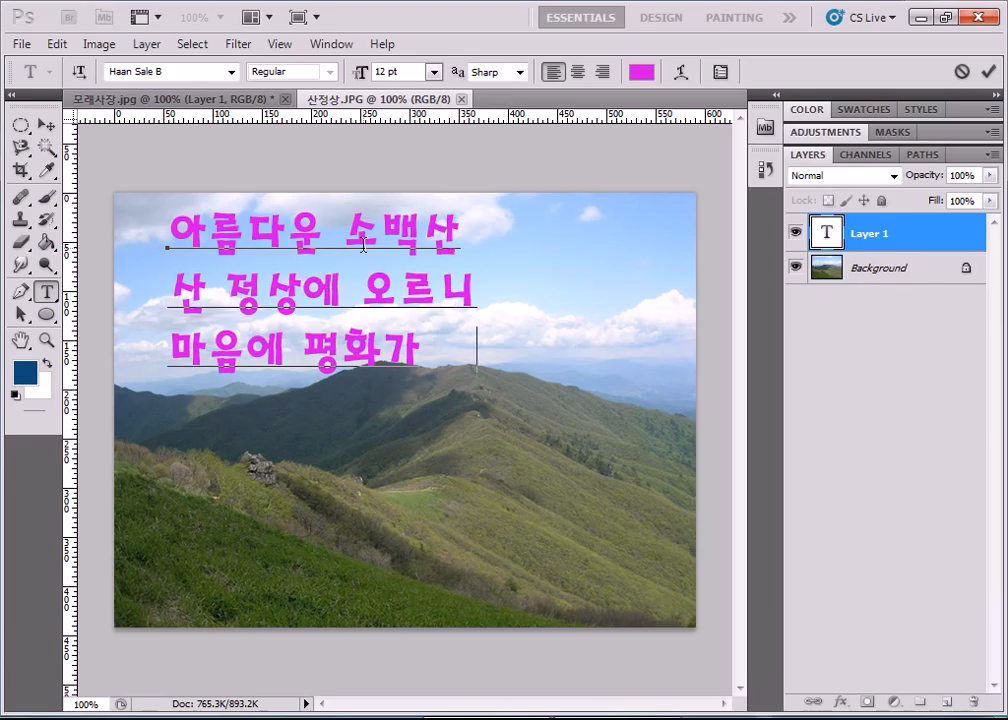
type("오는 듯...")
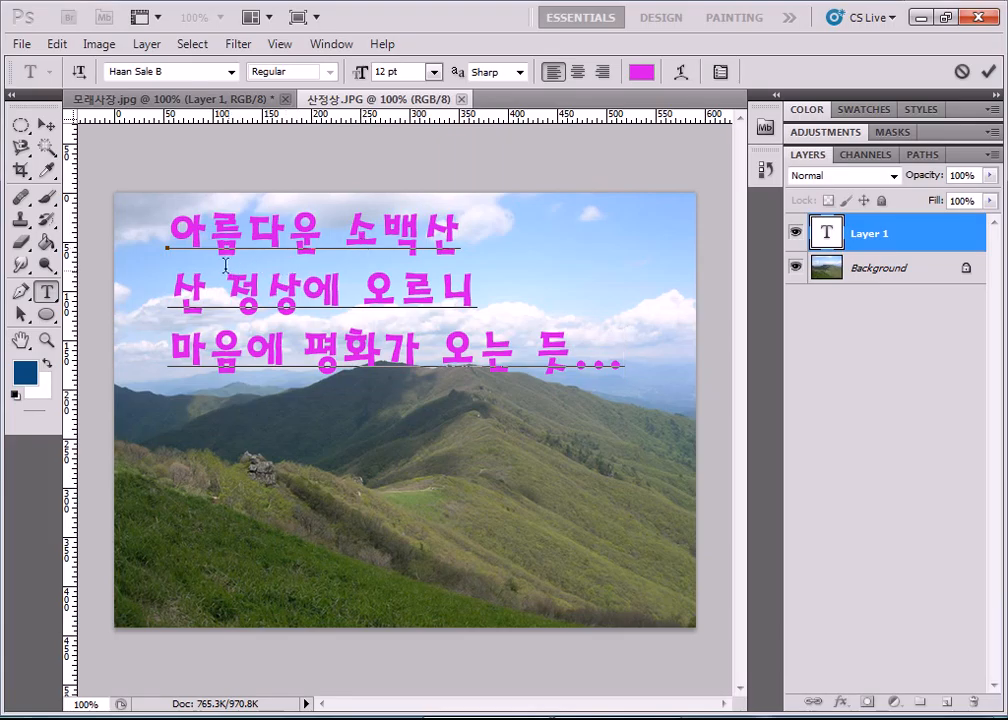
Step: Select all three lines of the magenta text over the mountain photo for formatting
left_click_drag(176, 237, 634, 370)
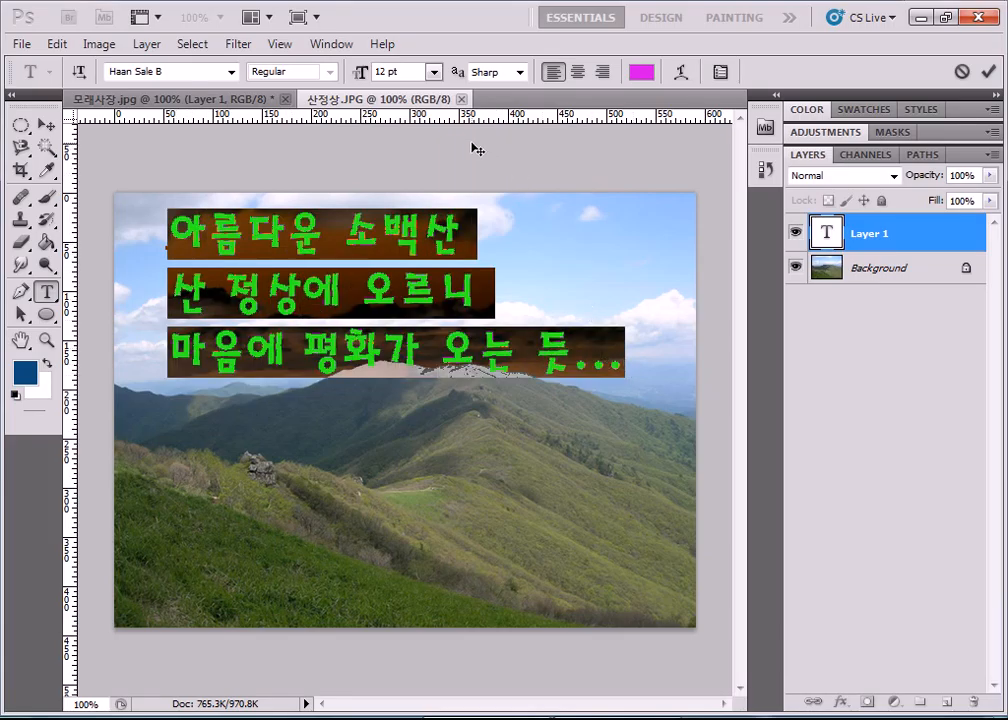
Step: Set the three-line caption's text color to blue 340be5 and commit the text
left_click(641, 72)
left_click_drag(707, 192, 707, 175)
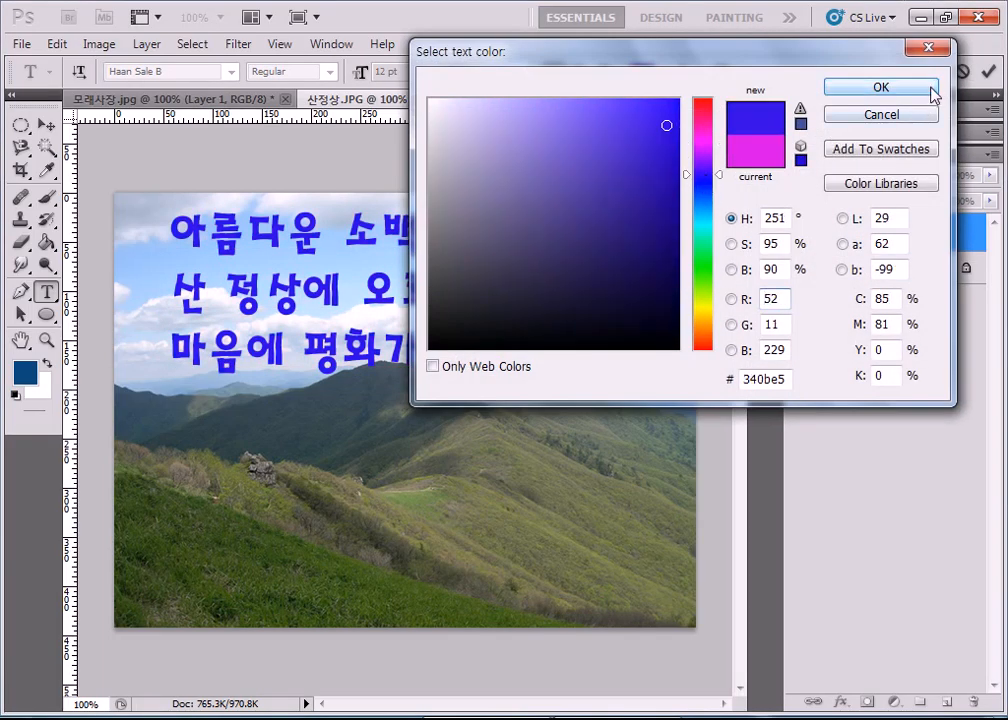
left_click(932, 91)
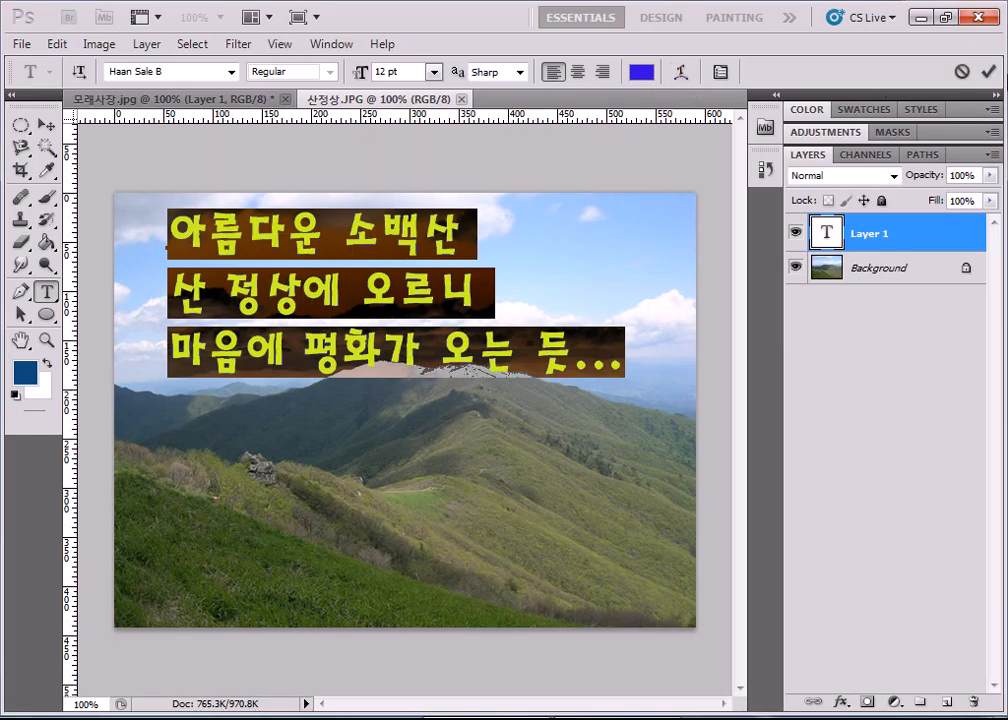
left_click(988, 71)
Step: Move the caption slightly up and to the left on the mountain photo
left_click(46, 124)
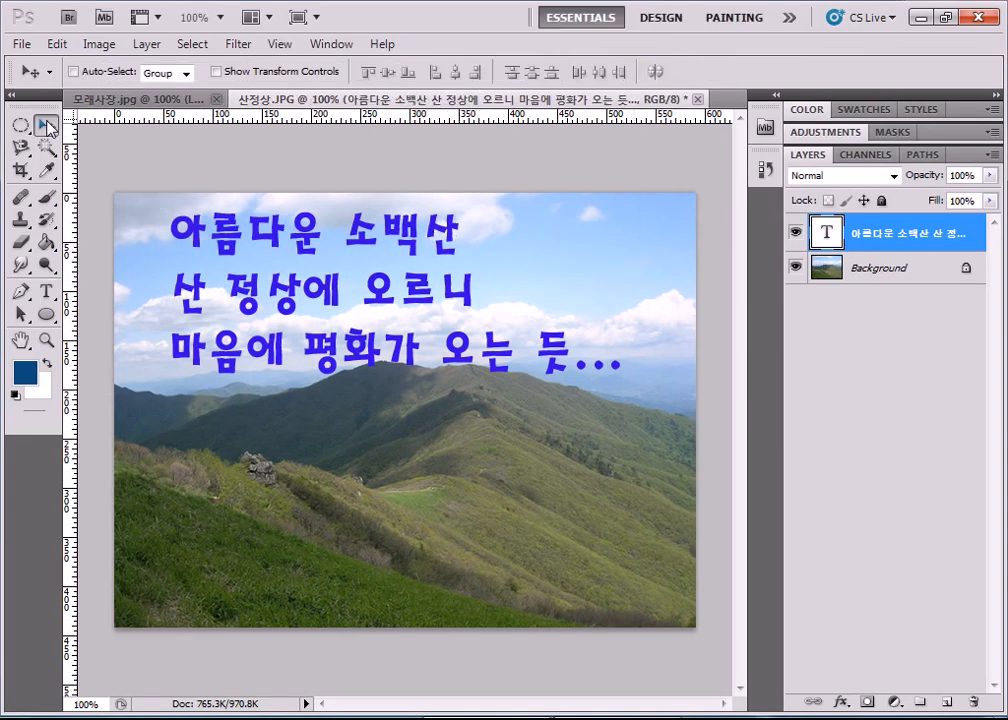
mouse_move(262, 235)
left_mouse_down()
mouse_move(258, 265)
mouse_move(246, 218)
mouse_move(246, 231)
left_mouse_up()
left_click_drag(356, 262, 362, 256)
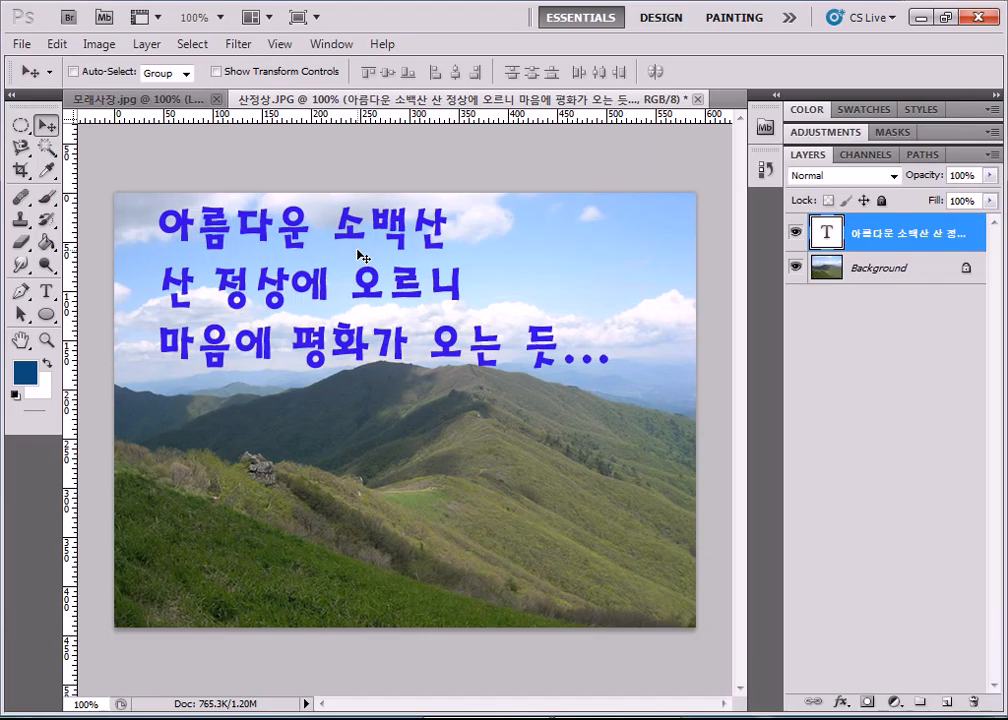
Step: Examine the caption's Character settings, including the list of available fonts and the additional character options
left_click(46, 291)
left_click_drag(157, 224, 623, 353)
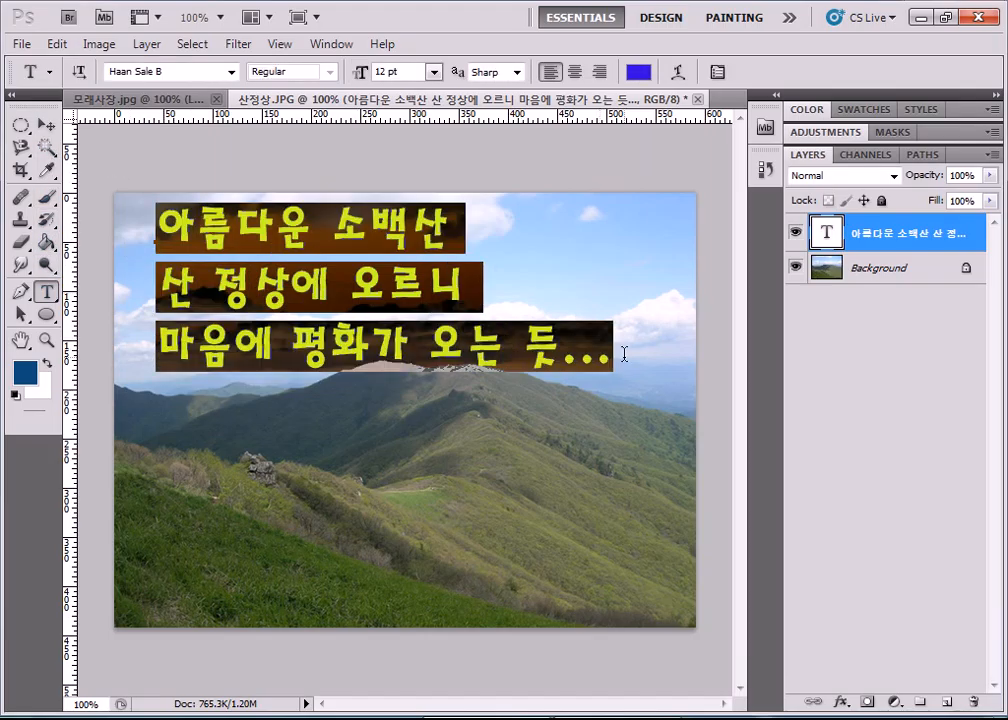
left_click(728, 73)
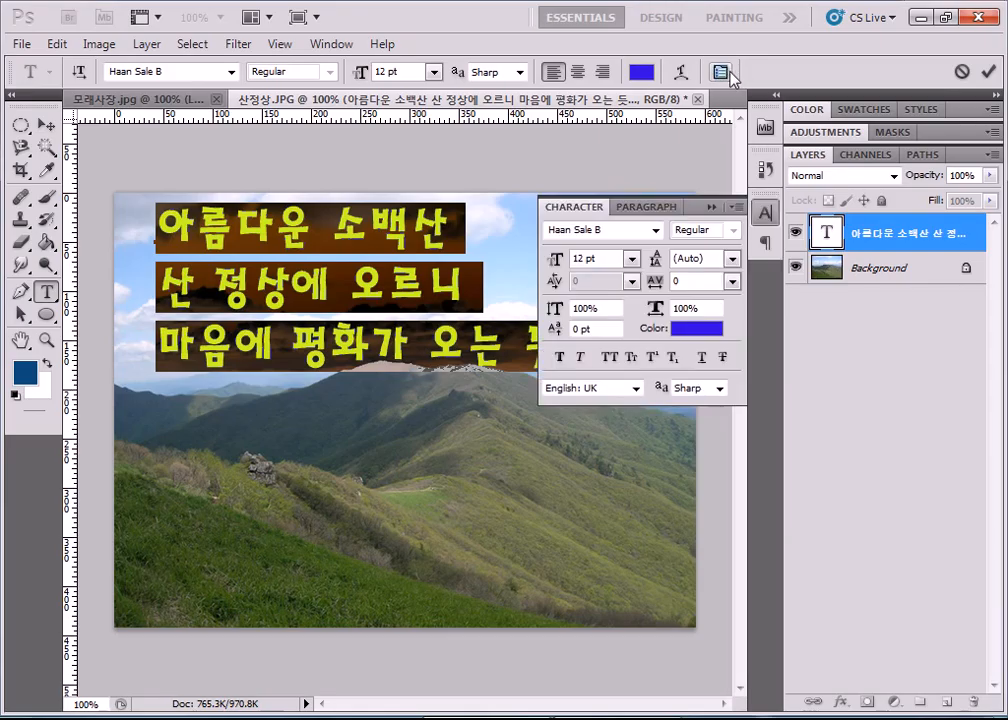
left_click(656, 231)
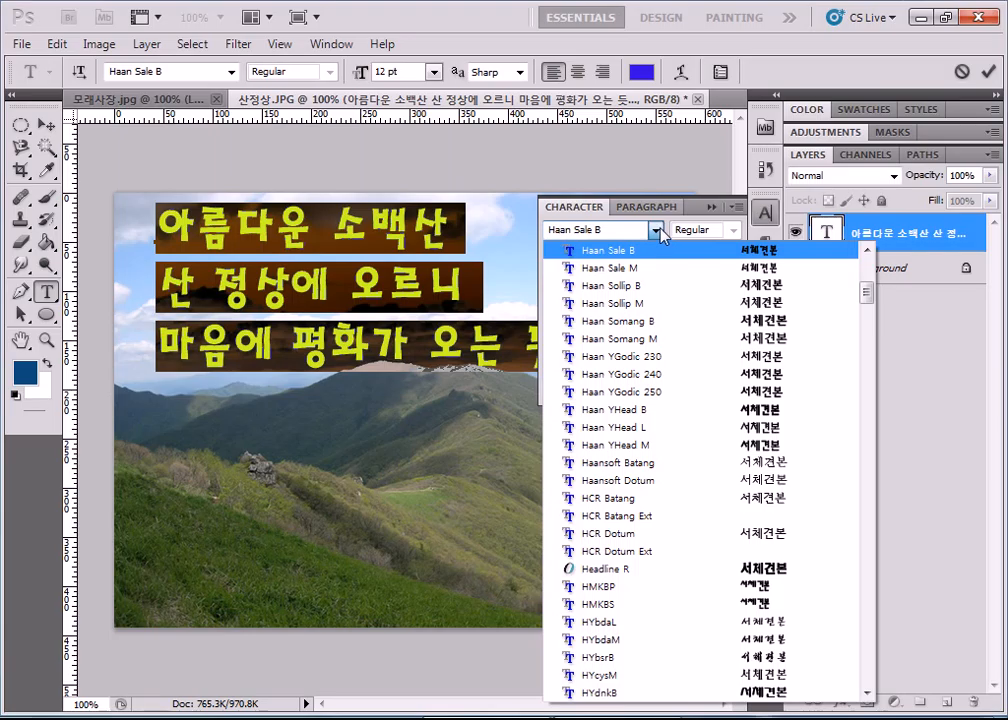
left_click(657, 230)
key("ctrl+Return")
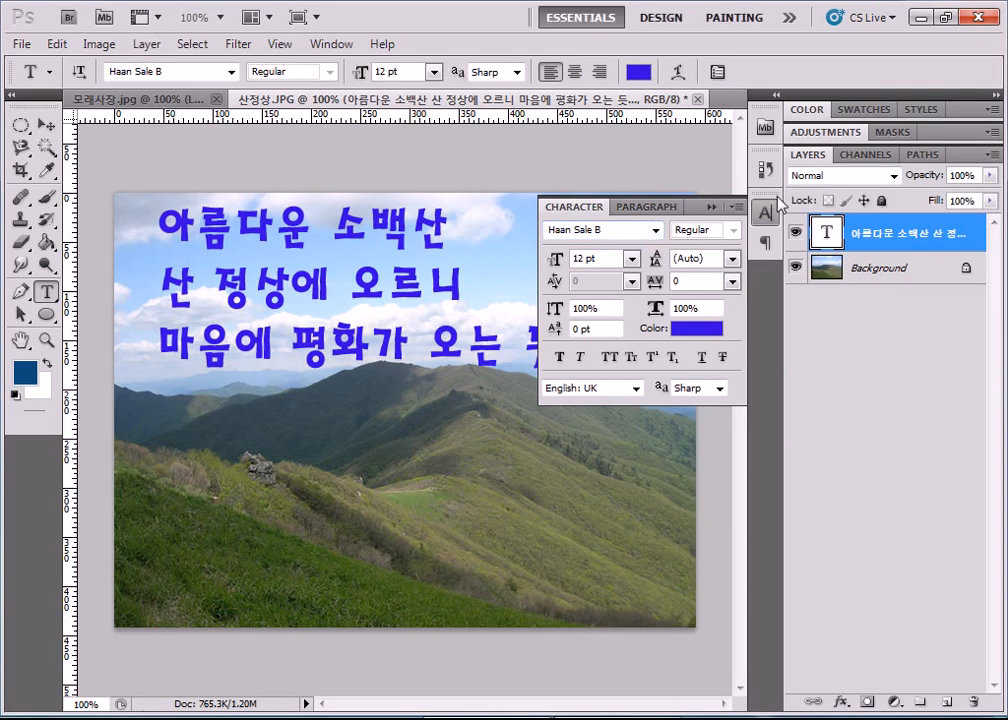
left_click(46, 124)
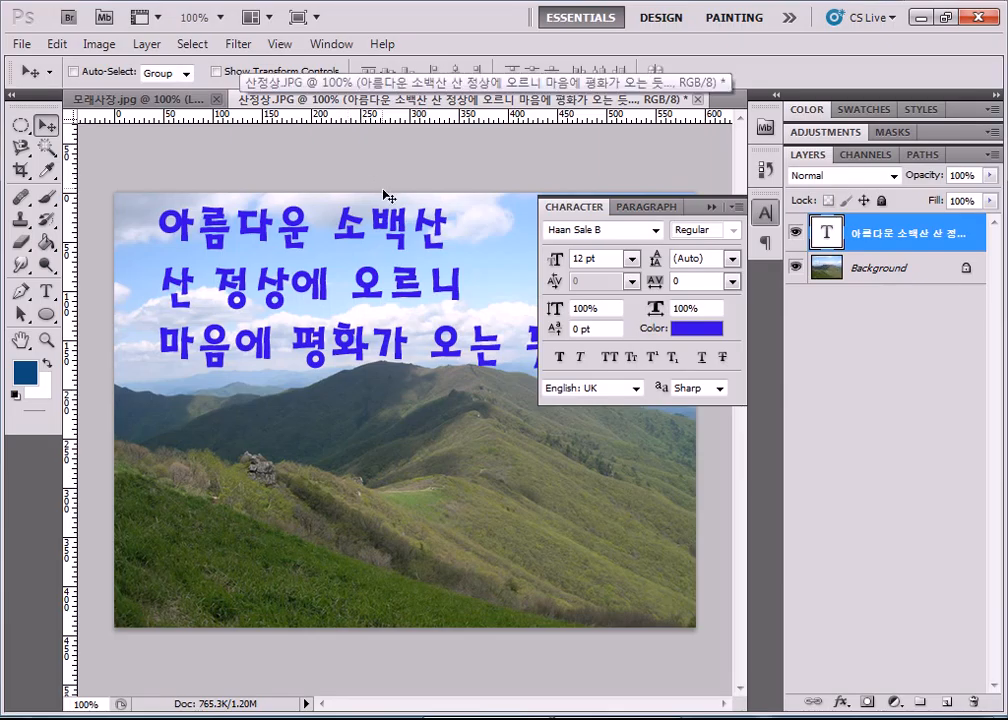
left_click(735, 208)
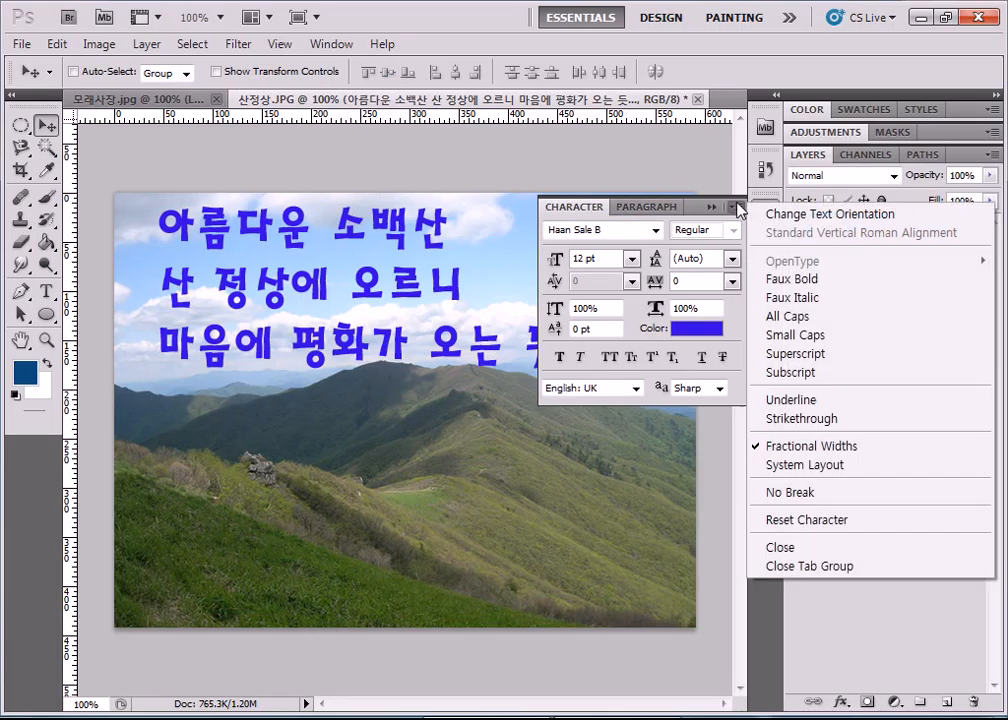
left_click(652, 75)
left_click(46, 291)
left_click(717, 72)
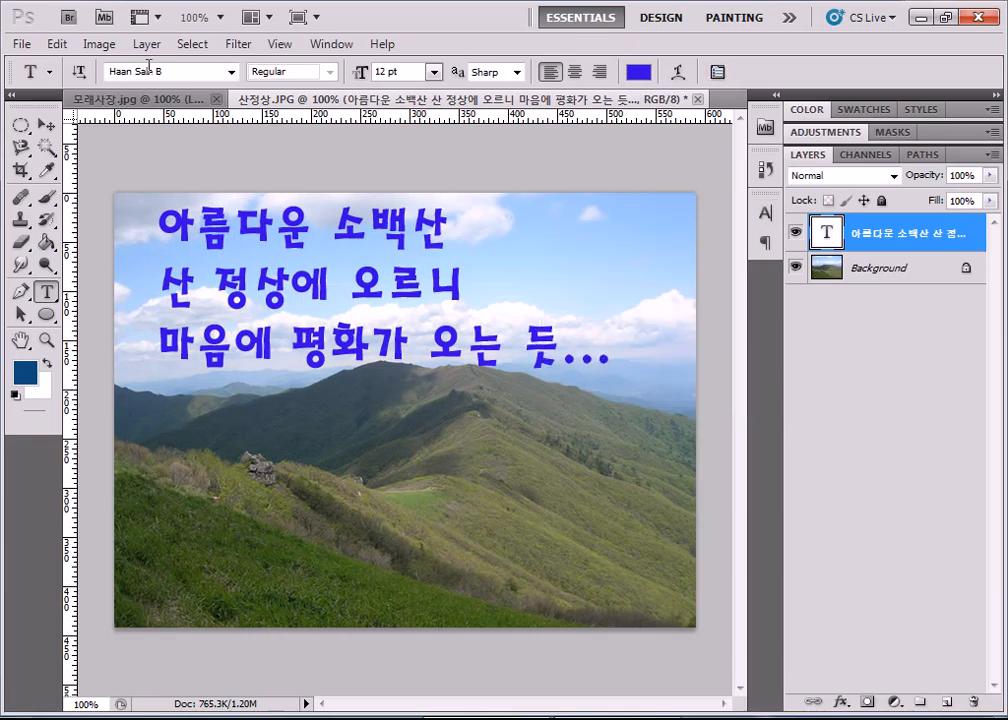
left_click(46, 124)
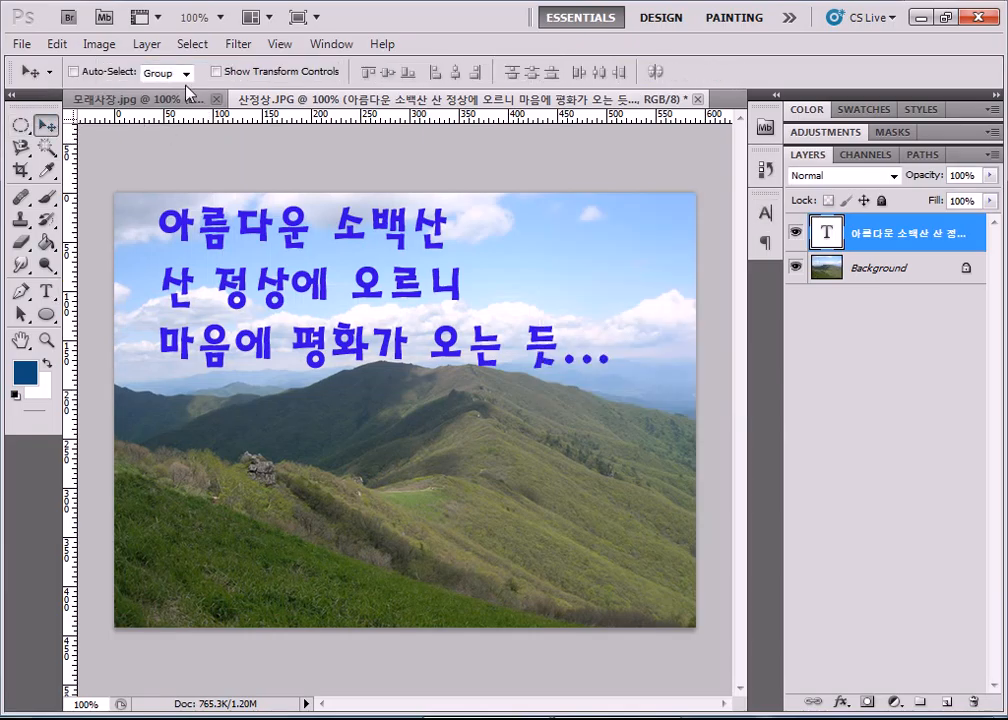
Step: Look through the General, Type, Performance, File Handling and Interface preferences
left_click(57, 44)
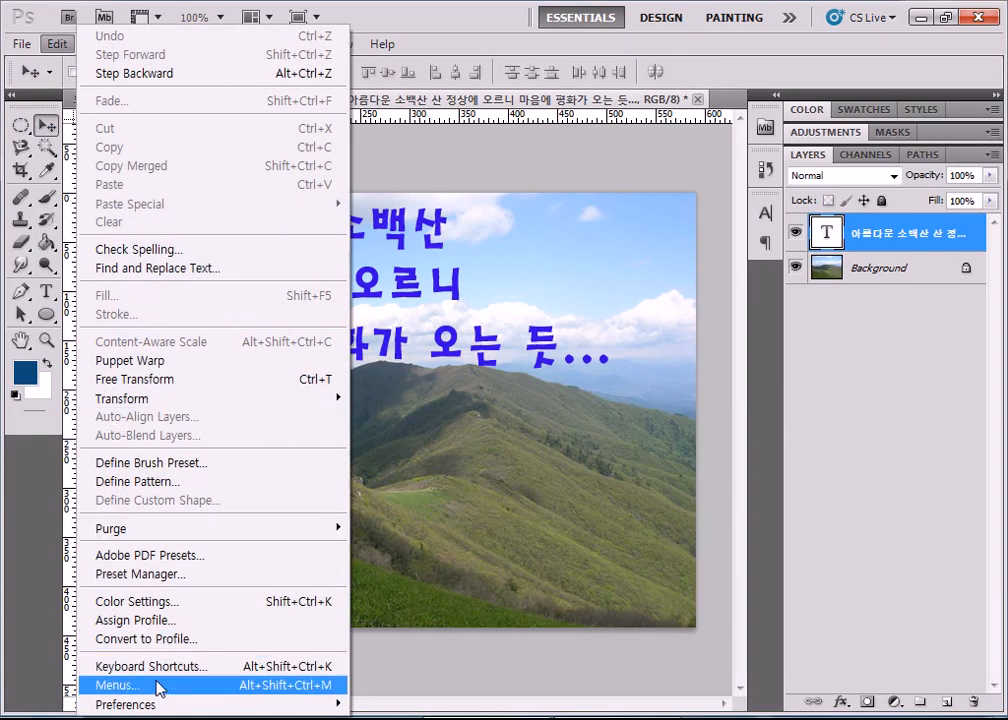
mouse_move(162, 705)
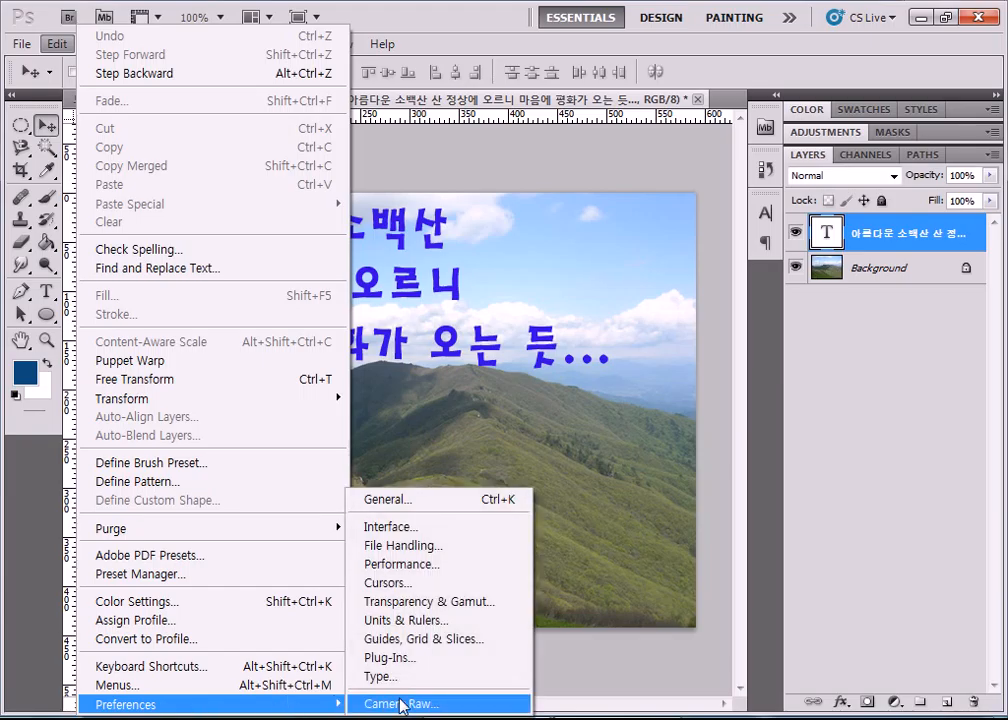
left_click(410, 501)
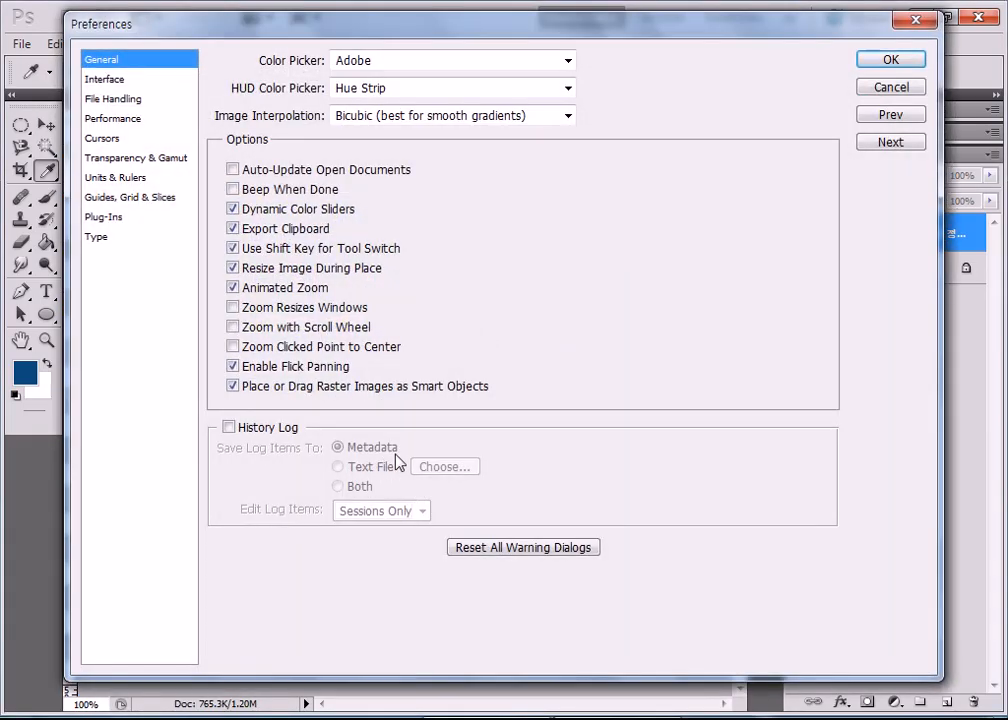
left_click(97, 238)
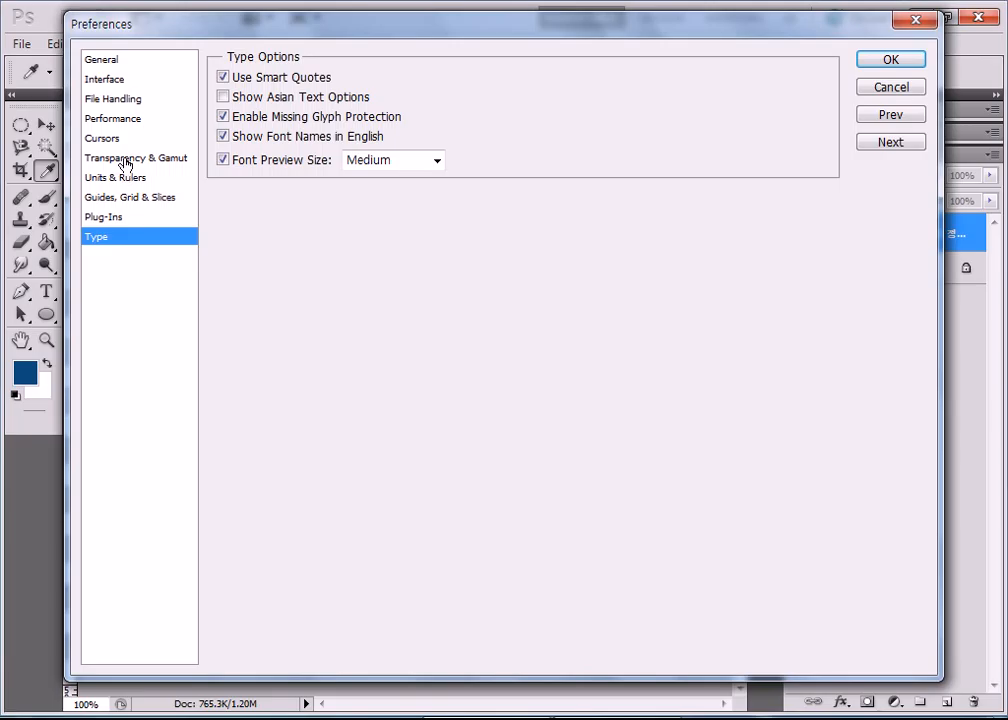
left_click(124, 125)
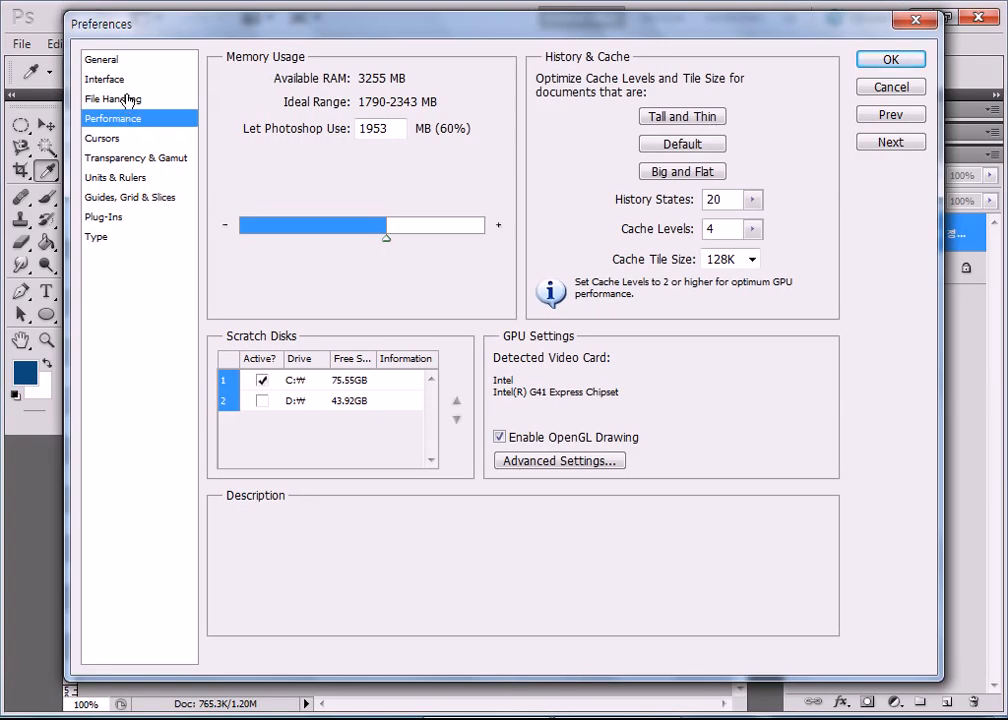
left_click(126, 99)
left_click(127, 79)
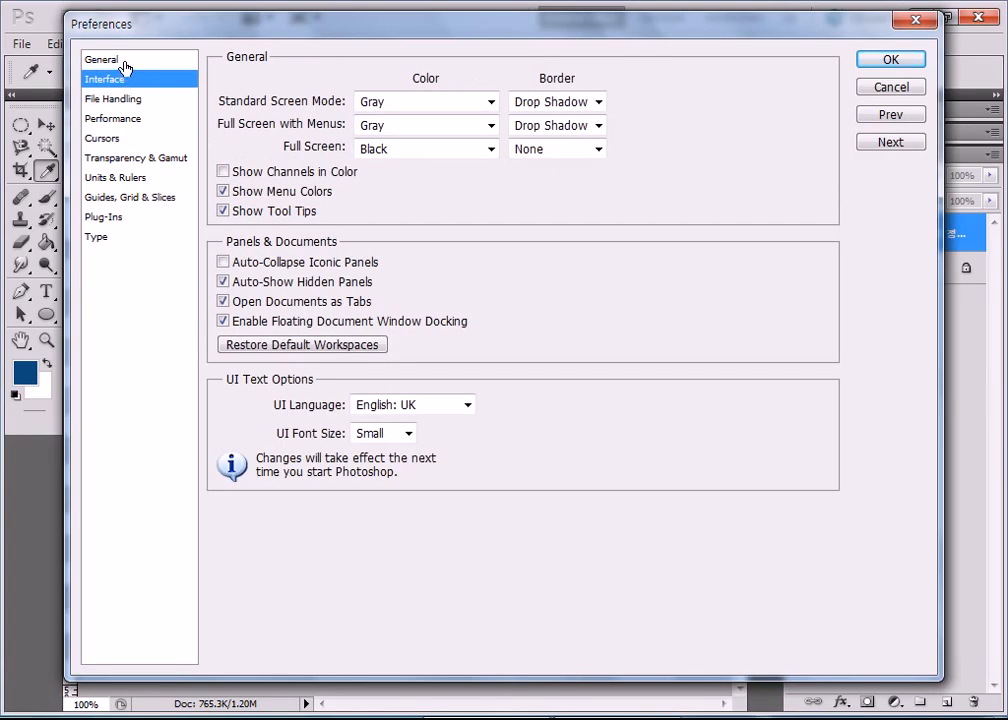
left_click(122, 62)
key("Return")
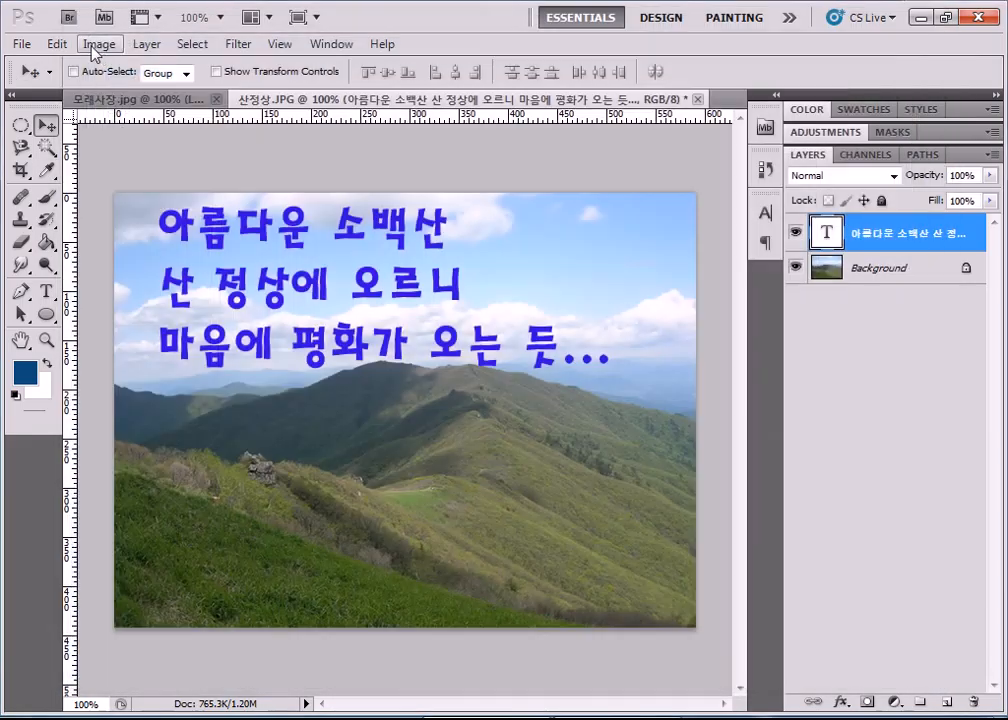
left_click(21, 46)
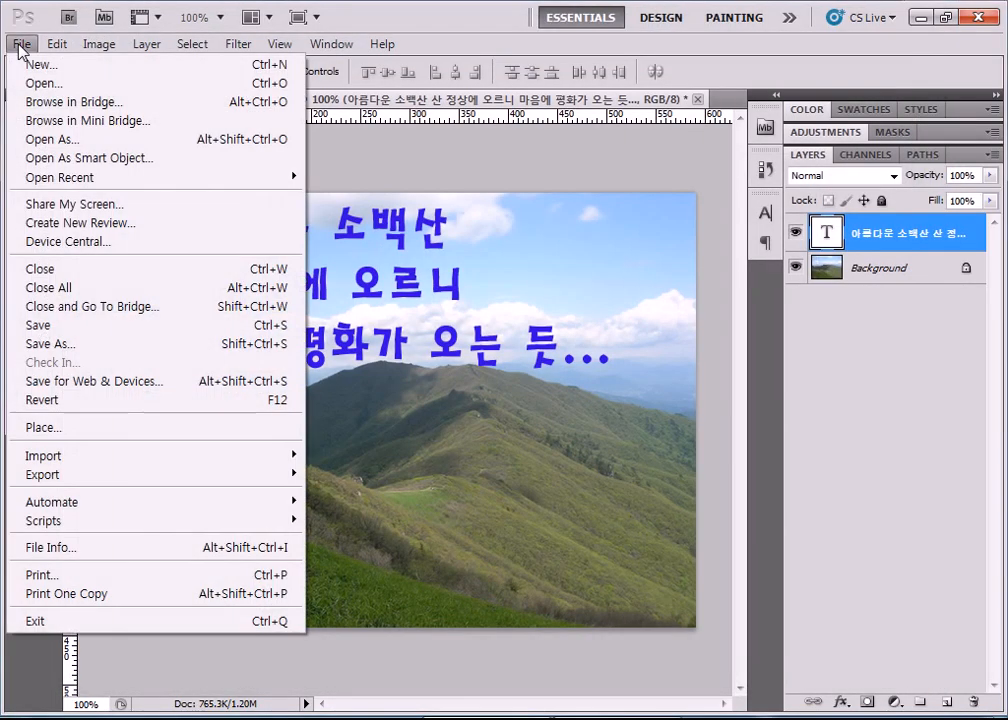
left_click(21, 46)
left_click(58, 44)
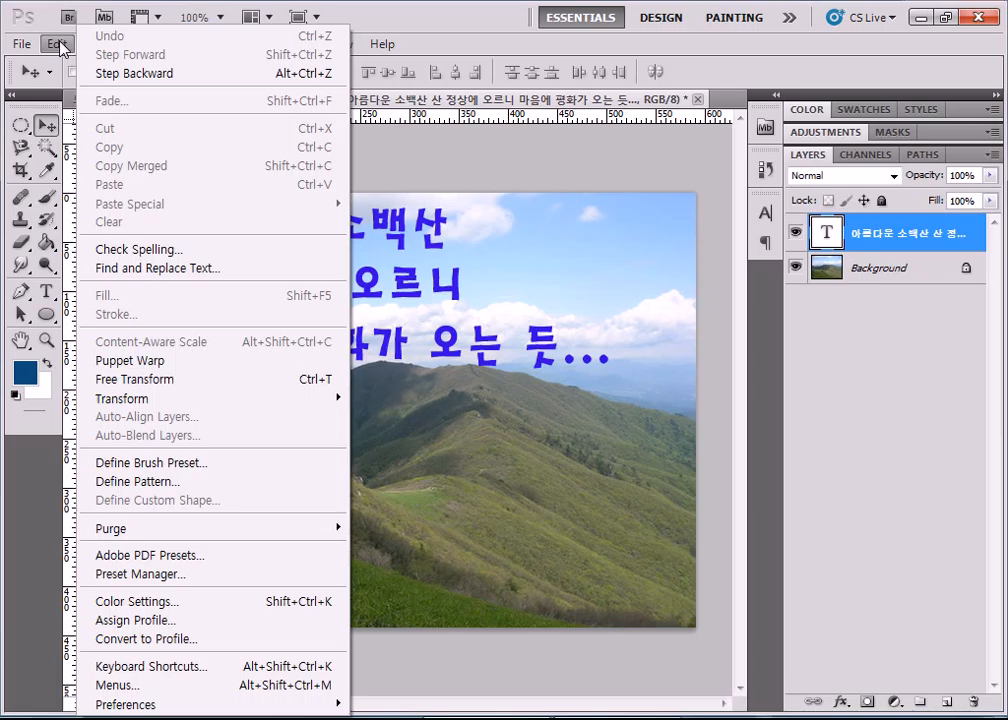
left_click(138, 34)
left_click(147, 45)
mouse_move(331, 46)
mouse_move(281, 52)
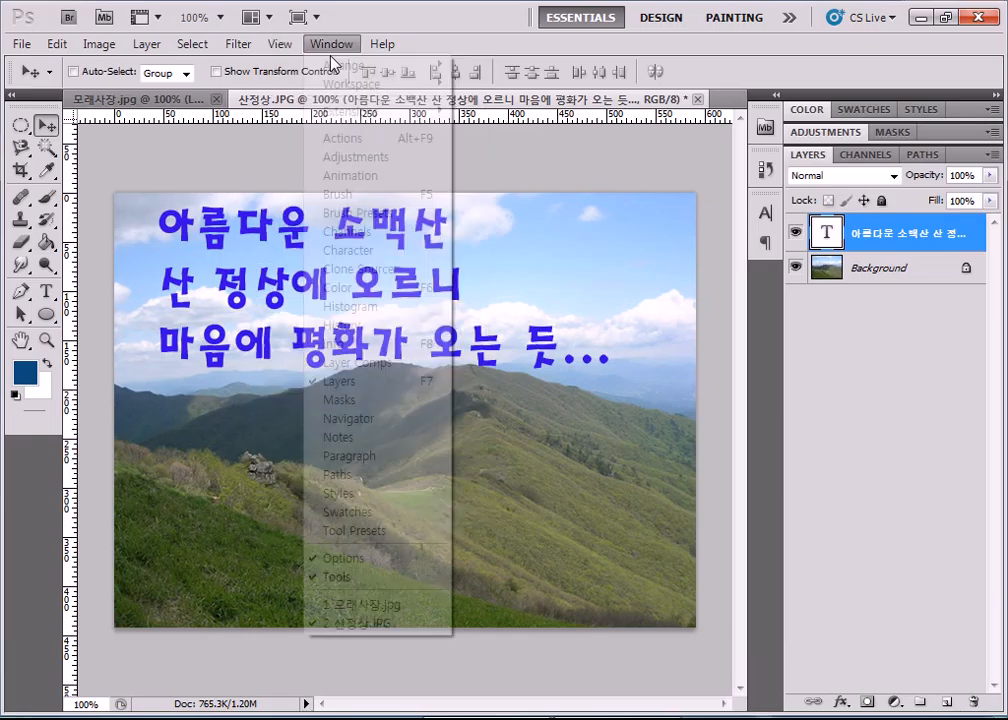
mouse_move(387, 53)
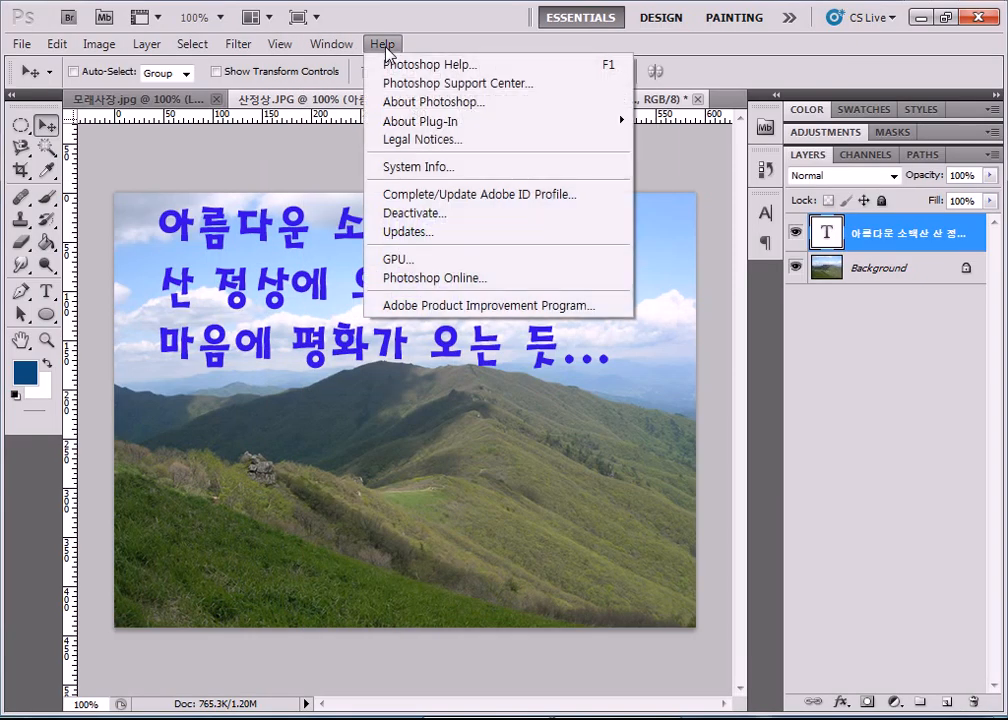
mouse_move(56, 40)
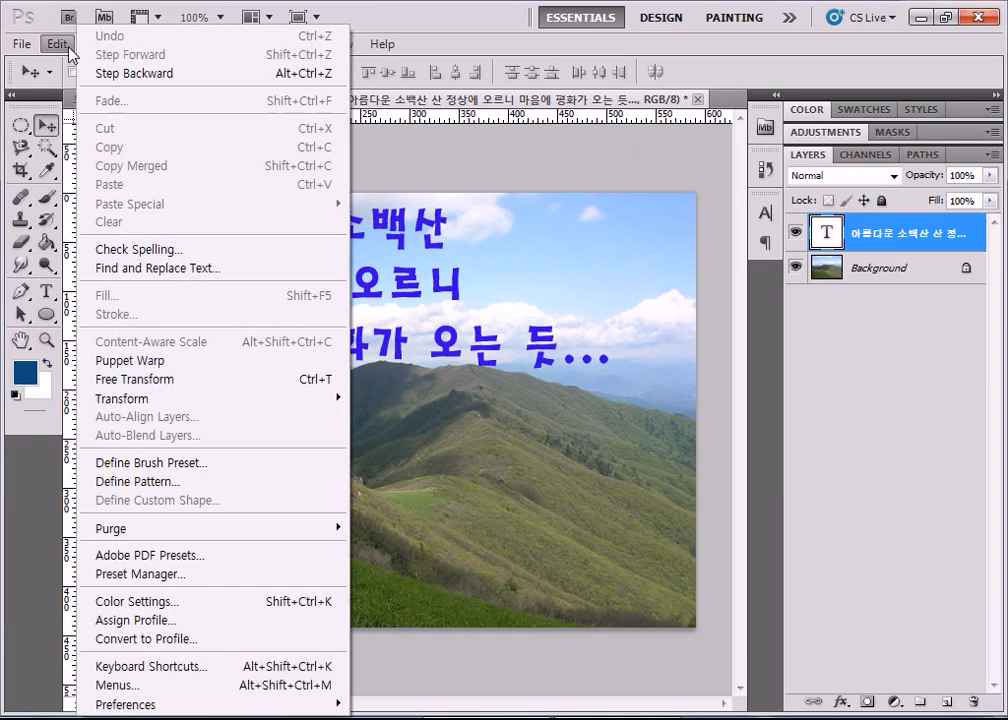
mouse_move(127, 710)
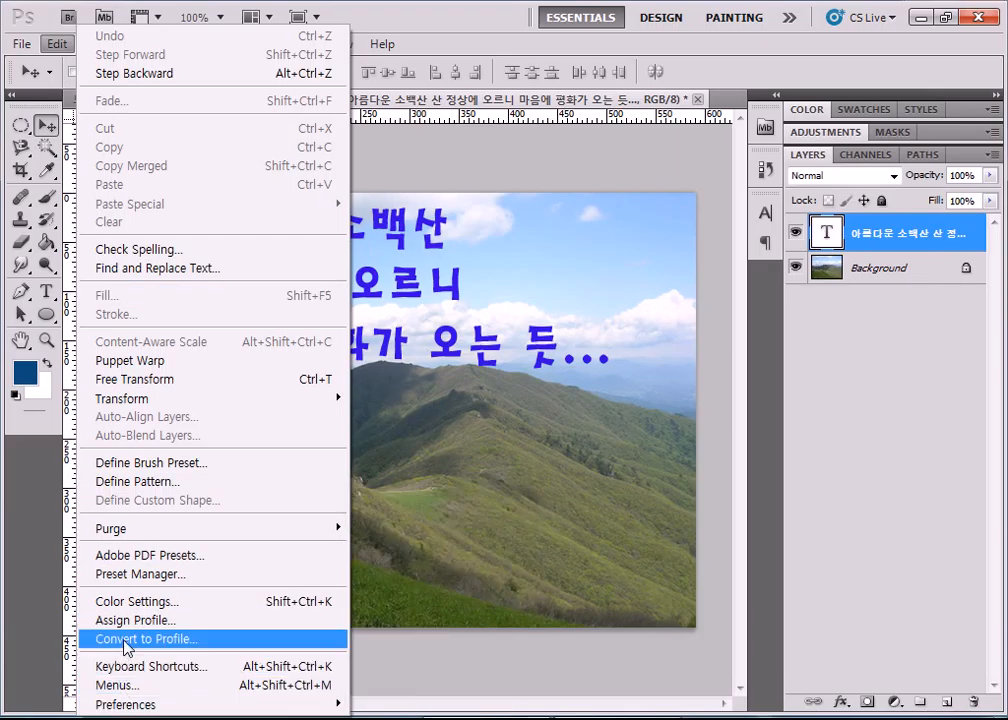
left_click(128, 574)
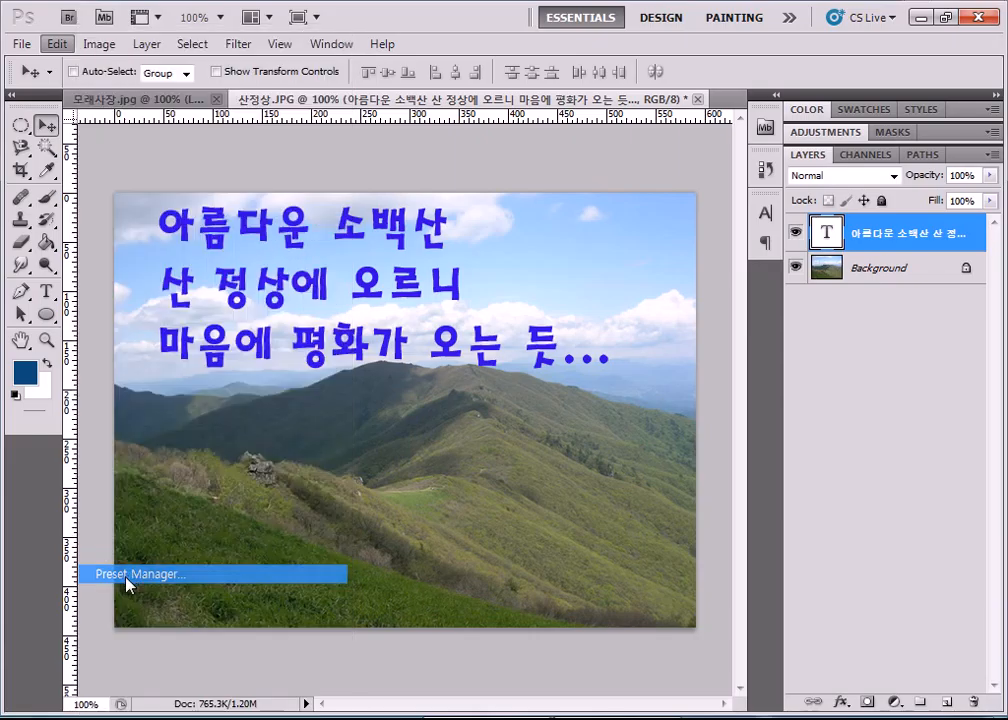
Step: Review the General preferences and close them without applying any changes
left_click(56, 44)
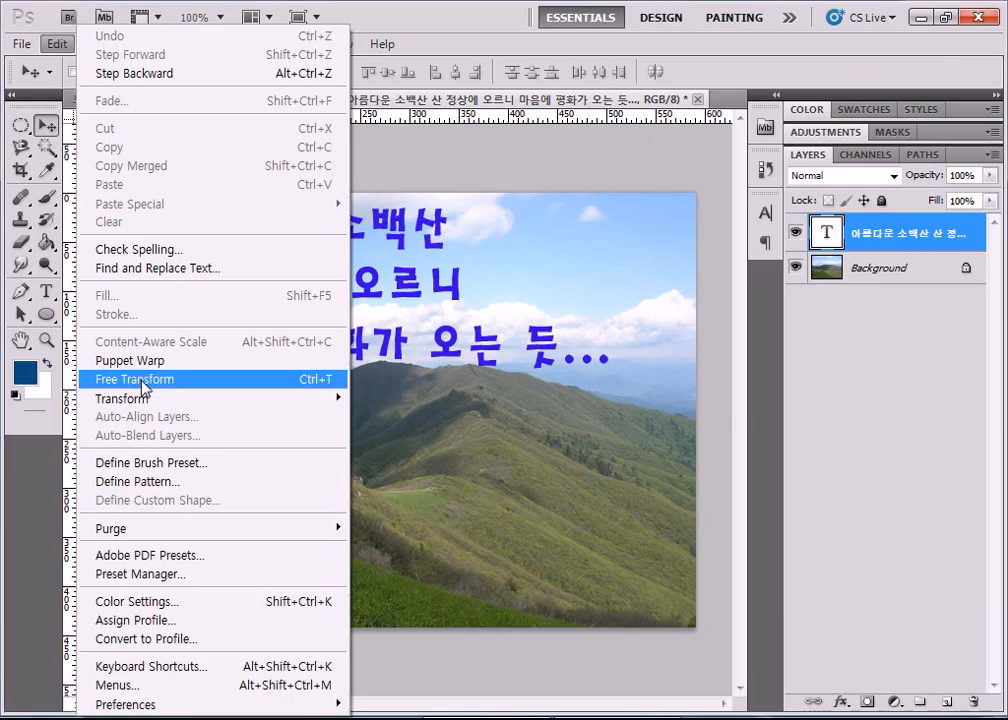
mouse_move(127, 711)
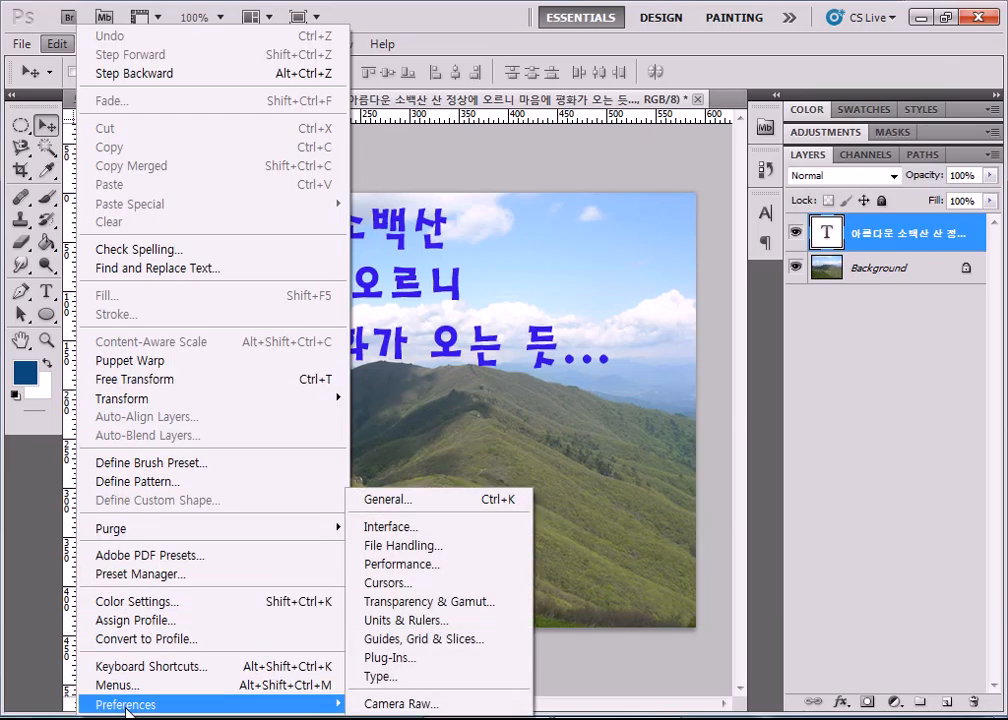
left_click(416, 500)
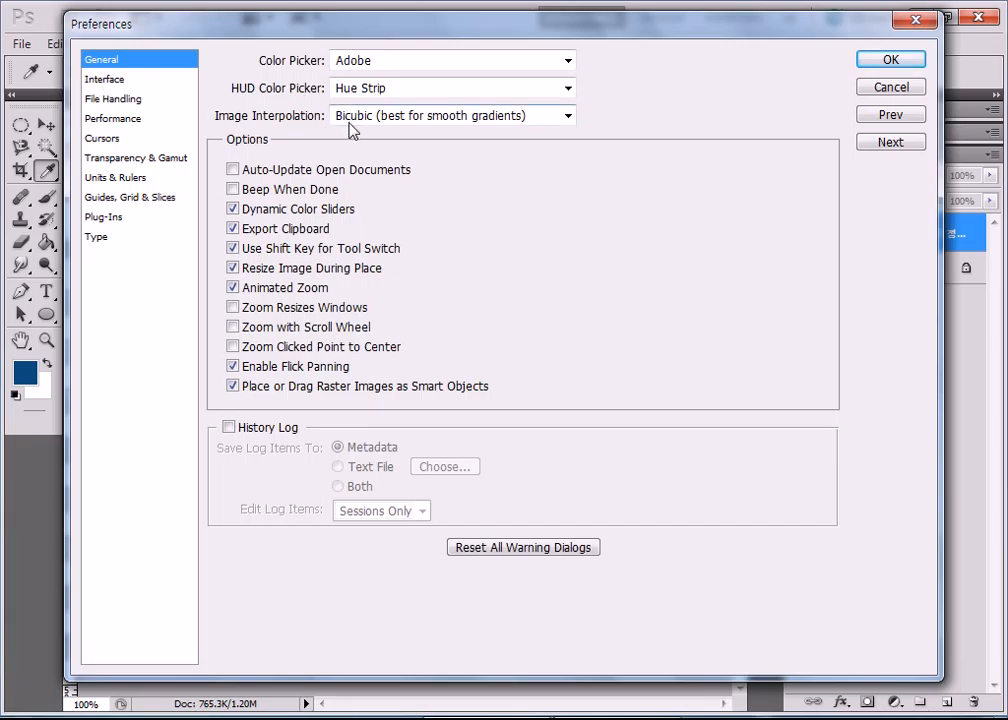
key("alt")
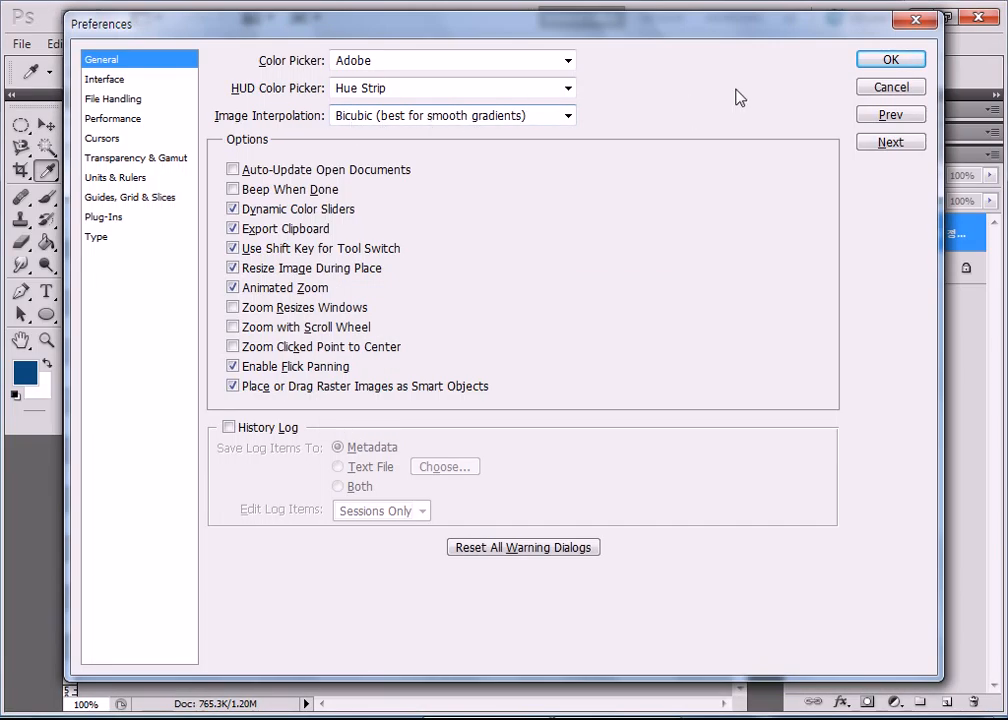
left_click(858, 92)
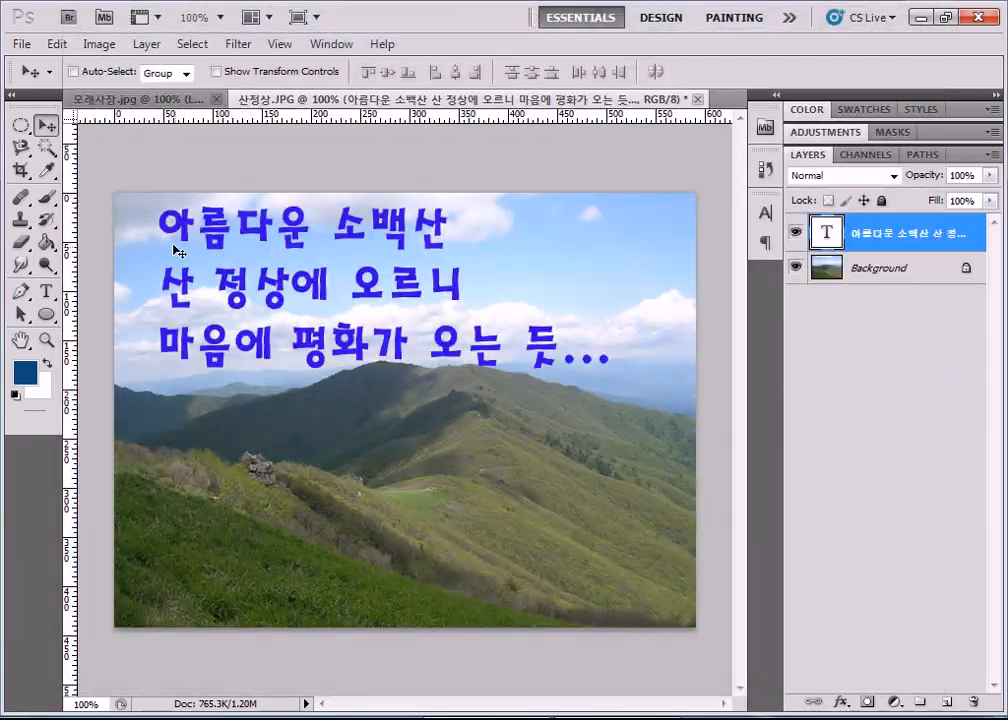
key("t")
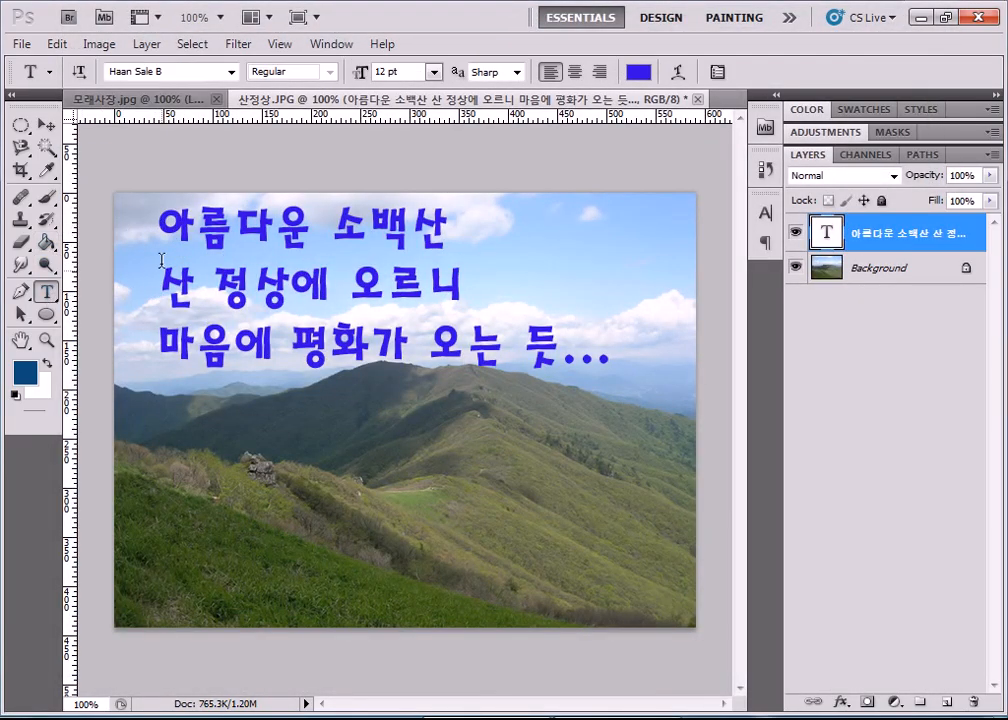
left_click(181, 467)
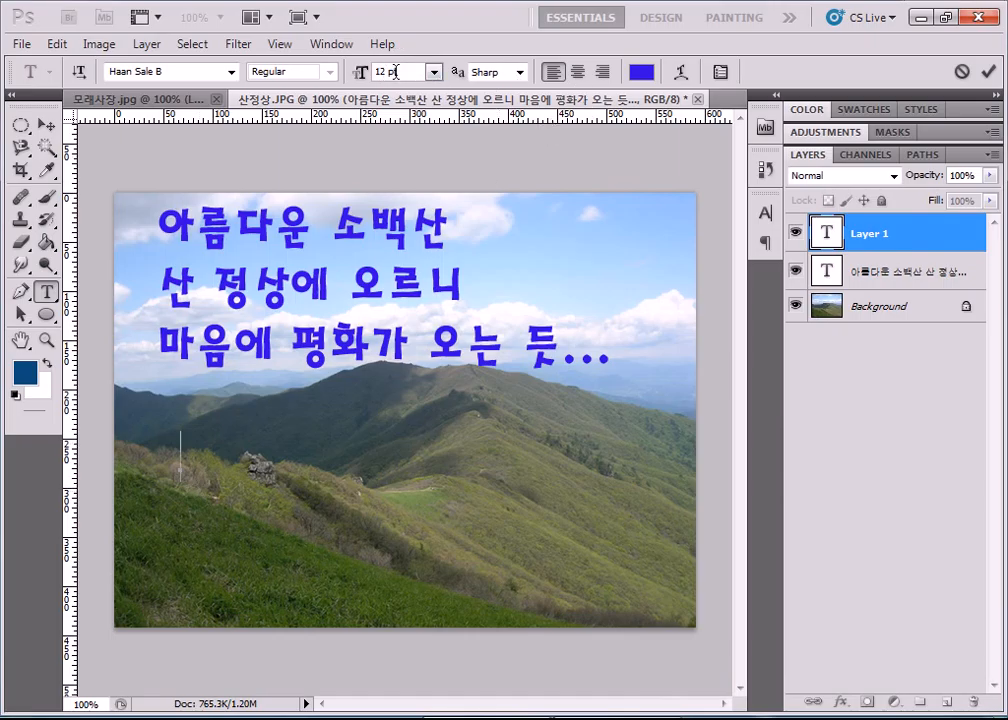
key("Escape")
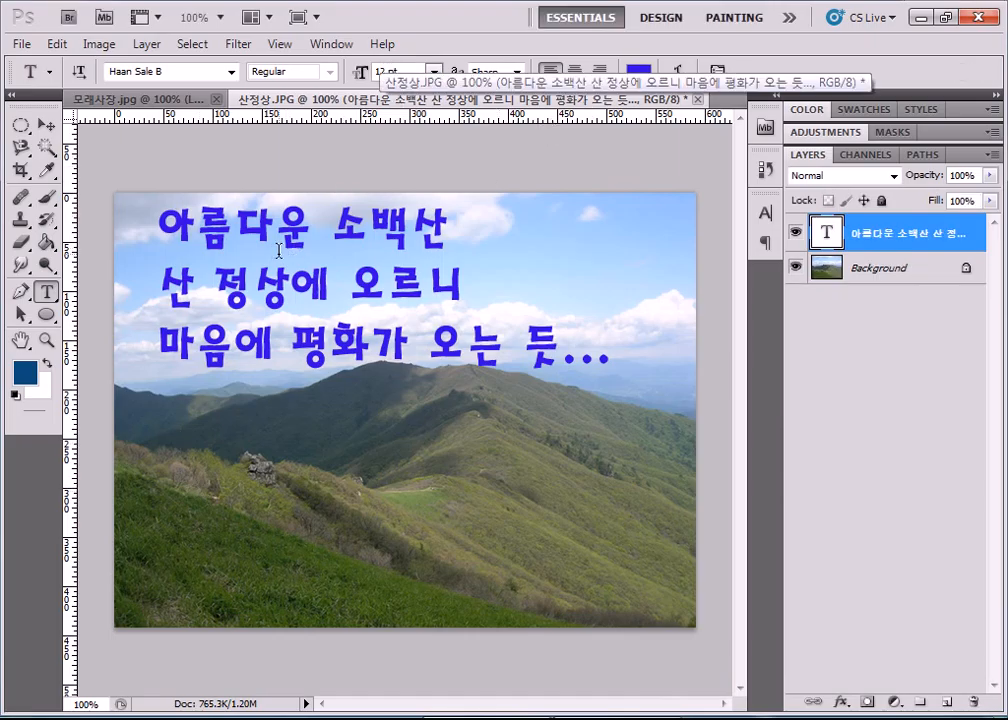
left_click(57, 44)
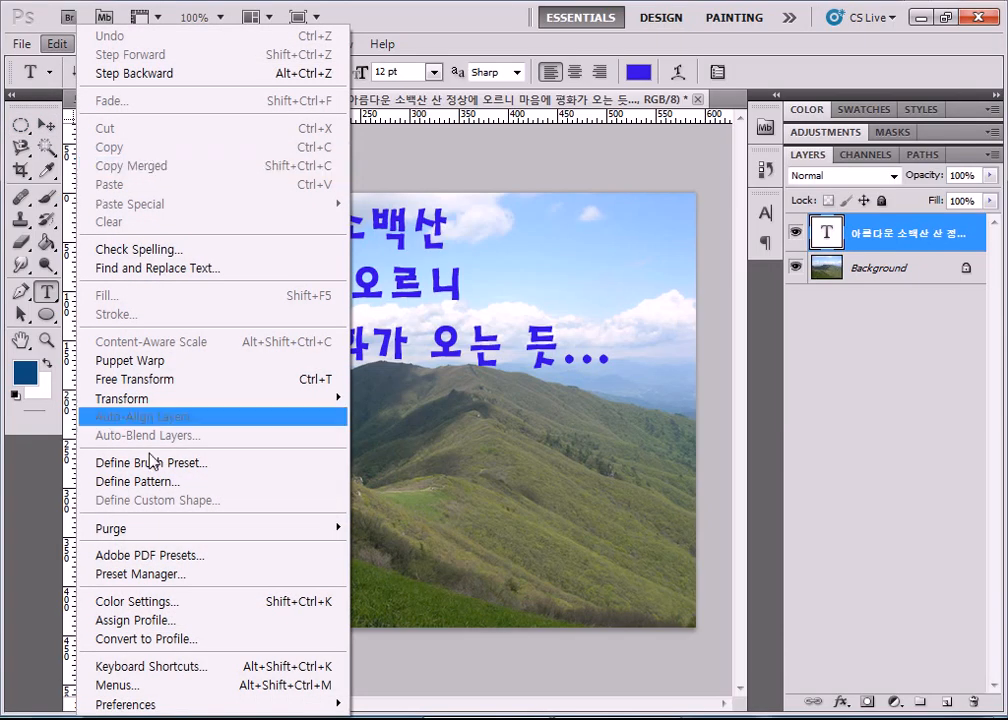
mouse_move(163, 710)
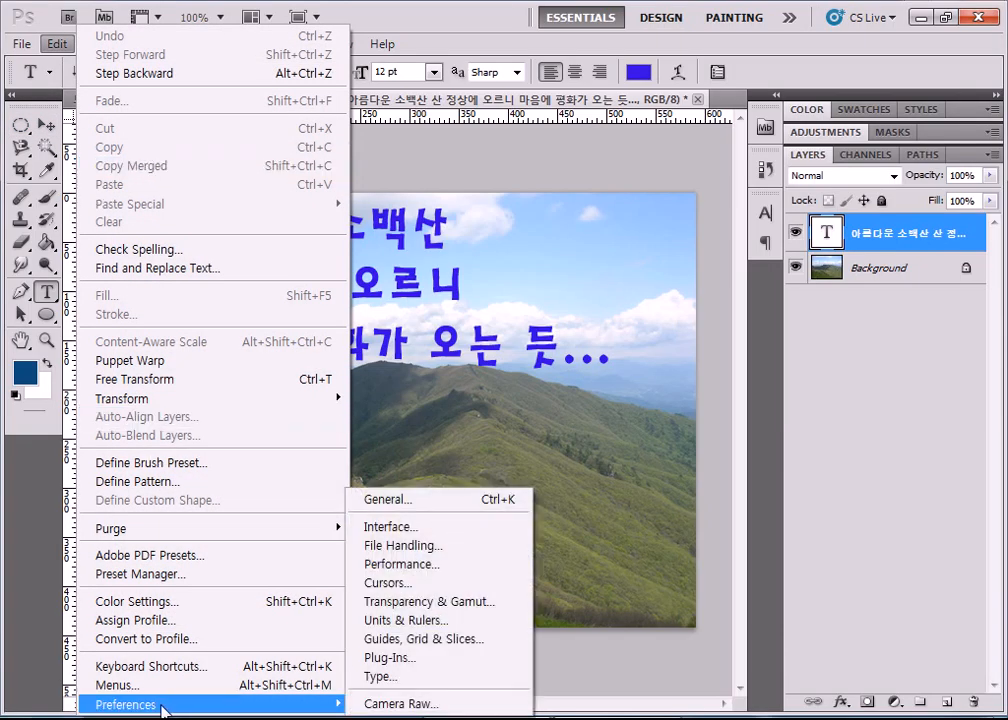
key("Escape")
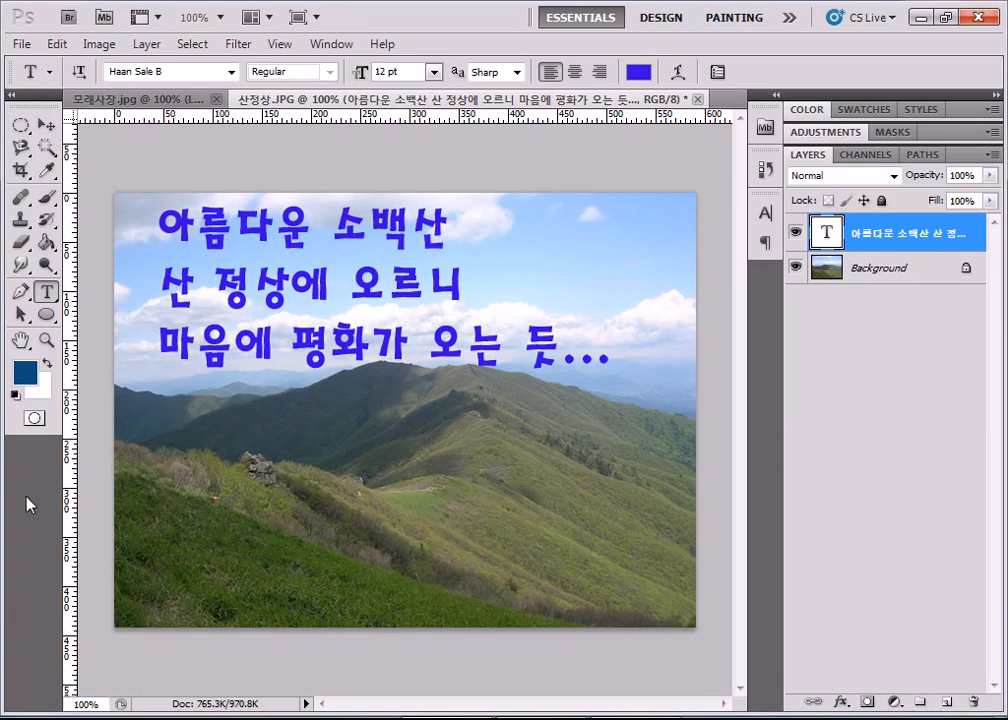
Step: Select all three lines of the caption text and set their font to HCR Batang
left_click(157, 225)
left_click_drag(157, 225, 619, 353)
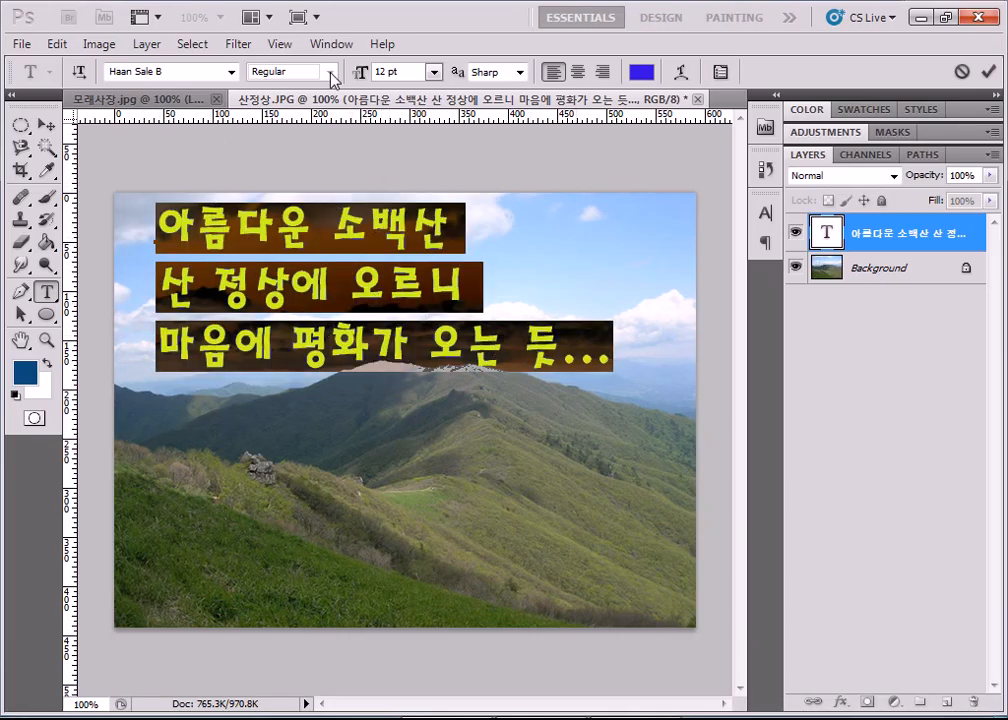
left_click(231, 72)
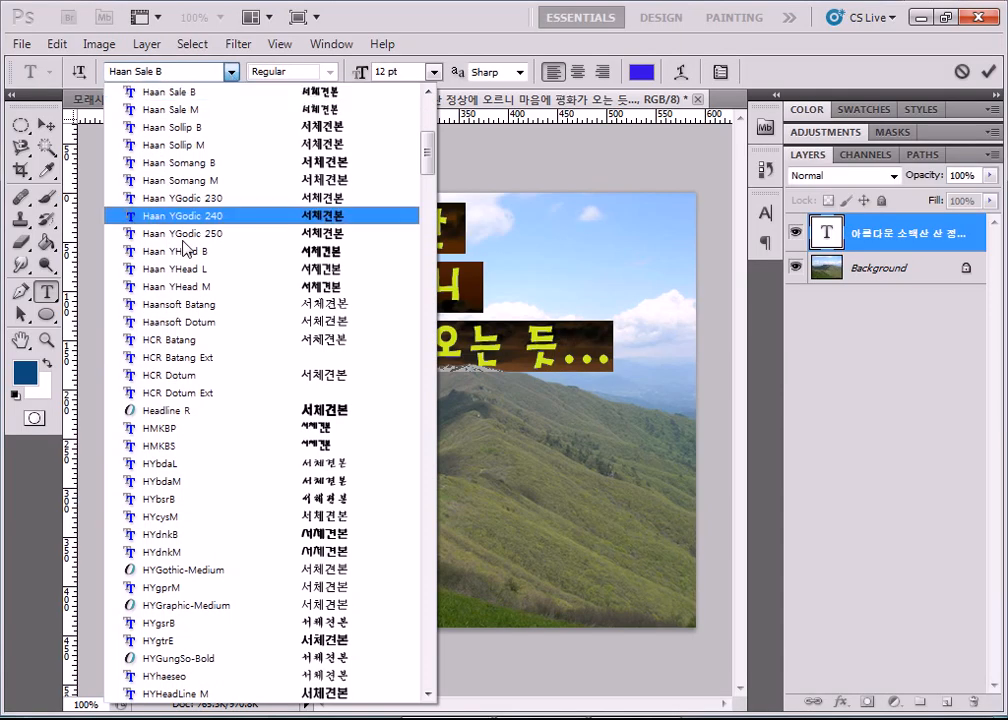
left_click(180, 340)
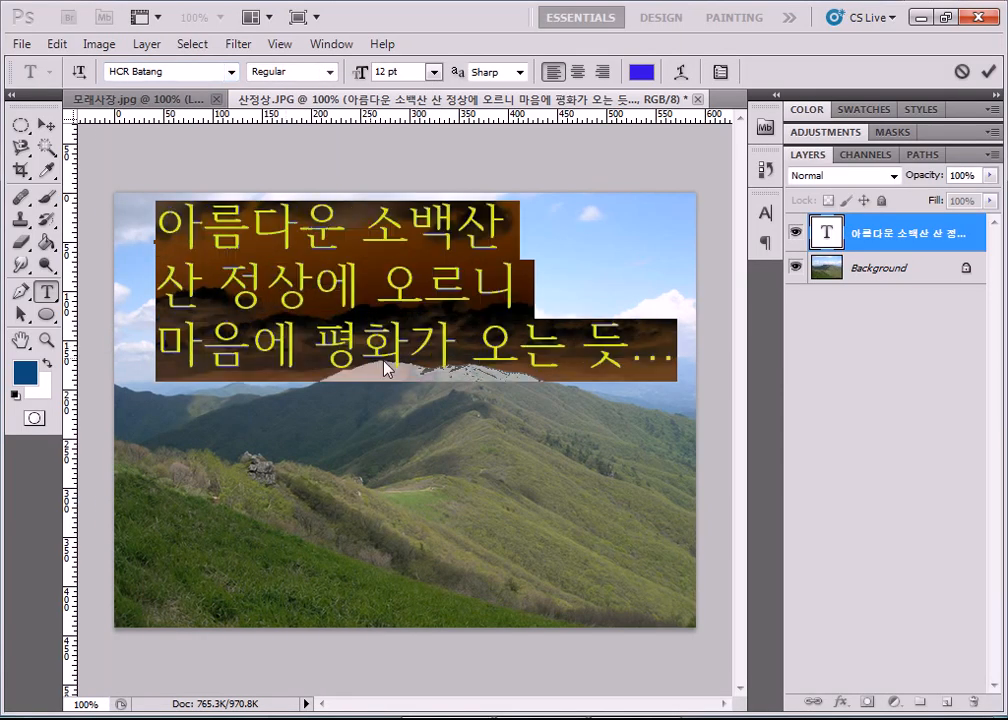
Step: Change the selected caption's text colour to the blue #0b1ae5
left_click(640, 75)
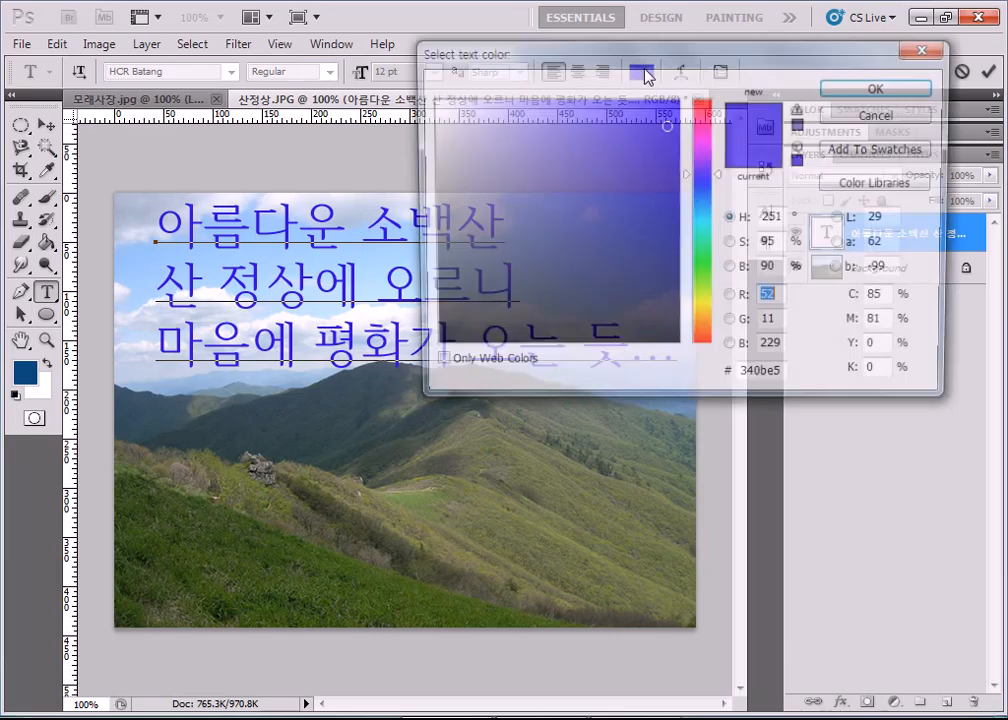
left_click_drag(704, 154, 702, 186)
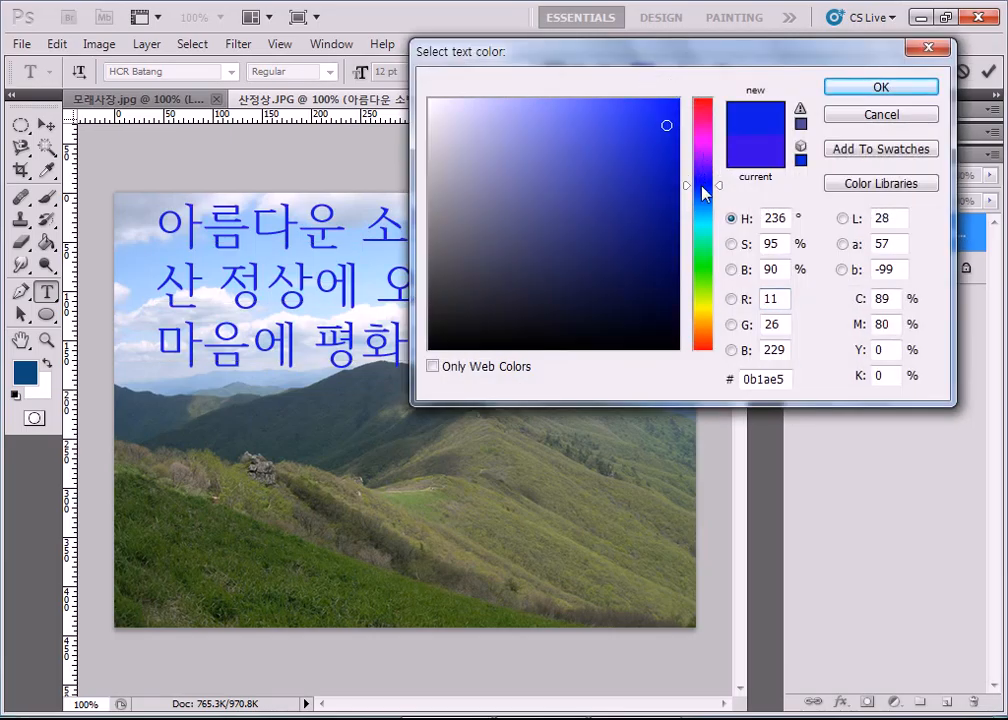
left_click(860, 93)
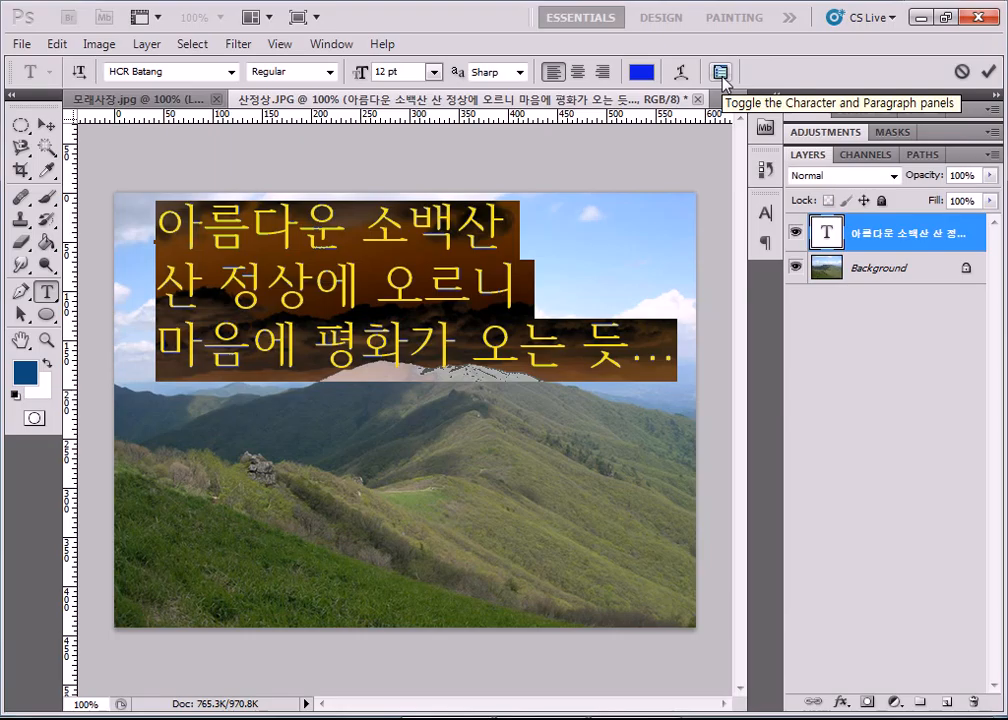
Step: Show the Character settings and change the selected caption's font to Headline R
left_click(721, 76)
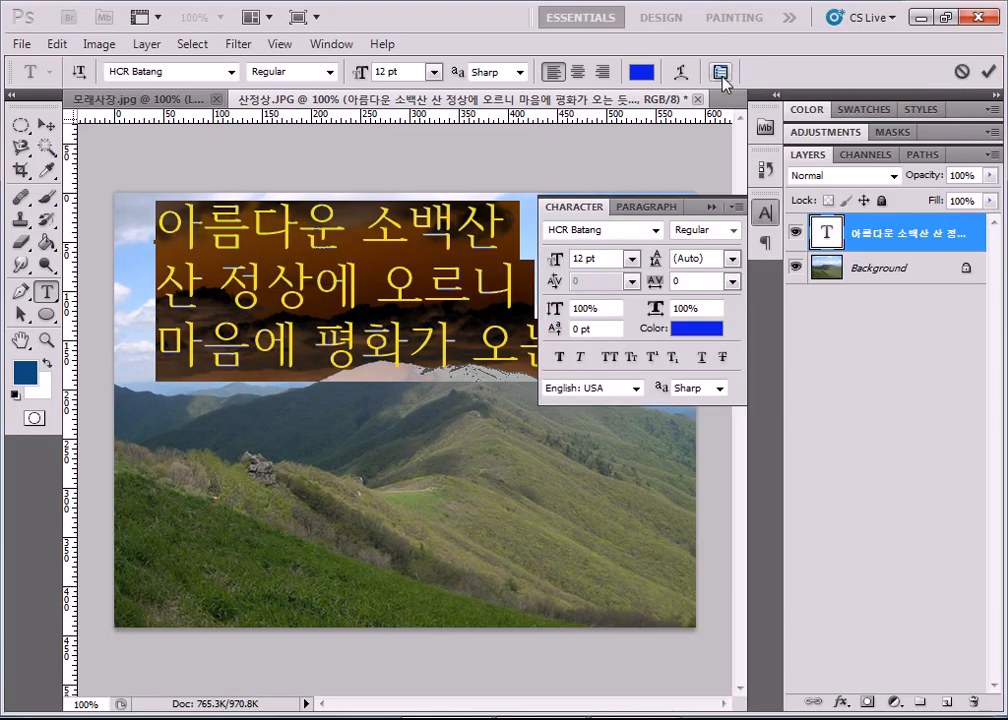
left_click(655, 230)
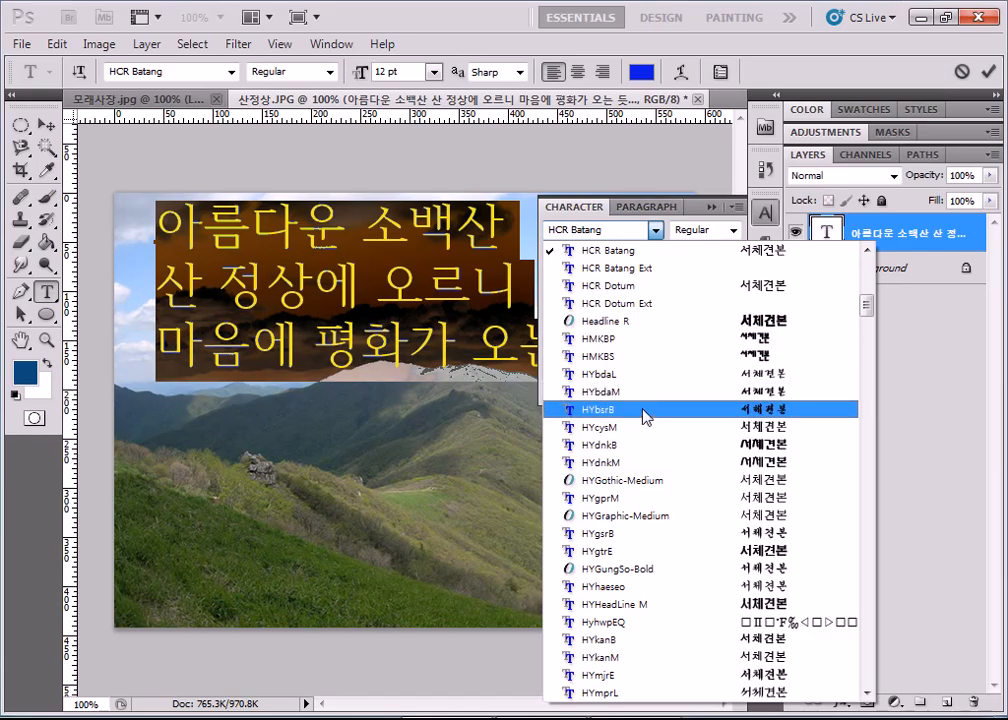
left_click(637, 322)
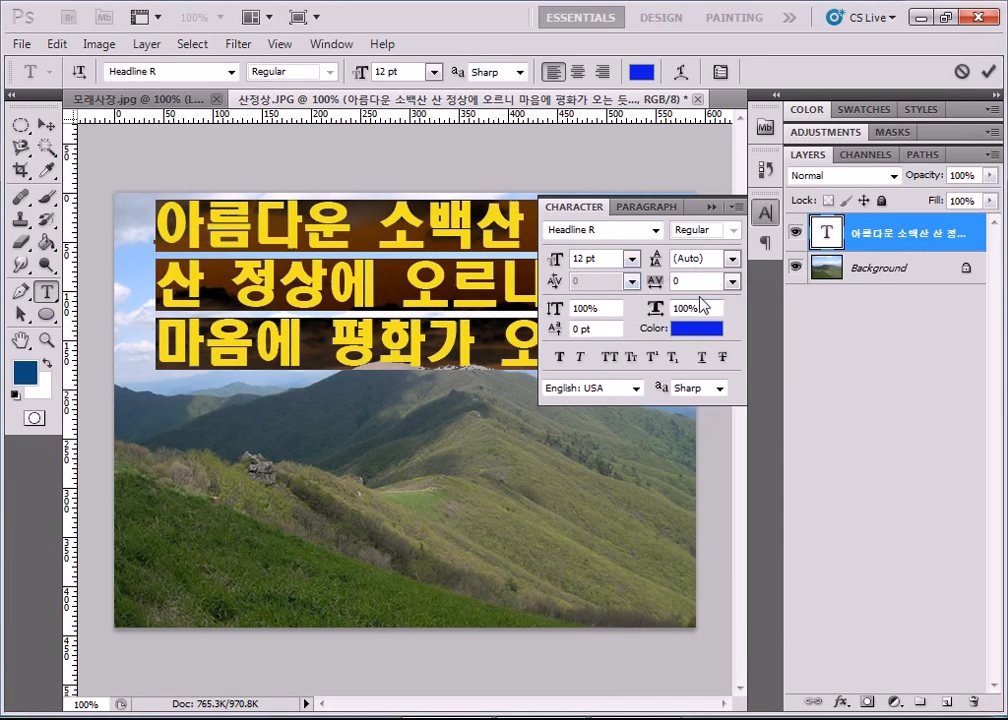
Step: Try tracking values of 5, -10, -50, -100 and 100 on the selected caption
left_click(734, 283)
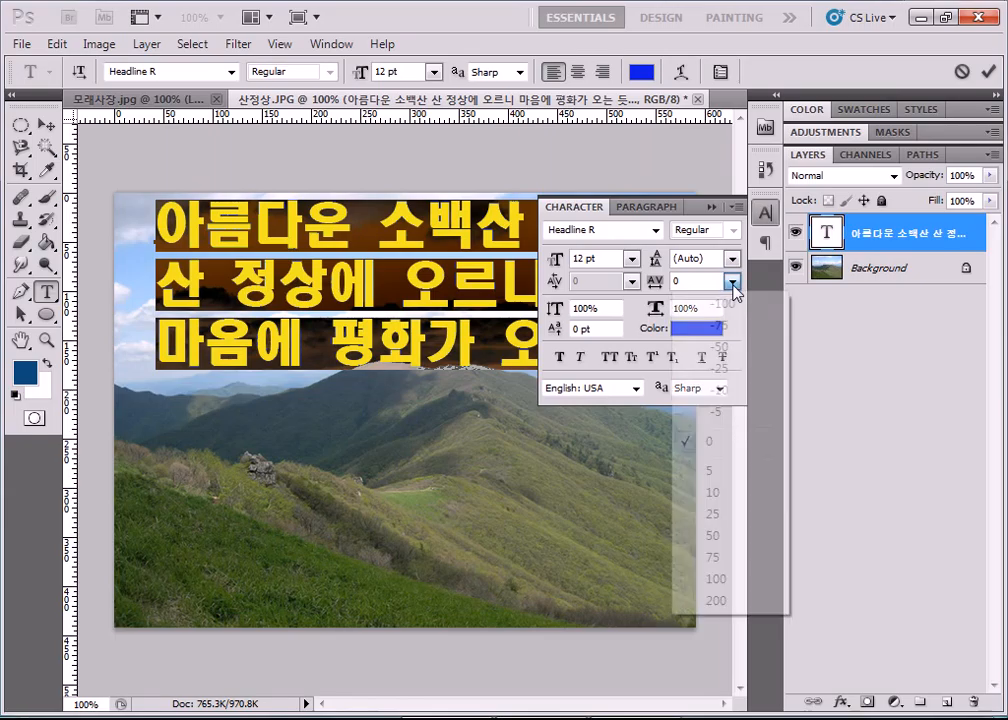
left_click(703, 474)
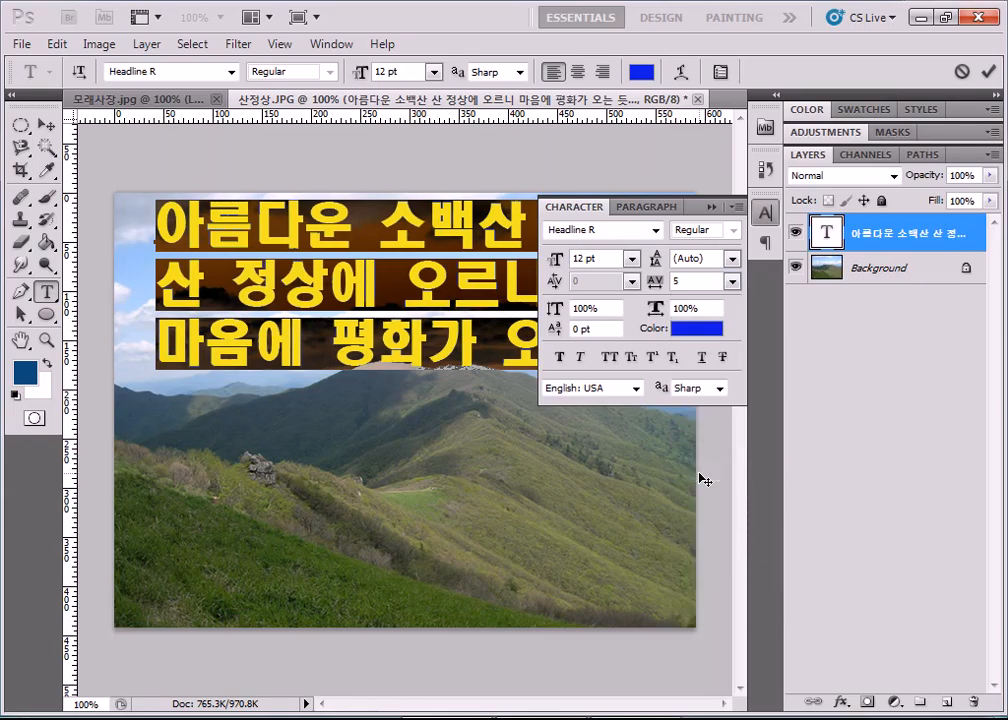
left_click(733, 281)
left_click(710, 392)
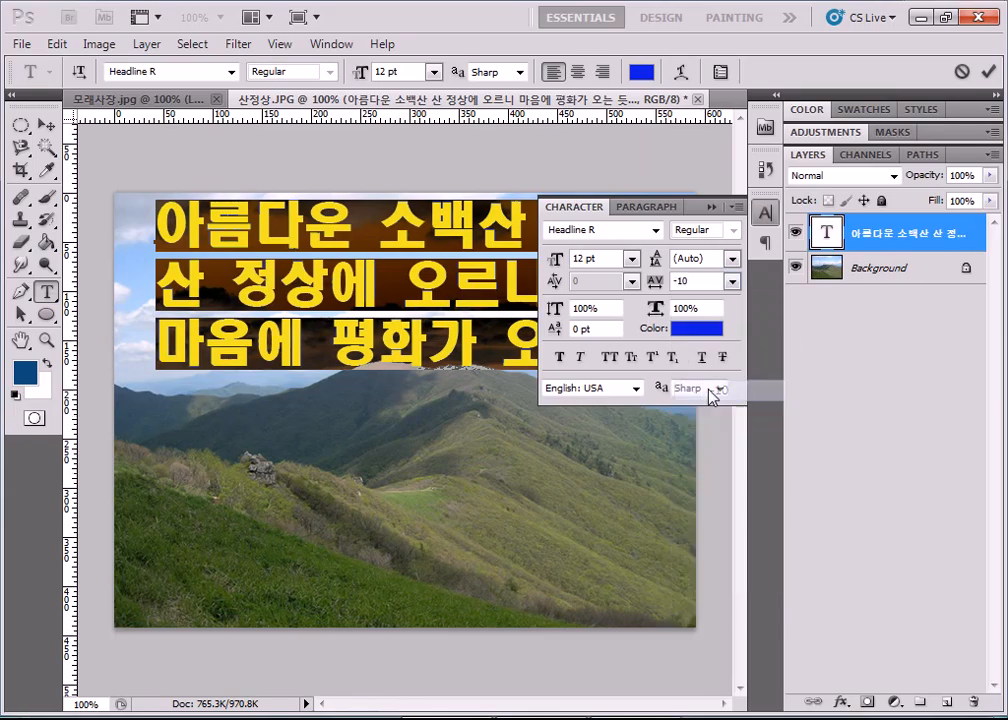
left_click(733, 283)
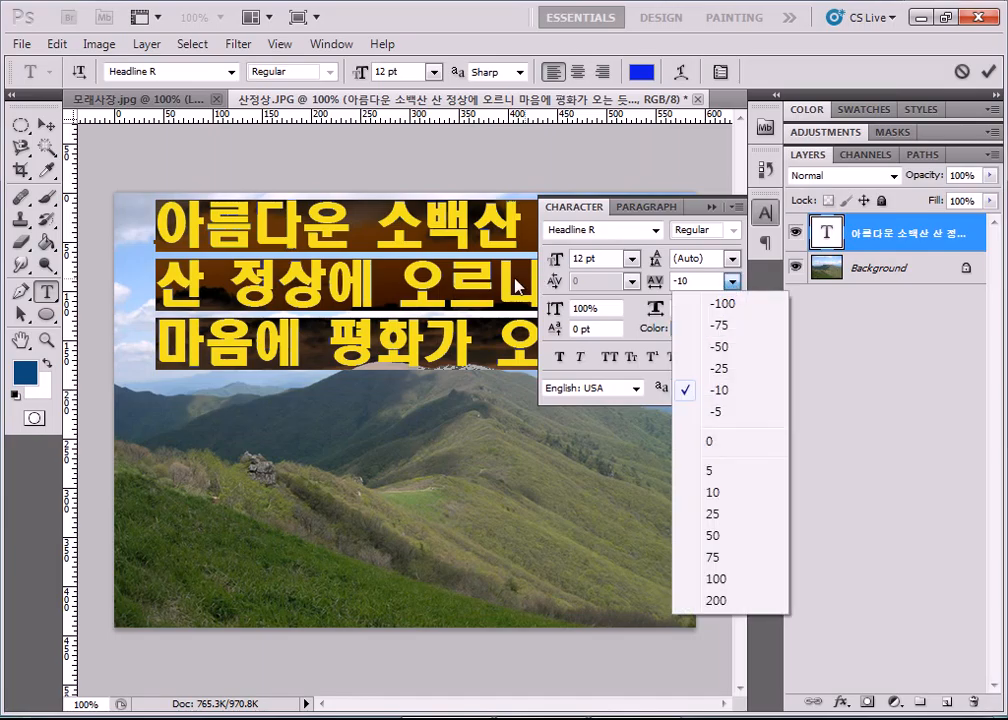
left_click(699, 349)
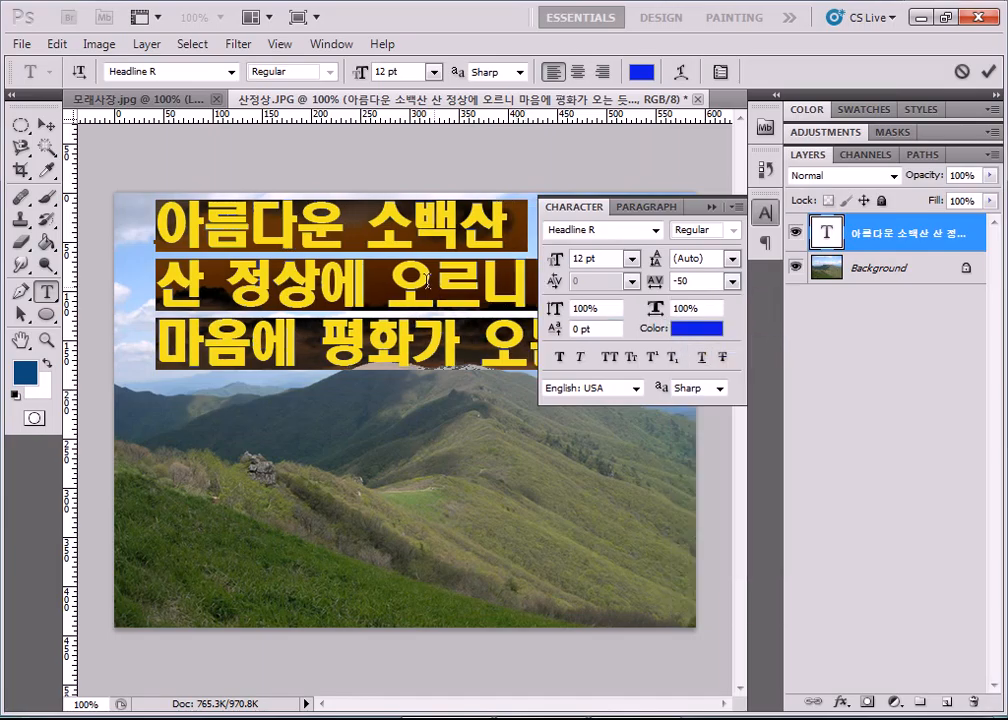
left_click(735, 284)
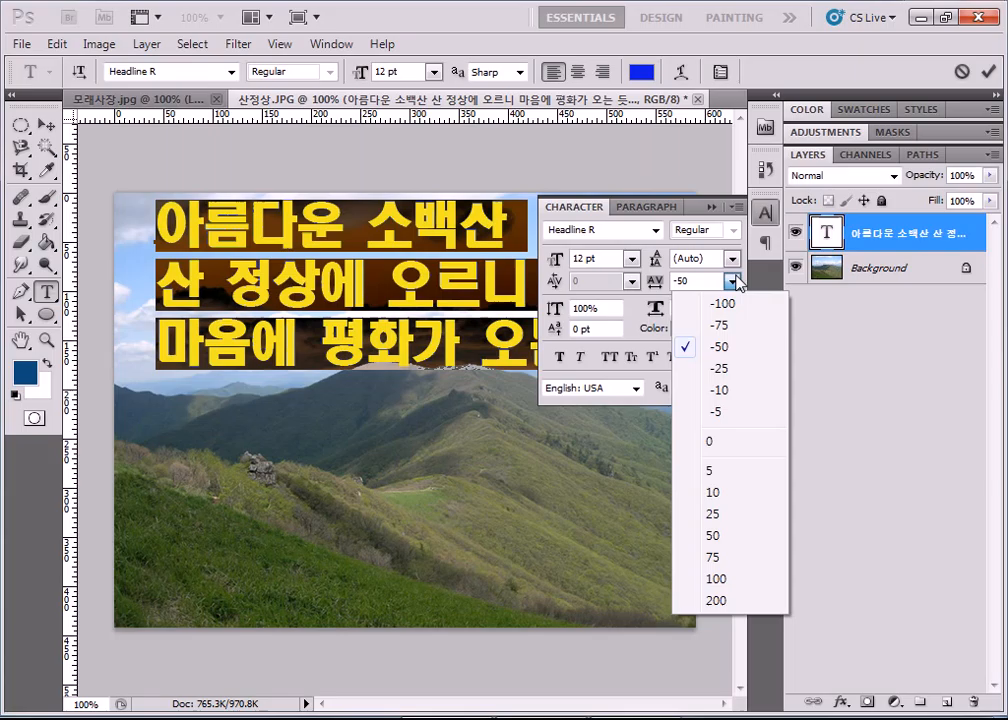
left_click(720, 301)
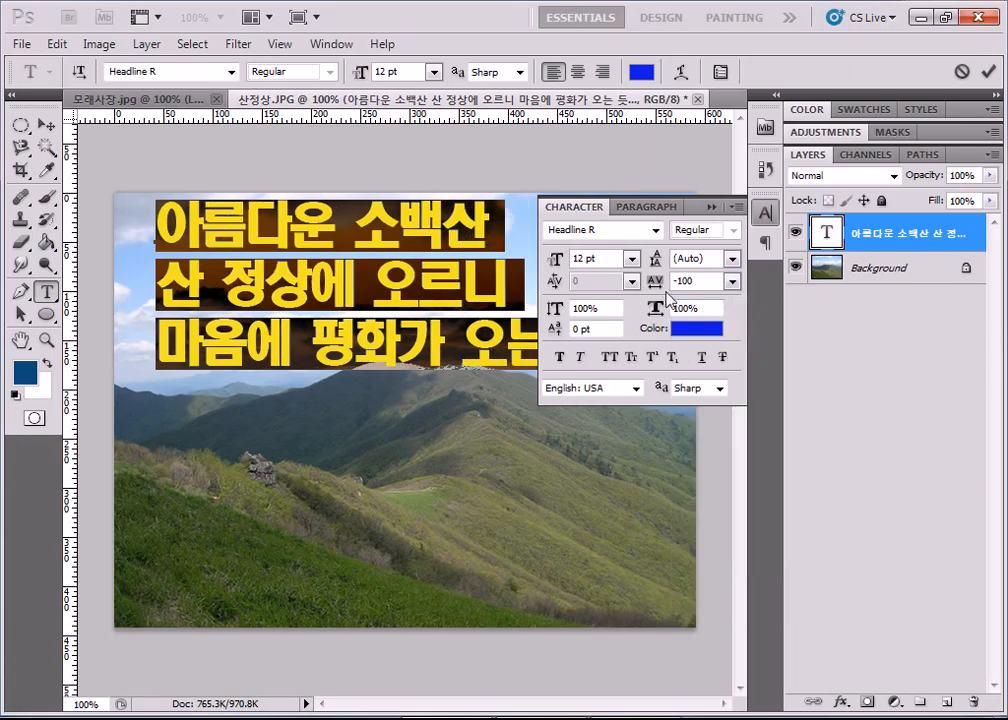
left_click(733, 282)
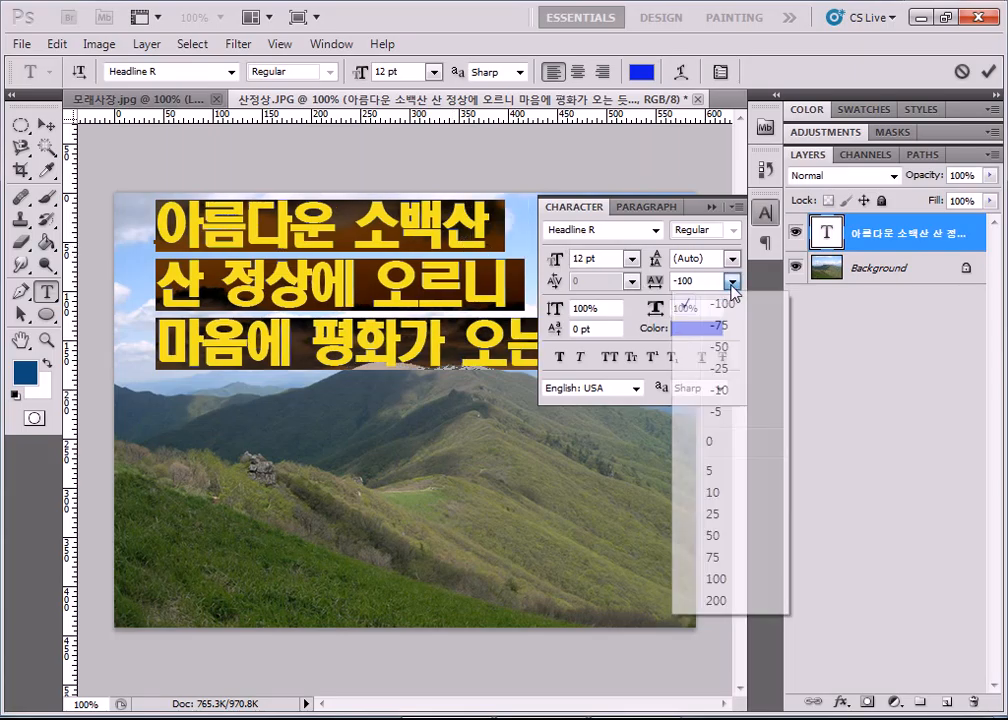
left_click(716, 579)
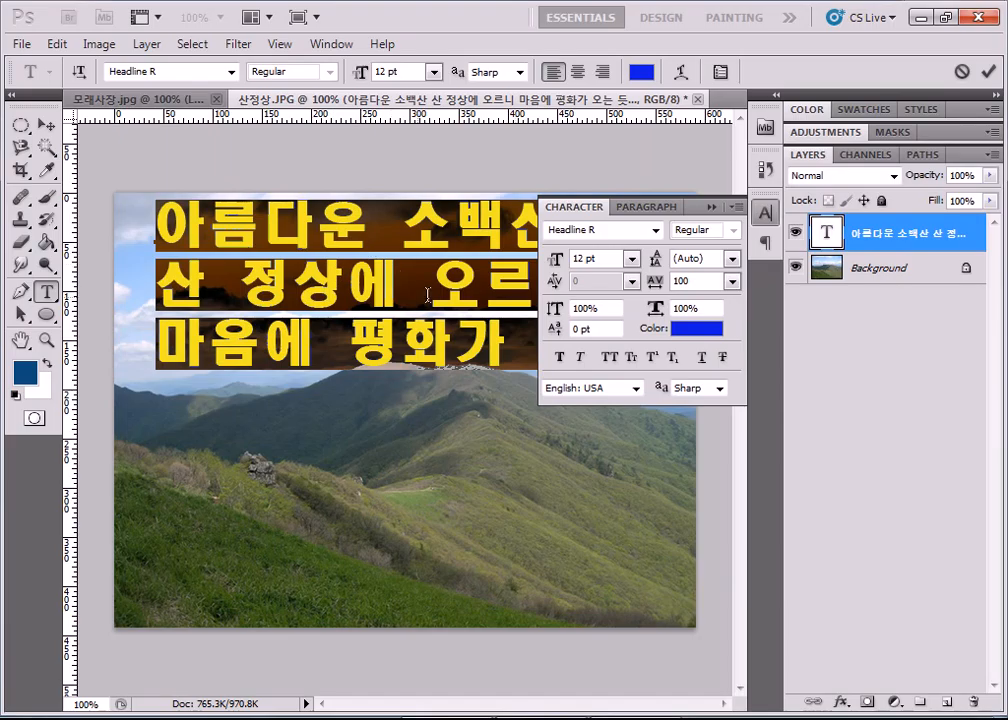
Step: Set the caption's tracking to 25 and check the available kerning options without changing them
left_click(733, 284)
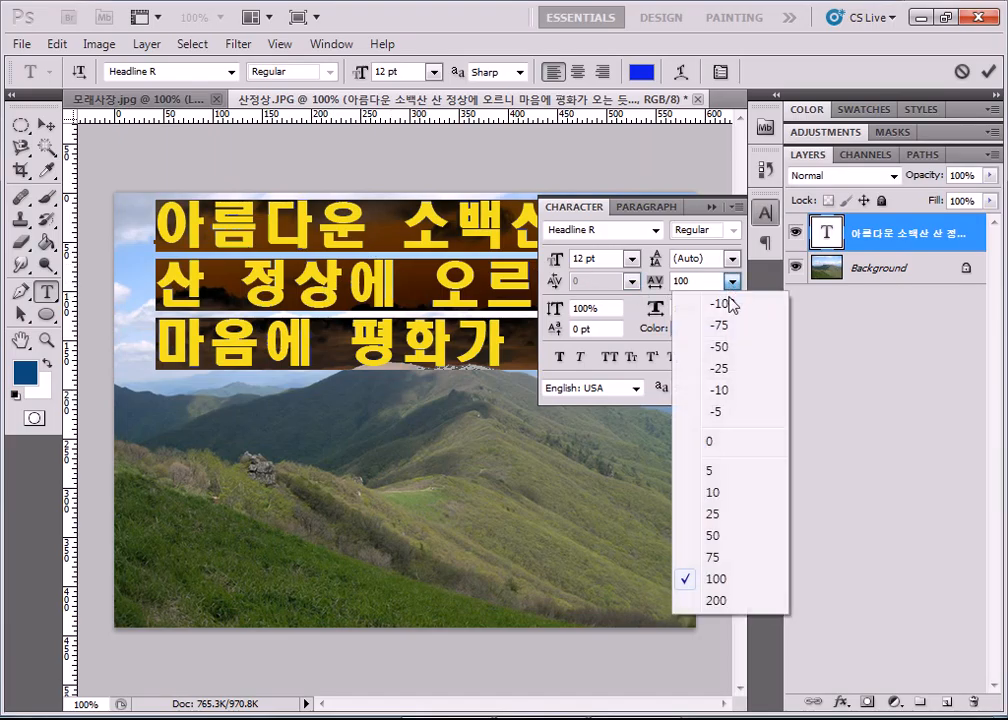
left_click(712, 513)
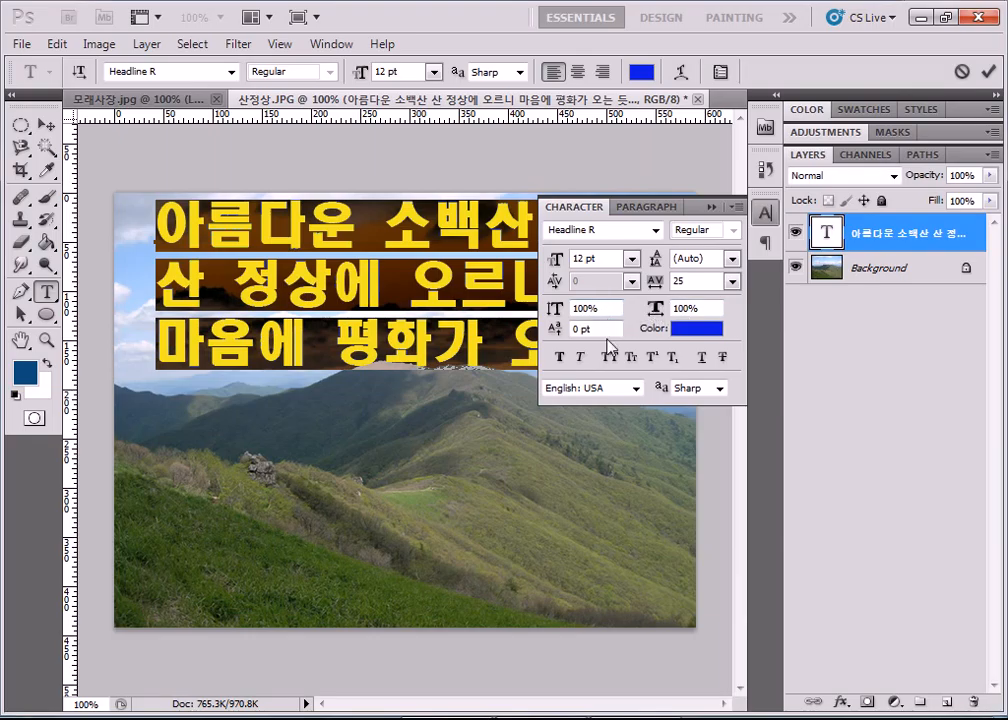
left_click(632, 282)
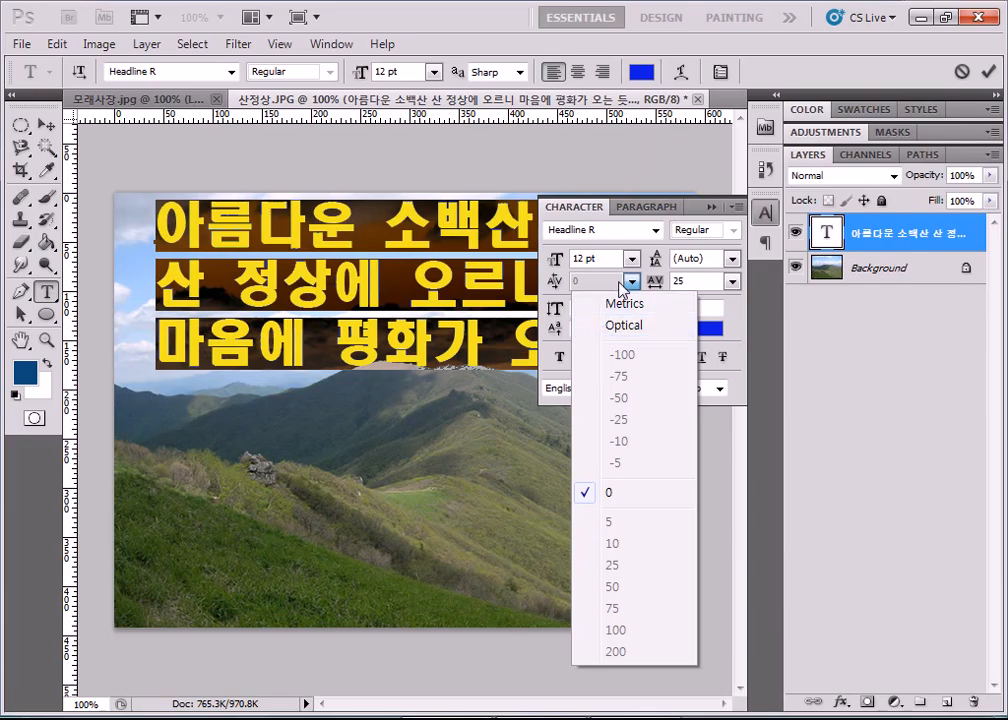
left_click(624, 287)
Step: Try vertical scales of 150% and 50% on the caption, and restore the vertical scale to 100%
left_click(607, 308)
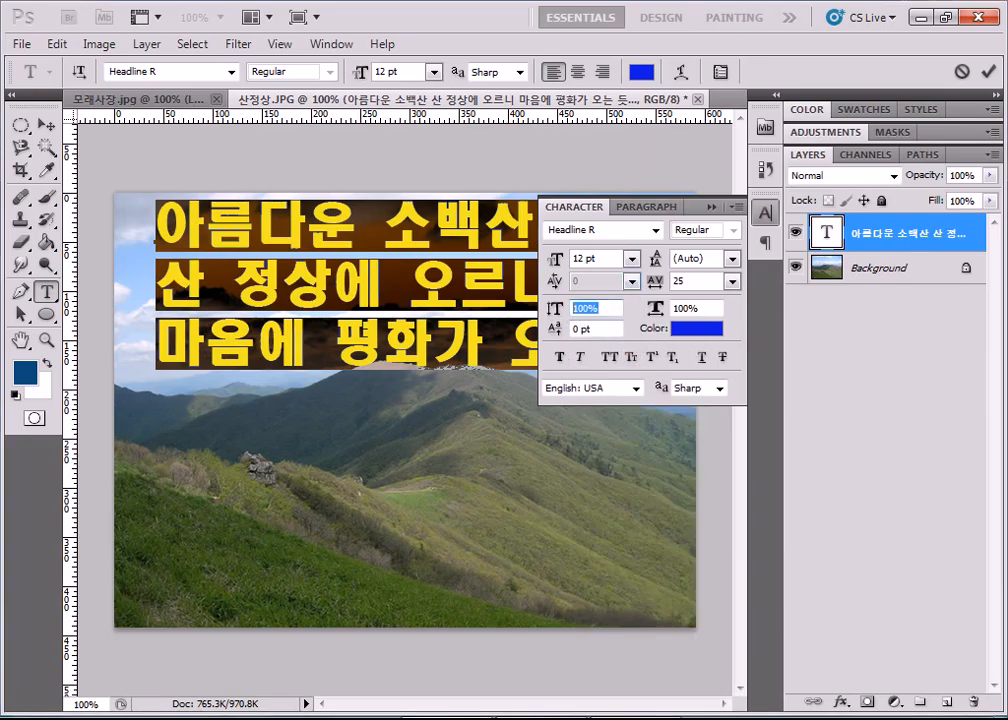
type("150")
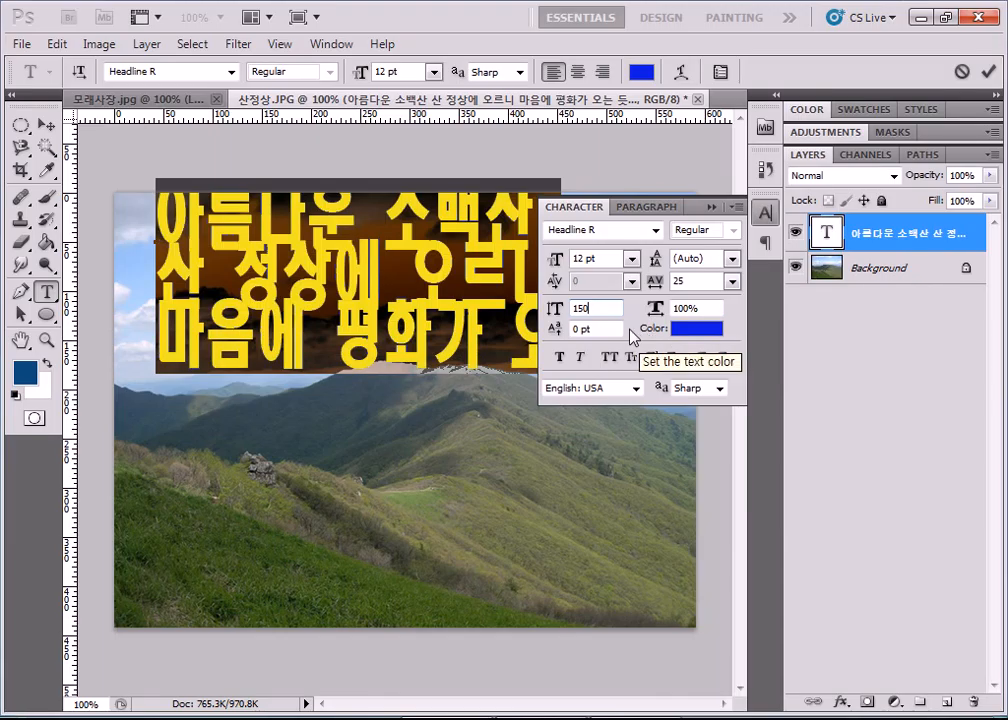
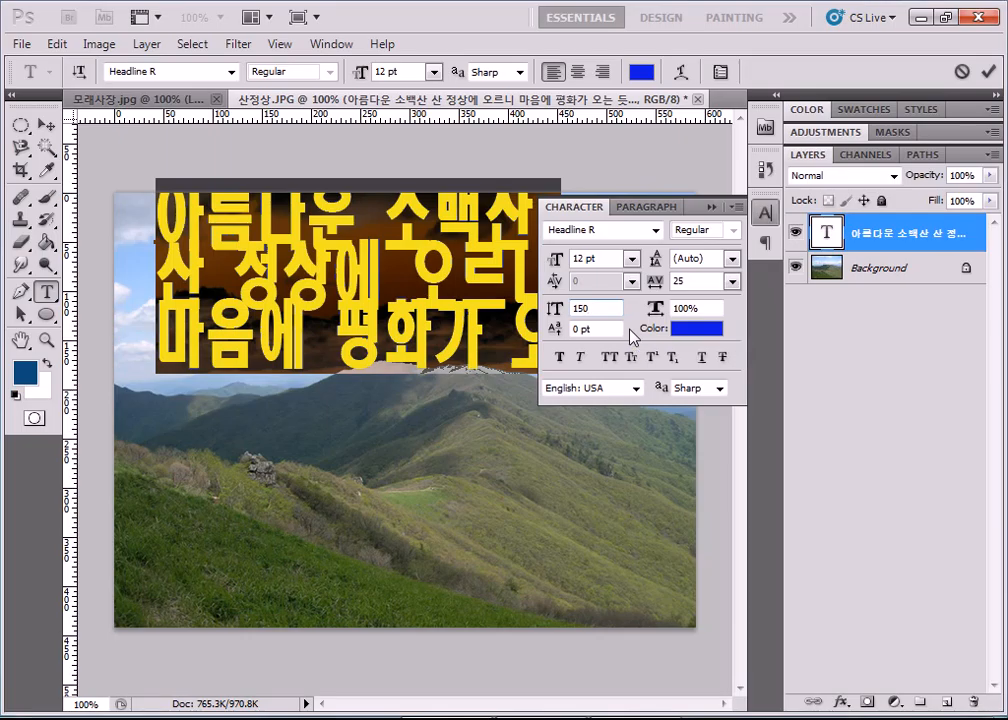
double_click(594, 305)
type("50")
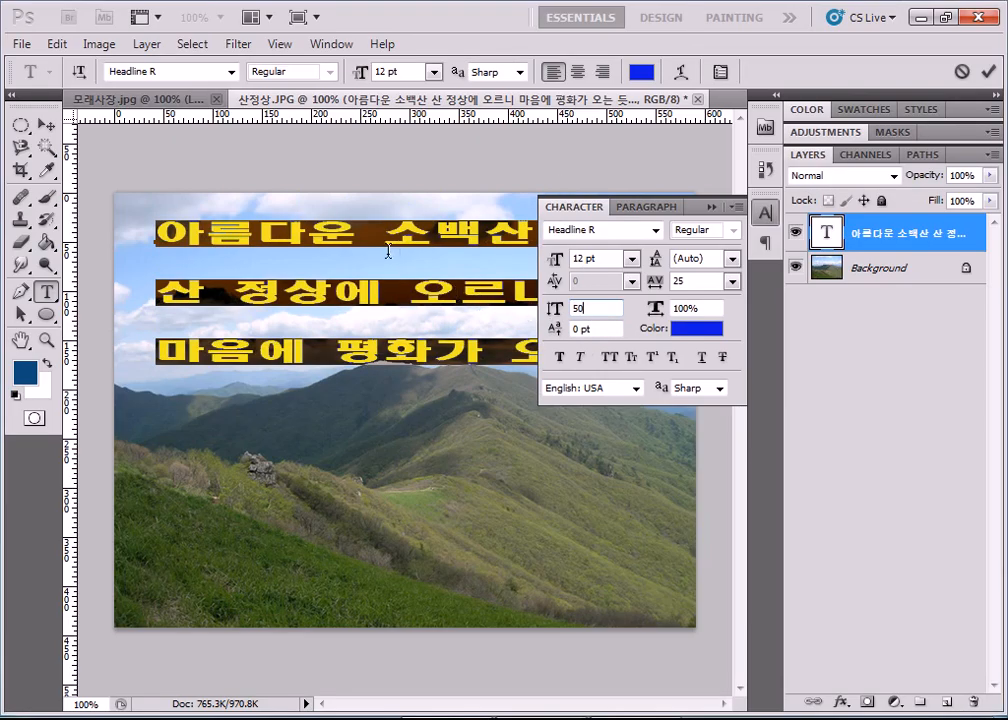
left_click_drag(592, 310, 547, 319)
type("100")
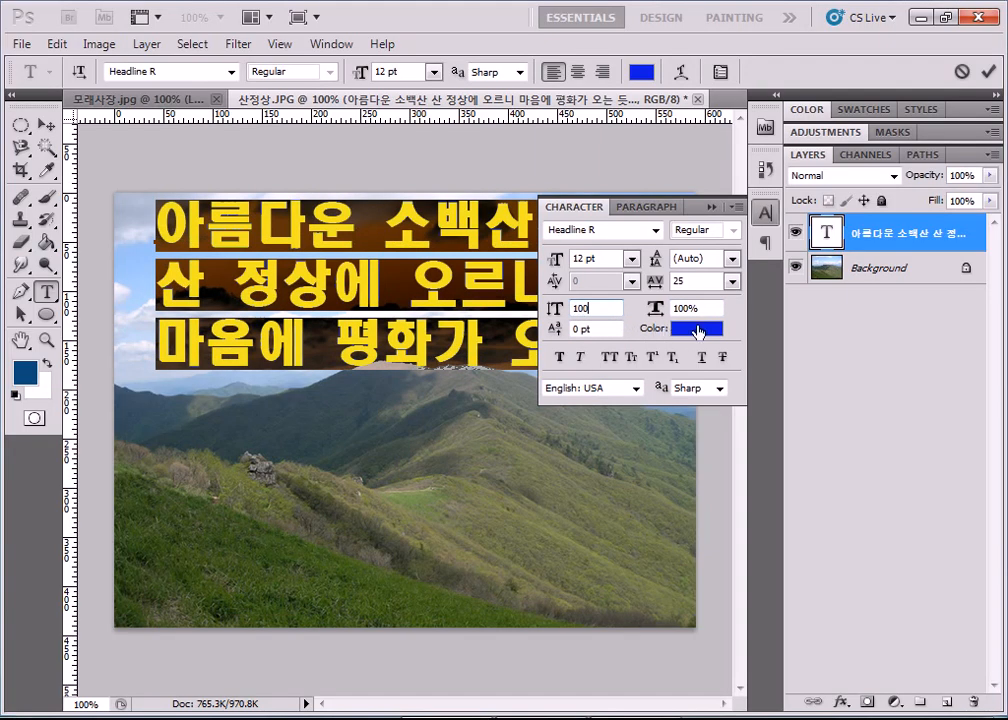
key("Return")
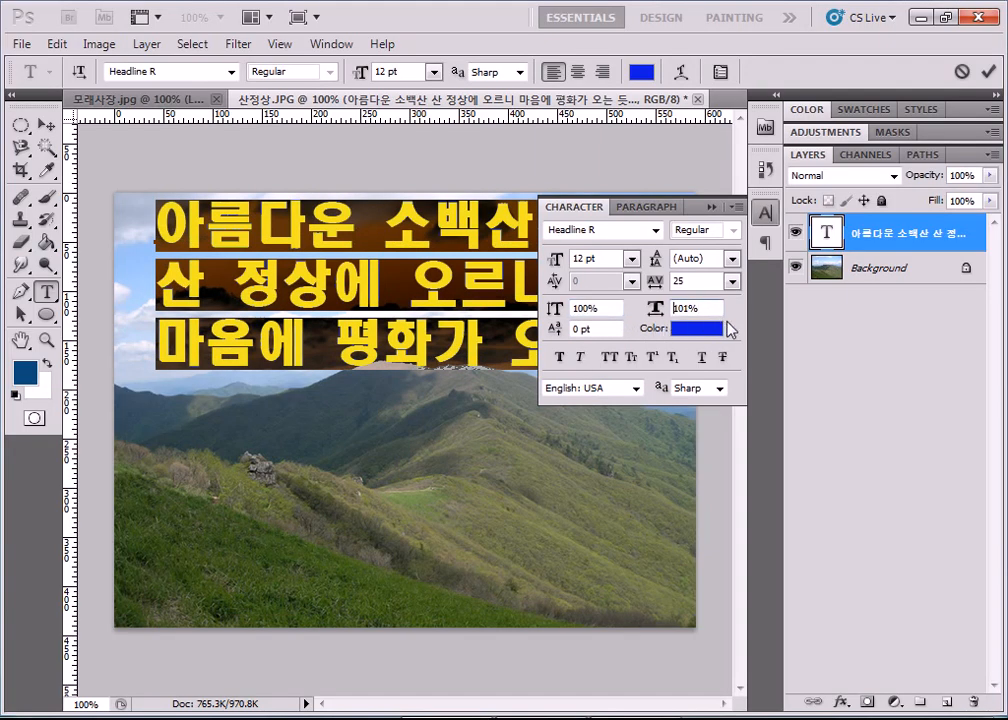
Step: Try widening the caption's characters by raising the horizontal scale in 1% increments past 120%
key("Up")
key("Up")
key("Up")
key("Up")
key("Up")
key("Up")
key("Up")
key("Up")
key("Up")
key("Up")
key("Up")
key("Up")
key("Up")
key("Up")
key("Up")
key("Up")
key("Up")
key("Up")
key("Up")
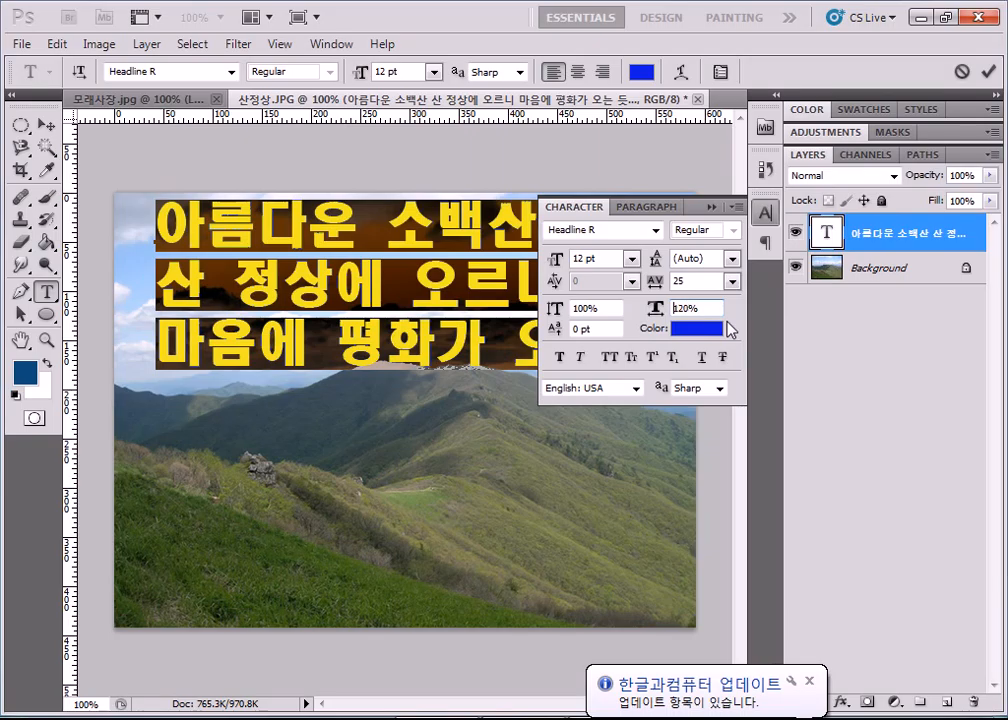
key("Up")
key("Up")
key("Up")
key("Up")
key("Up")
key("Up")
Step: Try a horizontal scale of 200% on the caption, and settle on 130%
left_click_drag(710, 308, 639, 326)
type("2")
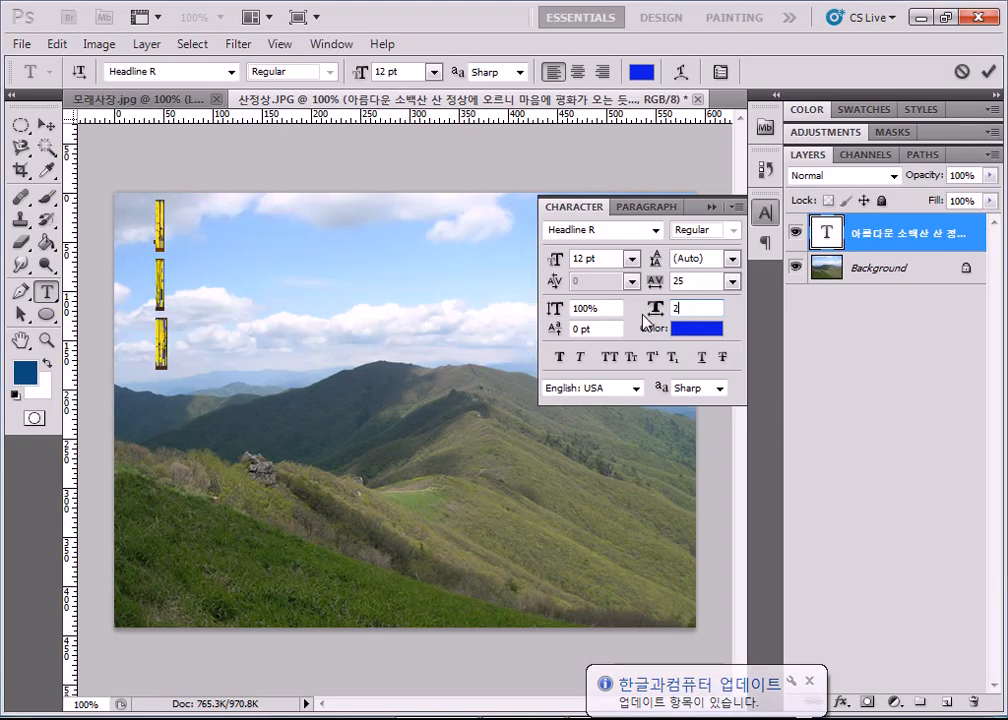
type("00")
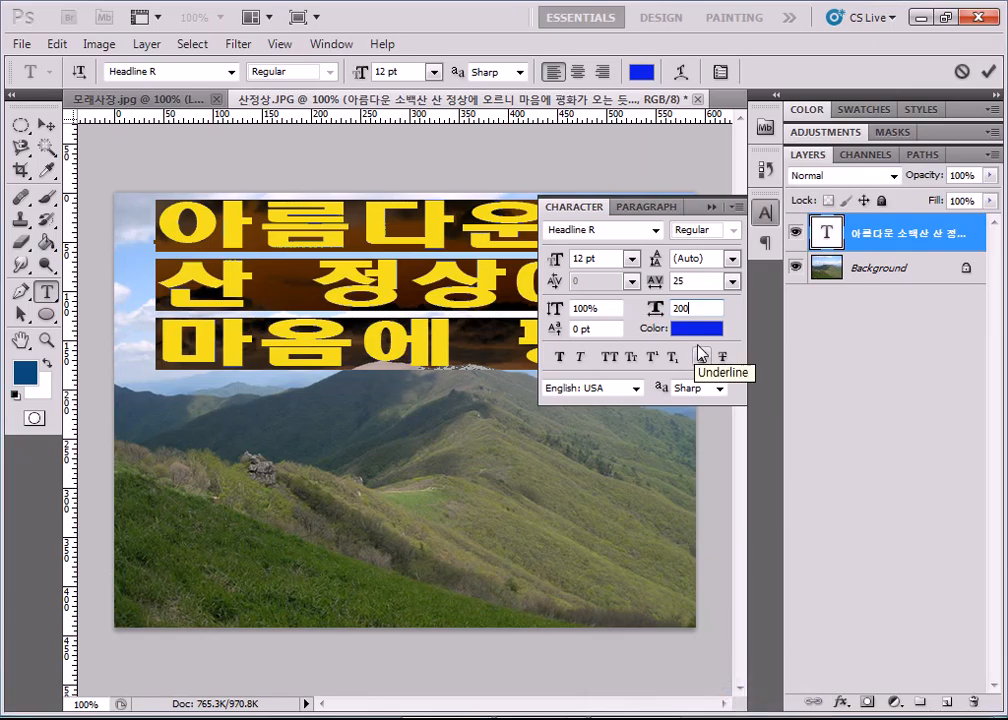
left_click(656, 318)
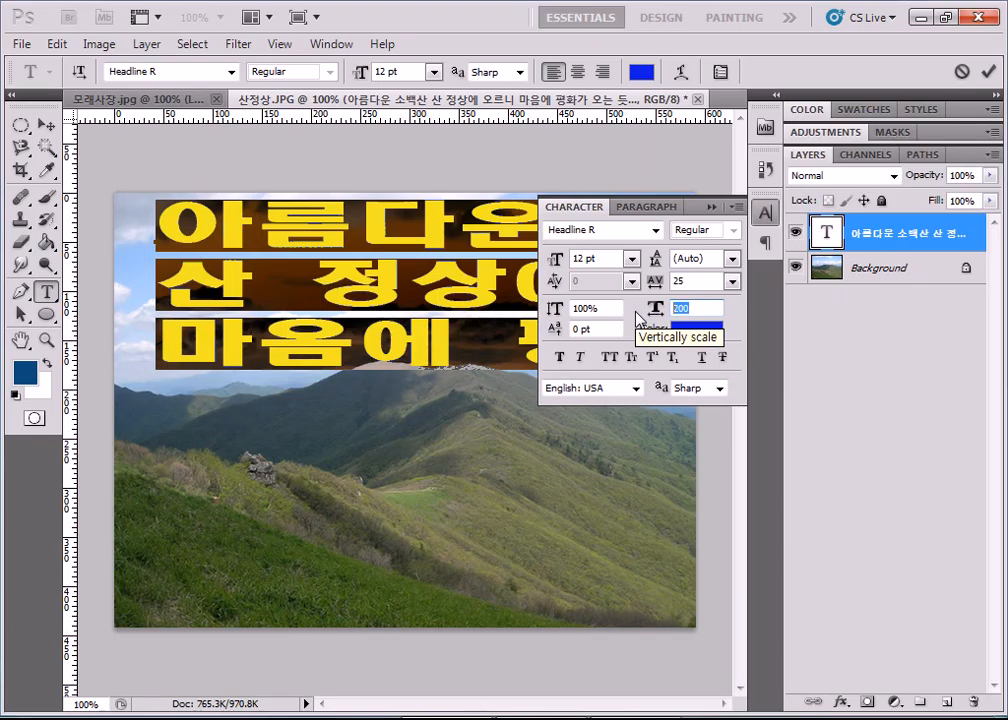
type("130")
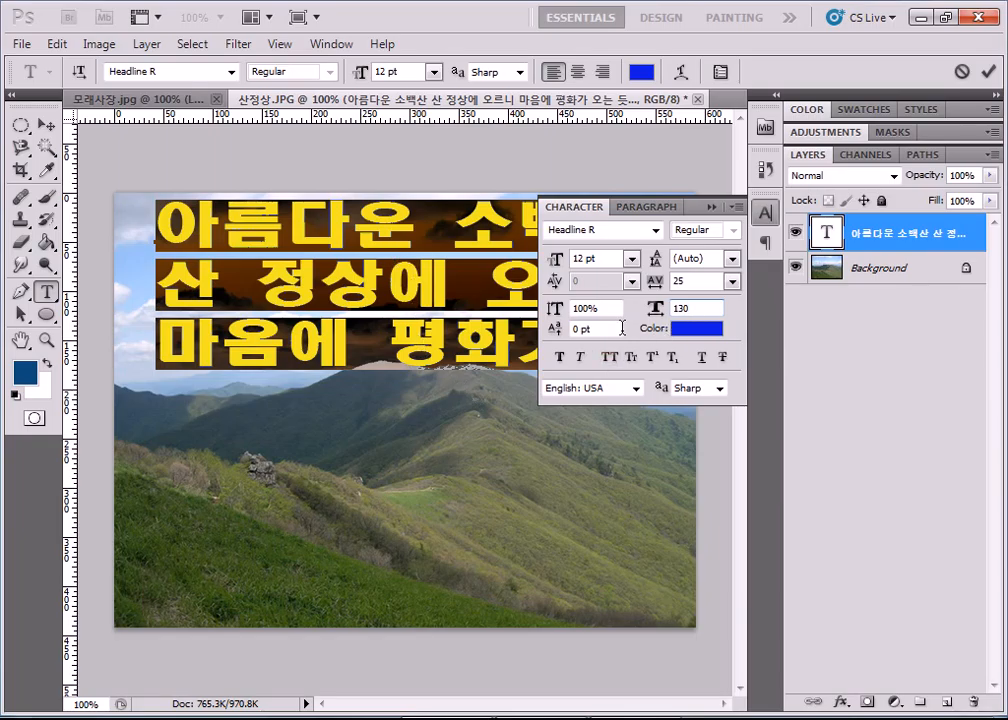
Step: Try a baseline shift of 10 pt on the caption, and restore the baseline shift to 0 pt
key("Tab")
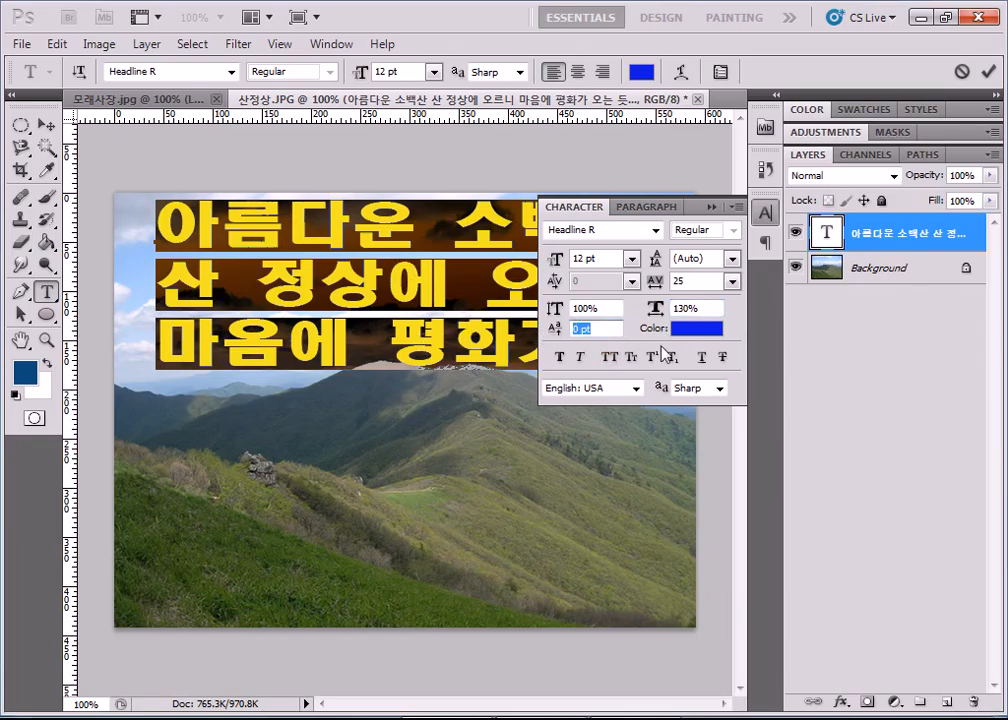
type("10")
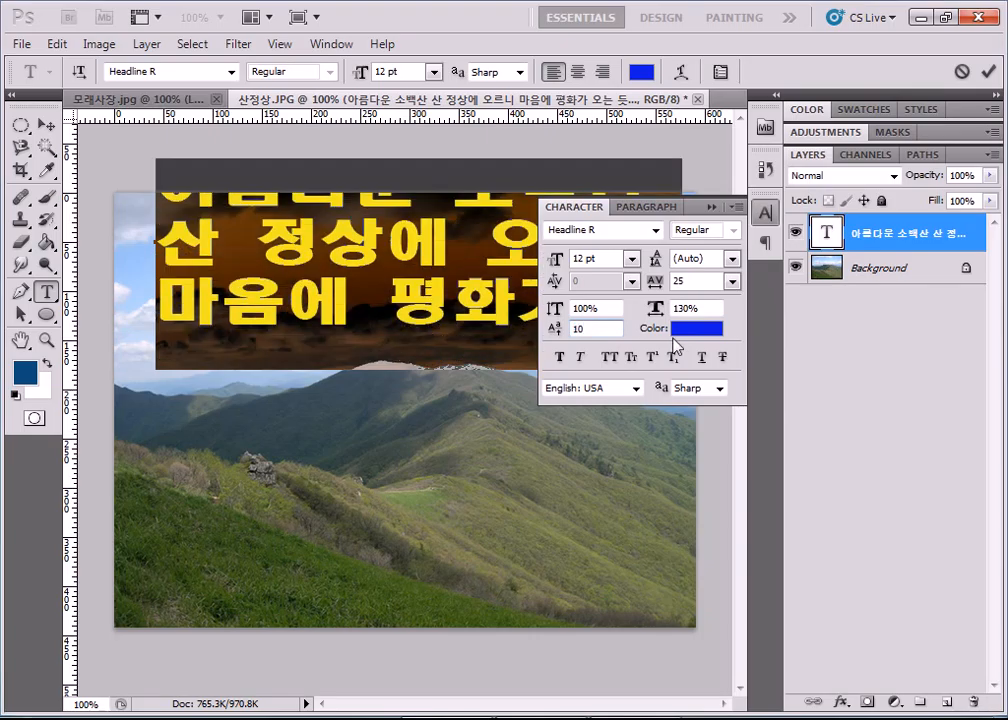
key("Tab")
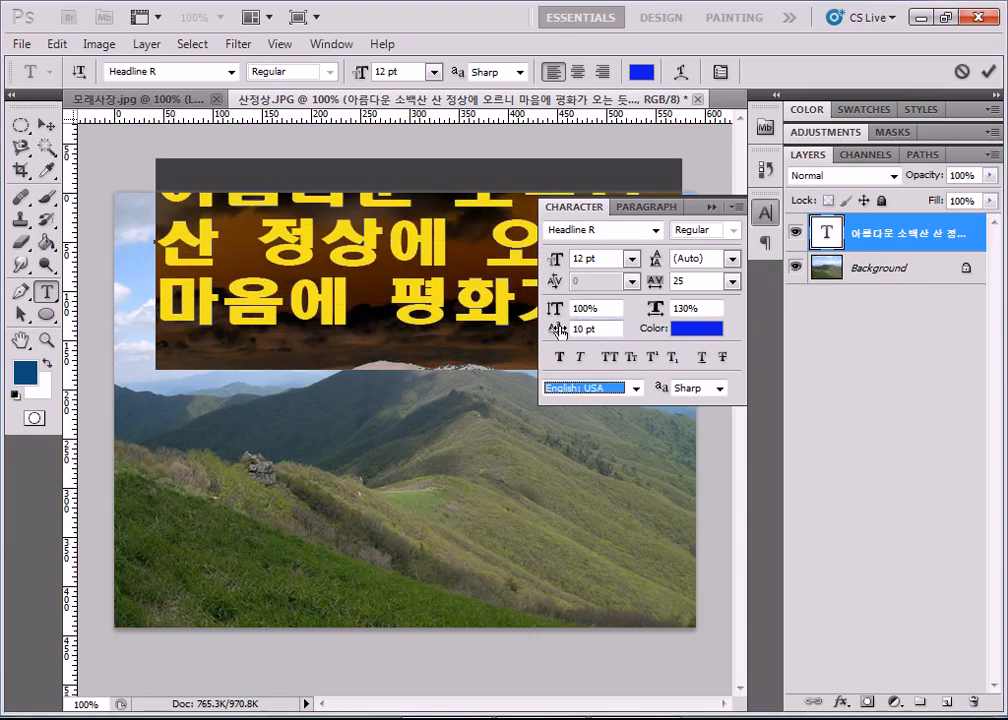
left_click(600, 328)
type("0")
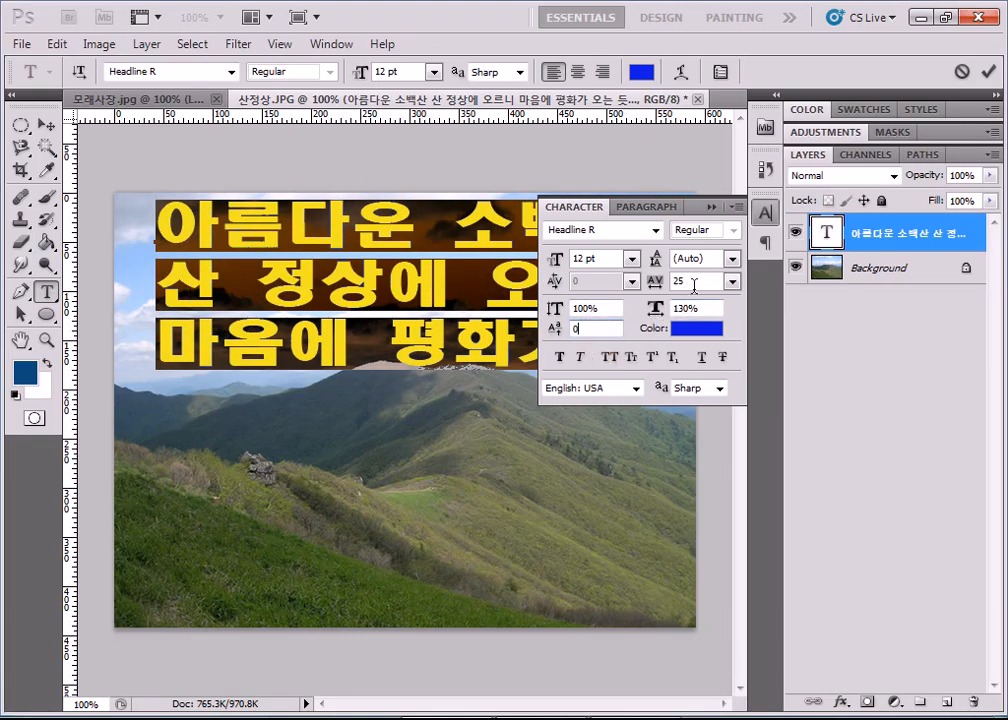
Step: Try centre alignment on the caption's paragraphs, and restore left alignment
left_click(650, 208)
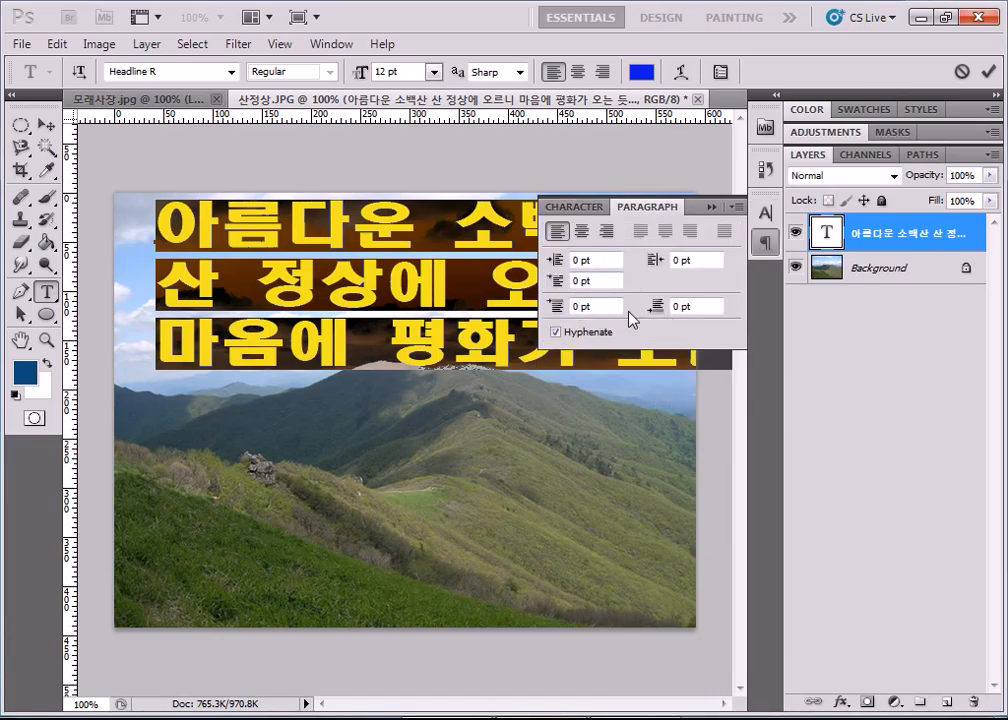
left_click(583, 232)
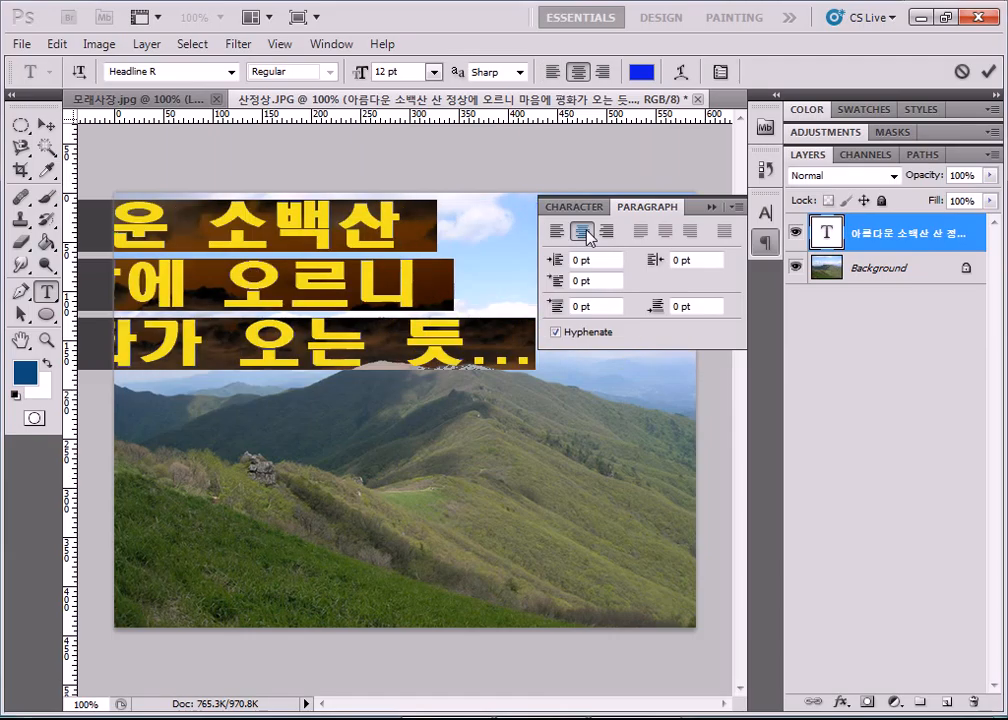
left_click(558, 231)
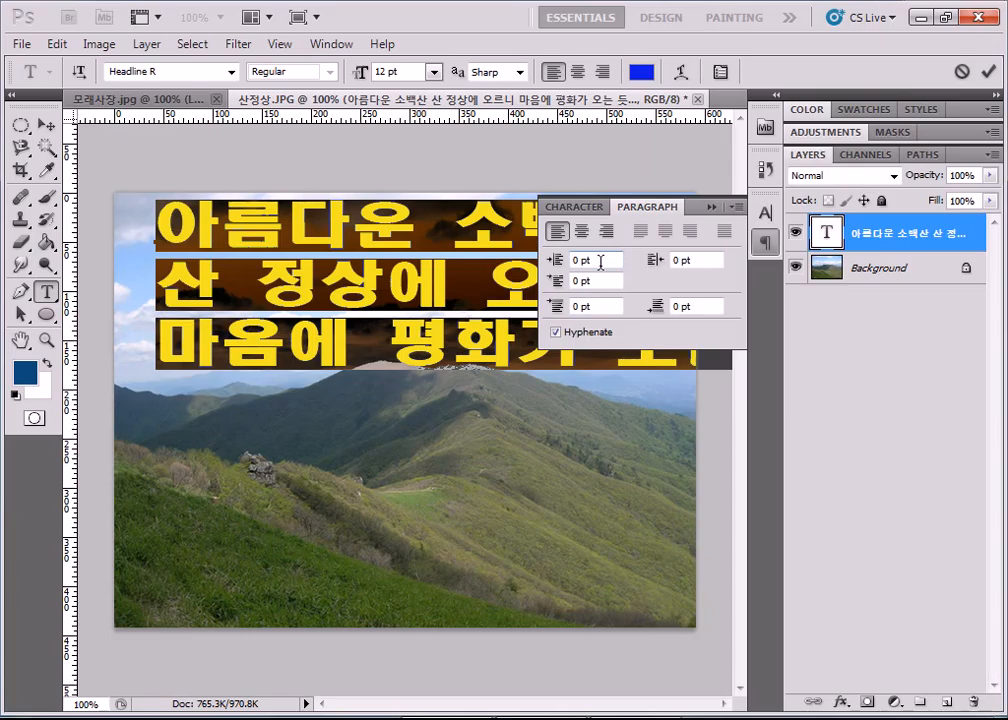
left_click(588, 206)
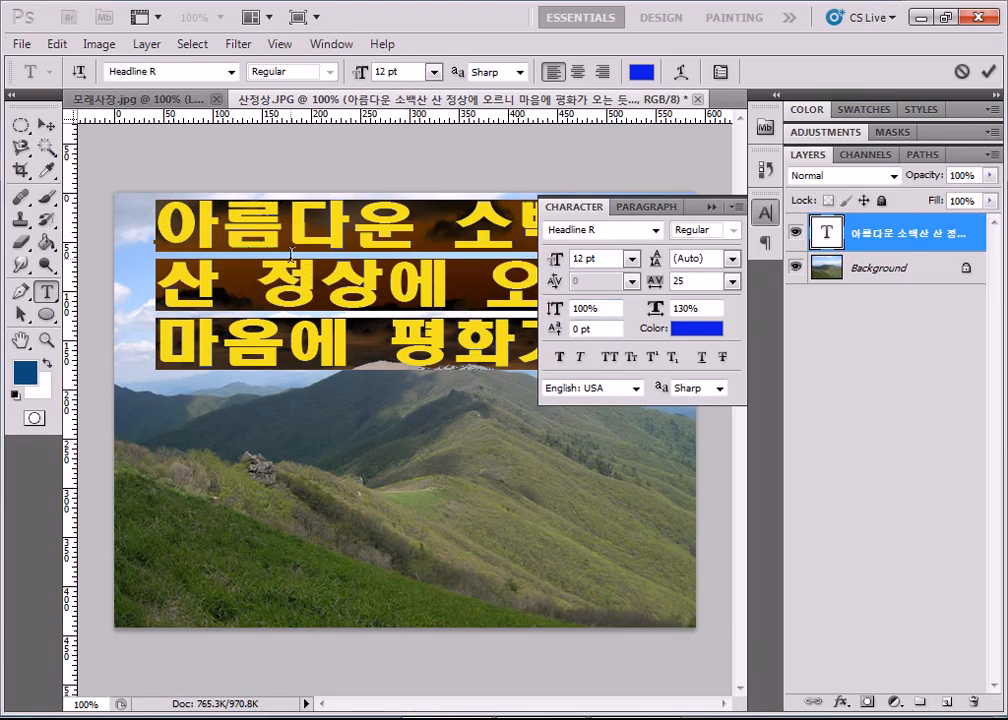
Step: Set the caption's font size to 9 pt and commit the text edit
left_click(712, 206)
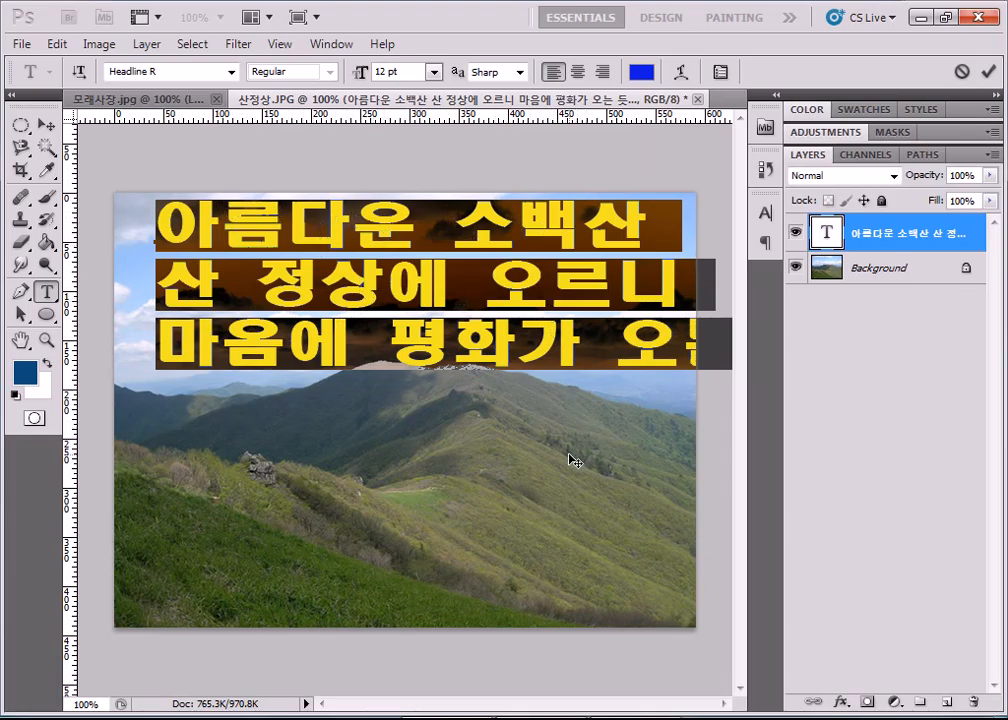
left_click(434, 72)
left_click(418, 165)
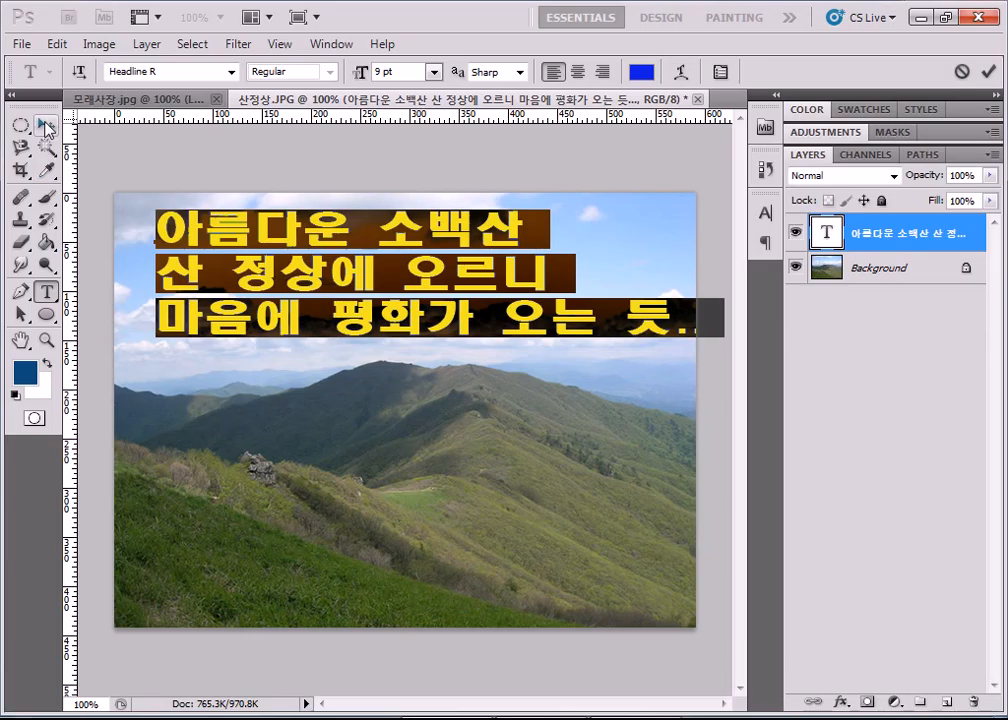
left_click(988, 72)
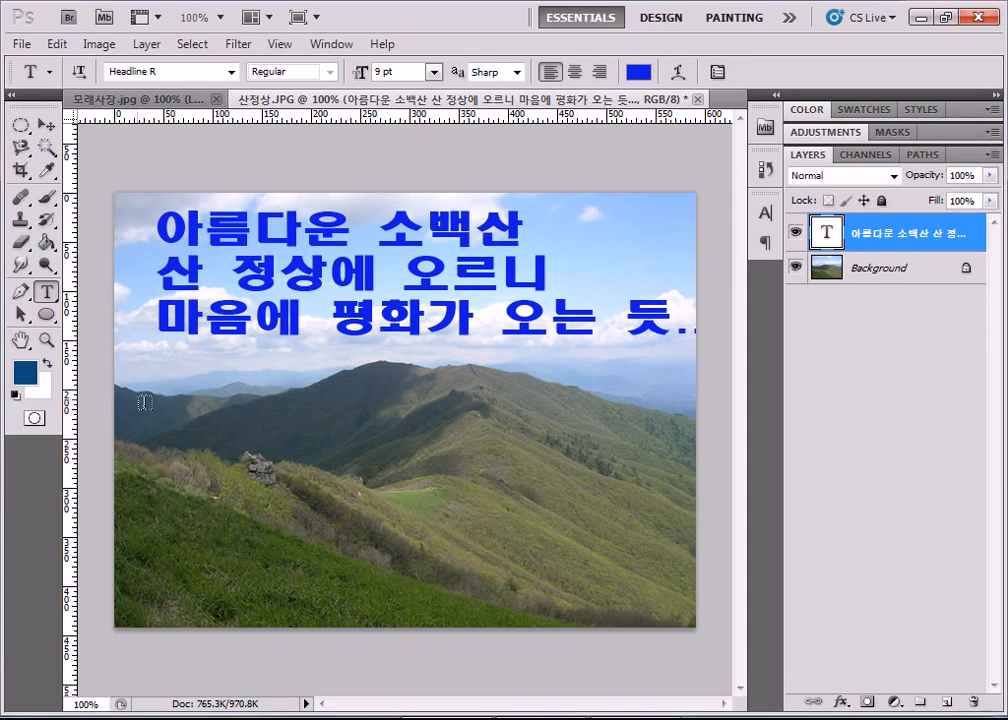
Step: Add two separate text layers on the mountain slopes, "아름다운" on the left slope and "소백산" on the lower right slope
left_click(187, 440)
type("아름다운")
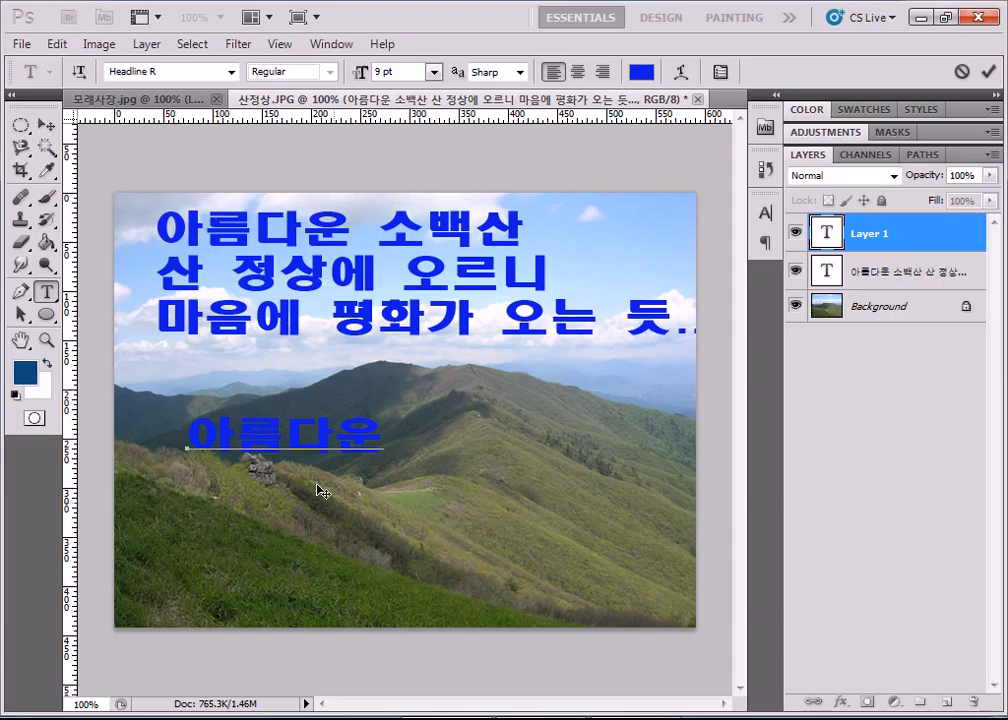
left_click(989, 72)
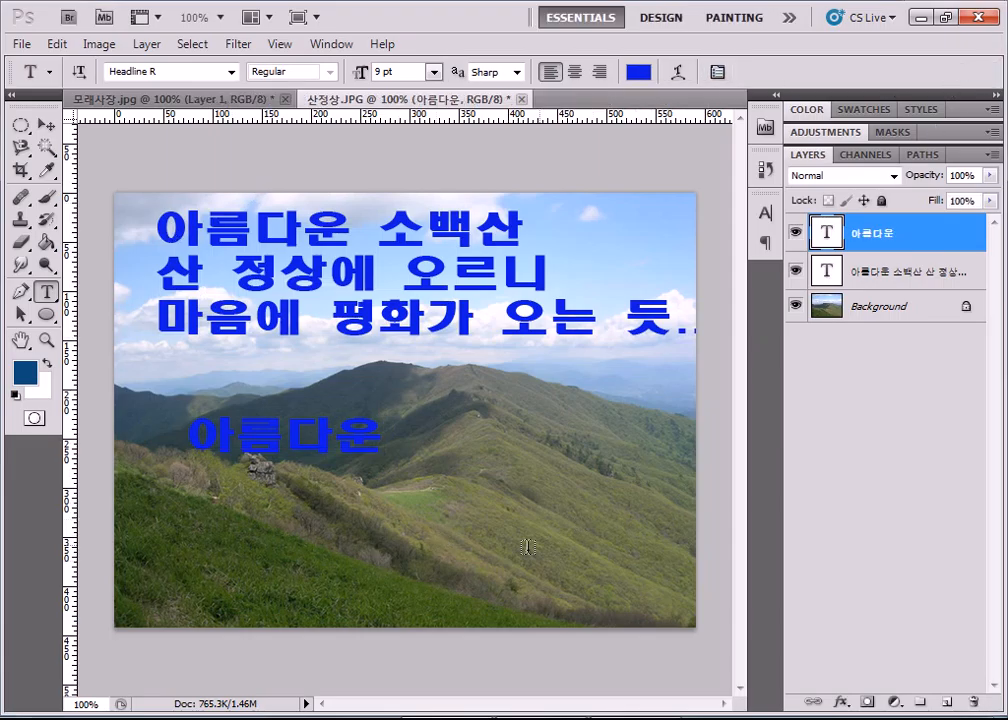
left_click(486, 550)
type("ㅅ소백산")
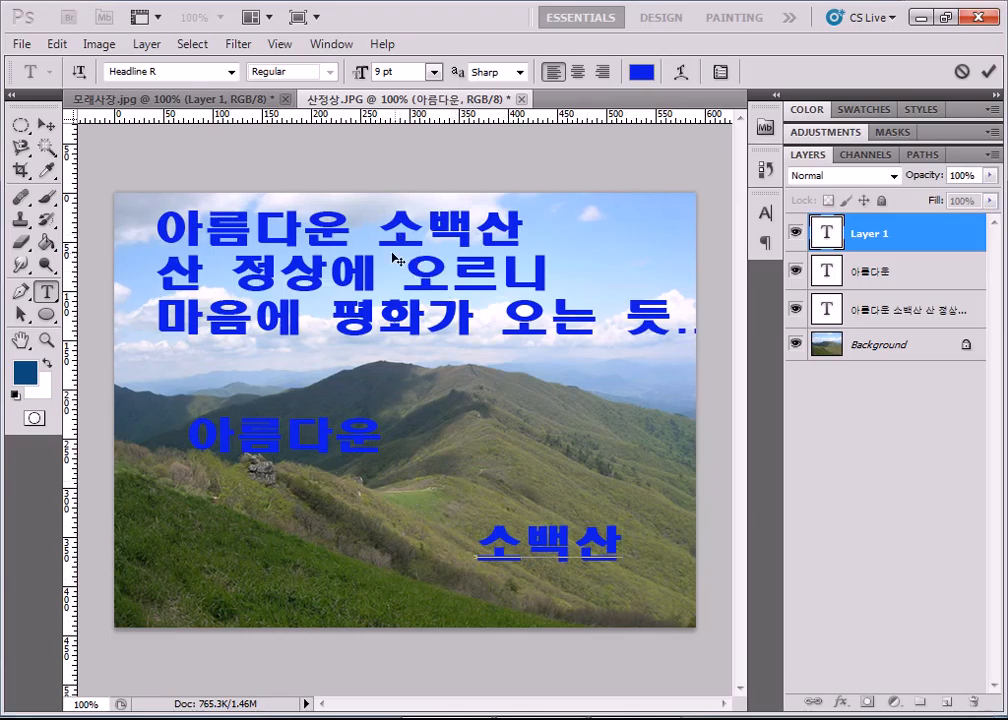
Step: Move the three-line caption left so its last line fits within the photo, and hide its layer
left_click(46, 124)
mouse_move(319, 271)
left_mouse_down()
mouse_move(346, 304)
mouse_move(307, 286)
mouse_move(393, 271)
mouse_move(342, 236)
mouse_move(330, 264)
left_mouse_up()
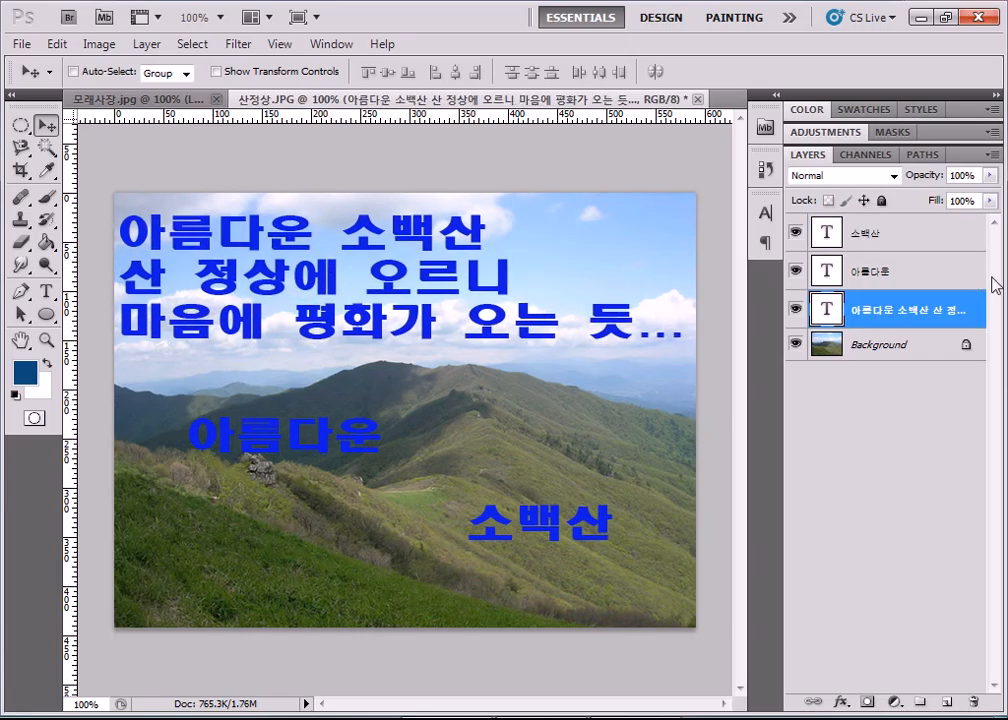
left_click(796, 309)
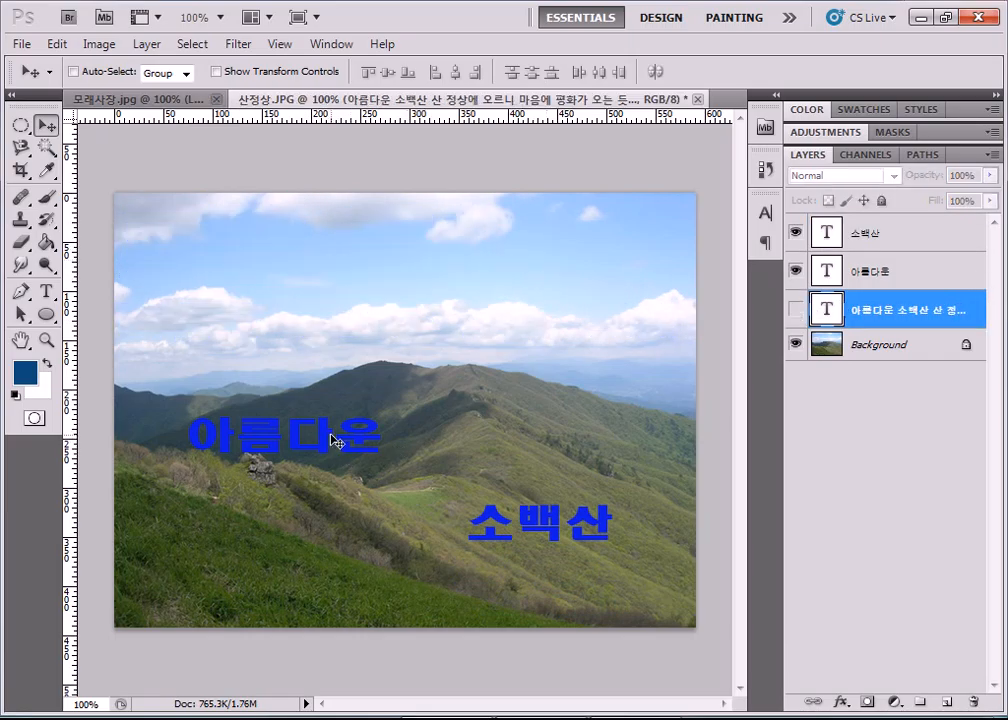
Step: Move the word "아름다운" to the upper left of the sky and "소백산" to just above the right-hand ridge
left_click_drag(342, 439, 352, 414)
left_click_drag(331, 292, 278, 125)
left_click_drag(545, 504, 599, 352)
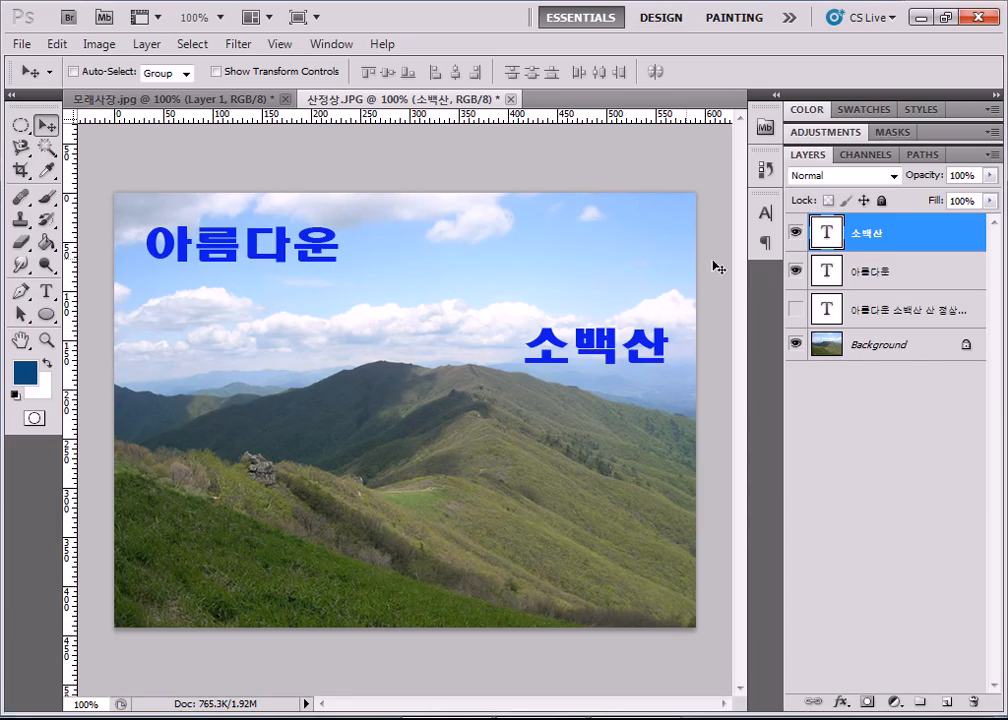
Step: Hide the "소백산" and "아름다운" layers and show the three-line caption
left_click(796, 234)
left_click(796, 268)
left_click(796, 309)
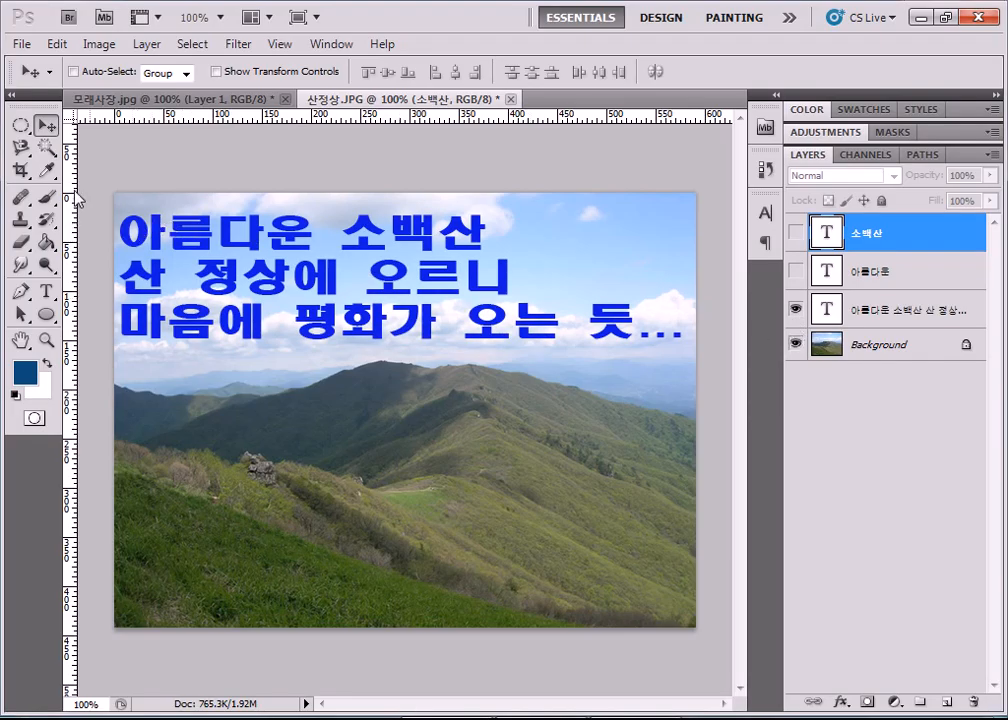
Step: Select the entire three-line caption and set its font size to 6 pt
left_click(46, 291)
left_click_drag(117, 232, 686, 333)
left_click(433, 72)
left_click(414, 125)
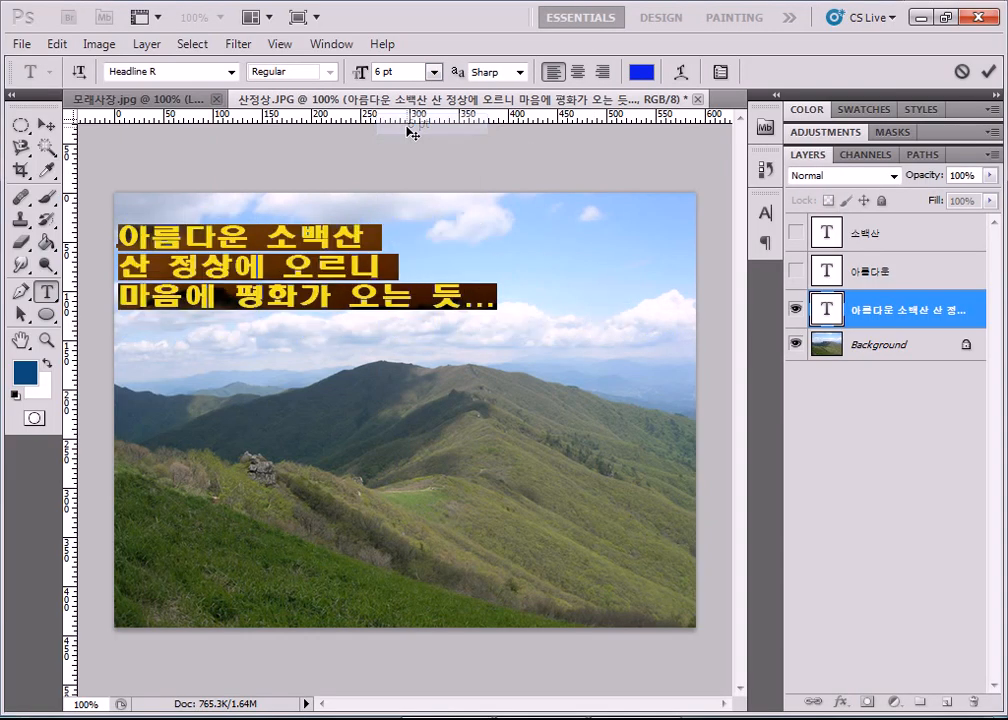
Step: Centre-align the caption's three lines and move the caption to the middle of the sky
left_click(719, 72)
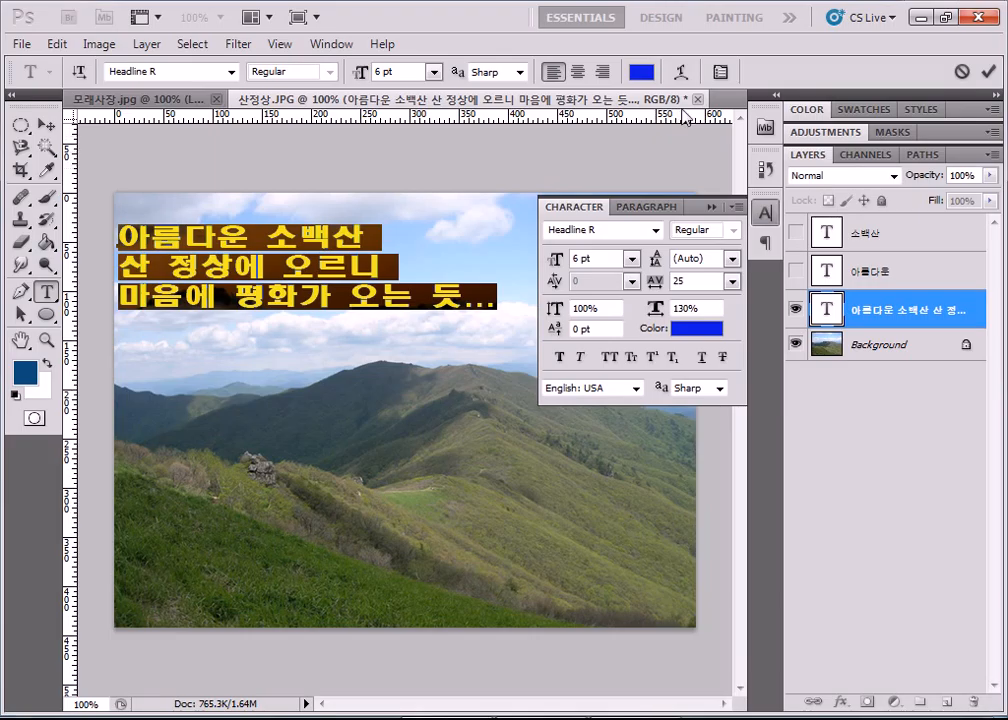
left_click(655, 209)
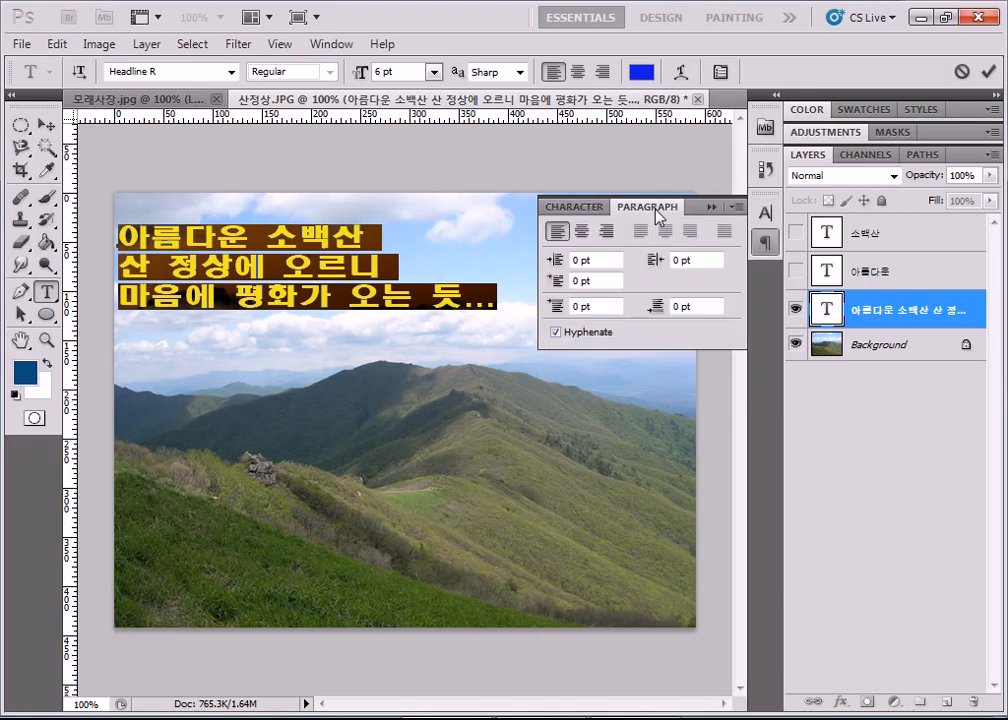
left_click(583, 231)
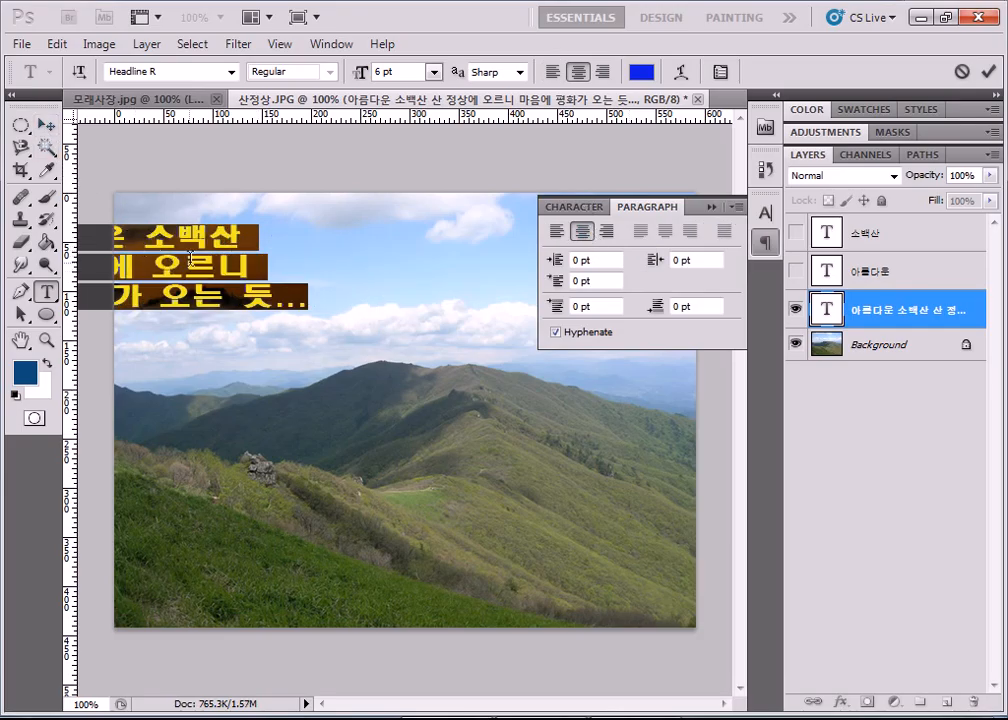
left_click(45, 125)
left_click_drag(172, 257, 451, 271)
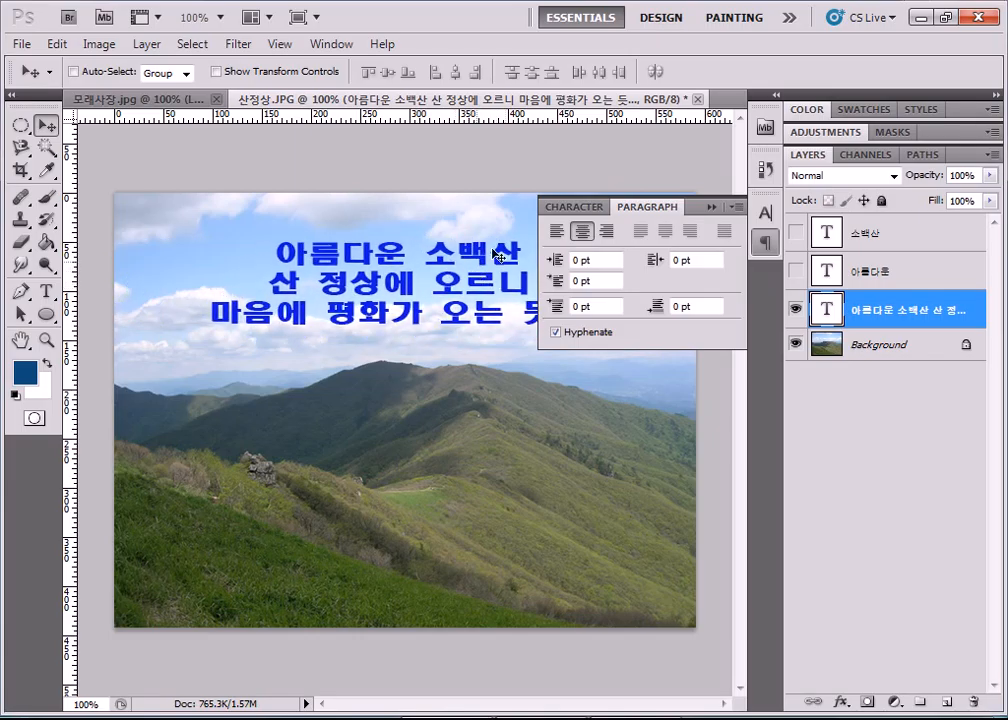
Step: Try a 50 pt first-line indent and left alignment on the caption, restoring the 0 pt indent and centre alignment
left_click(583, 208)
left_click(645, 208)
left_click(46, 291)
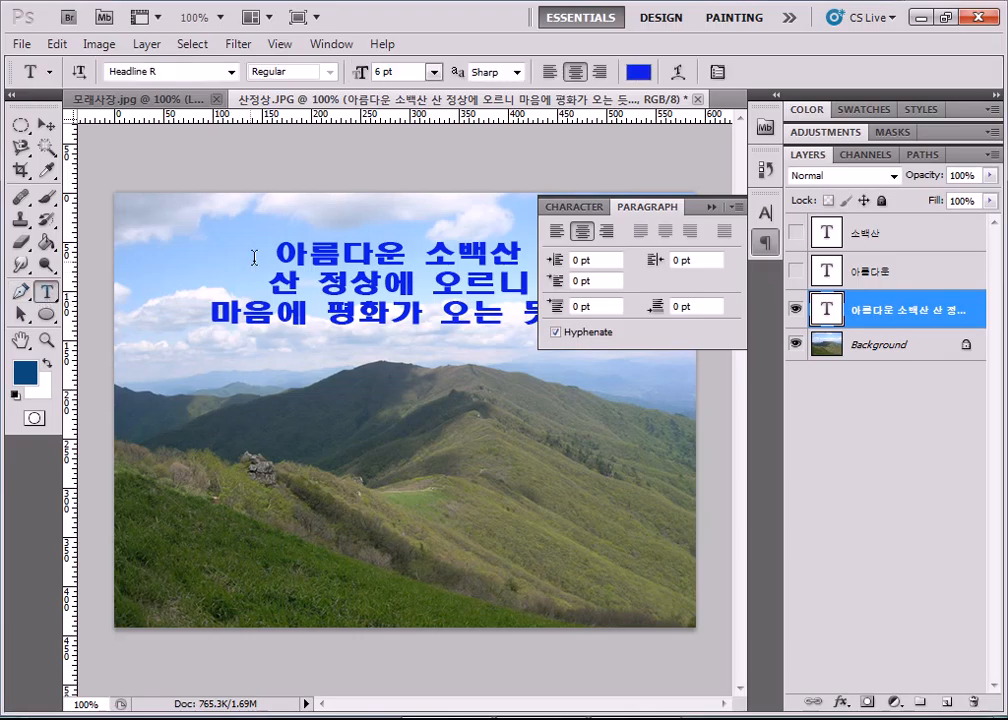
left_click_drag(278, 250, 612, 342)
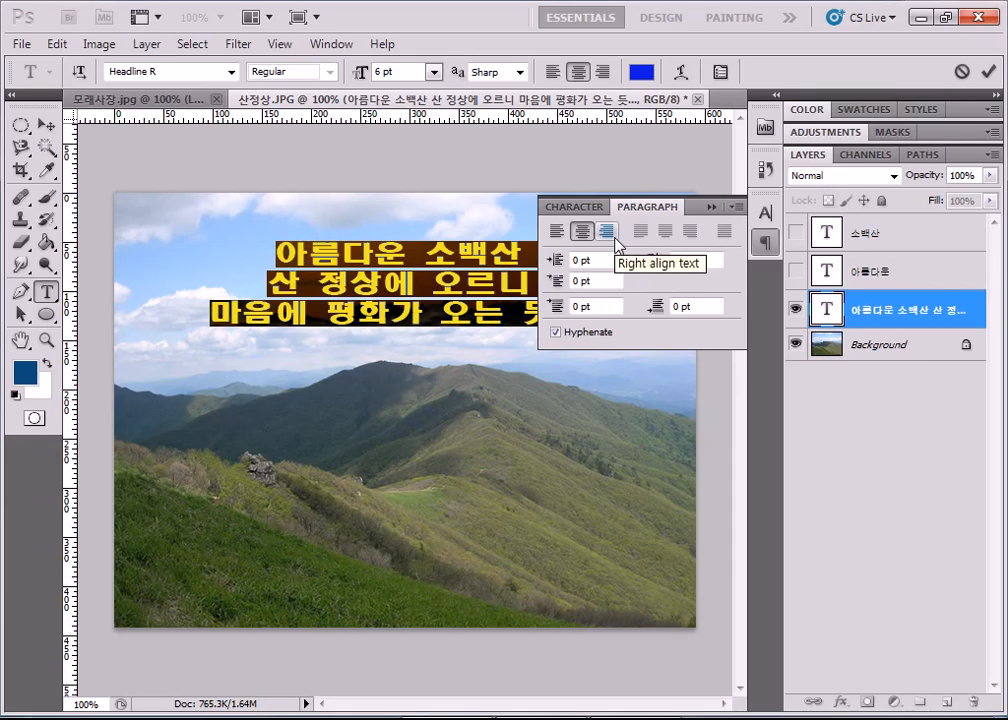
left_click(574, 280)
type("5")
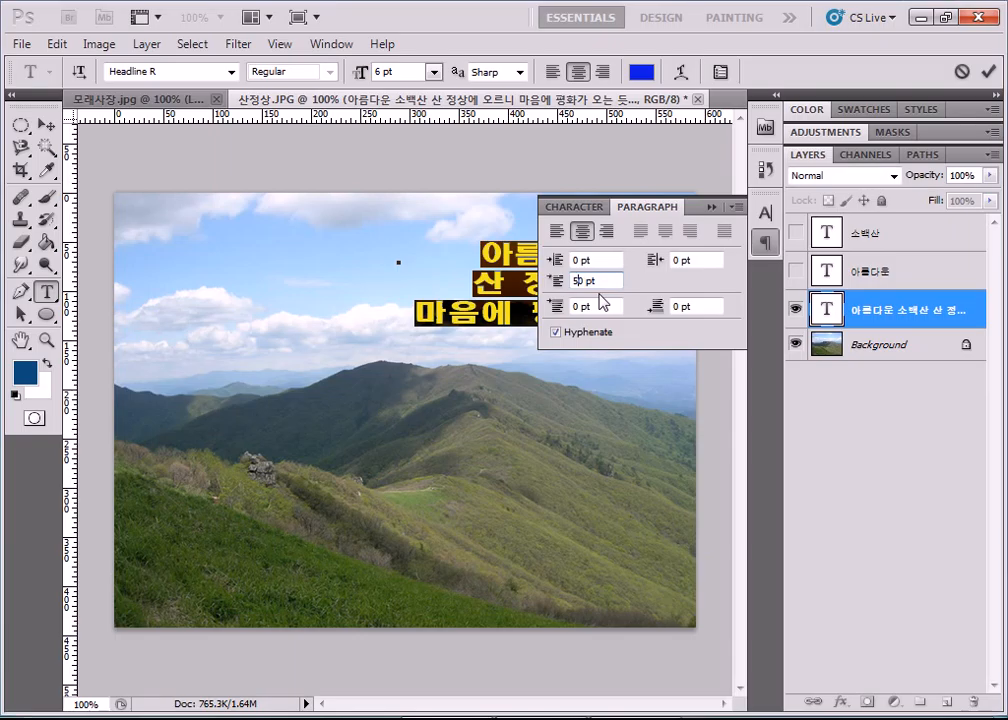
key("BackSpace")
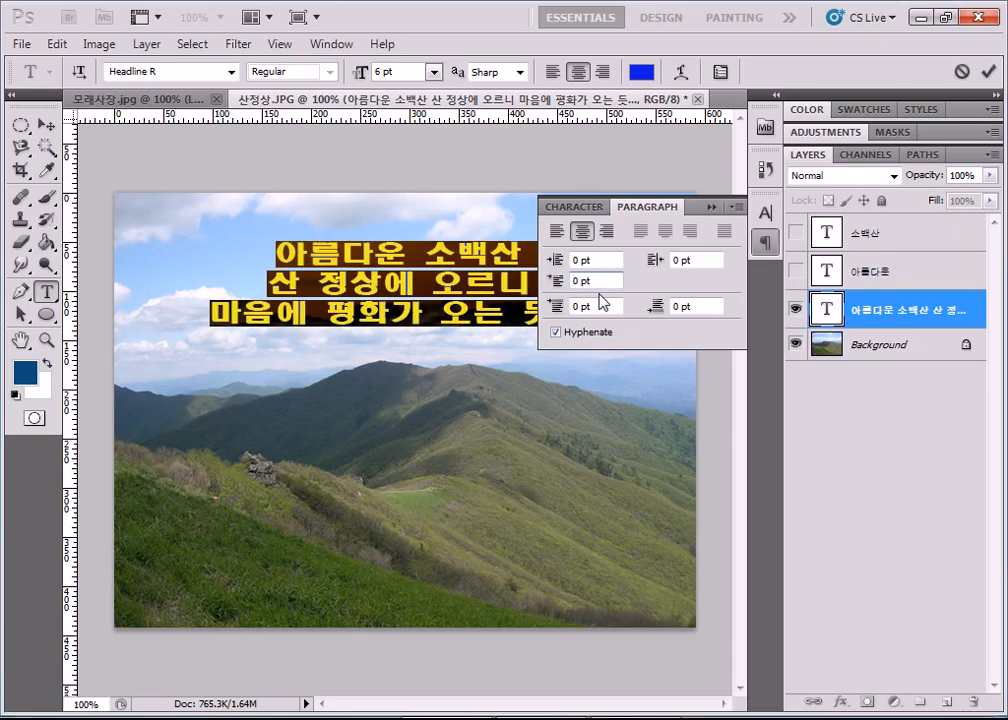
left_click(557, 232)
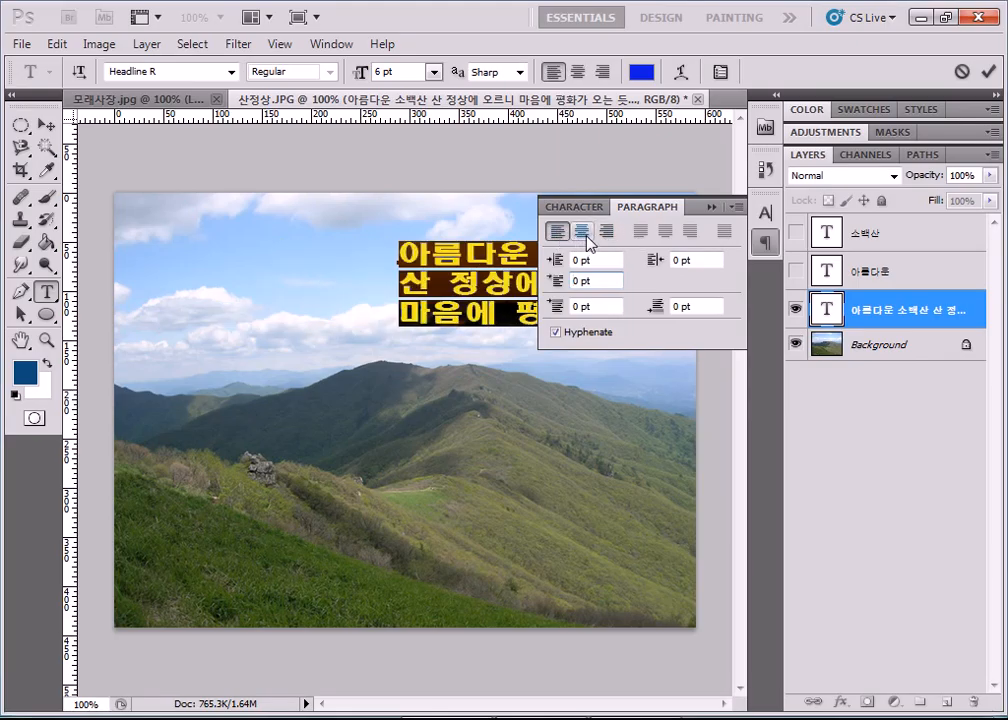
left_click(586, 238)
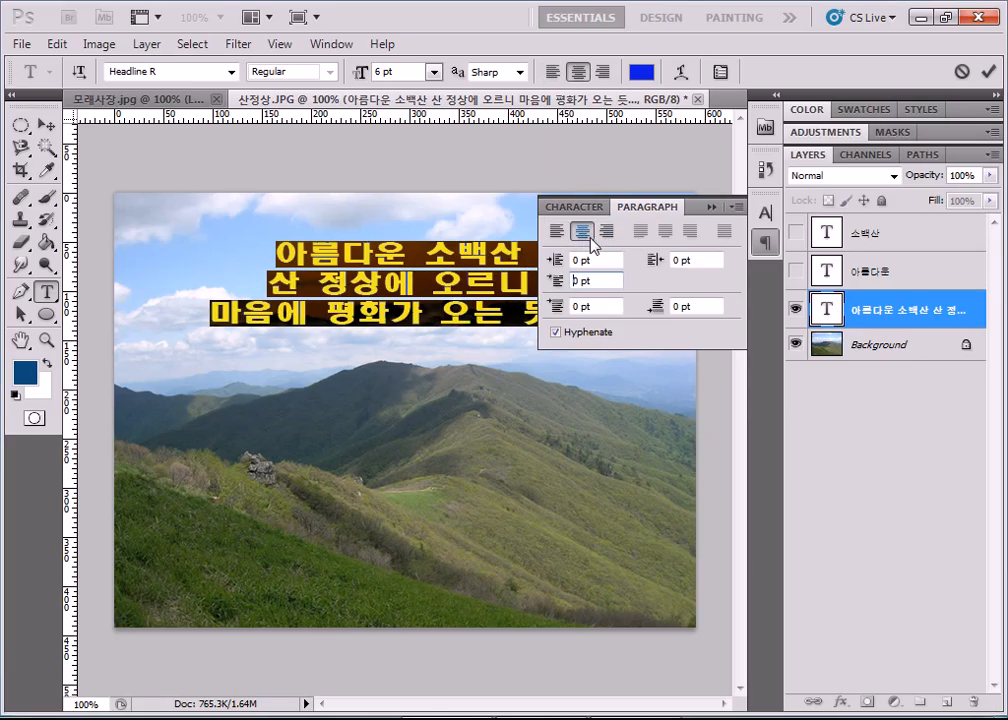
Step: Close the paragraph settings and move the caption slightly down and left in the sky
left_click(721, 75)
left_click(46, 124)
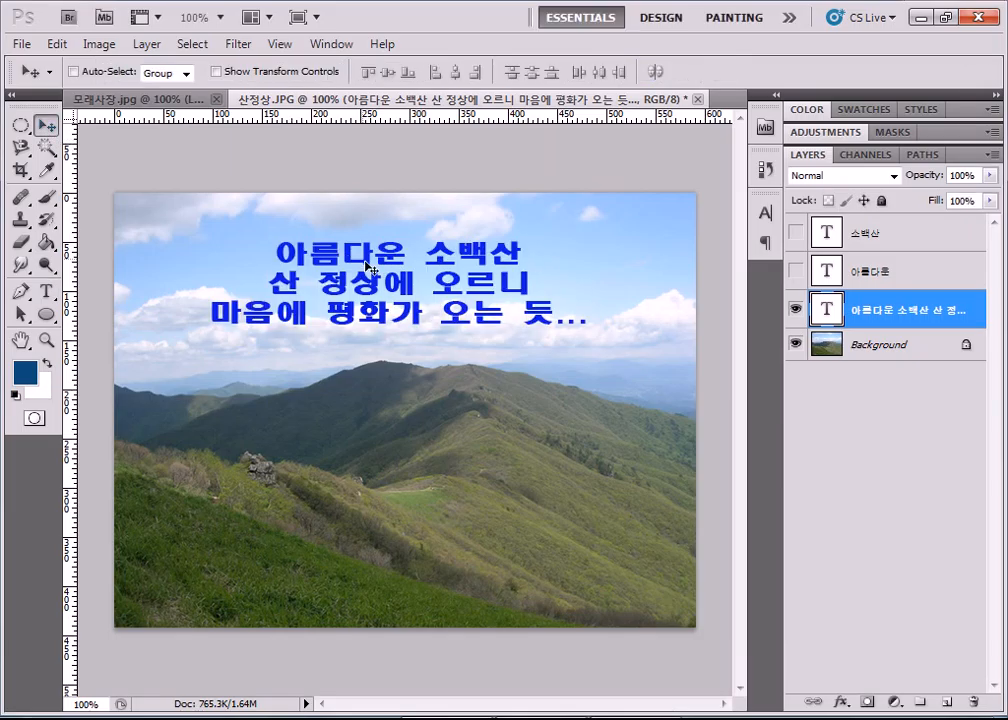
mouse_move(362, 298)
left_mouse_down()
mouse_move(307, 349)
mouse_move(368, 272)
mouse_move(342, 300)
left_mouse_up()
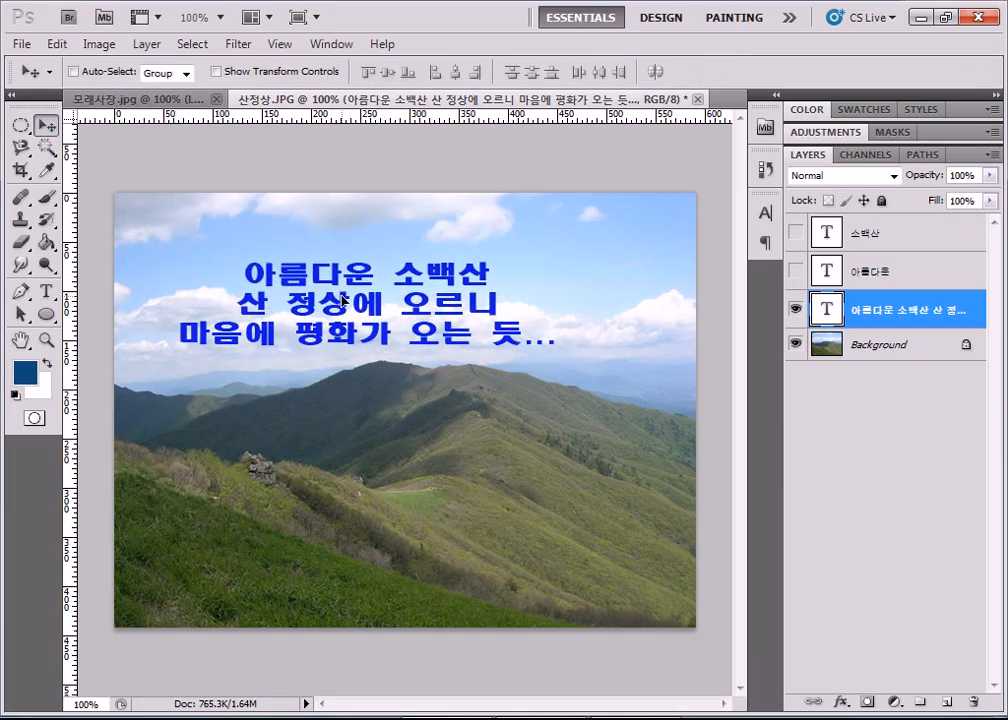
Step: Hide the three-line caption and show the separate "소백산" and "아름다운" text layers
left_click(795, 309)
left_click(795, 232)
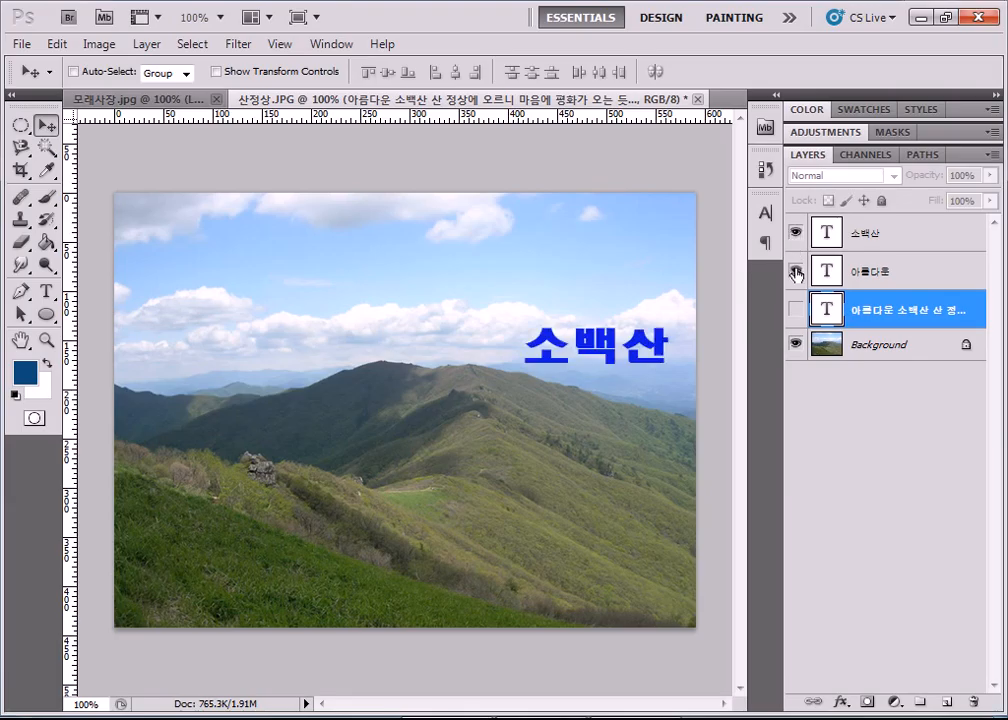
left_click(795, 270)
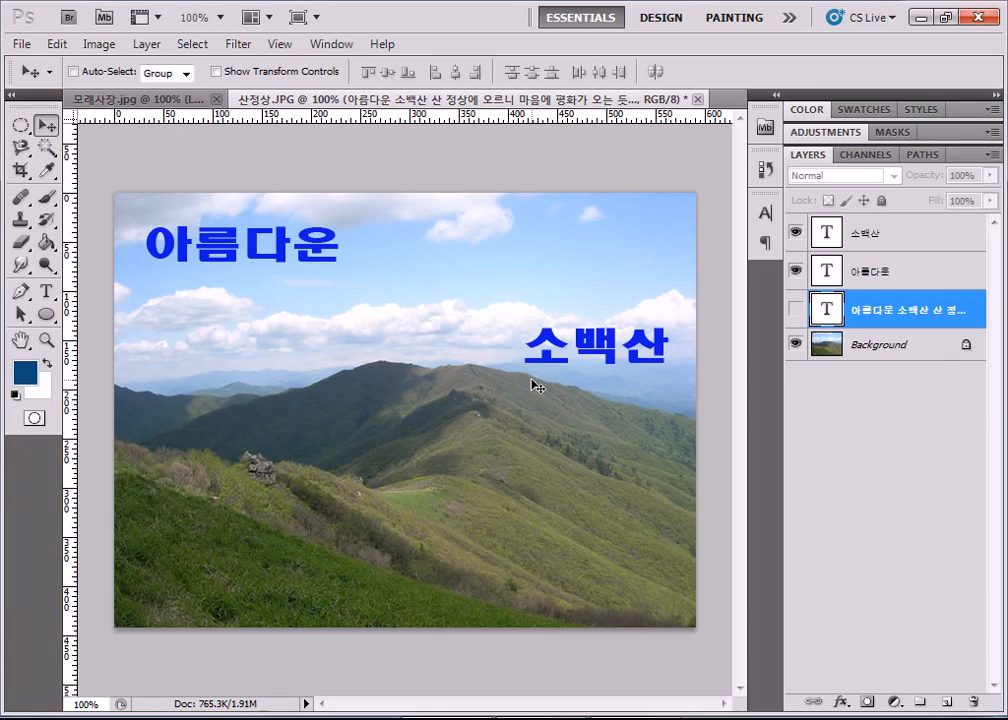
Step: Examine the horizontal, vertical and mask variants of the type tool
left_click_drag(46, 290, 114, 330)
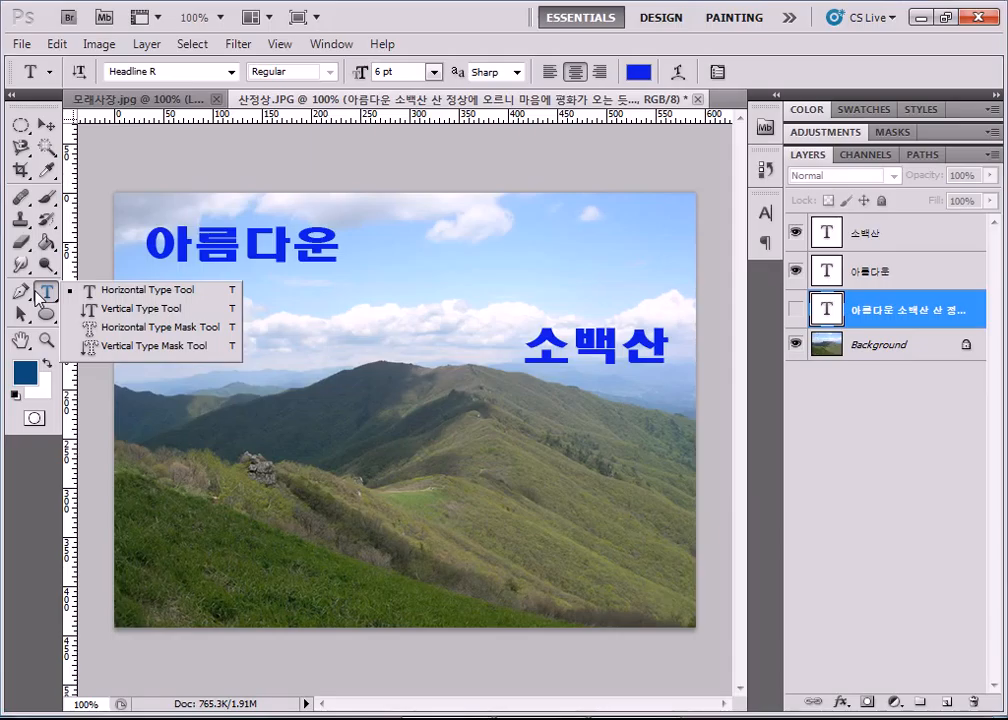
left_click(424, 187)
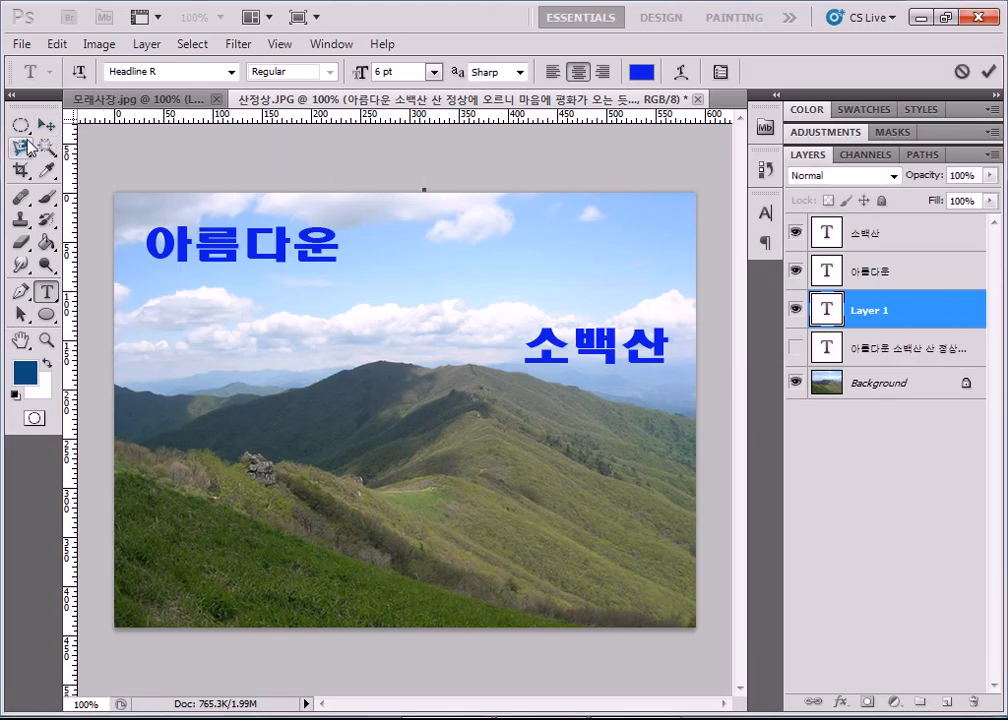
Step: Open the pool photo 수영장.jpg from the 16장 folder
left_click(45, 124)
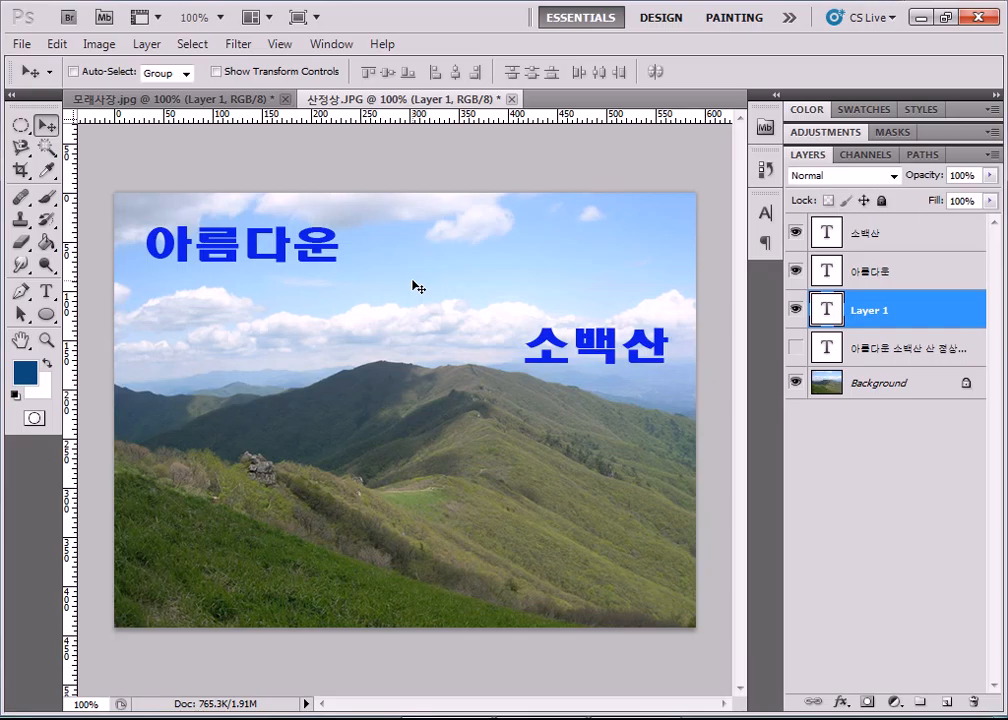
left_click(21, 44)
left_click(45, 84)
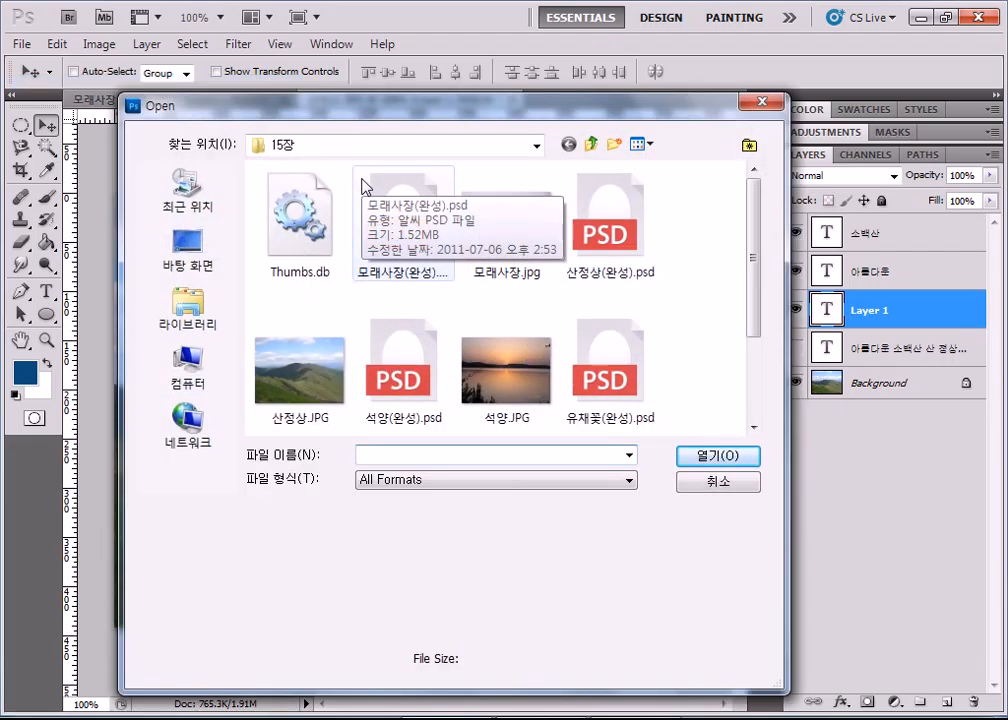
left_click(592, 145)
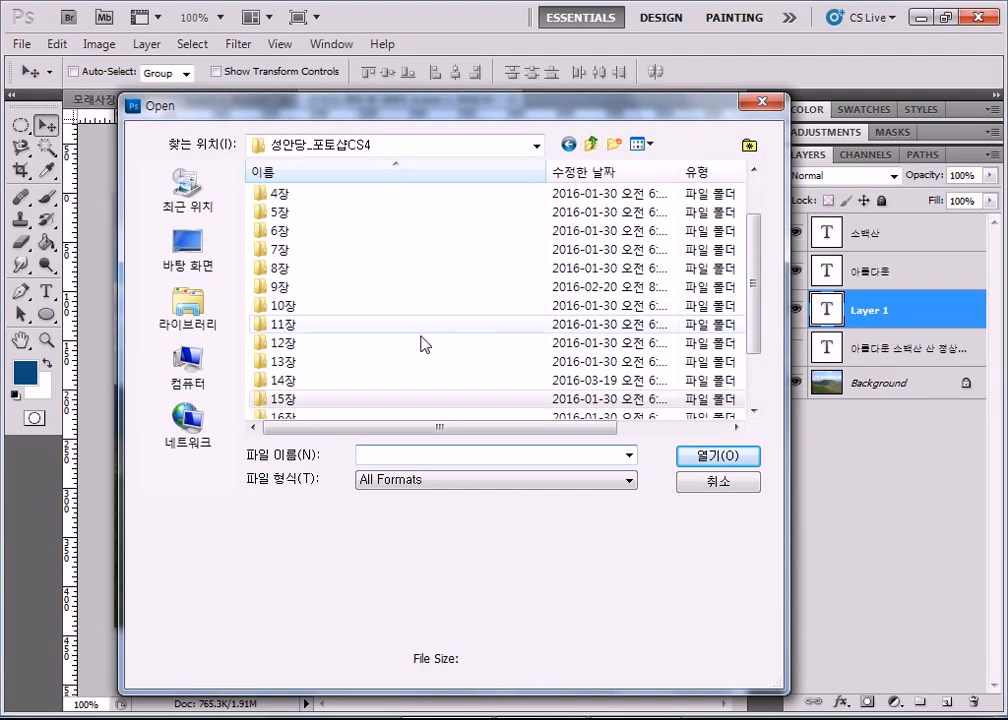
scroll(405, 349, "down", 2)
double_click(288, 348)
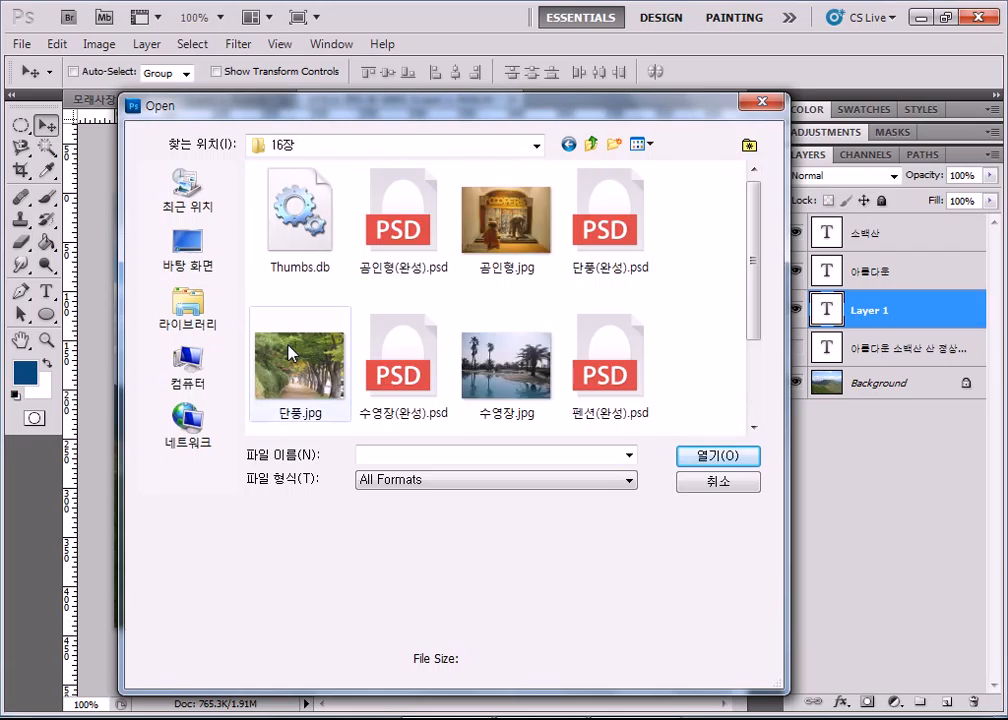
left_click(503, 368)
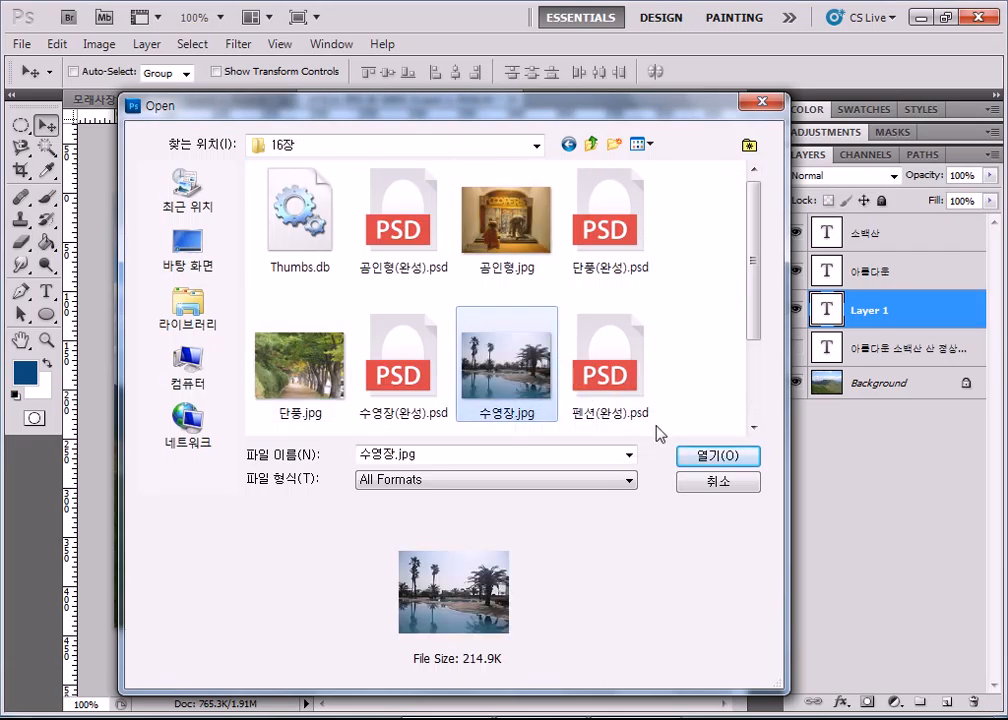
left_click(705, 456)
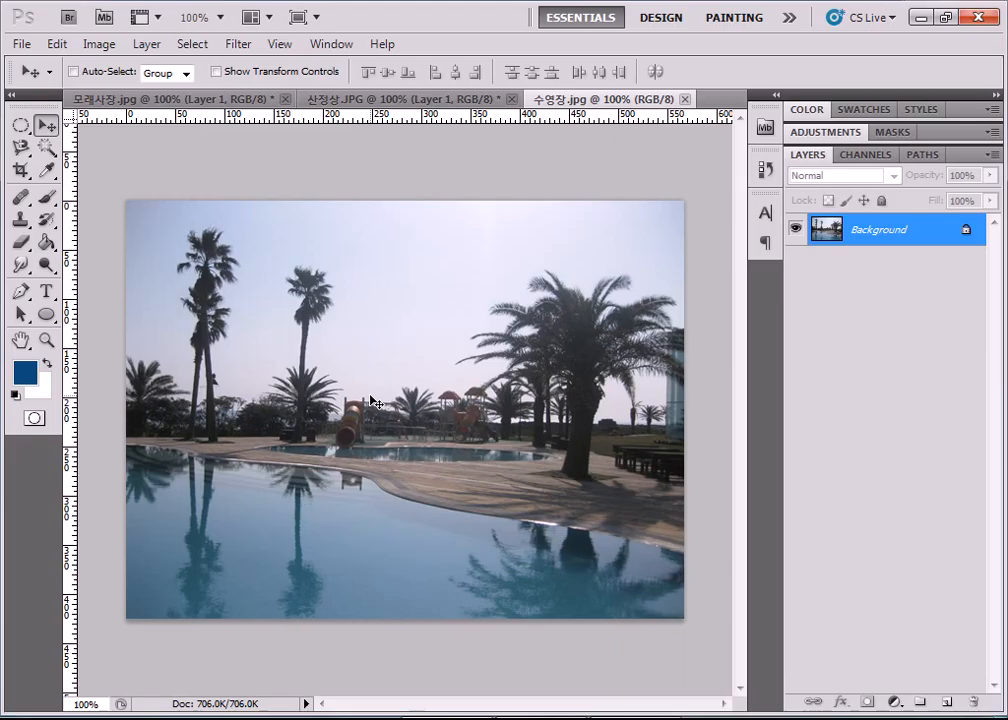
Step: Add the left-aligned title "Pretty Swimming Pool" in the sky above the palm trees
left_click(46, 291)
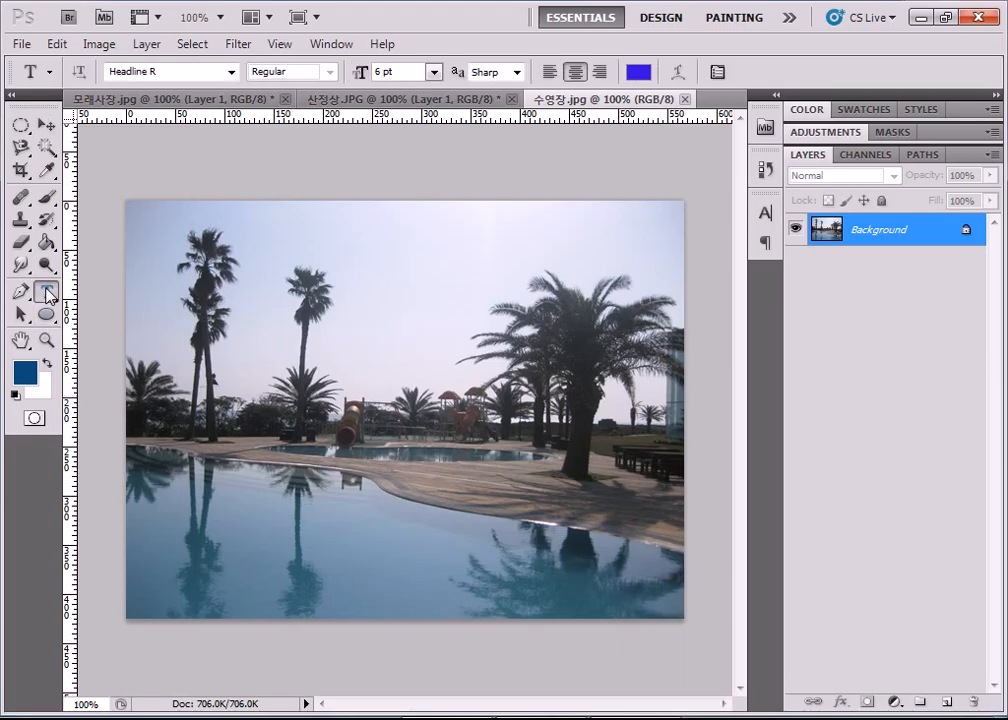
left_click(226, 232)
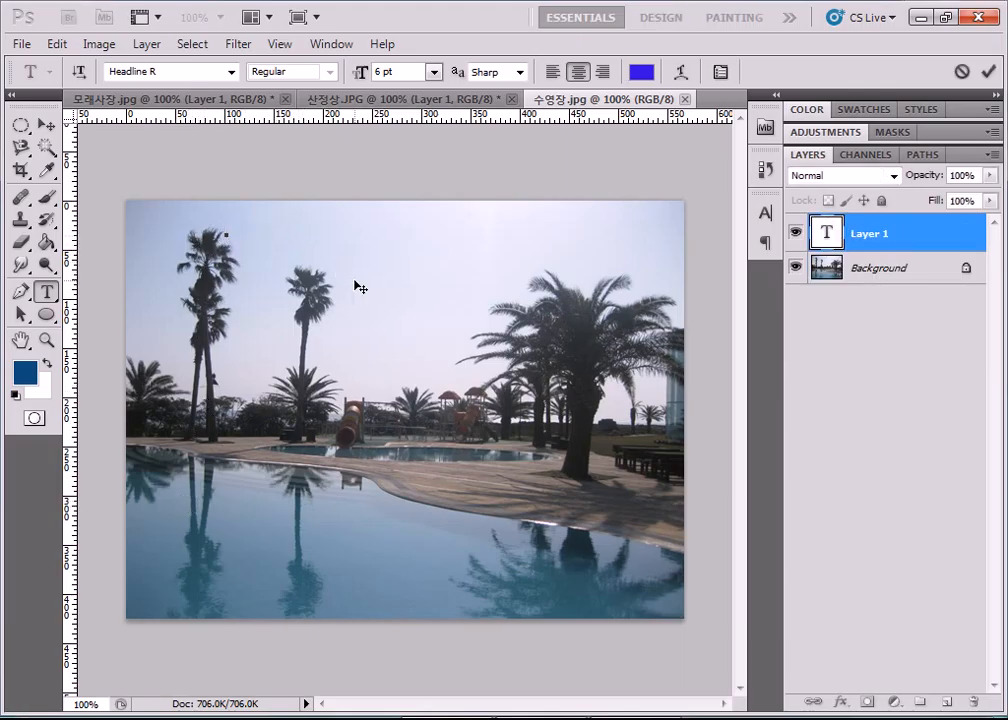
type("Pretty")
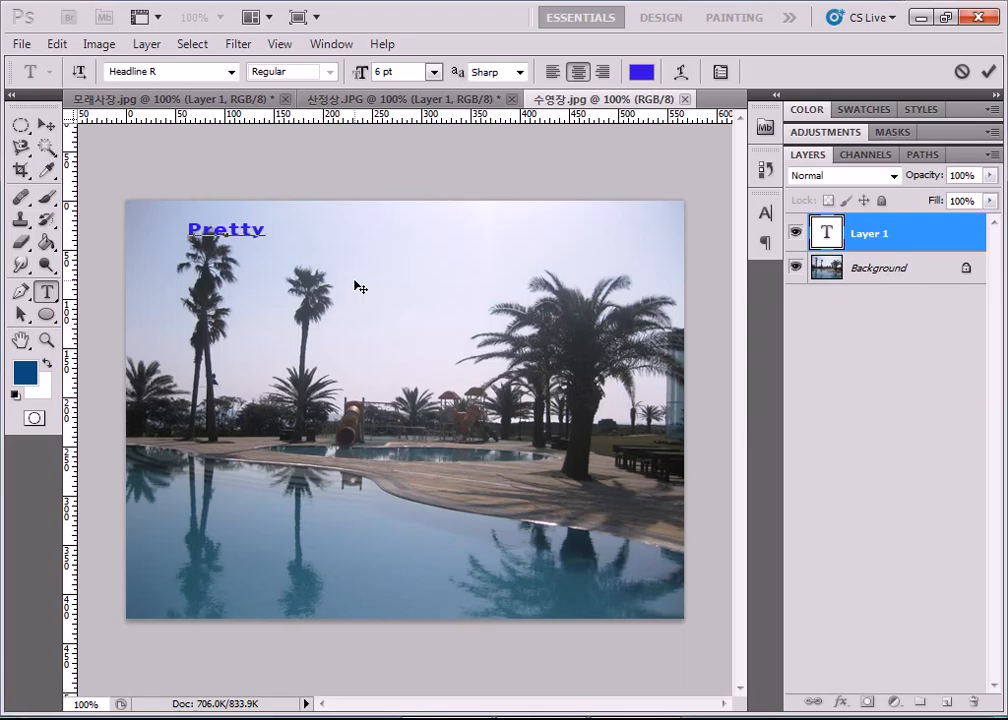
type(" Swi")
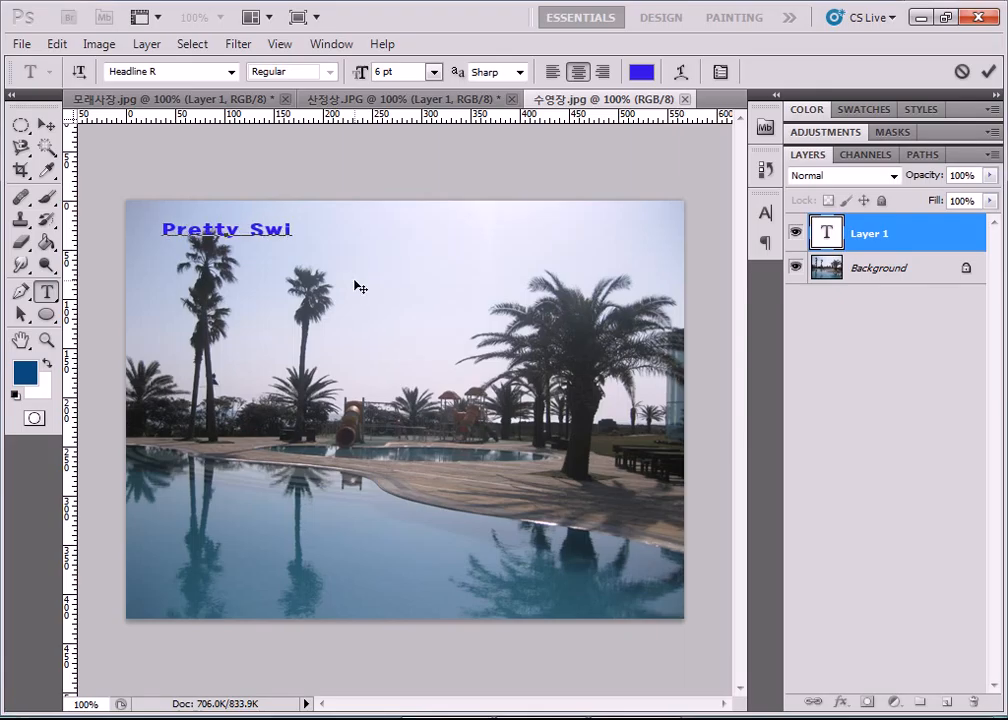
type("m ")
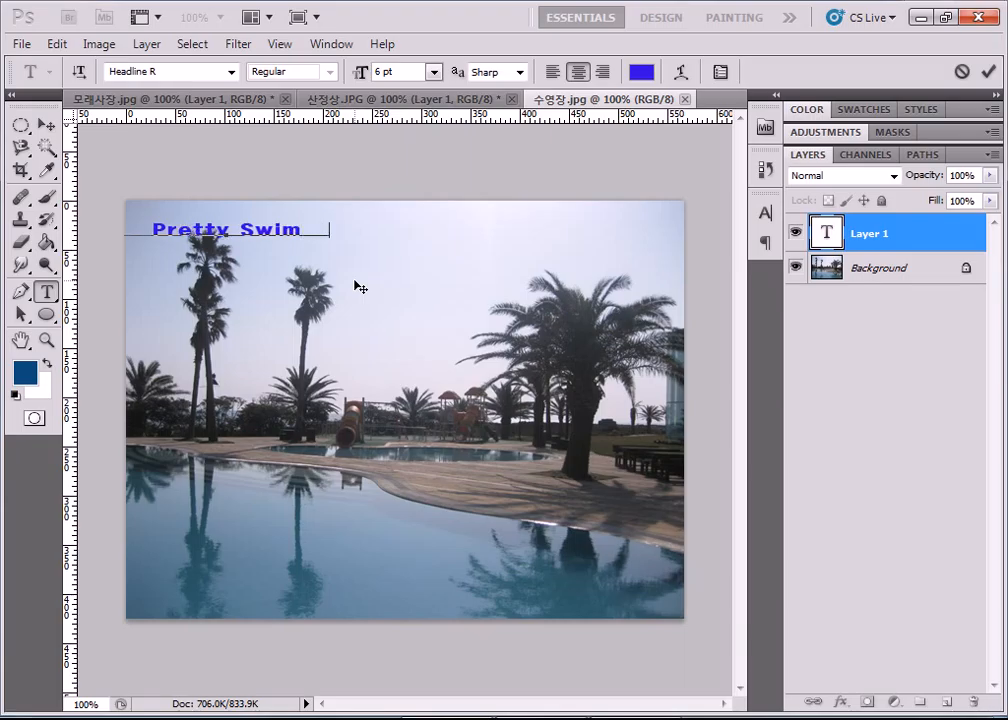
type("ming")
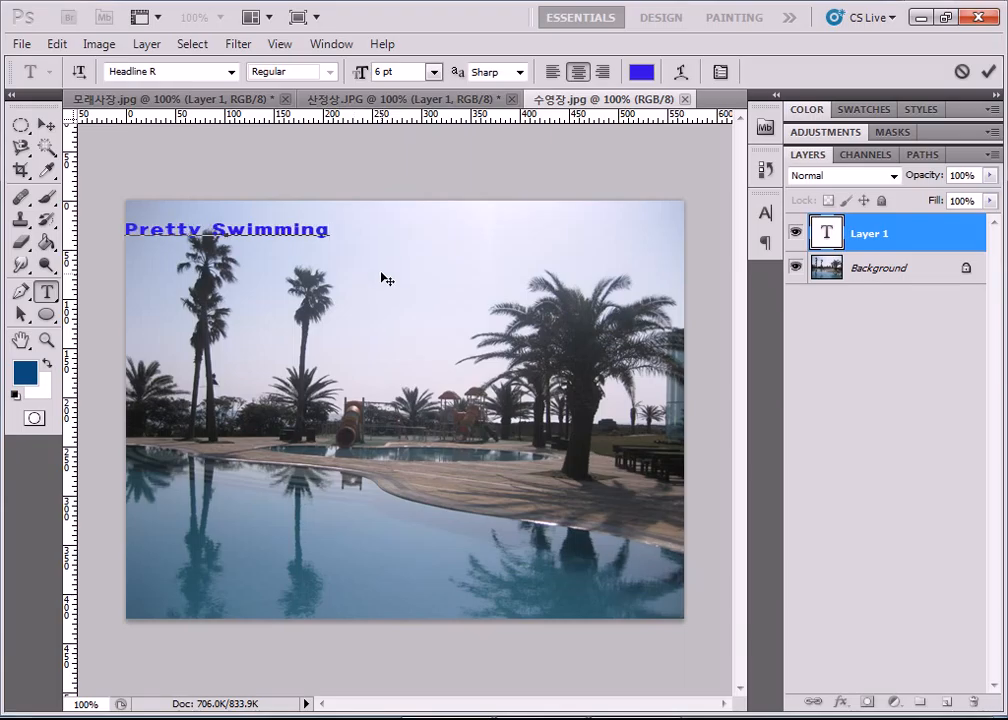
left_click(553, 71)
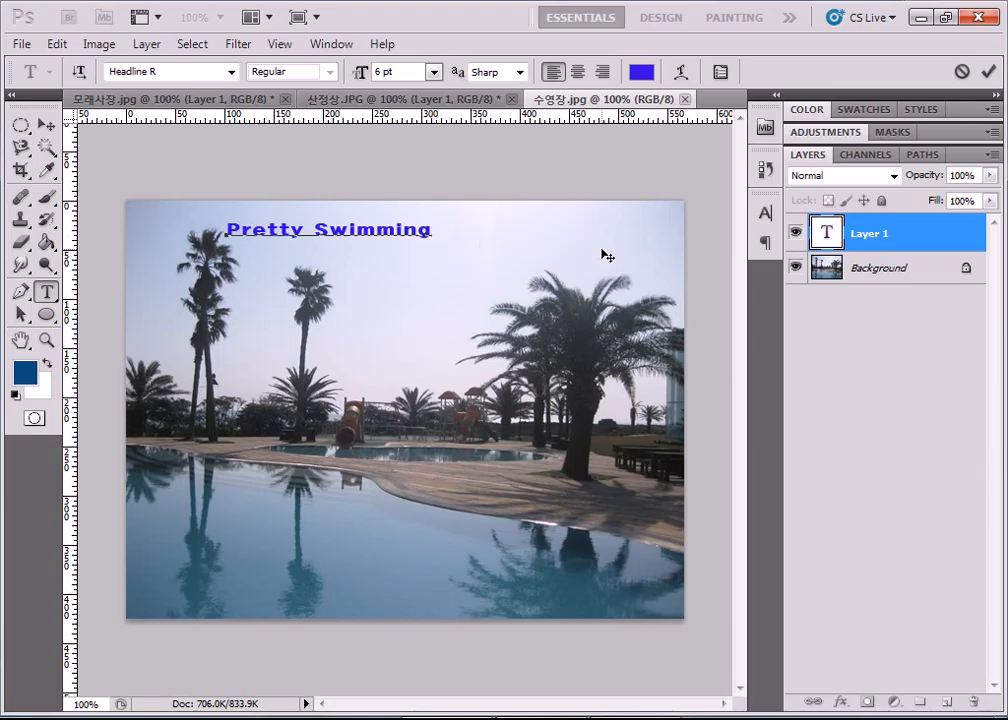
type("Pool")
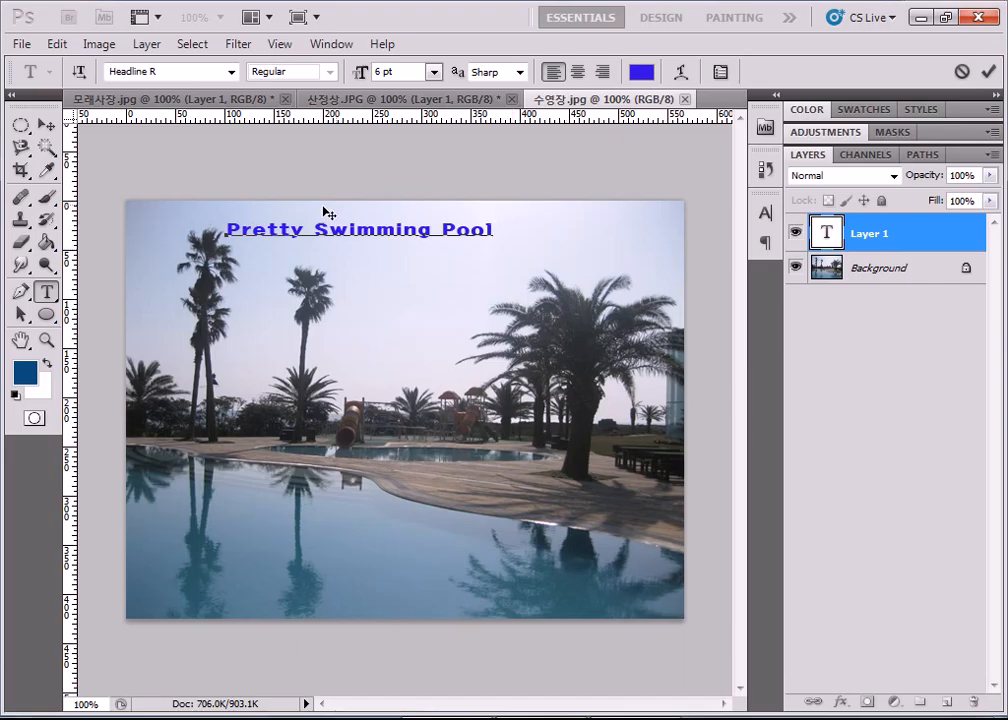
Step: Set the title's font size to 10 pt and shift it down and left toward the photo's edge
left_click_drag(228, 229, 533, 232)
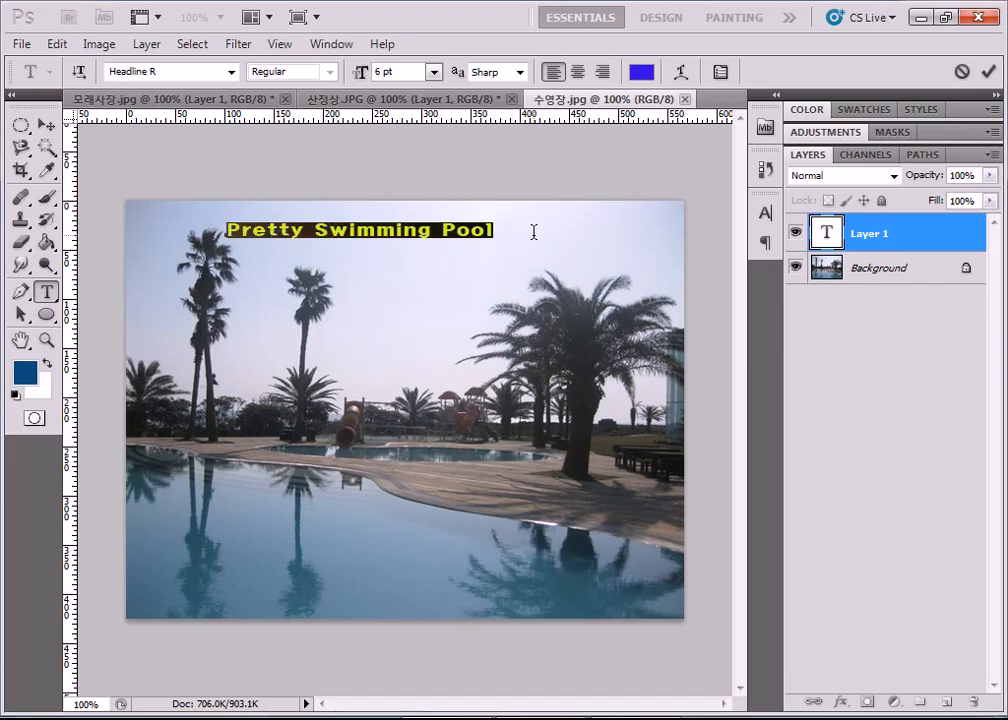
left_click(434, 71)
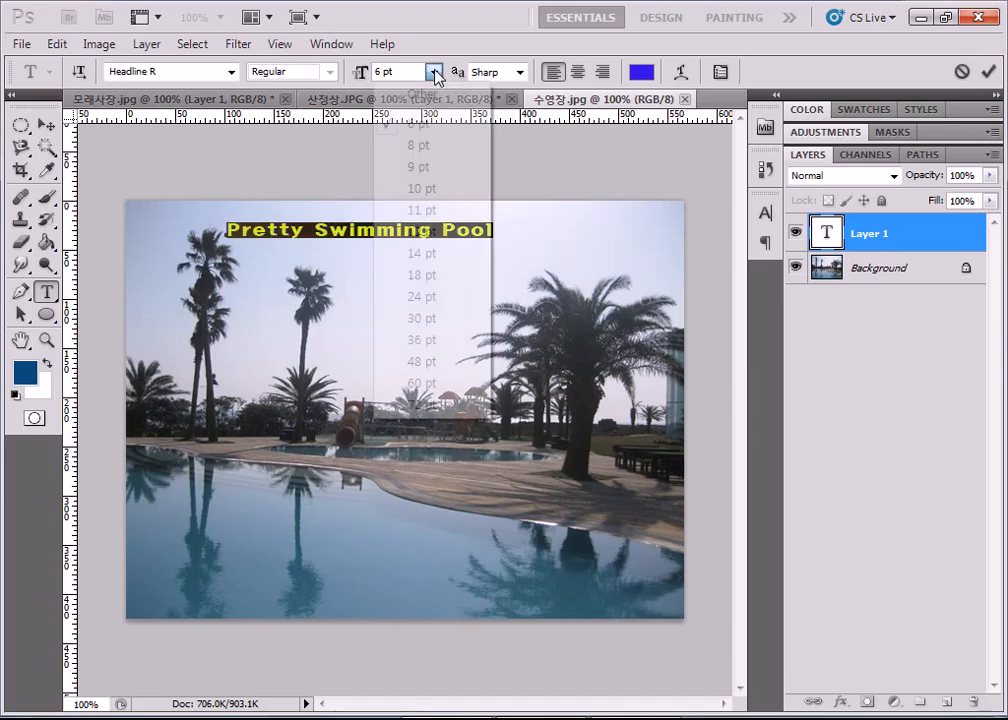
left_click(420, 253)
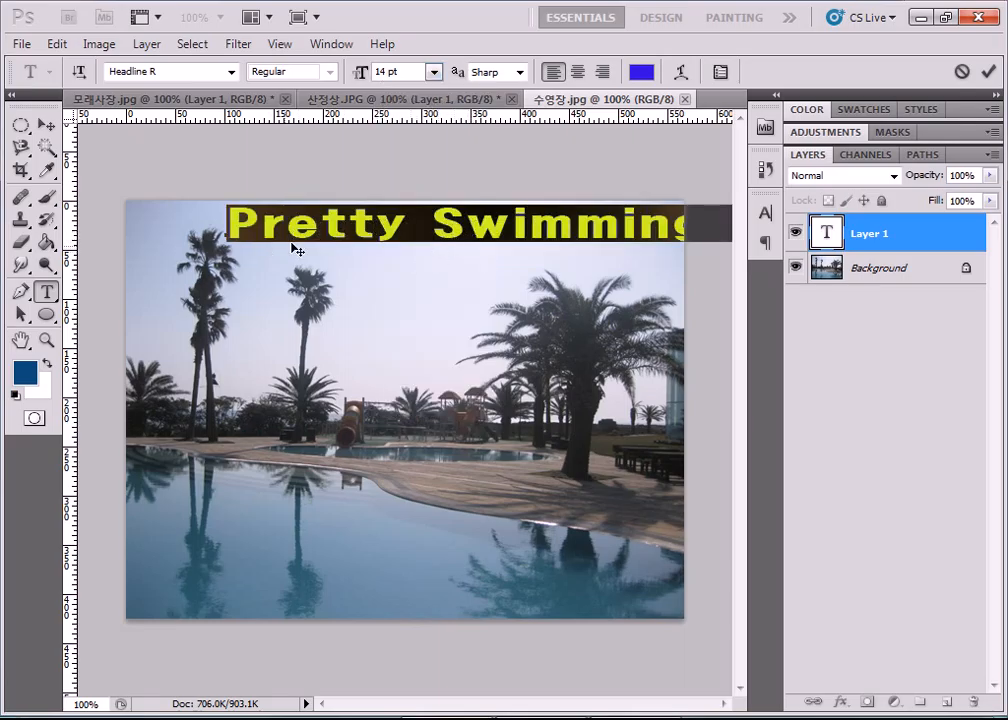
left_click_drag(313, 250, 230, 307)
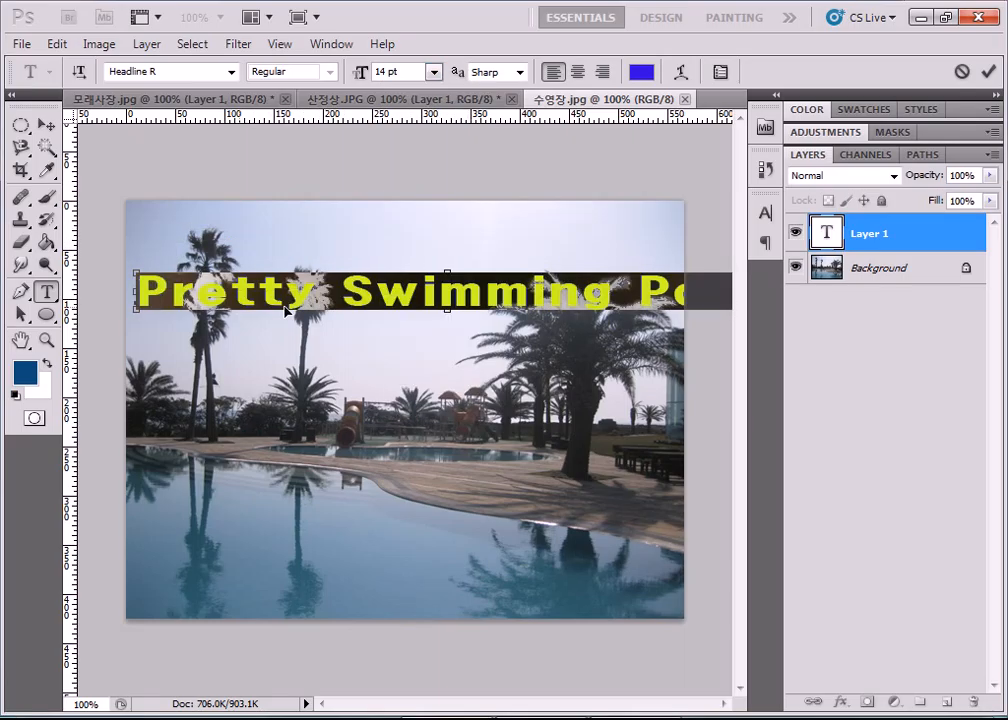
left_click(434, 72)
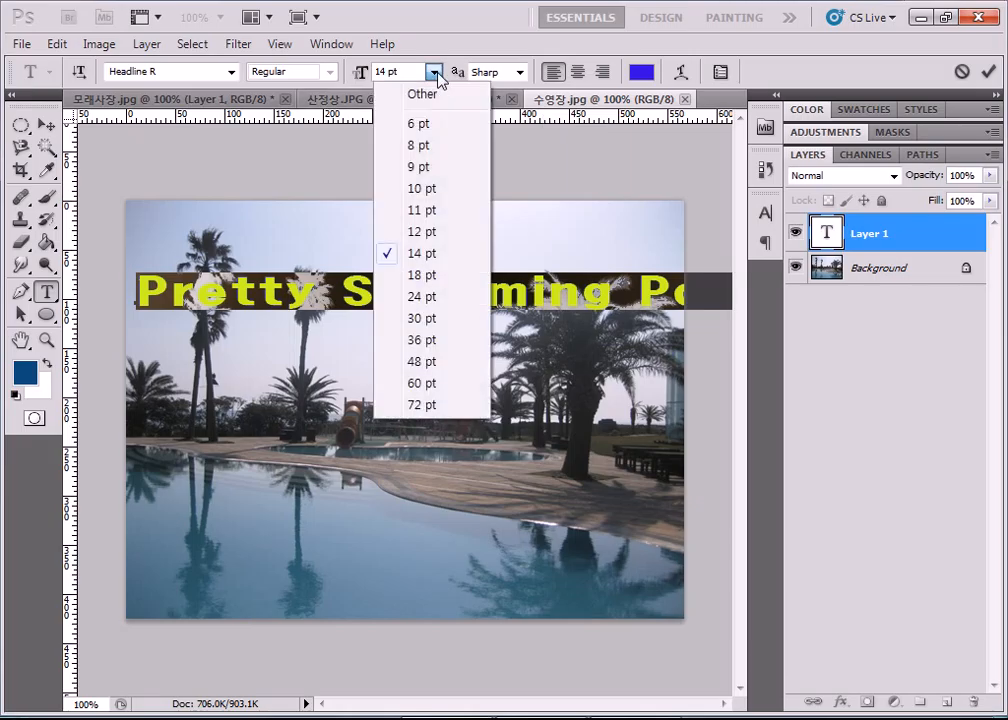
left_click(425, 190)
Step: Set the title's tracking to 0 and its horizontal scale to 100%
left_click(720, 72)
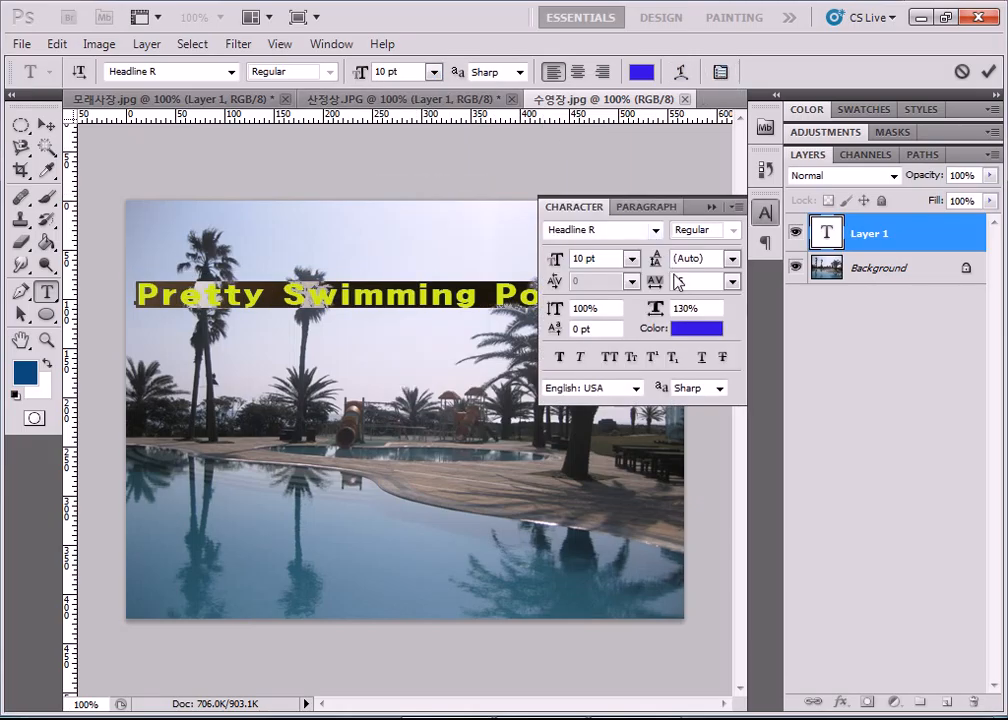
left_click(654, 281)
type("0")
left_click(656, 315)
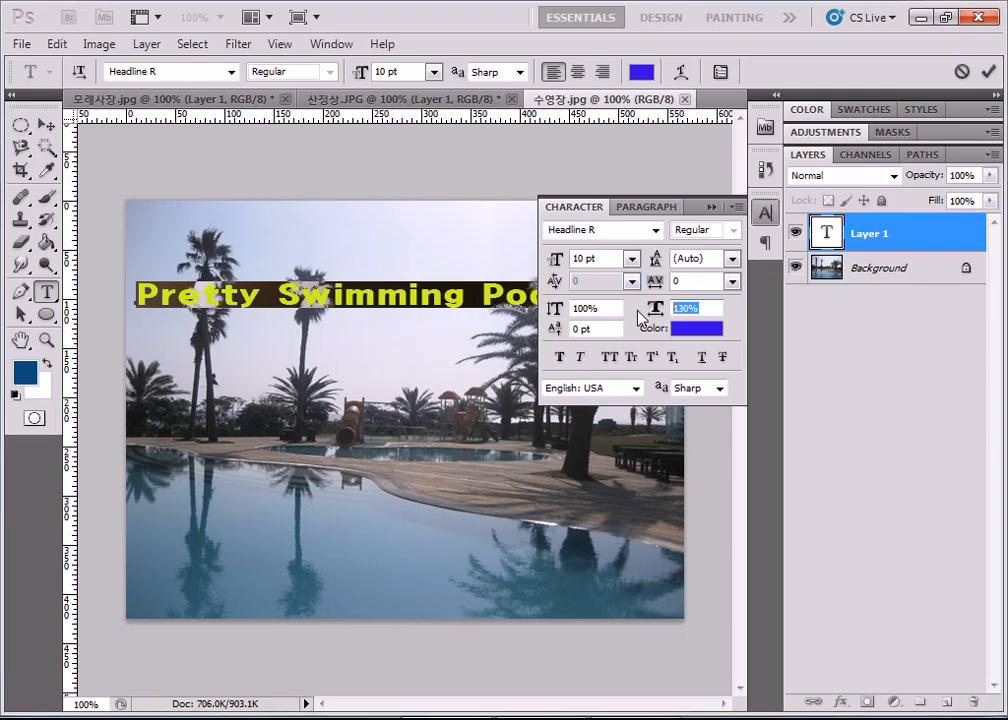
type("100")
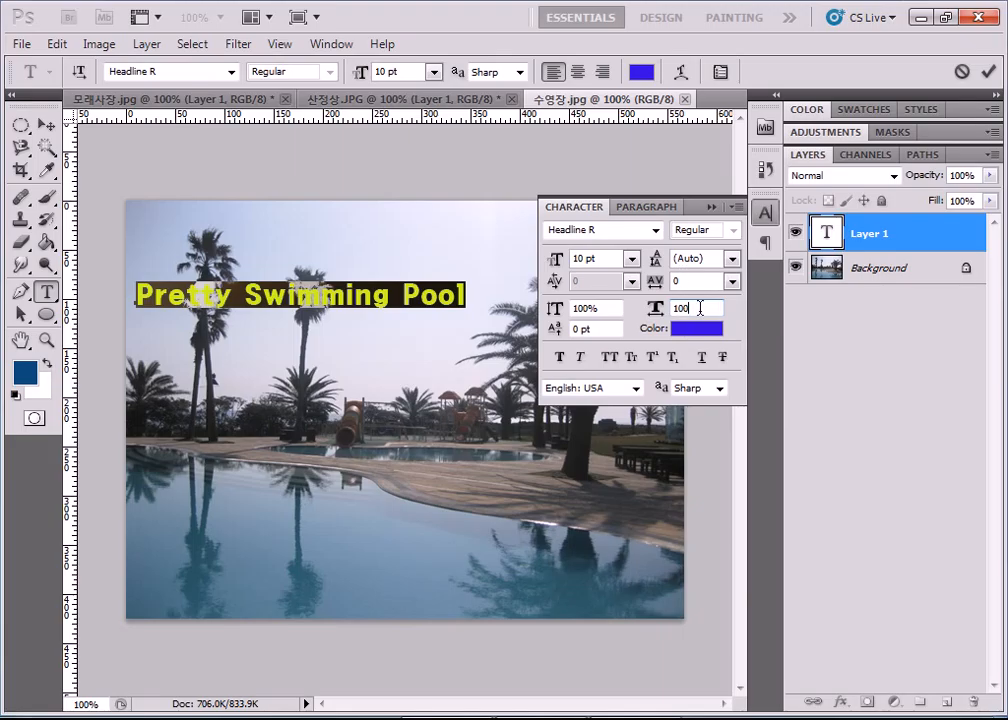
left_click(720, 72)
Step: Move the title up and right to the middle of the upper sky
left_click_drag(412, 312, 510, 248)
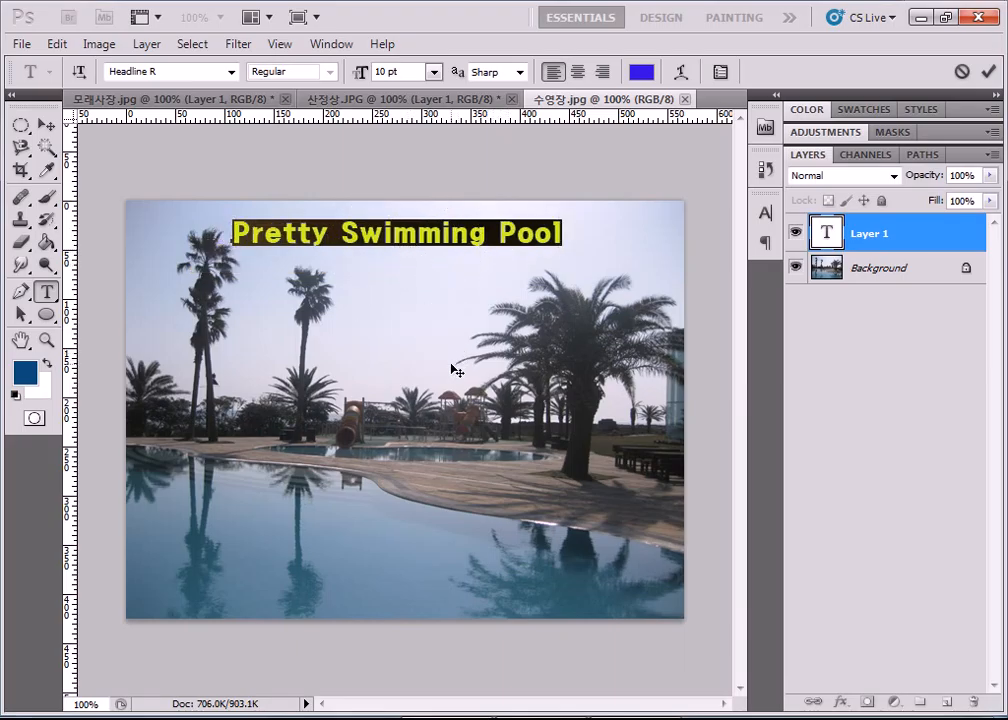
left_click_drag(450, 256, 468, 236)
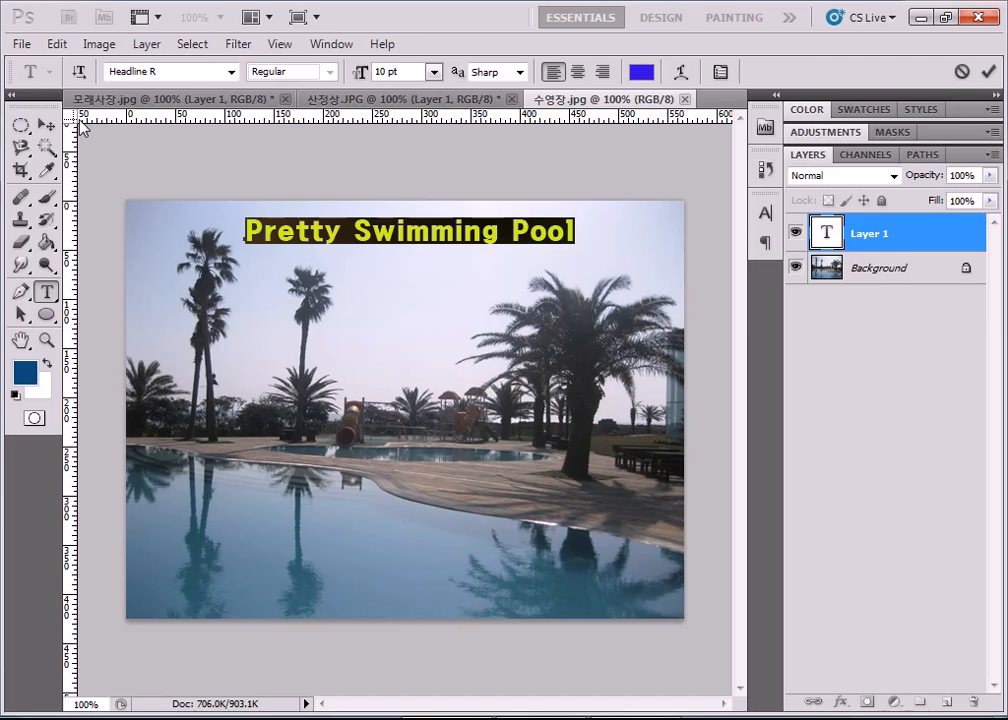
left_click(46, 124)
mouse_move(308, 272)
left_mouse_down()
mouse_move(292, 310)
mouse_move(318, 269)
left_mouse_up()
Step: Recolour the whole "Pretty Swimming Pool" title white (ffffff)
left_click(46, 291)
left_click_drag(252, 232, 598, 232)
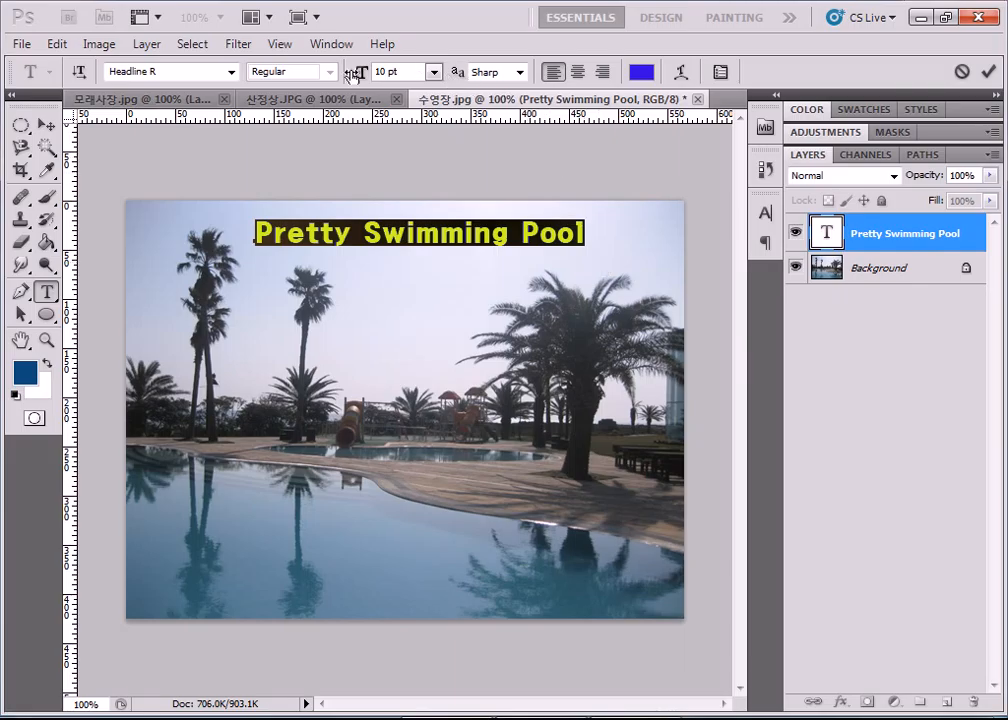
left_click(646, 74)
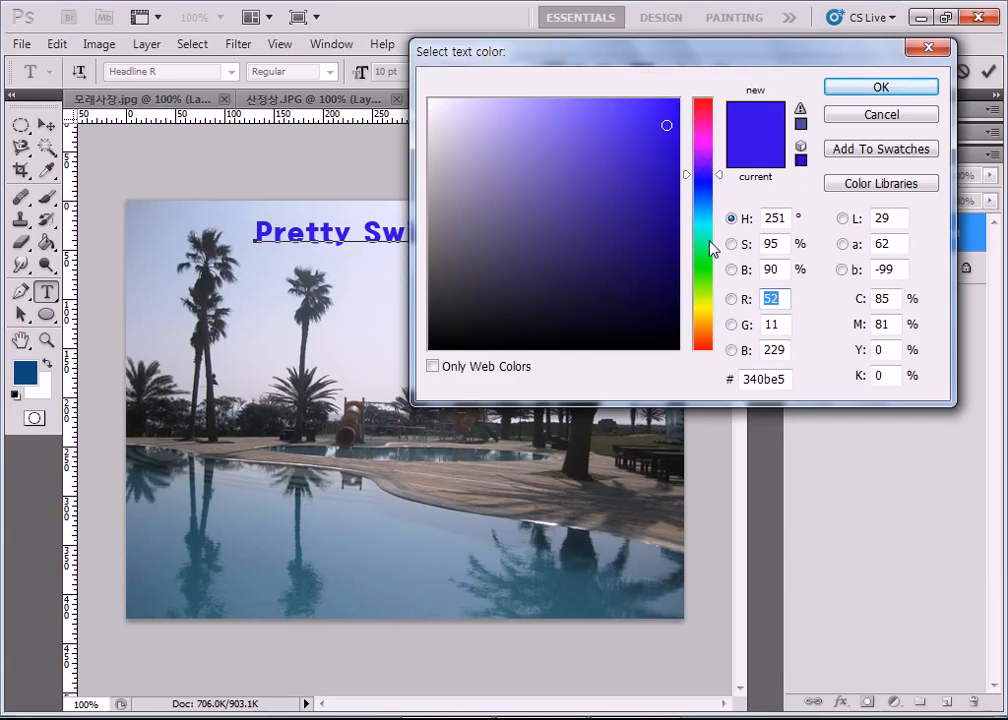
left_click(430, 101)
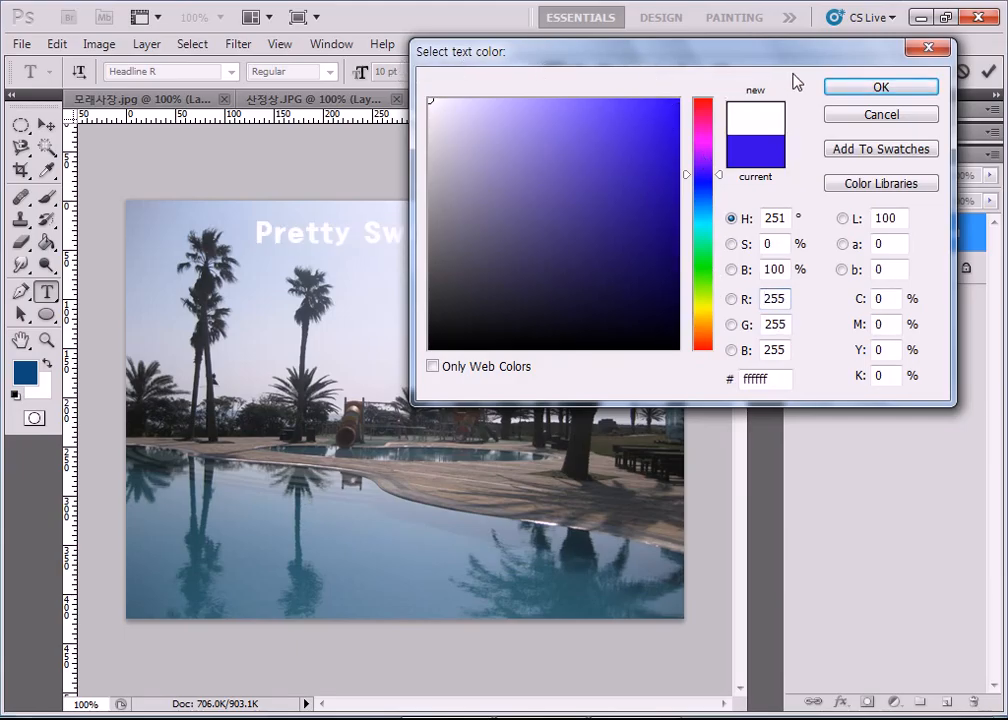
left_click(843, 89)
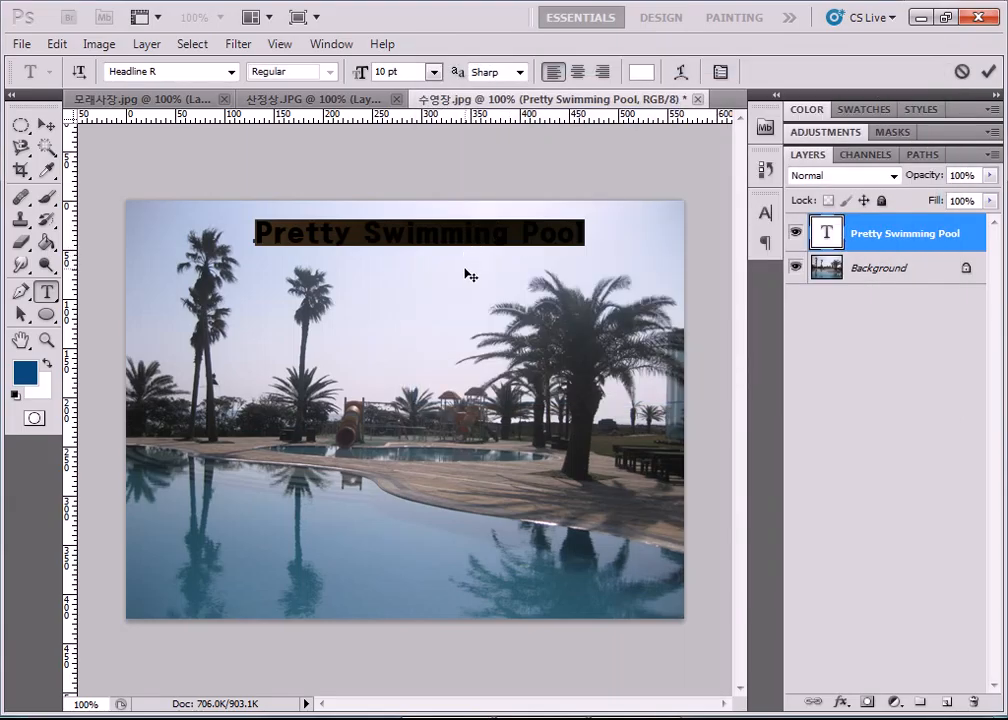
left_click(342, 236)
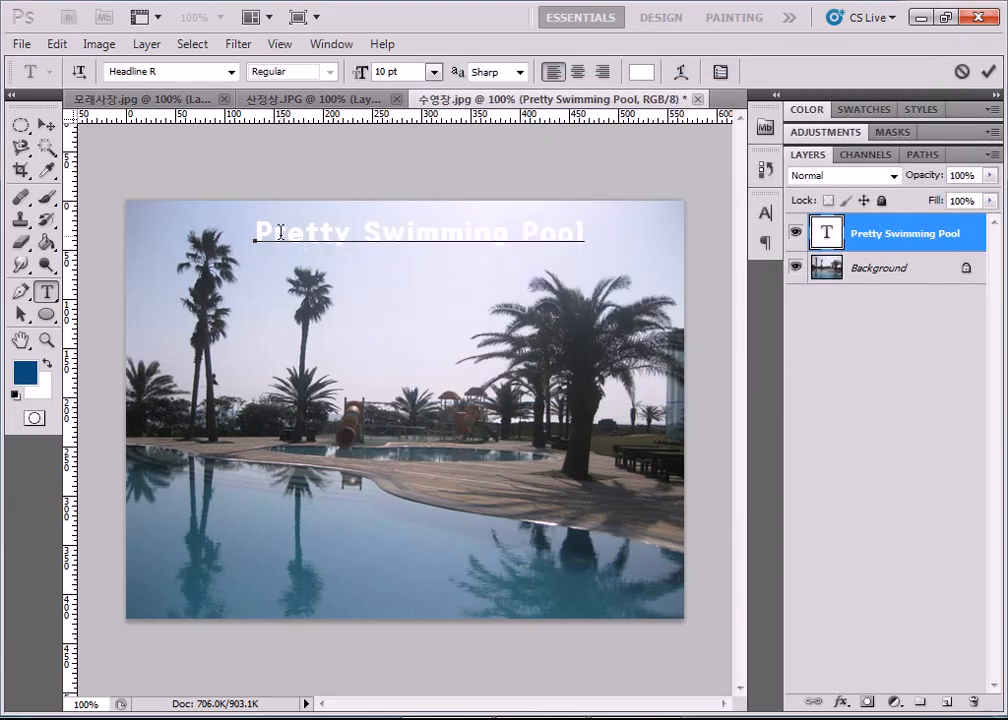
Step: Change the title's font to Brush Script Std and move it down onto the edge of the pool
left_click_drag(256, 232, 608, 230)
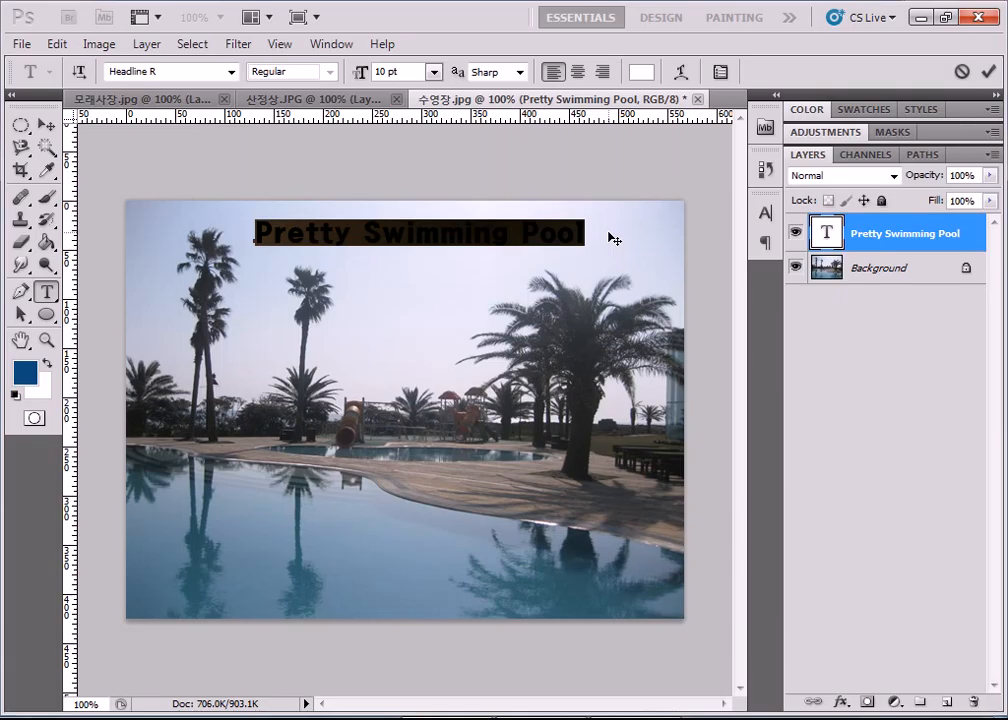
left_click(231, 74)
scroll(382, 248, "down", 6)
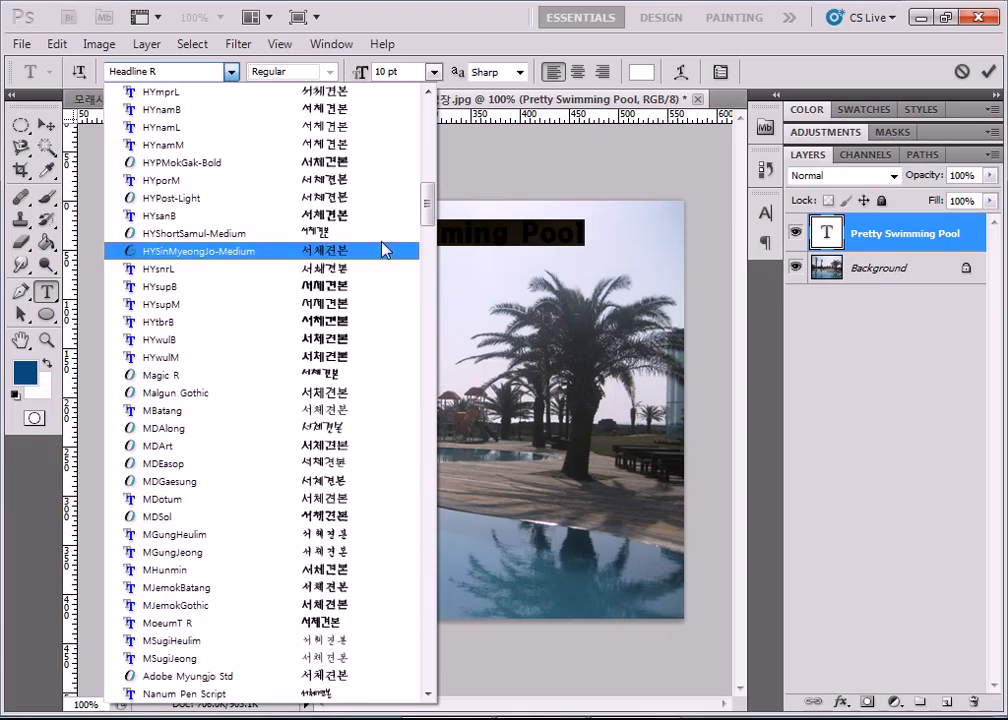
left_click_drag(428, 218, 438, 328)
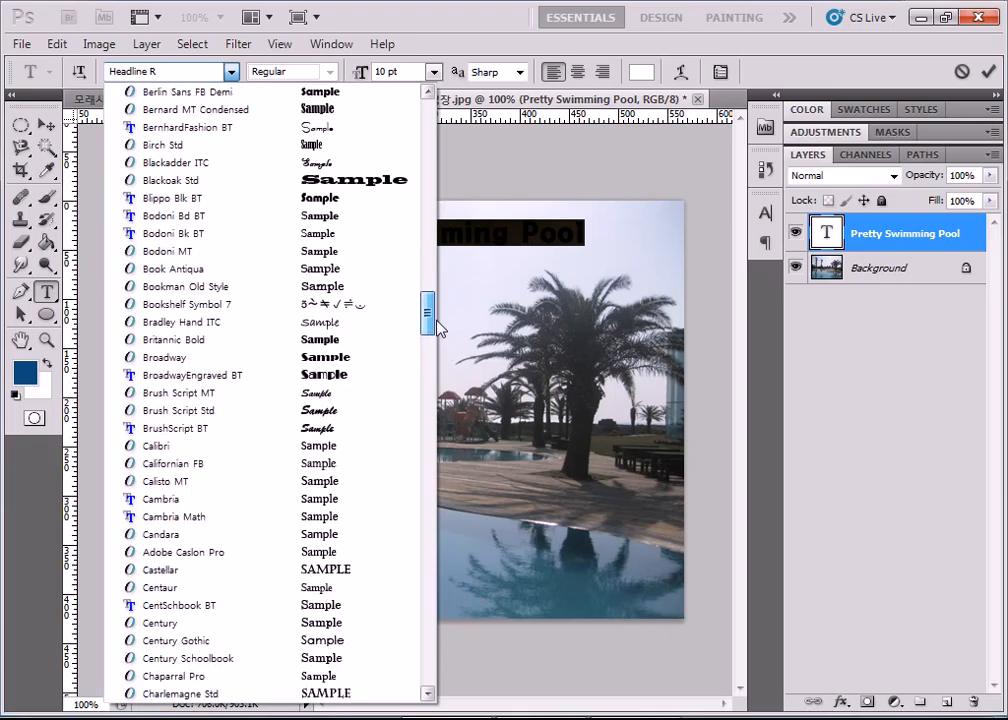
left_click(218, 411)
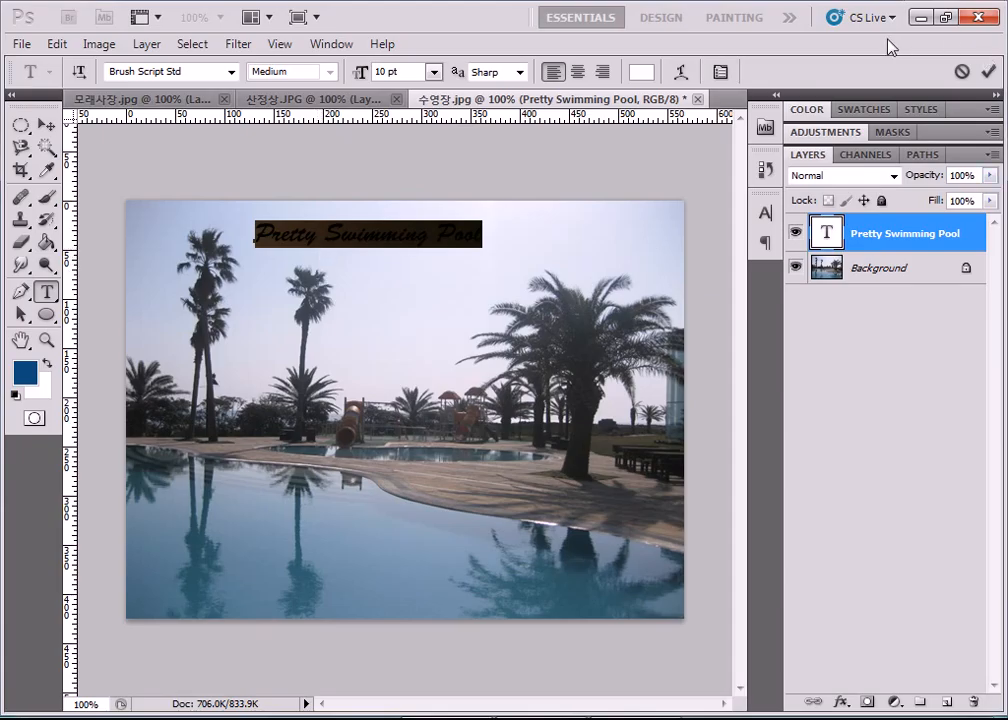
left_click(988, 71)
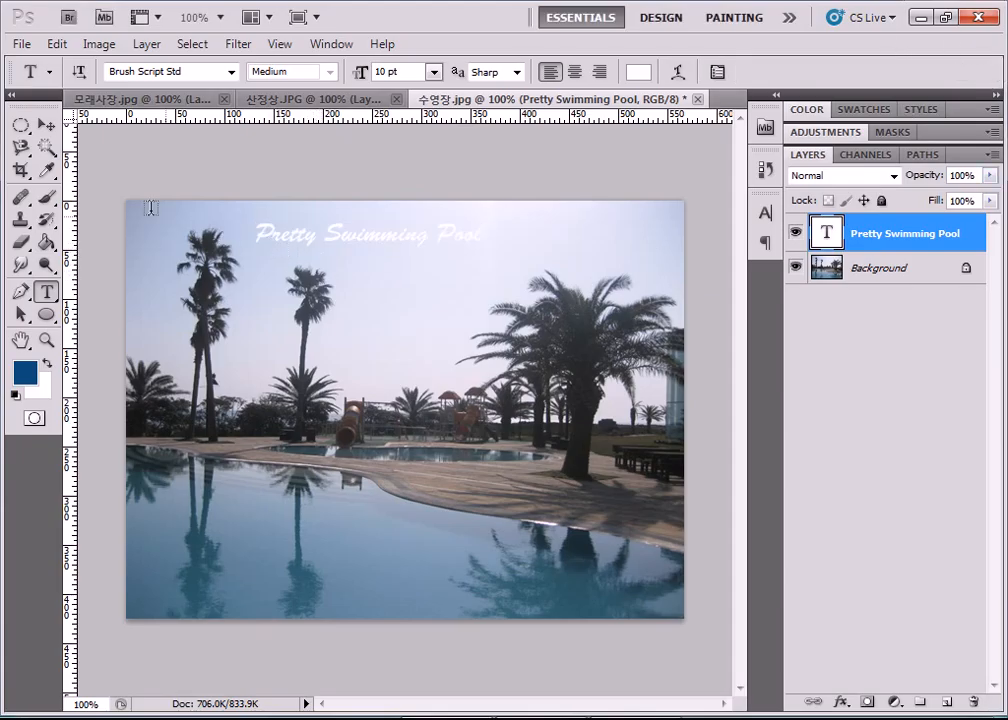
left_click(44, 124)
left_click_drag(282, 241, 360, 481)
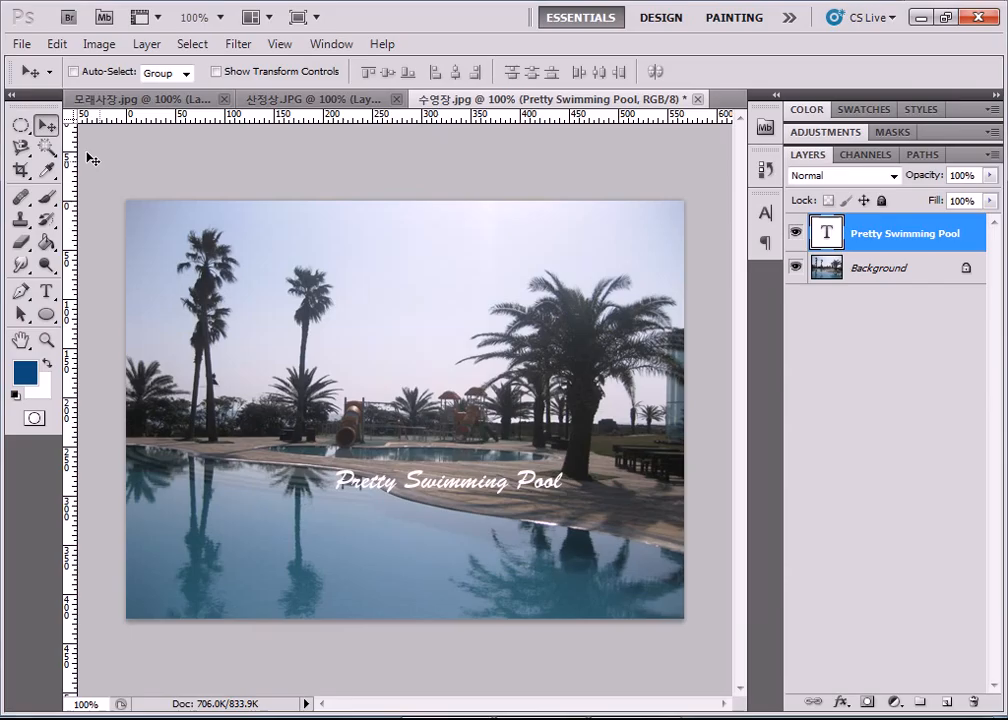
Step: Warp the whole "Pretty Swimming Pool" title with a horizontal Flag style, bend +100%, horizontal distortion +2% and vertical distortion +3%
left_click(46, 291)
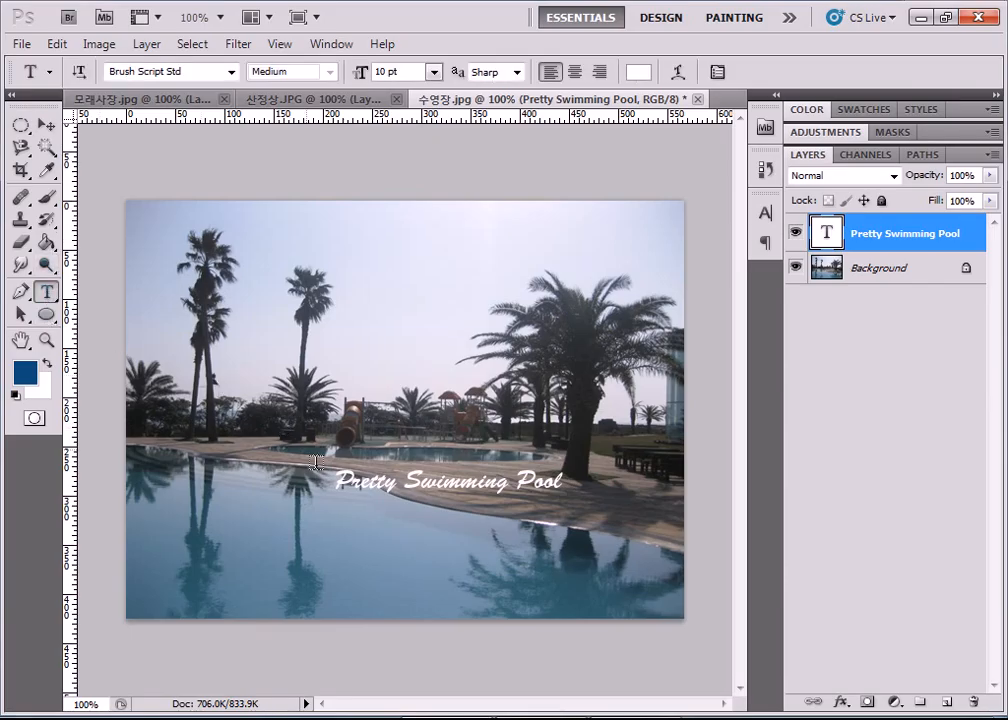
left_click_drag(334, 481, 618, 539)
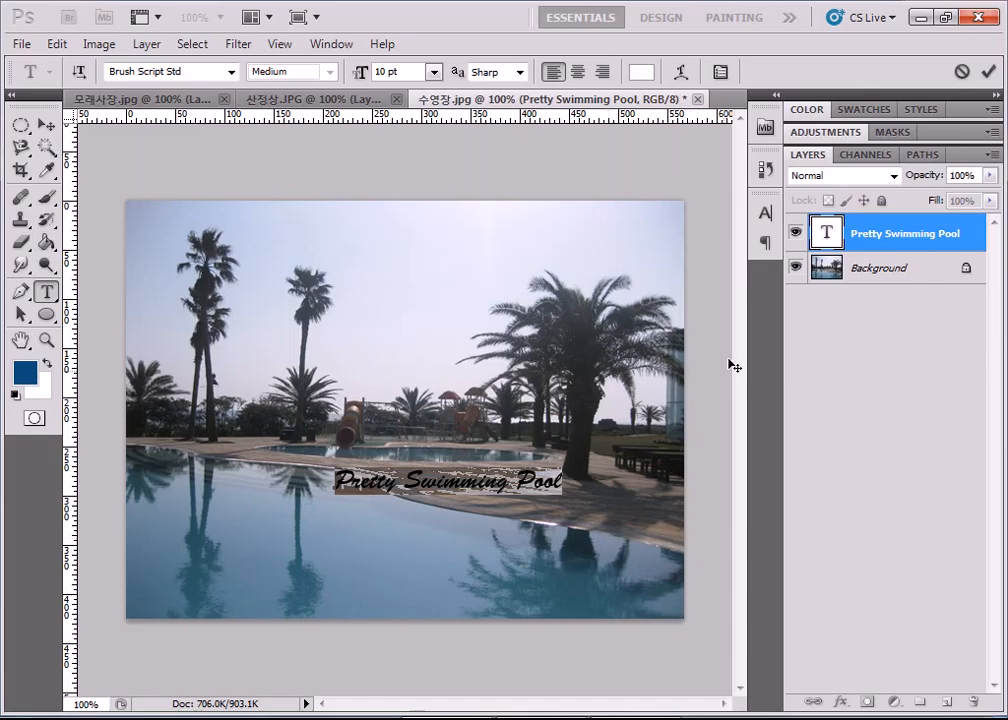
left_click(683, 73)
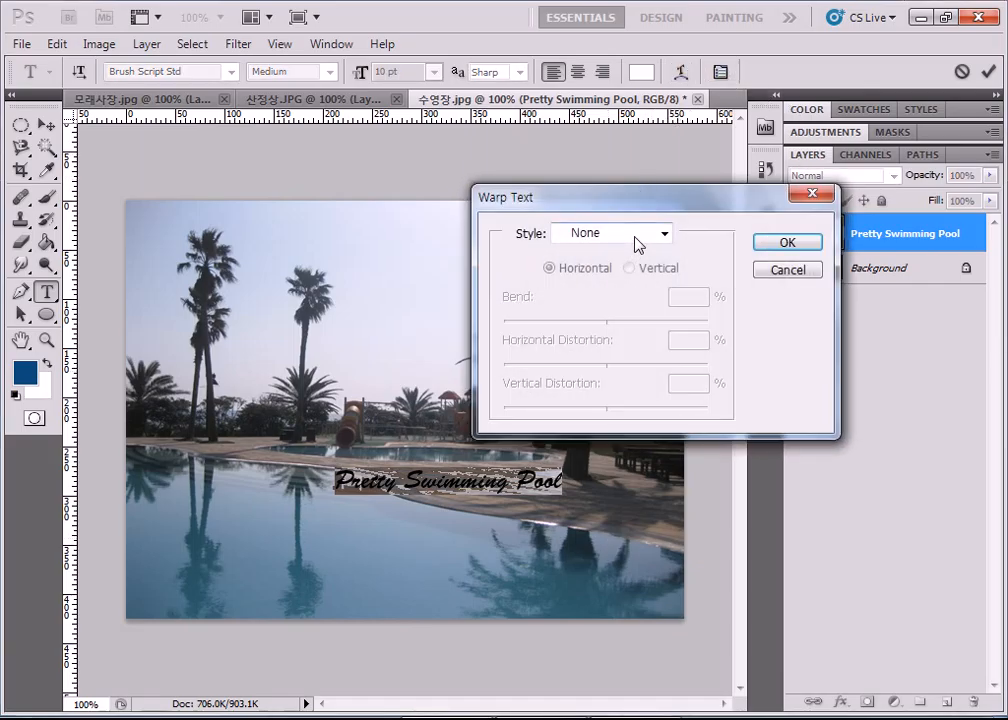
left_click(635, 237)
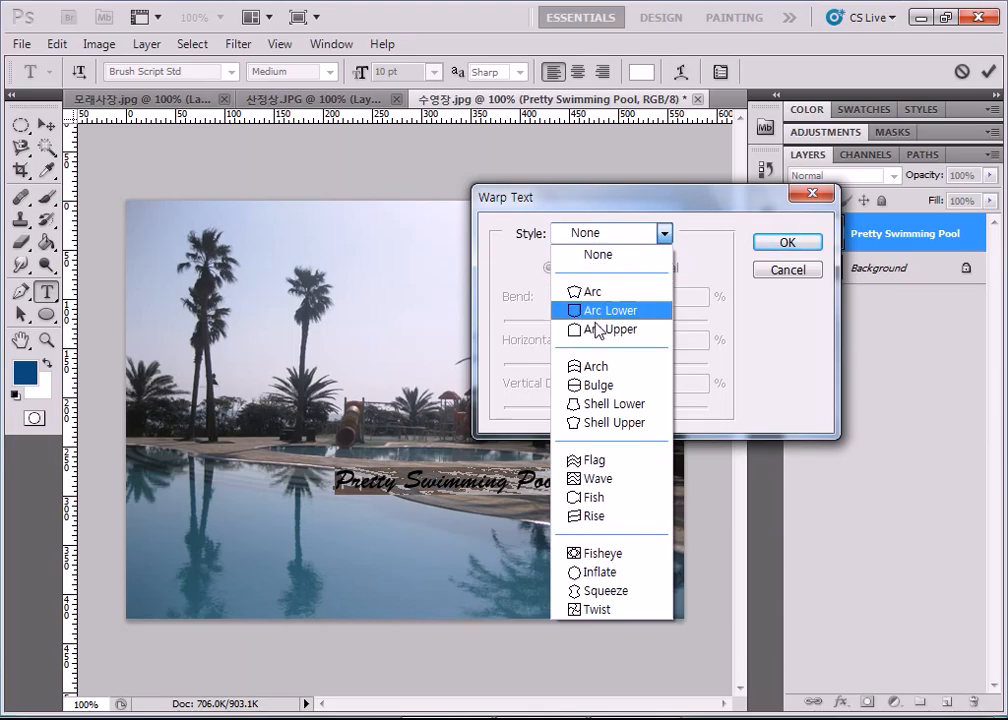
left_click(596, 460)
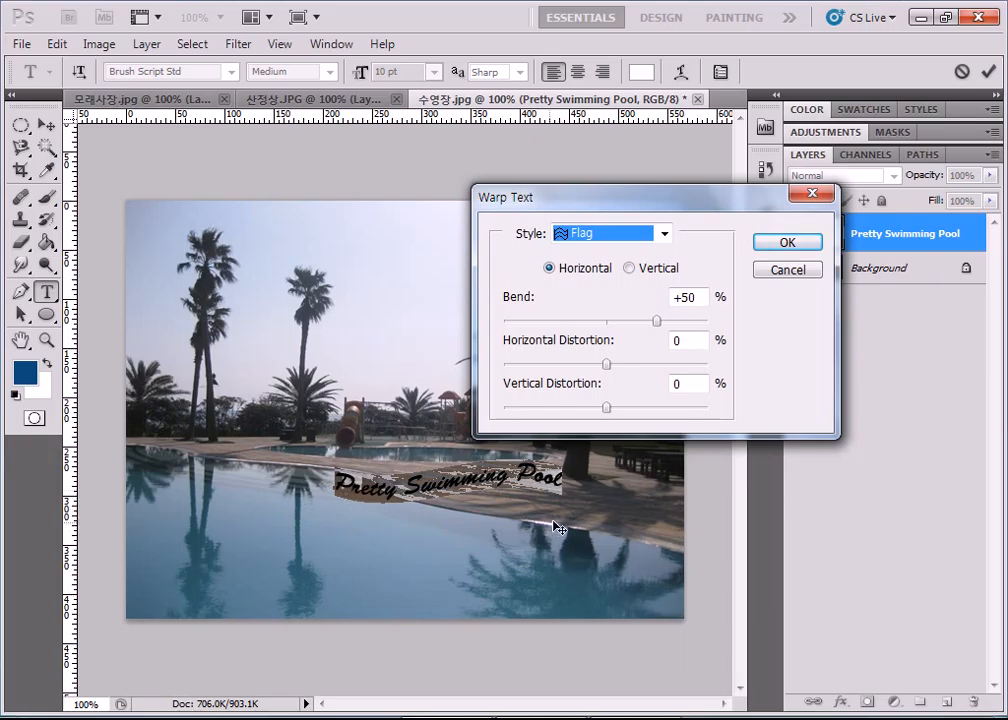
left_click(629, 268)
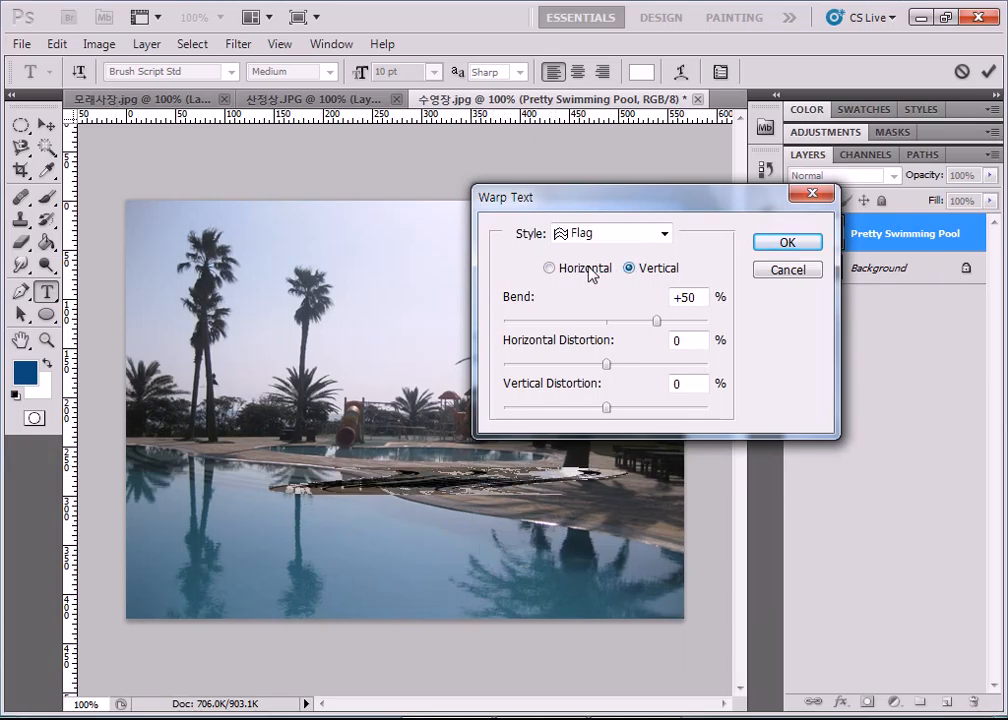
left_click(587, 270)
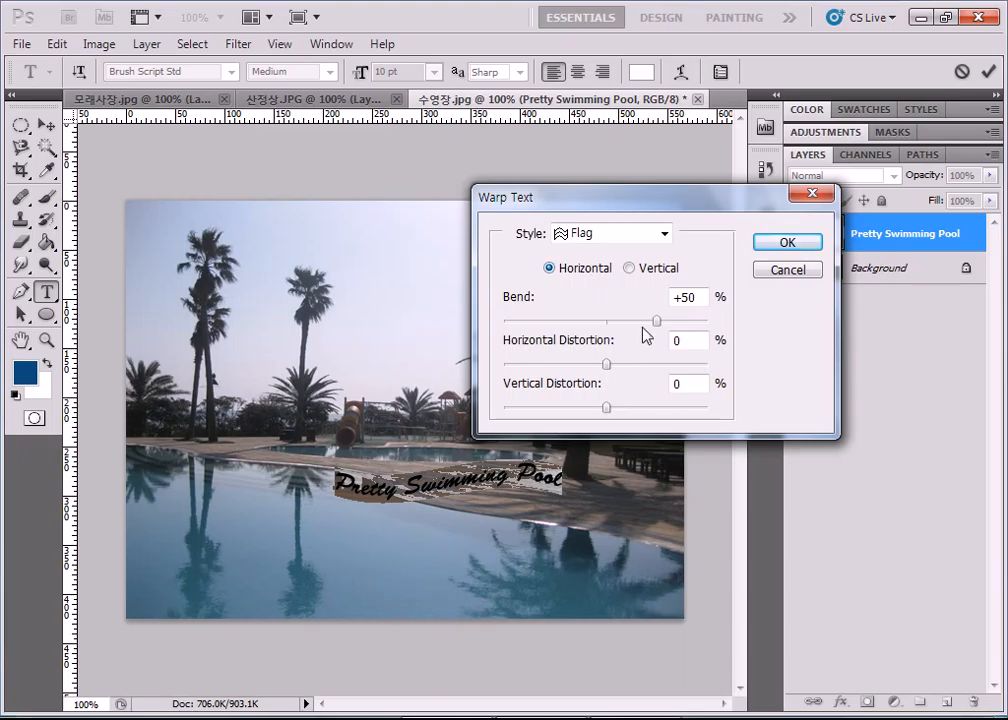
left_click_drag(656, 320, 716, 331)
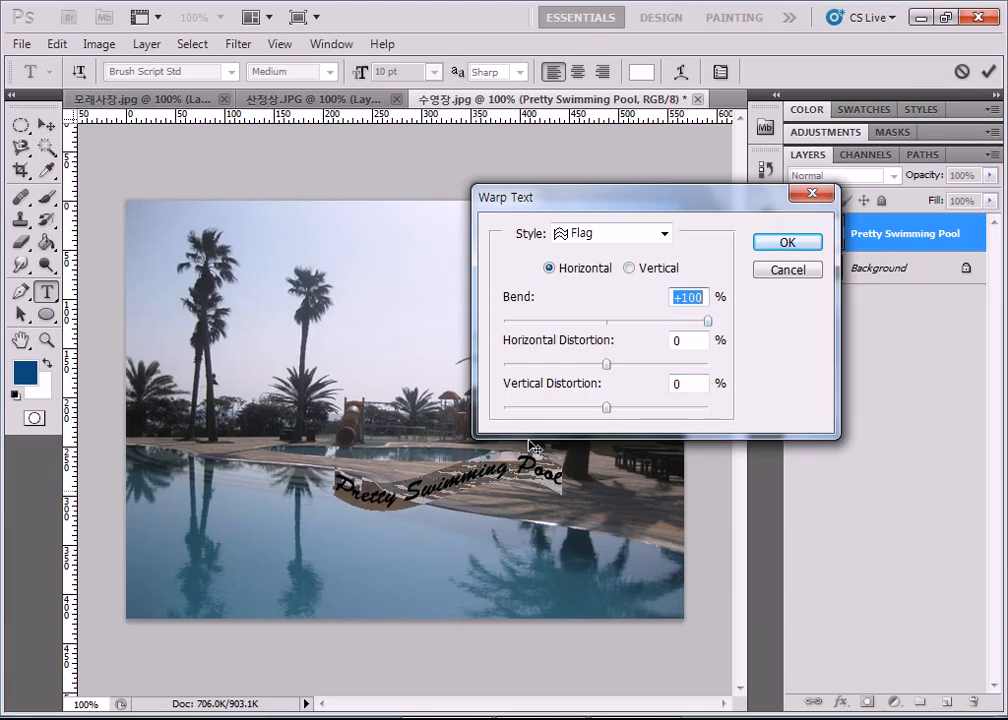
left_click_drag(605, 370, 612, 418)
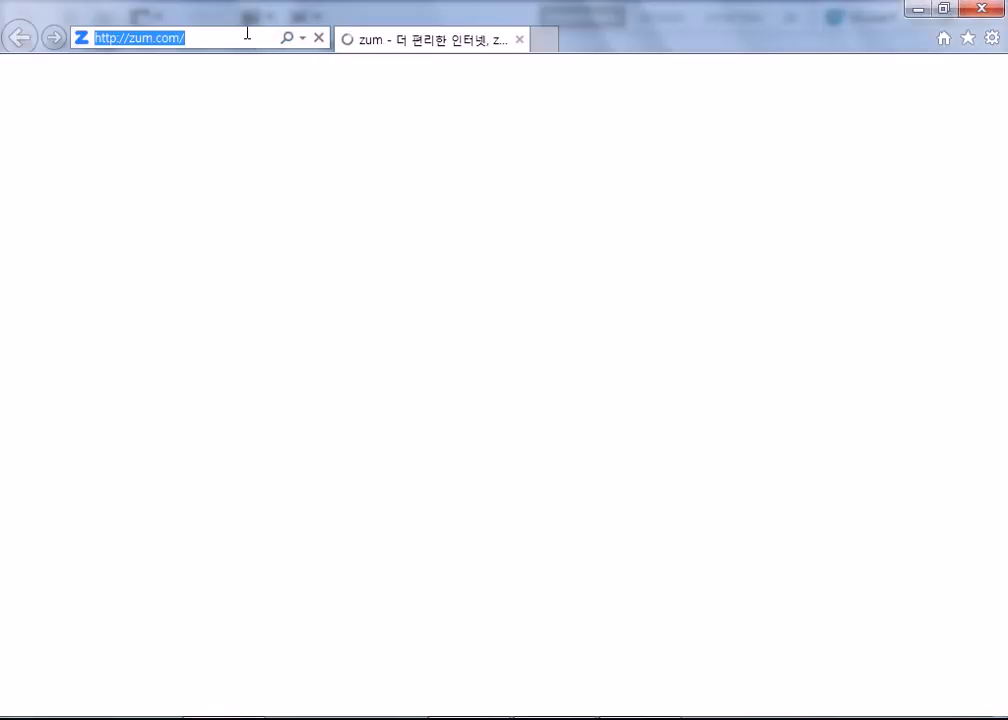
Step: Switch to Internet Explorer and open the web page host.new21.net/wolnam
type("host.new21.net/")
key("End")
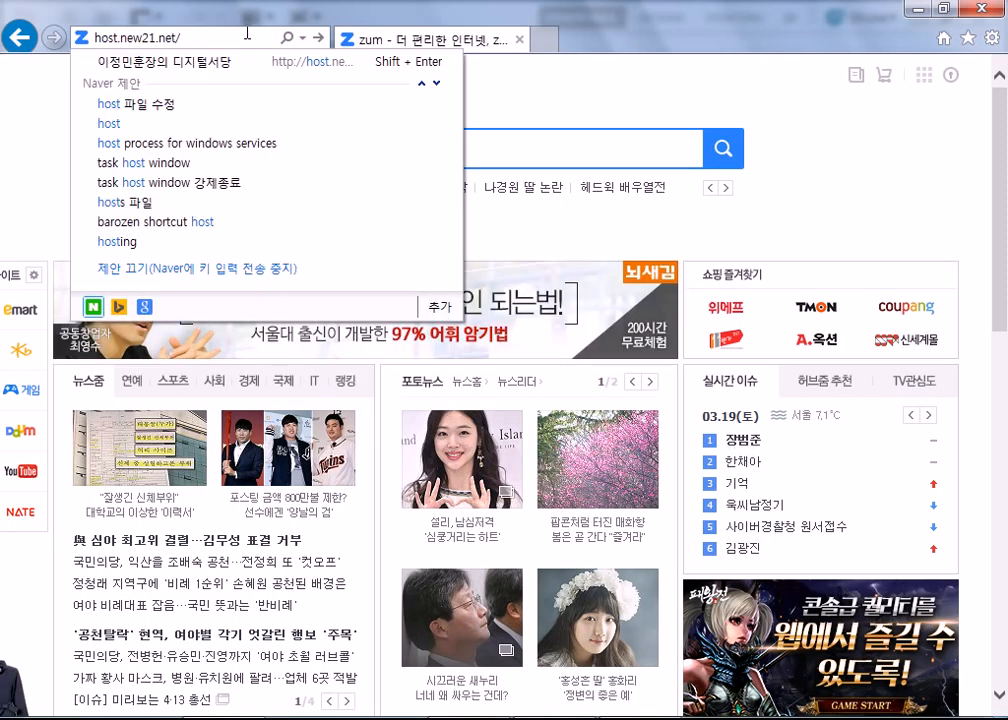
type("wolnam")
key("Return")
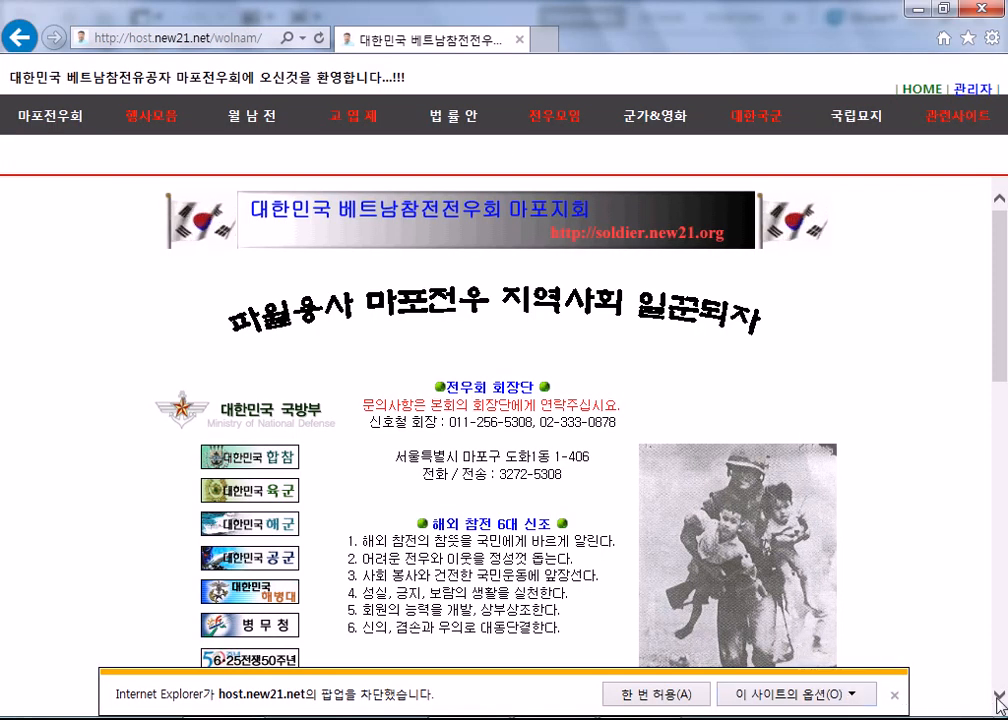
Step: Dismiss the blocked pop-up notice, examine the arched text banner below the page header and close the Smartfile advertising tab
left_click(895, 695)
left_click_drag(228, 319, 631, 318)
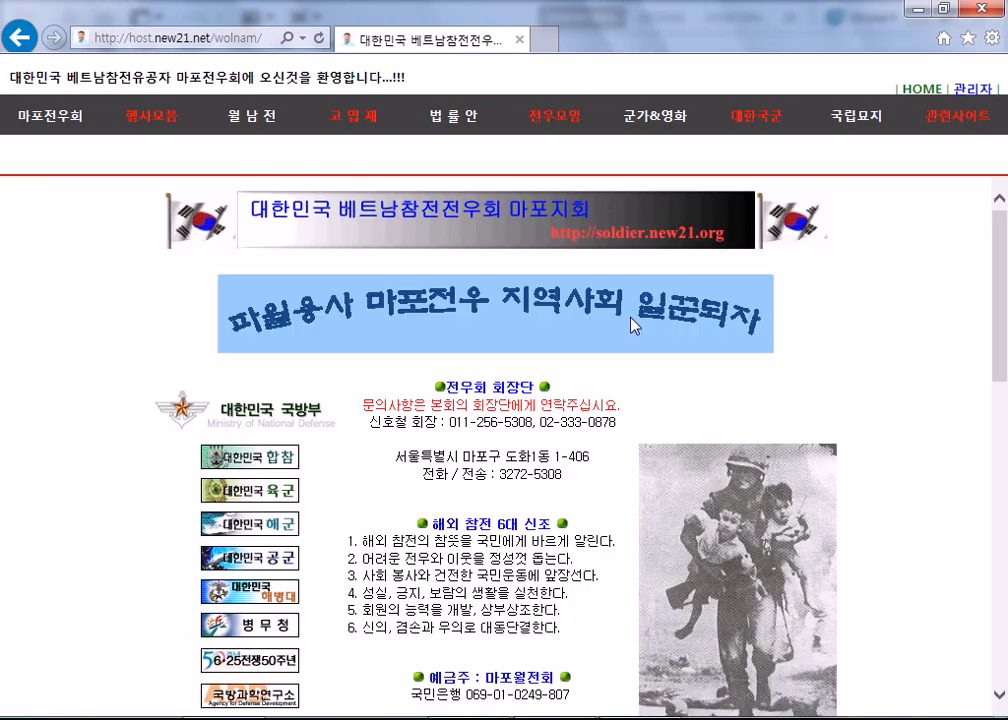
left_click(448, 316)
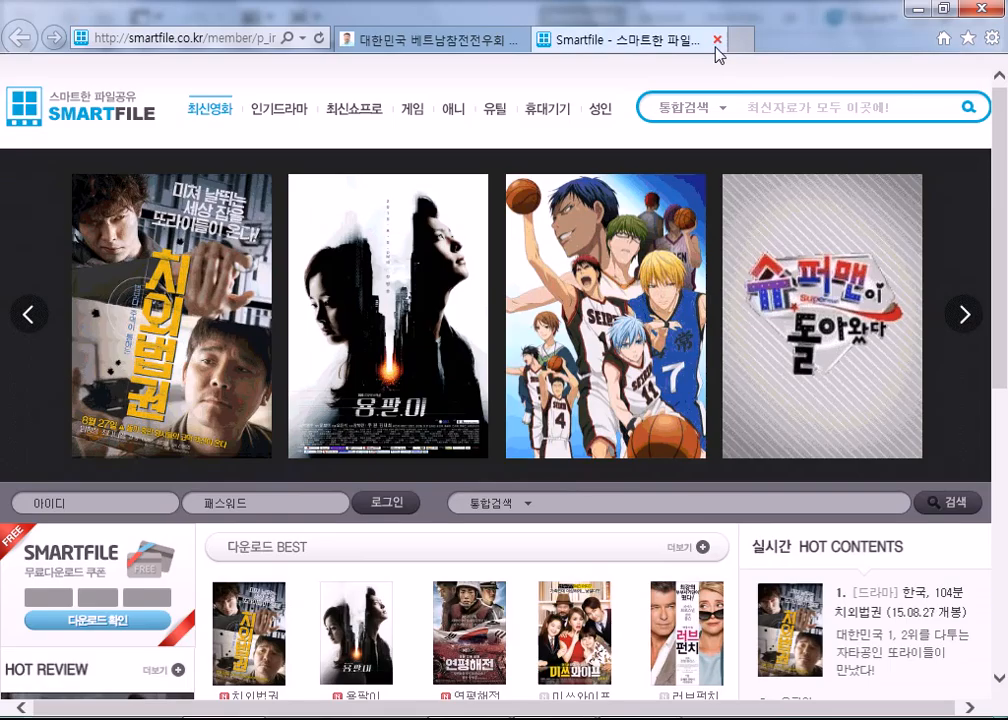
left_click(716, 40)
Step: Examine the wavy text banner above the copyright lines further down the page and close the browser
scroll(500, 445, "down", 5)
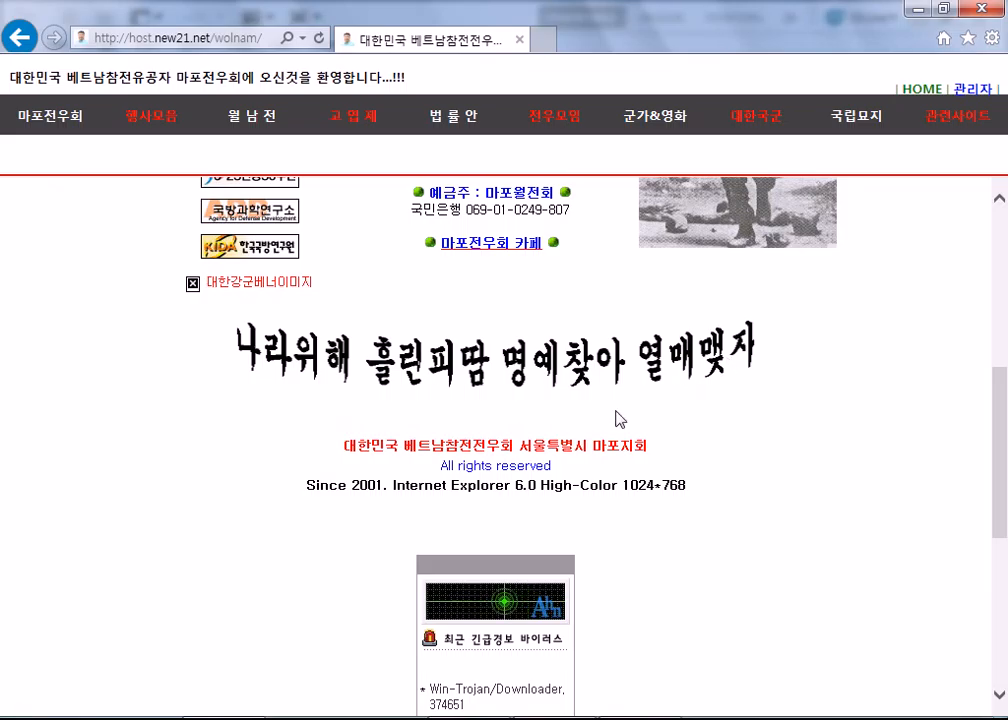
left_click_drag(343, 446, 652, 451)
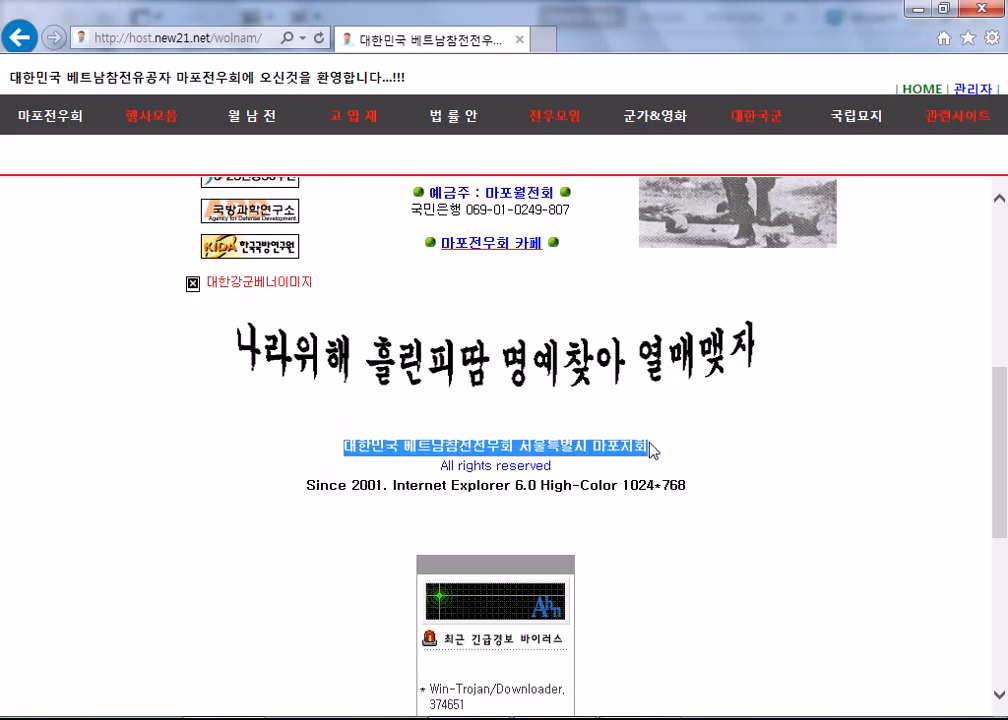
left_click_drag(810, 353, 635, 367)
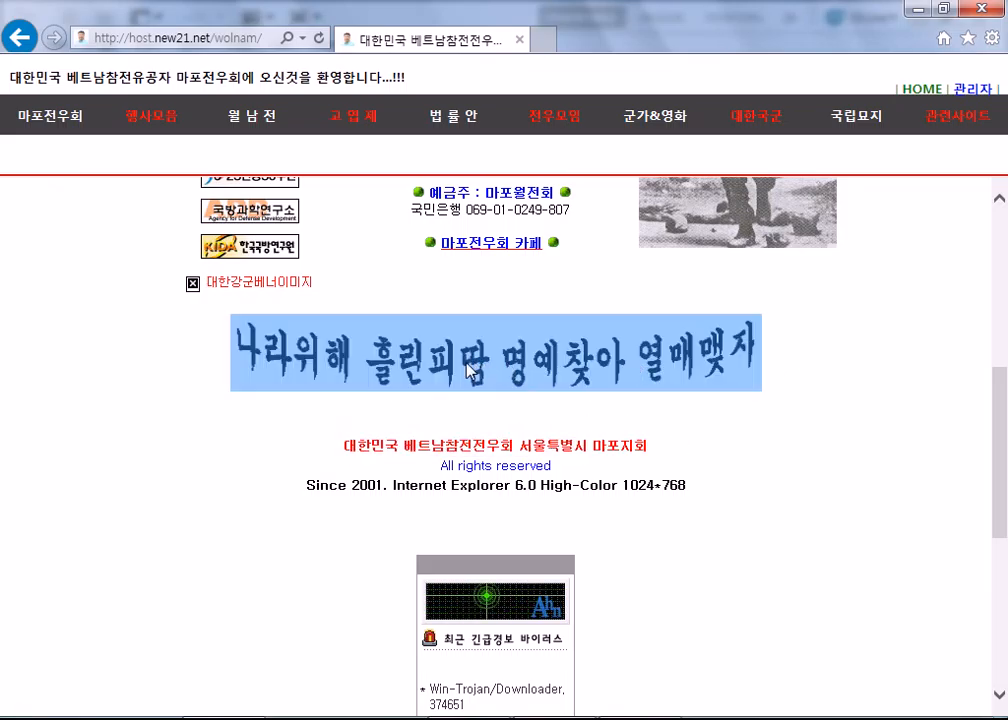
left_click(507, 486)
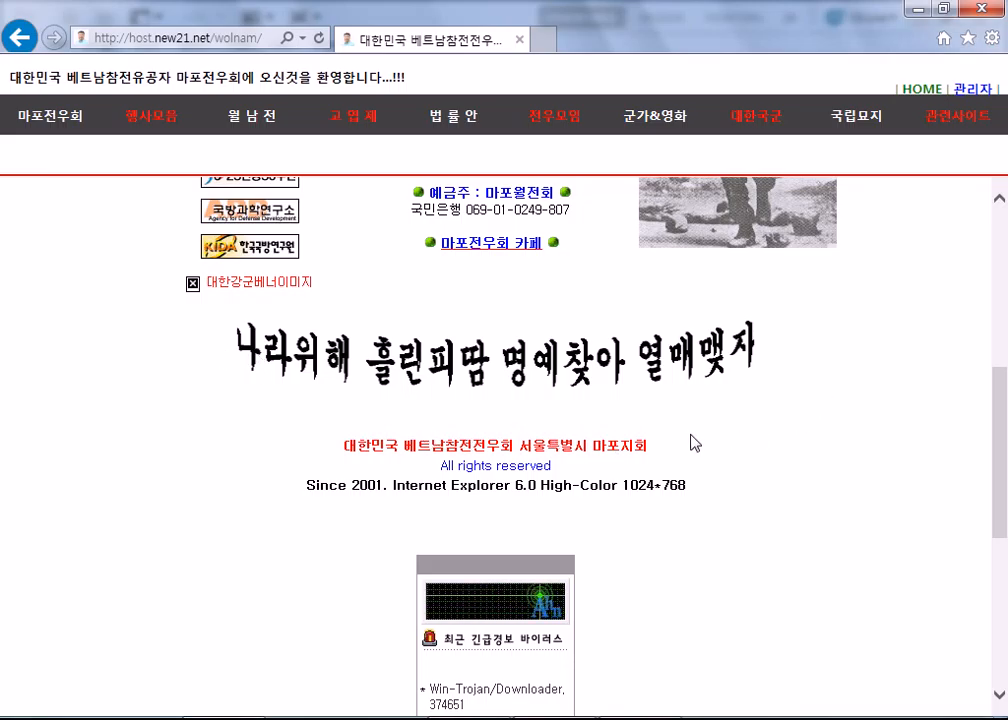
left_click(985, 8)
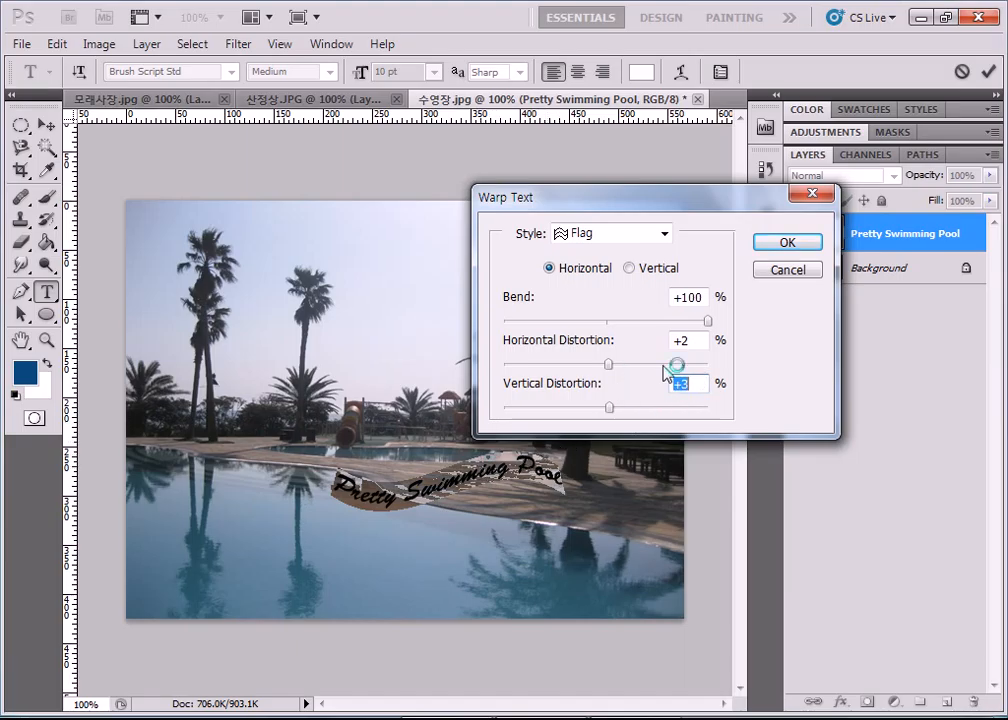
Step: Set the Flag warp's bend to +74%, commit the title and move it up to the far edge of the pool
left_click_drag(712, 326, 642, 330)
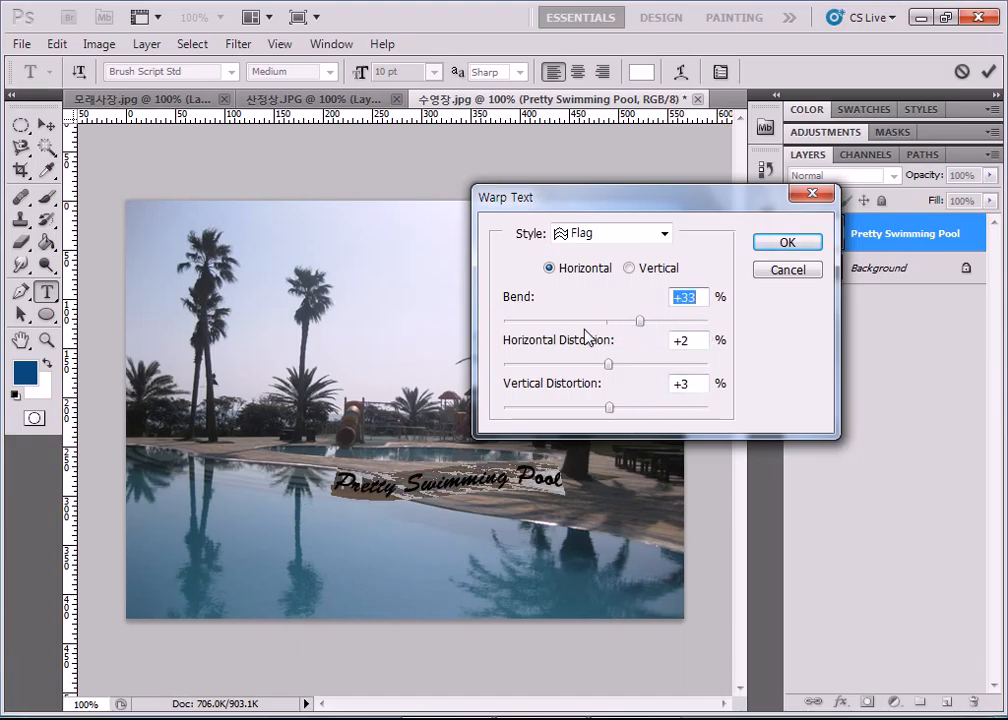
left_click_drag(641, 326, 540, 331)
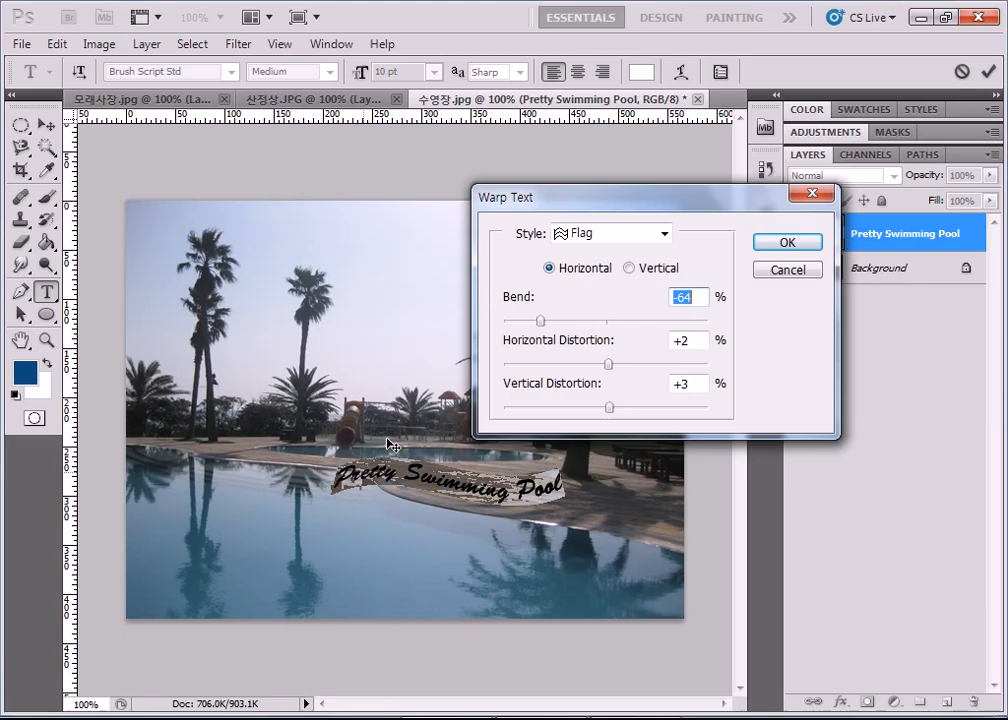
left_click_drag(535, 321, 680, 340)
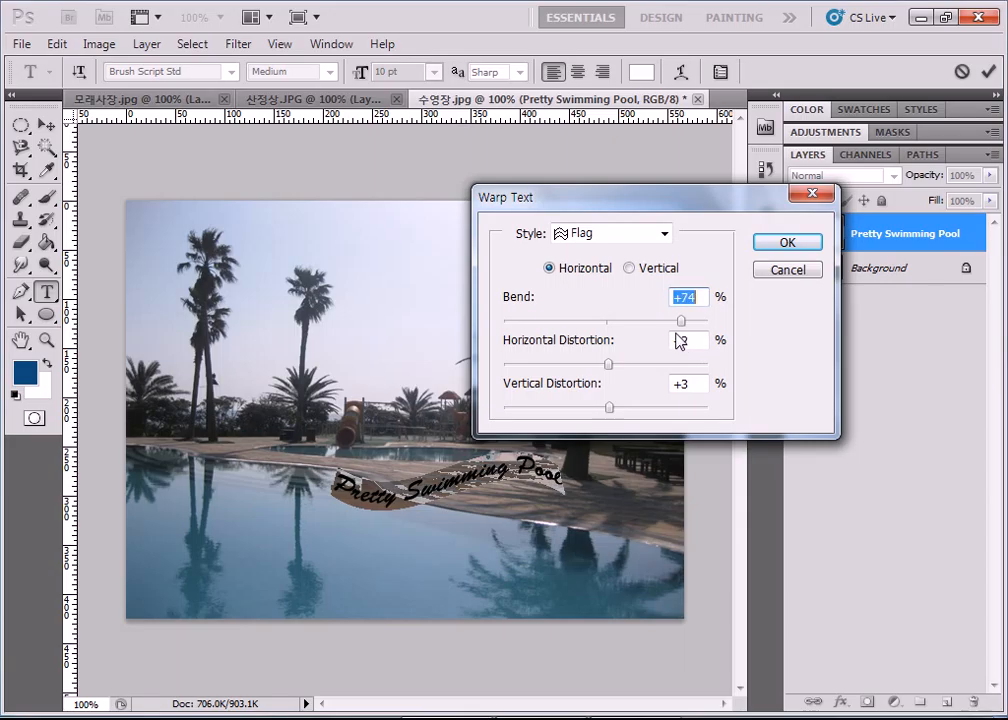
left_click(797, 246)
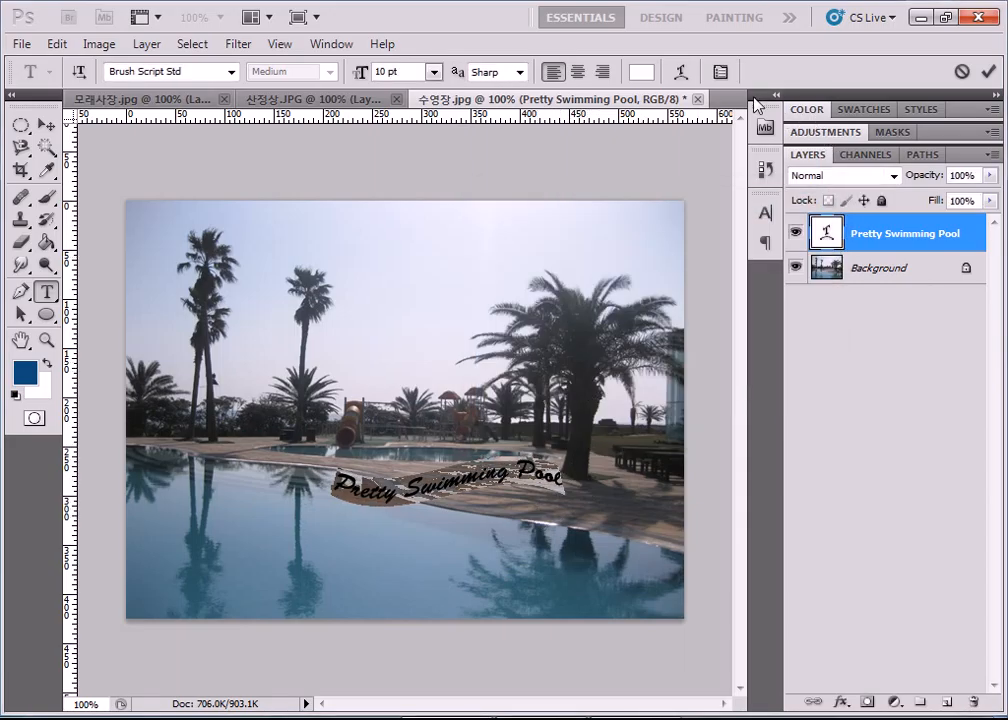
left_click(988, 71)
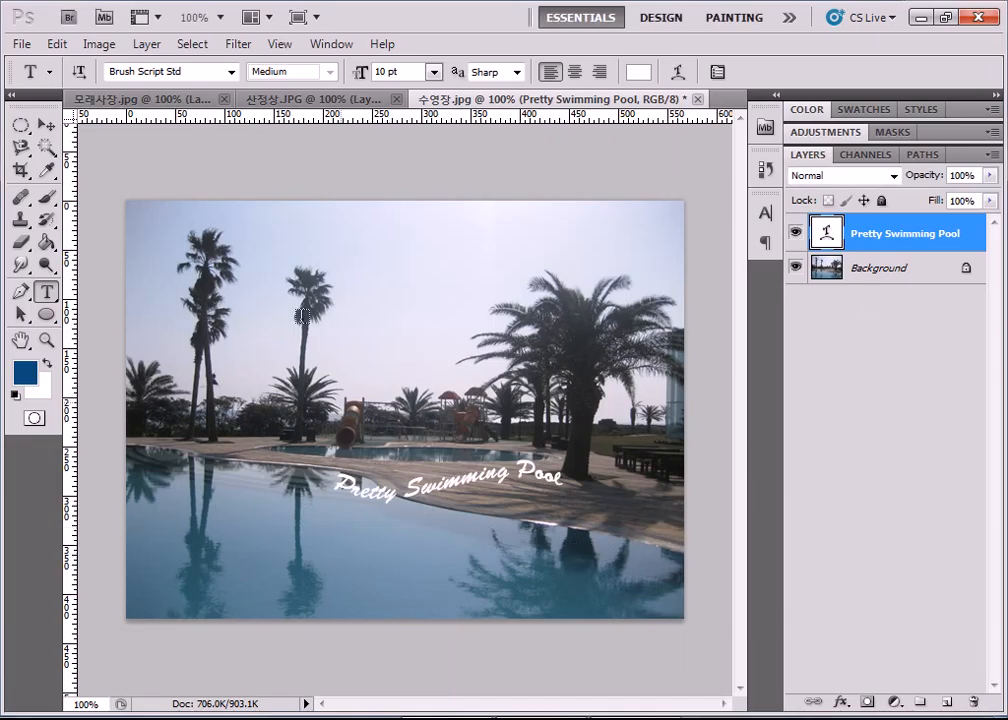
left_click(46, 124)
left_click_drag(441, 497, 437, 445)
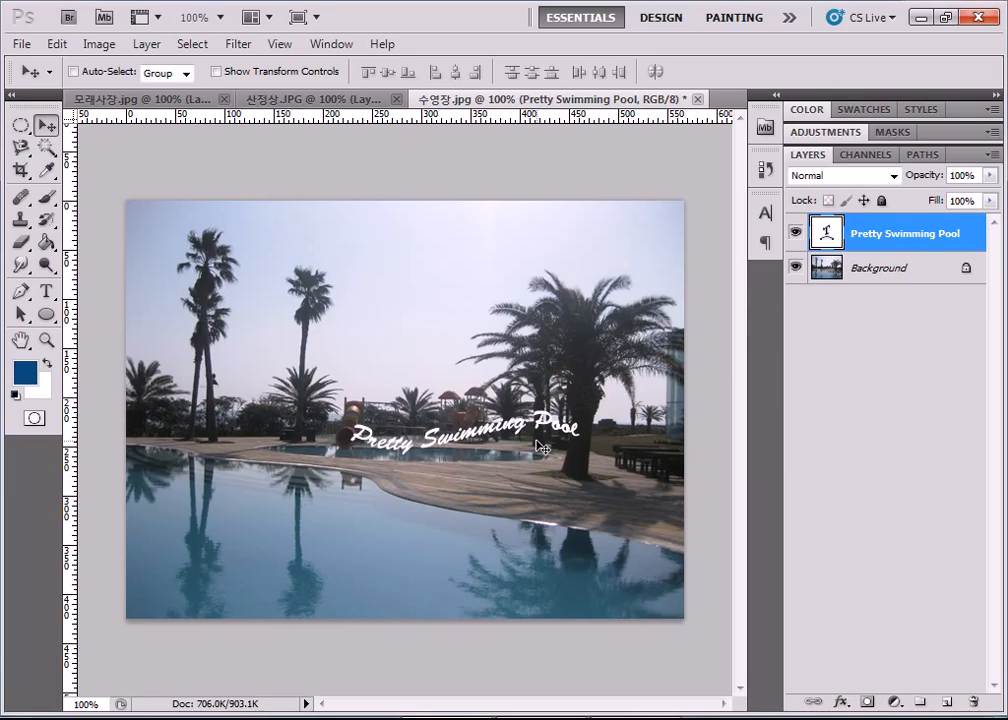
Step: Open the title's Drop Shadow layer effect and toggle it to compare the text with and without a shadow
left_click(841, 704)
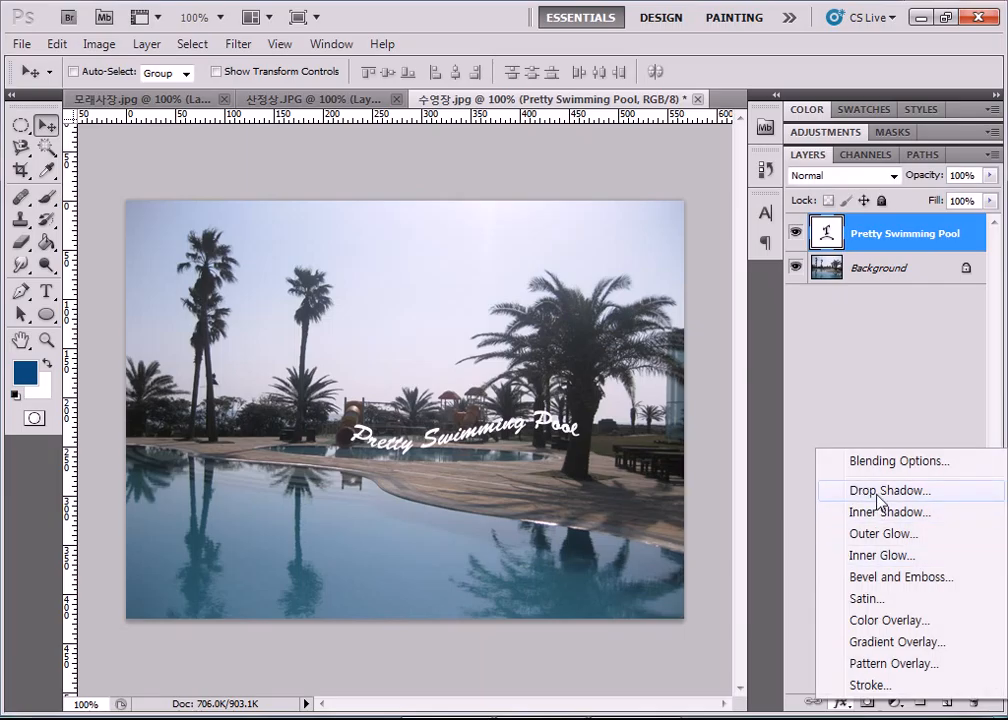
left_click(880, 490)
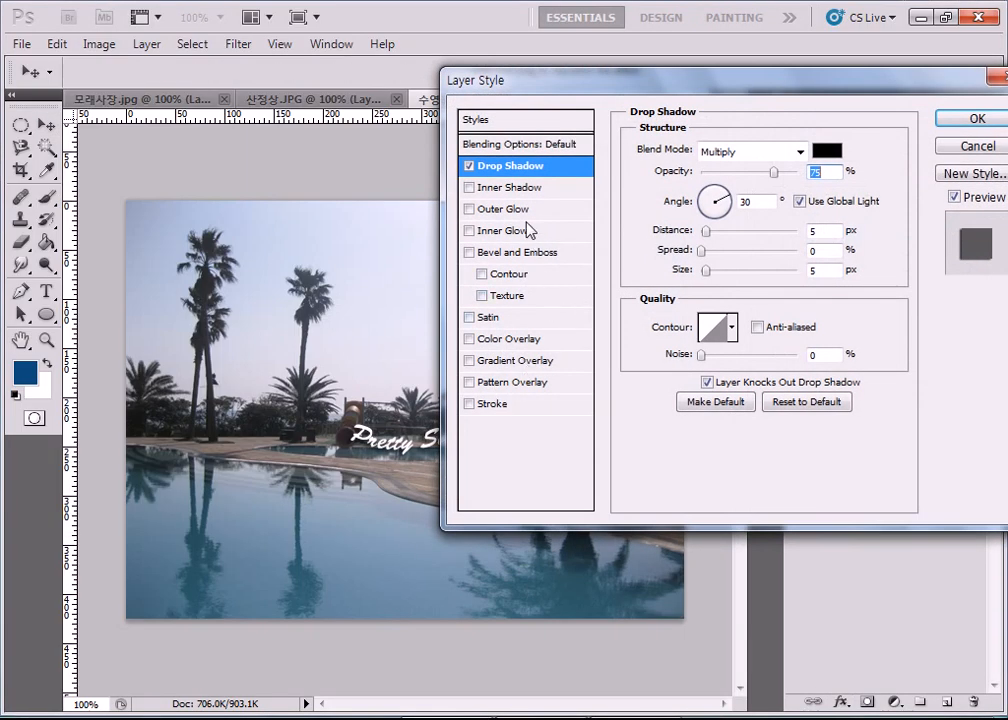
left_click(469, 166)
left_click(469, 166)
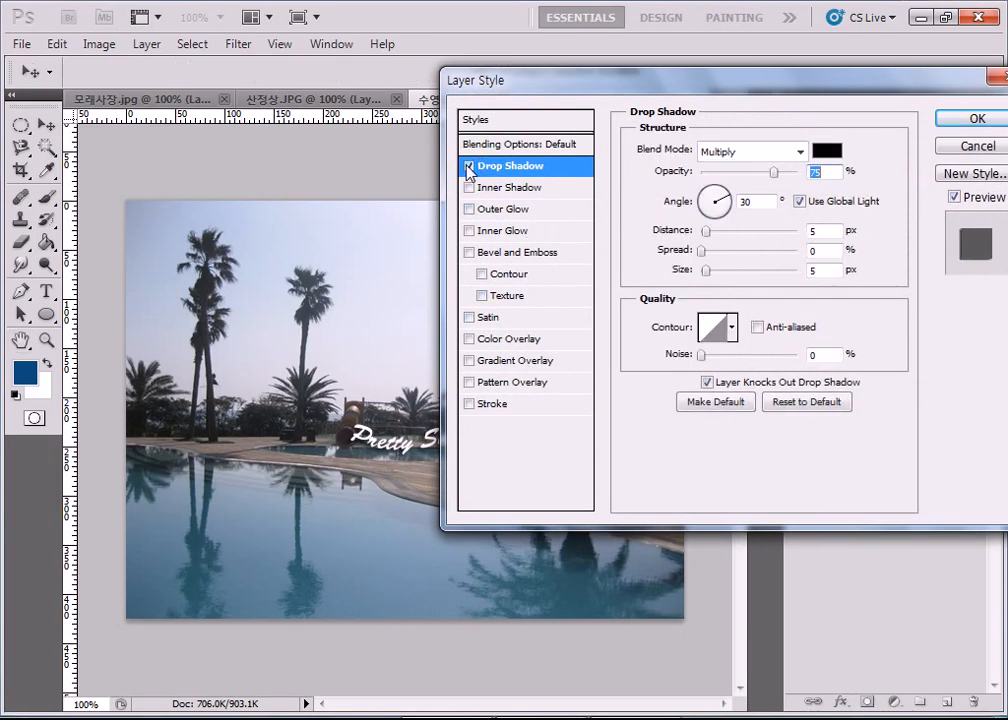
Step: Switch off the drop shadow, preview Outer Glow and Inner Glow on the title, and switch both glows off again
left_click(469, 166)
left_click(469, 231)
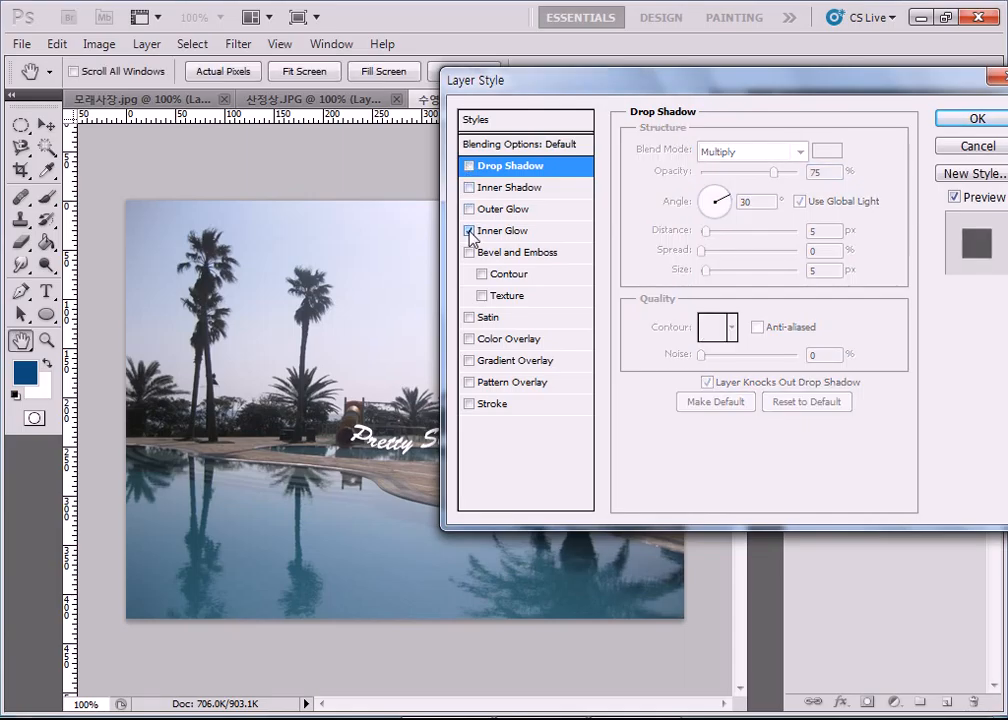
left_click(468, 209)
left_click(468, 231)
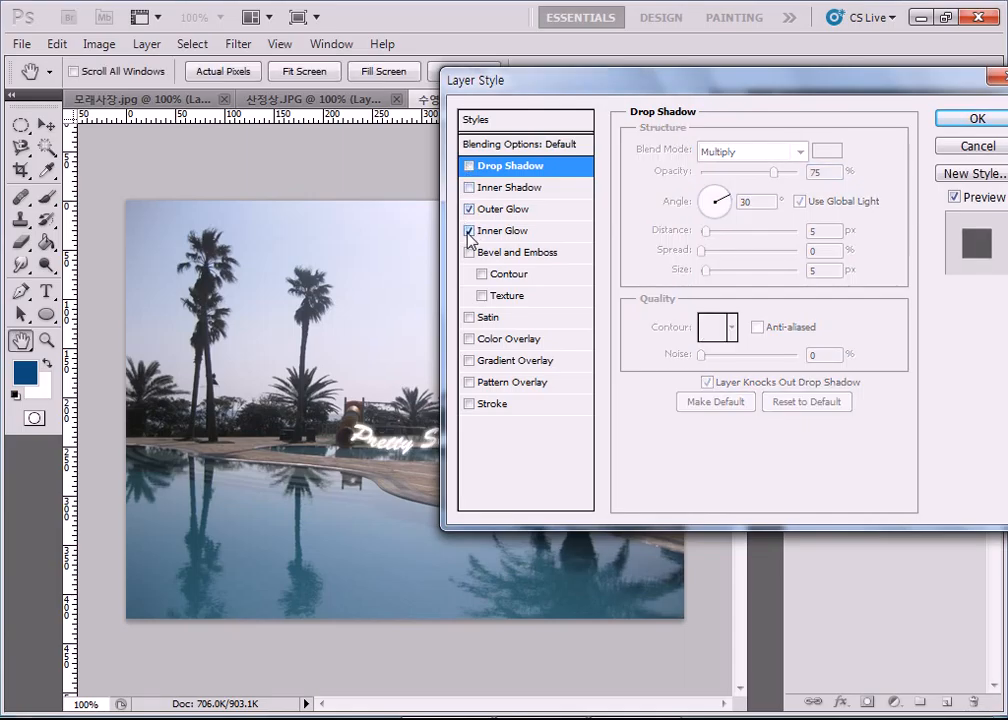
left_click(469, 231)
left_click(468, 209)
left_click(468, 231)
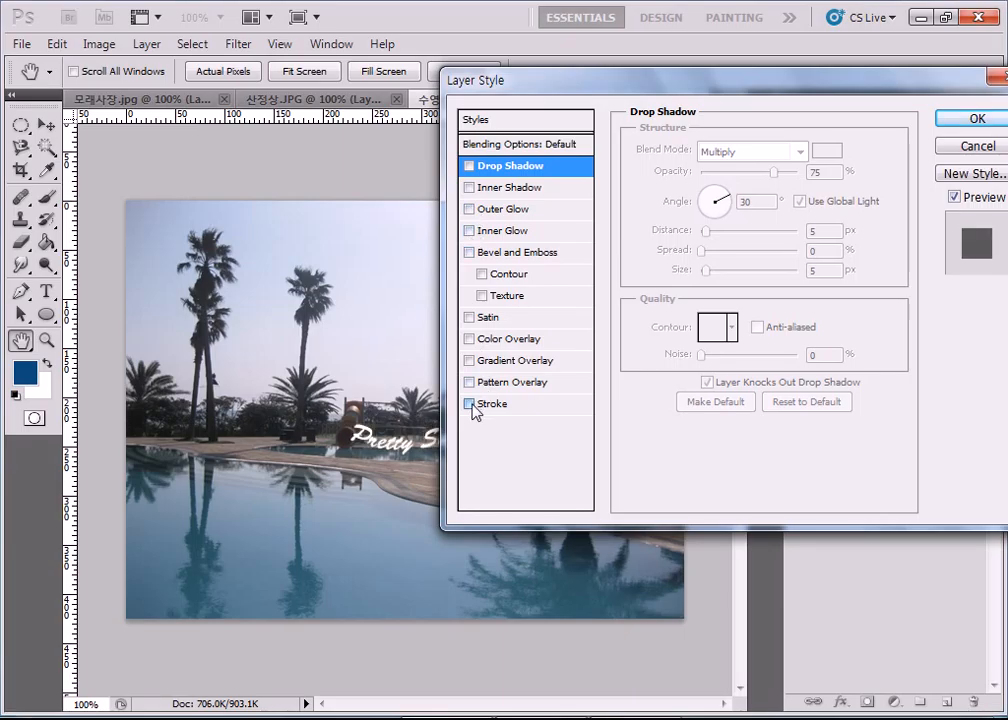
Step: Preview a Stroke effect on the title and switch it off again
left_click(470, 404)
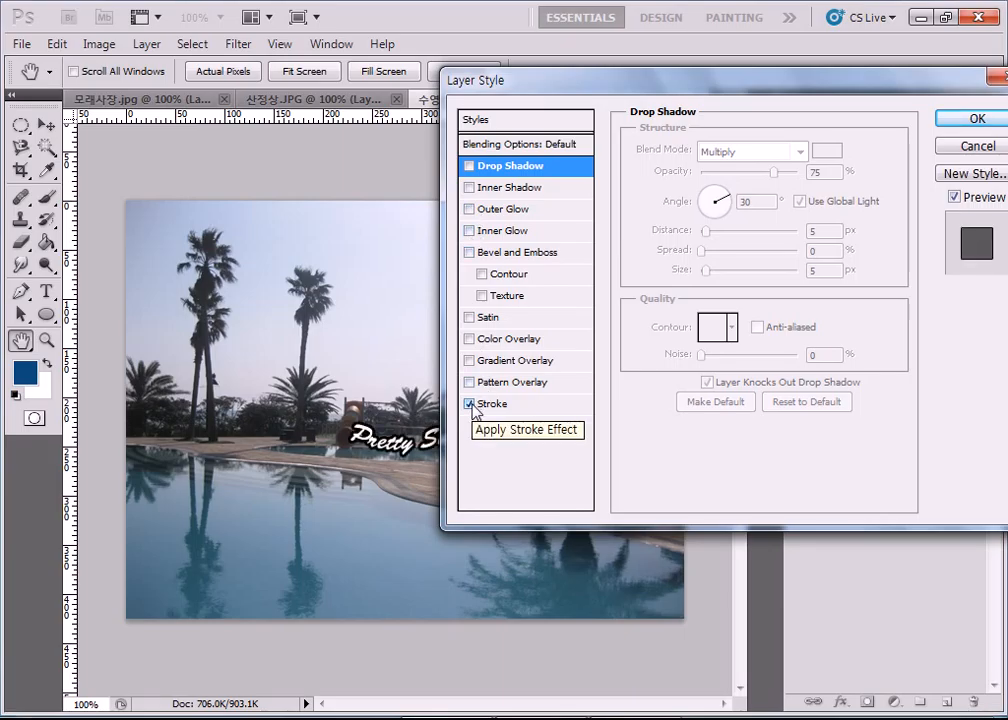
mouse_move(588, 82)
left_mouse_down()
mouse_move(800, 52)
mouse_move(735, 58)
mouse_move(662, 47)
left_mouse_up()
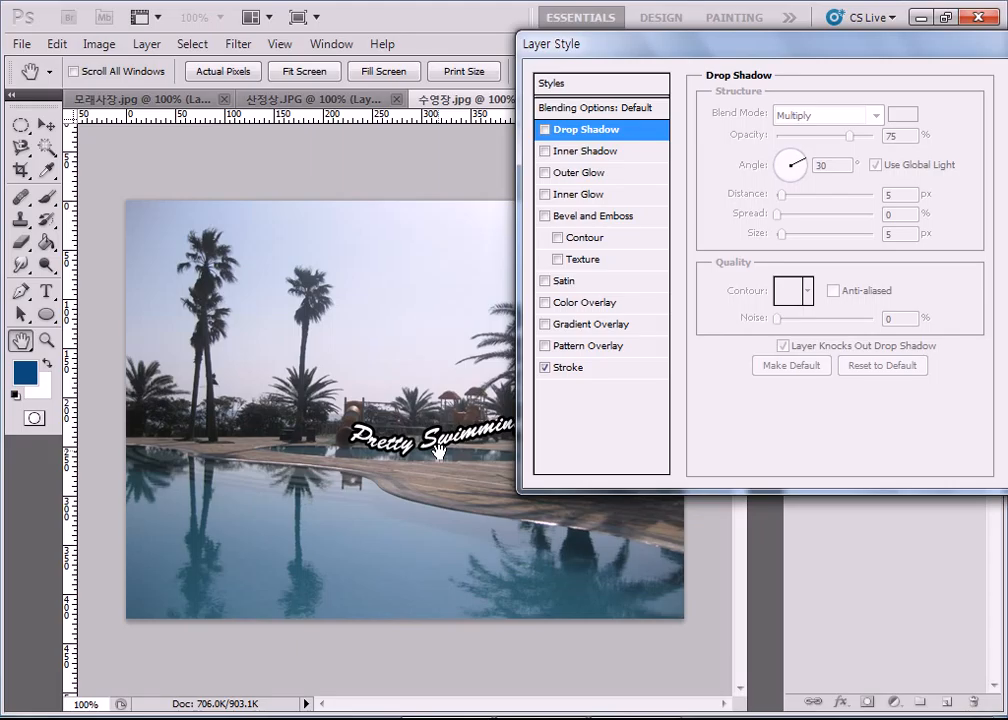
left_click(545, 367)
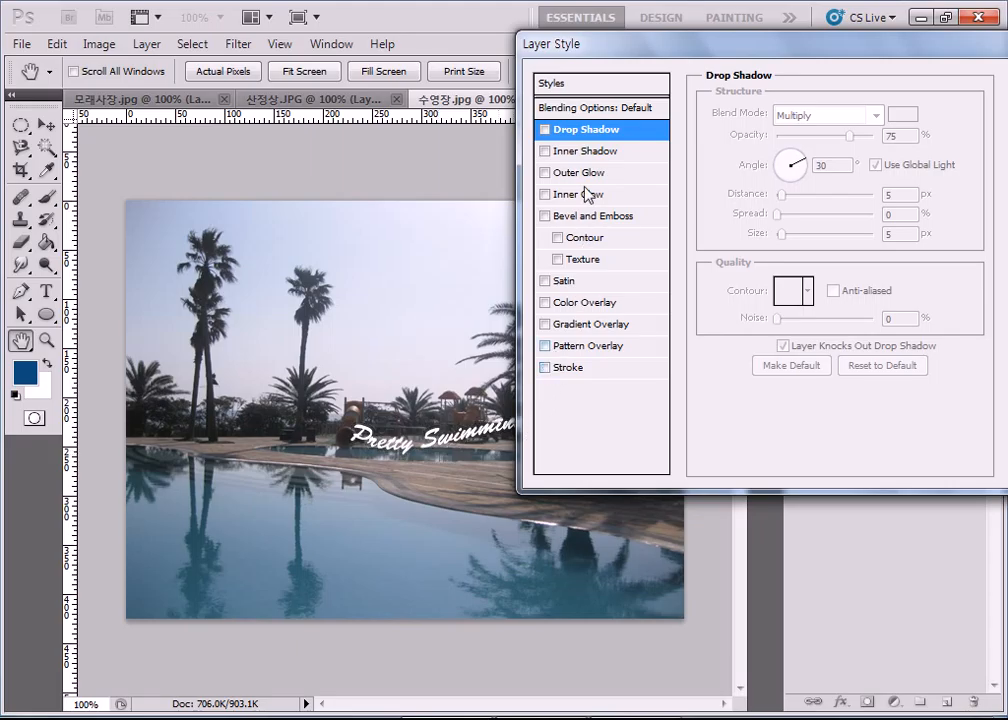
Step: Apply a Multiply Drop Shadow to the title with 75% opacity, 30° angle, 5 px distance and 5 px size
left_click(545, 129)
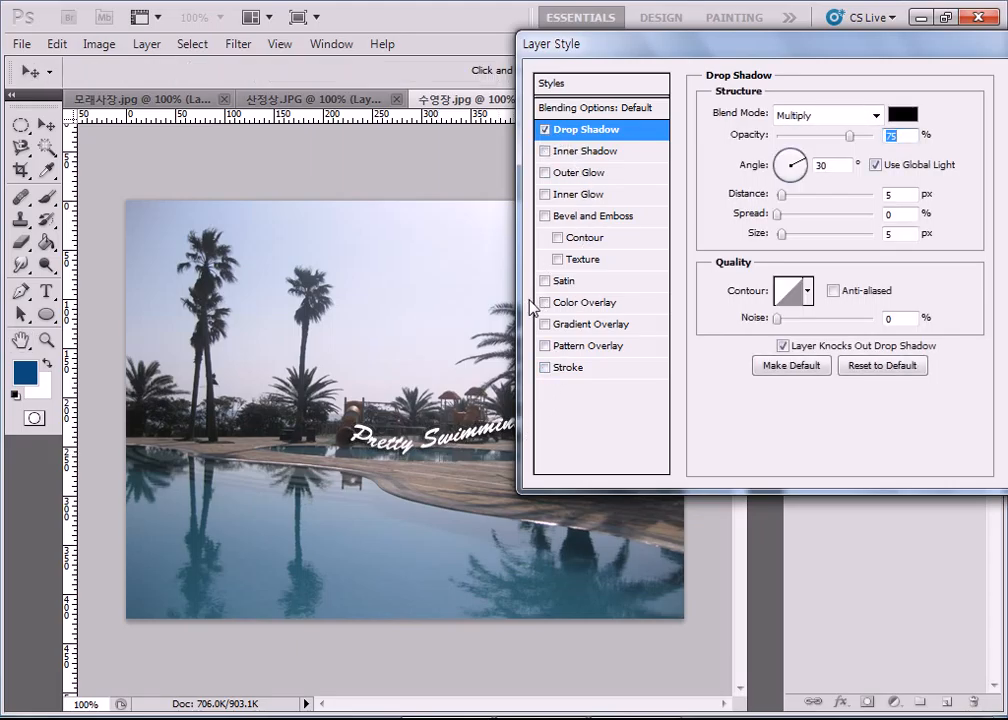
left_click_drag(737, 37, 528, 47)
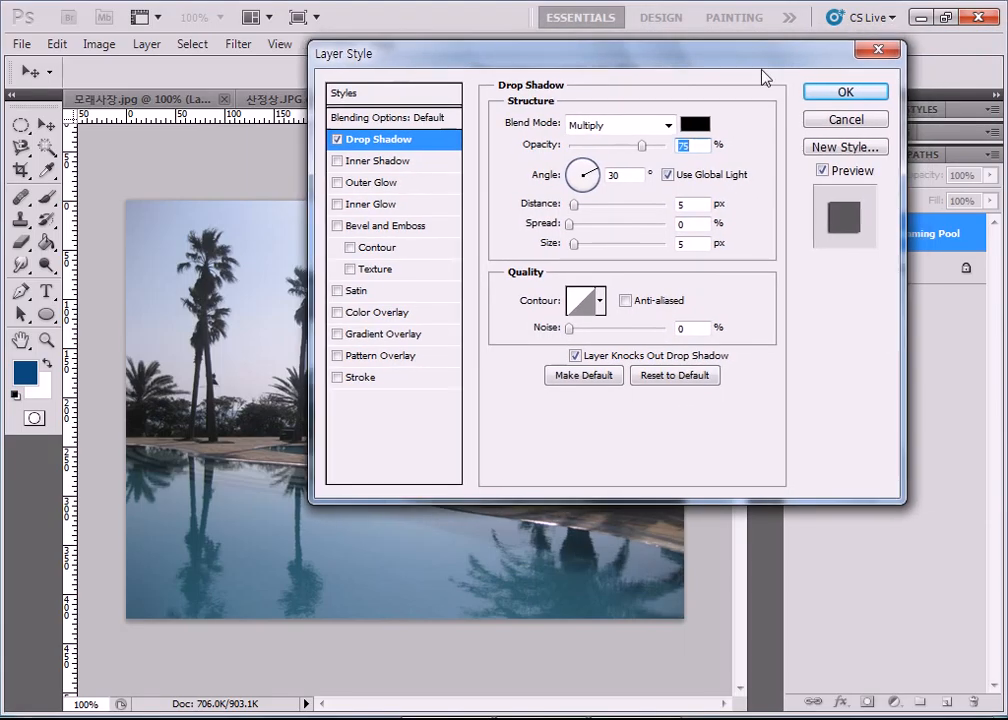
left_click(826, 94)
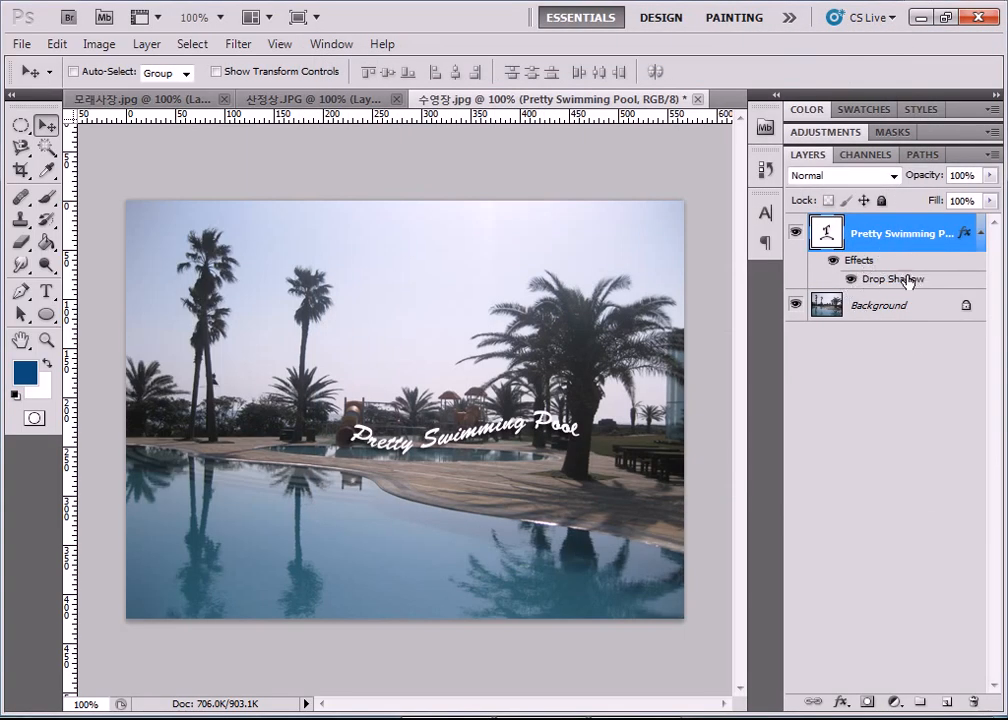
Step: Try deleting the Drop Shadow effect from the title layer and undo the deletion
left_click_drag(913, 283, 968, 705)
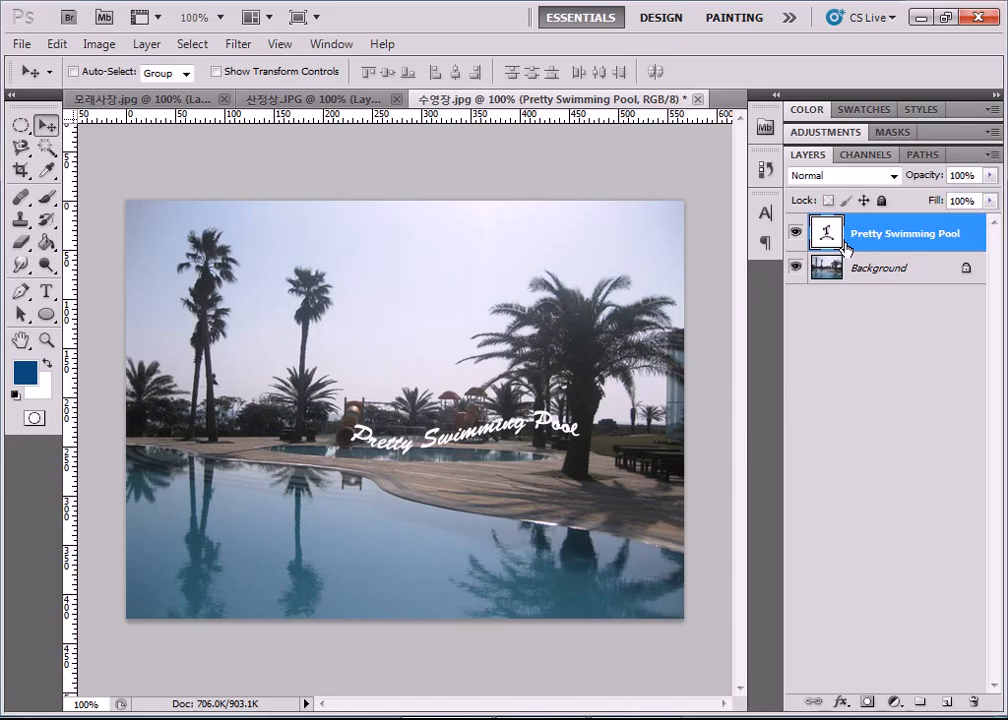
key("ctrl+z")
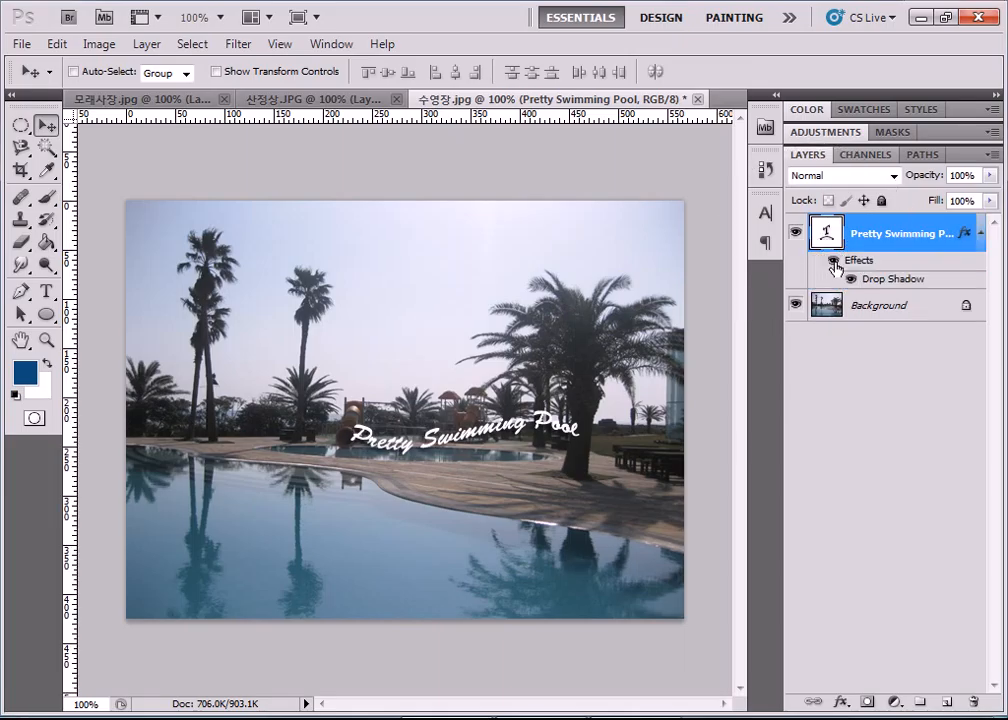
left_click(841, 703)
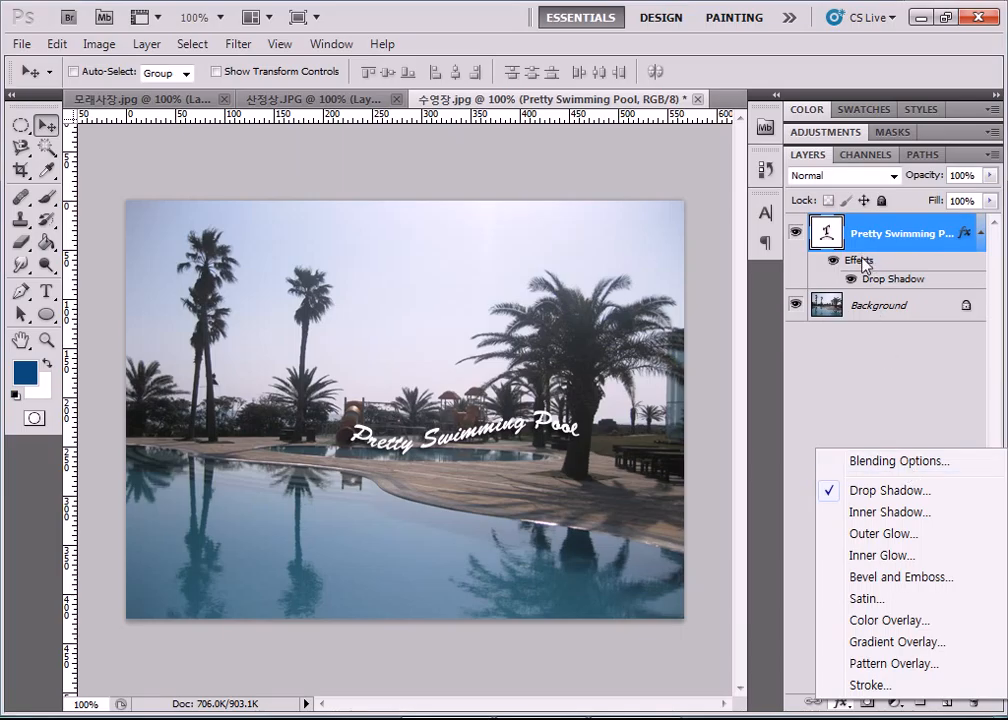
left_click(882, 282)
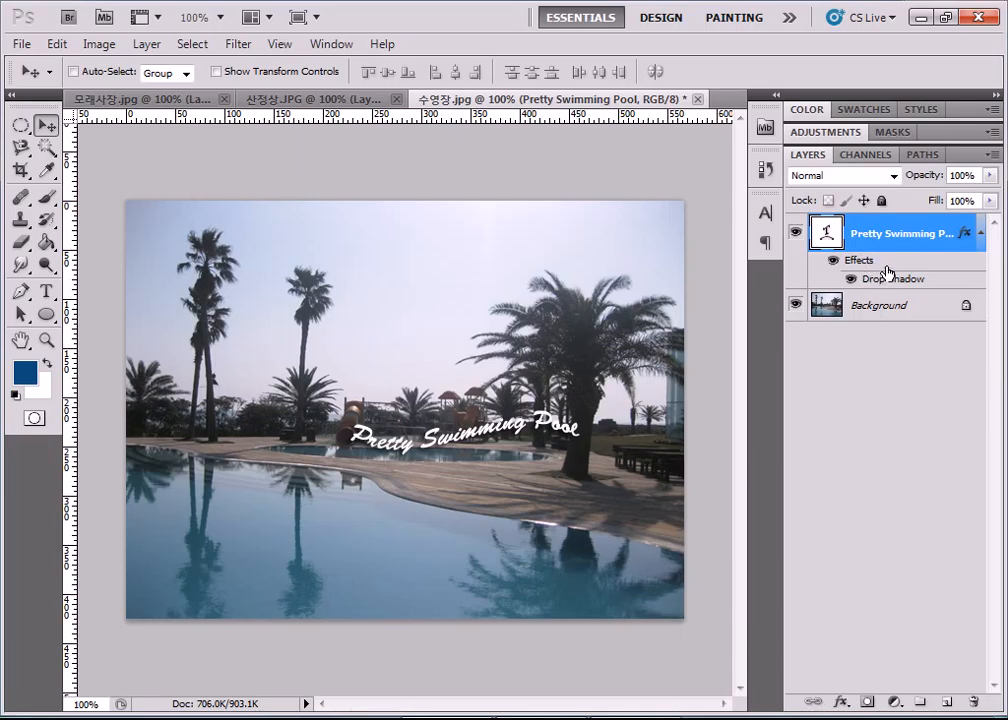
Step: Reopen the title's Drop Shadow settings and switch the shadow off
left_click(839, 706)
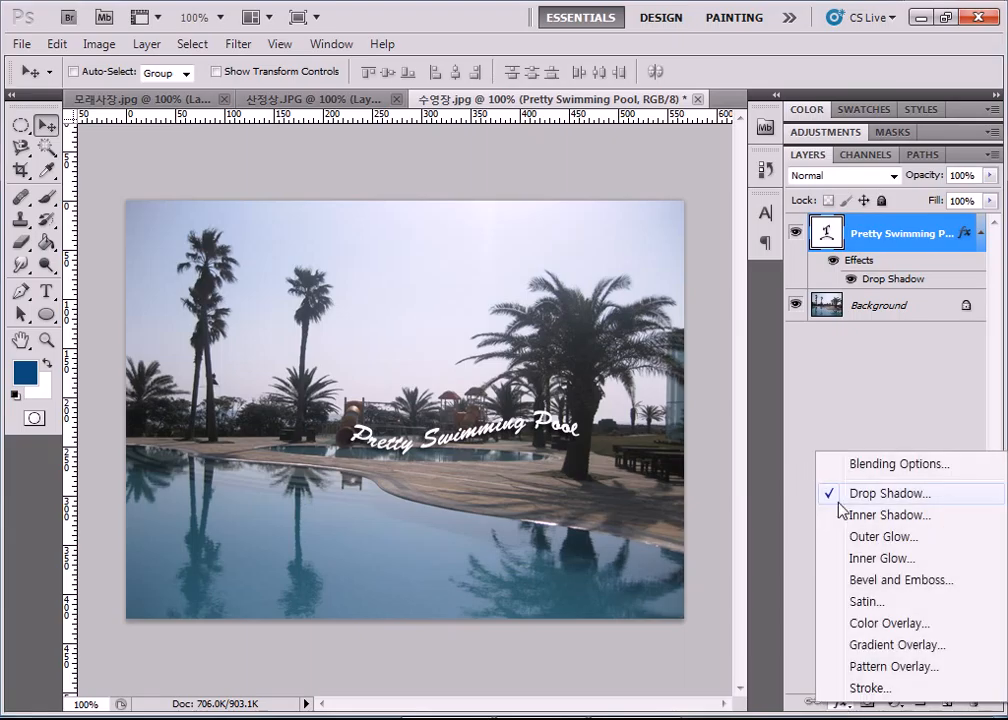
left_click(828, 491)
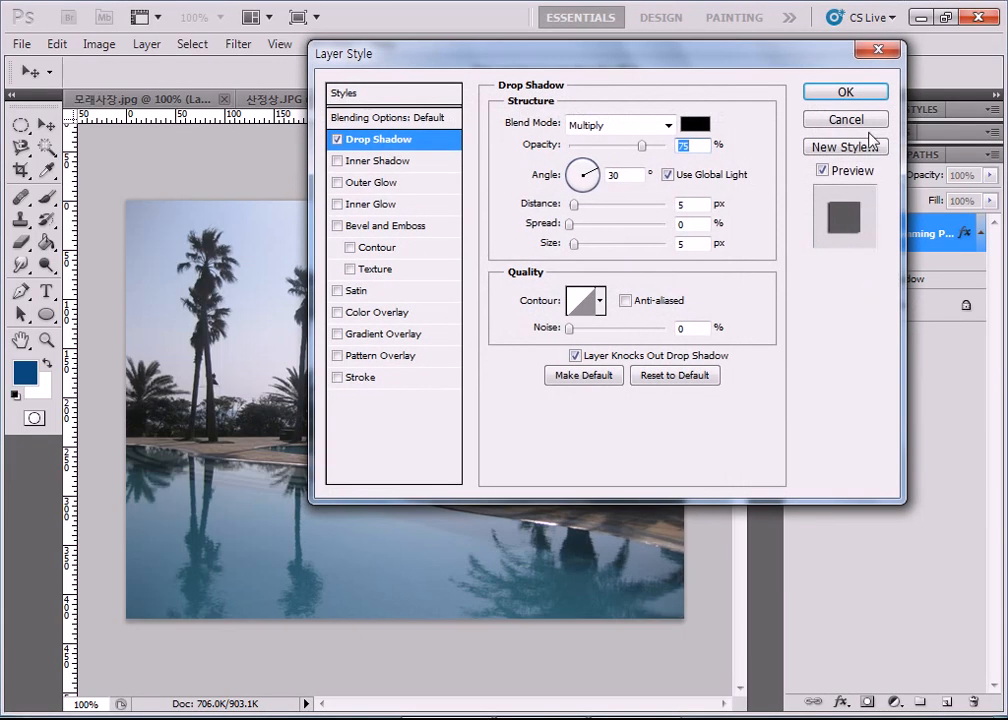
left_click(339, 139)
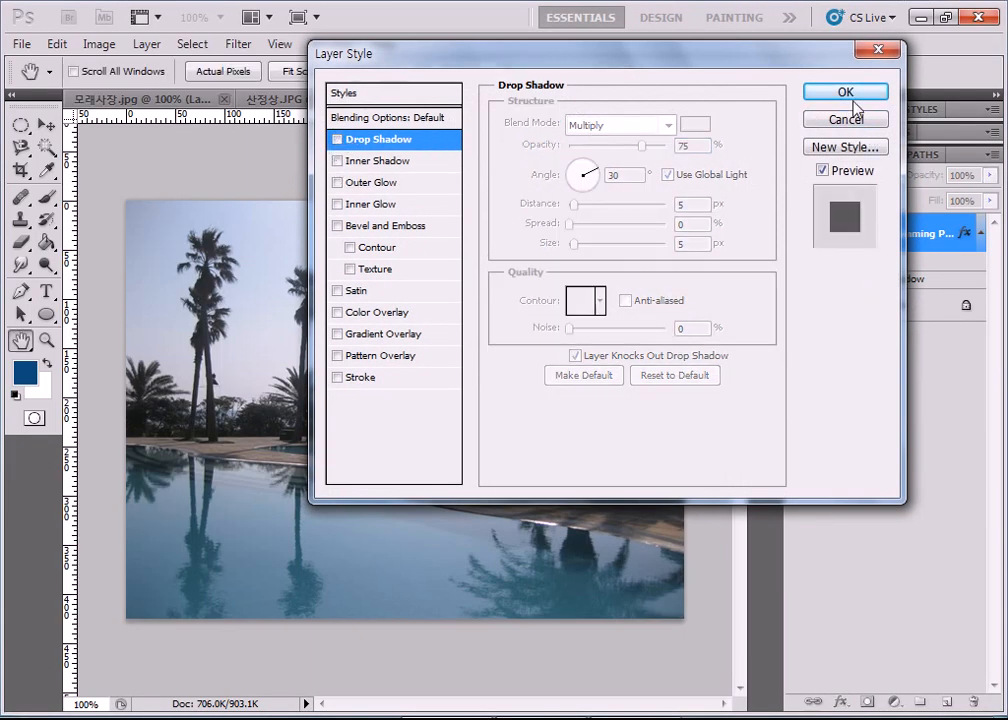
left_click(846, 95)
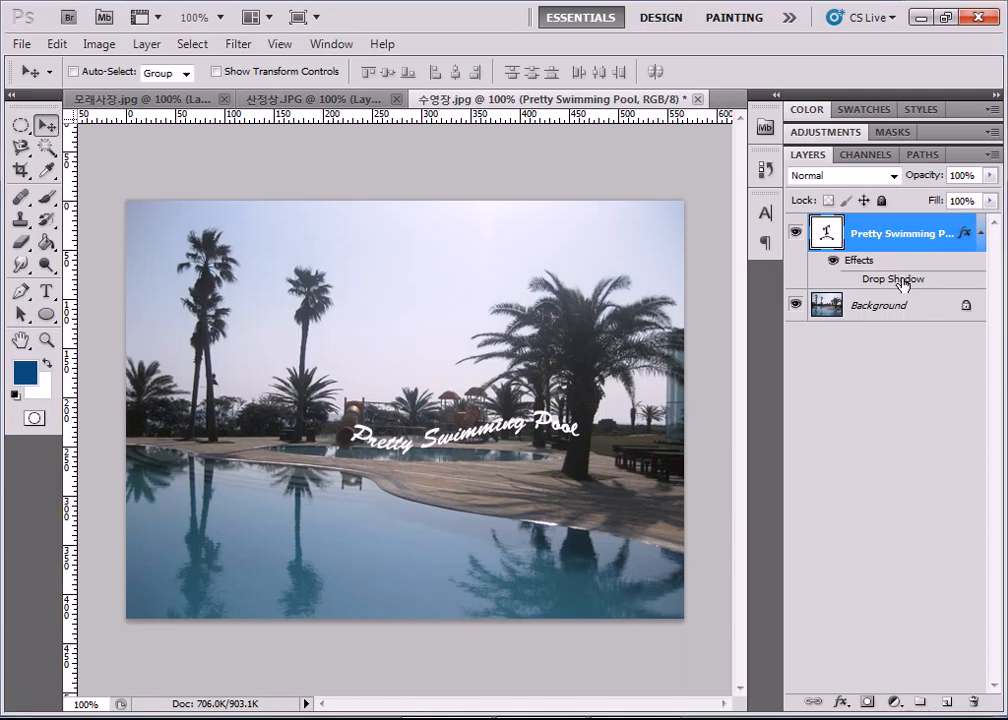
left_click(840, 702)
left_click(861, 462)
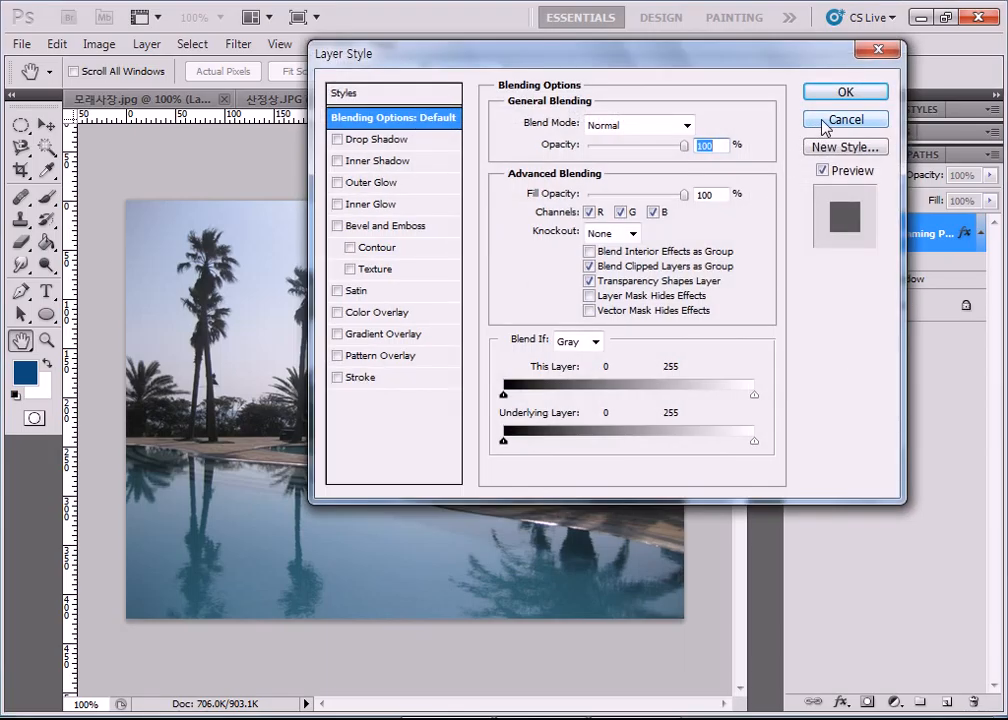
left_click(826, 124)
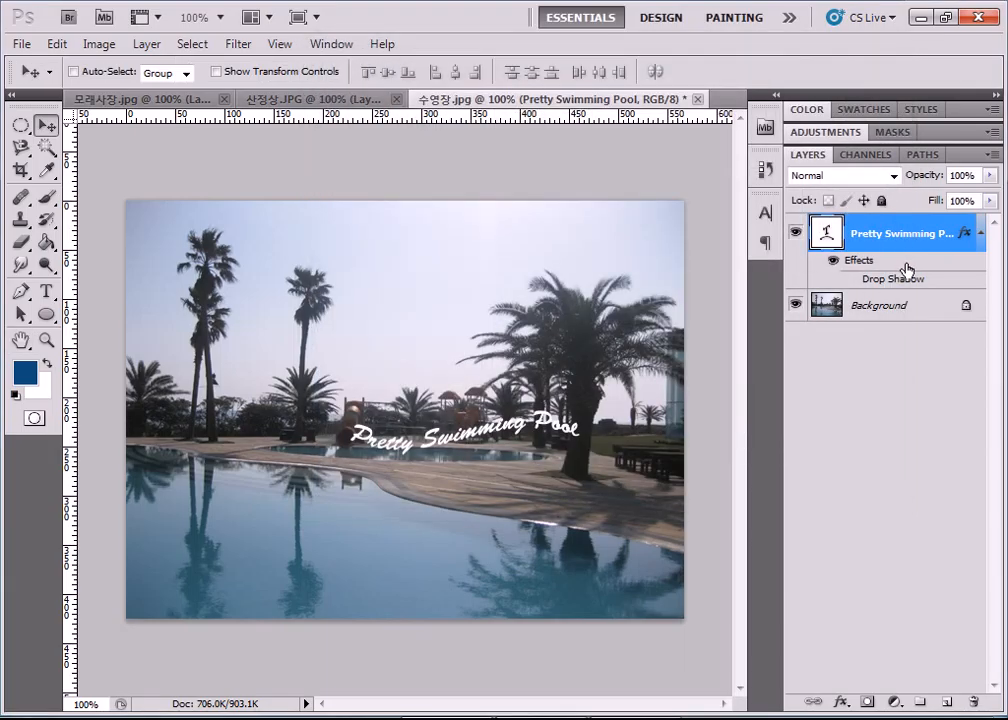
Step: Open the Drop Shadow settings from the effect listed under the title layer and disable the shadow, two times over
double_click(908, 285)
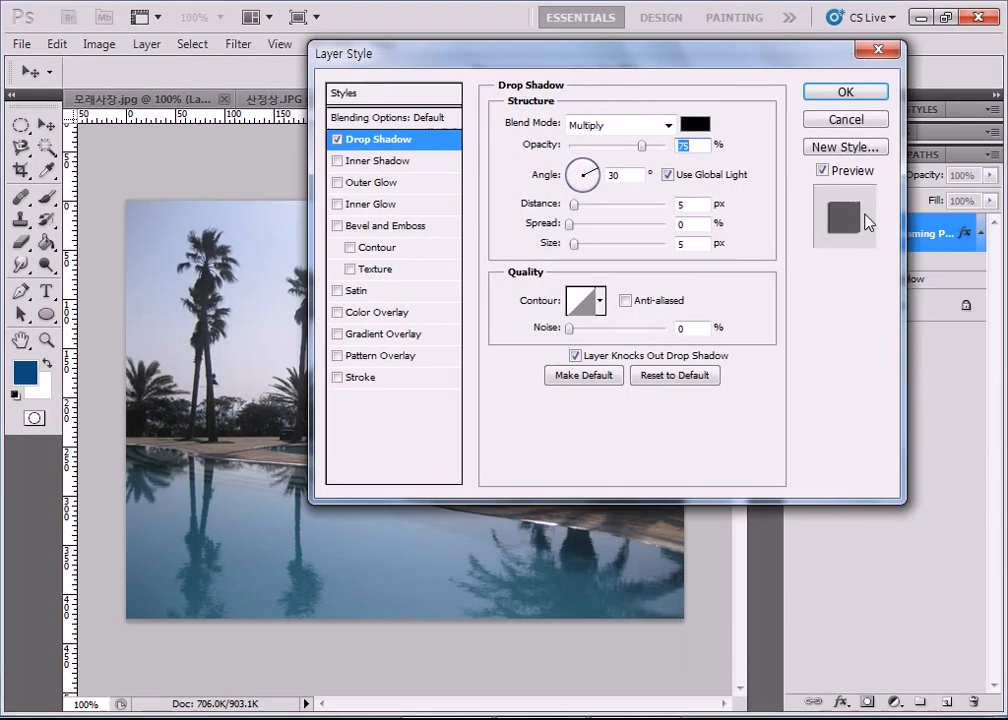
left_click(337, 140)
left_click(838, 93)
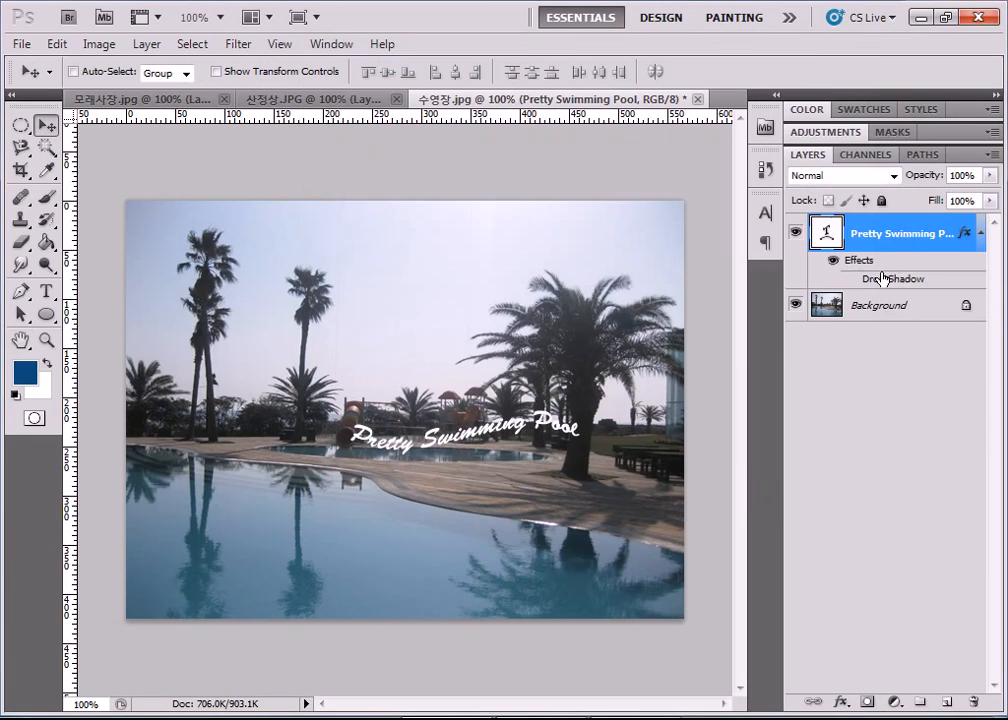
double_click(893, 279)
left_click(337, 140)
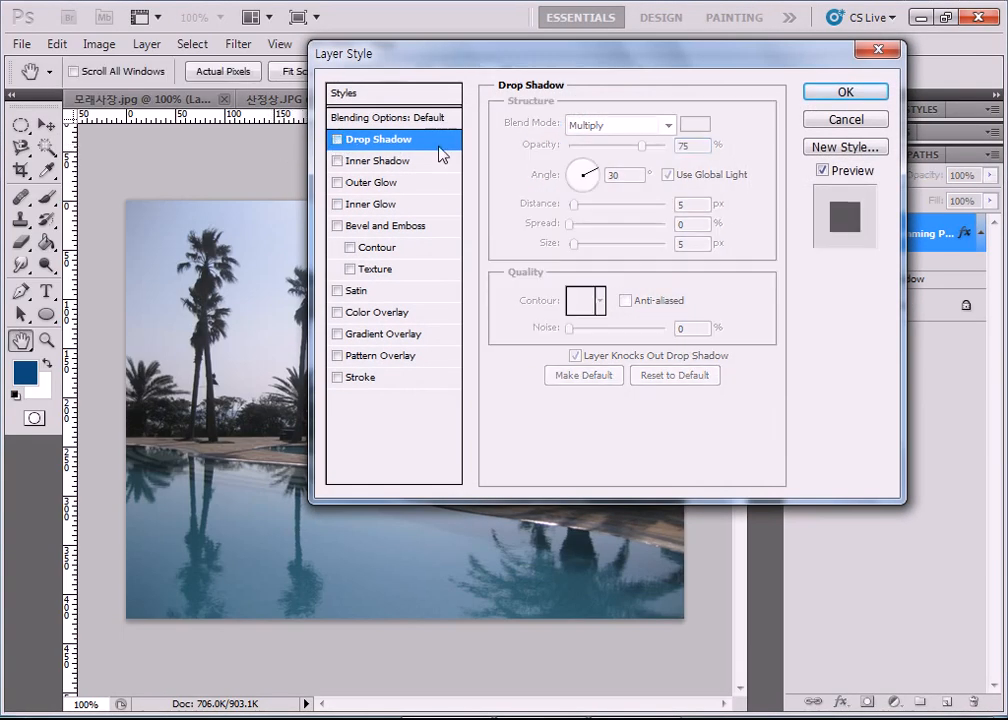
left_click(841, 95)
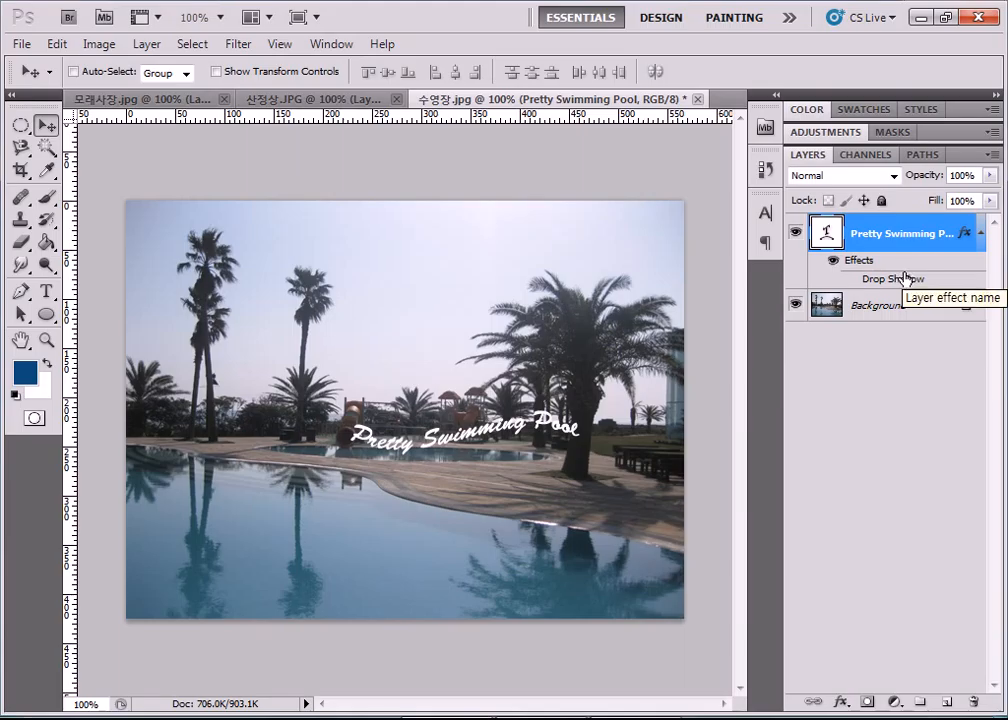
Step: Delete the disabled Drop Shadow effect from the title layer and move the title left, in front of the smaller palms
left_click_drag(922, 282, 974, 703)
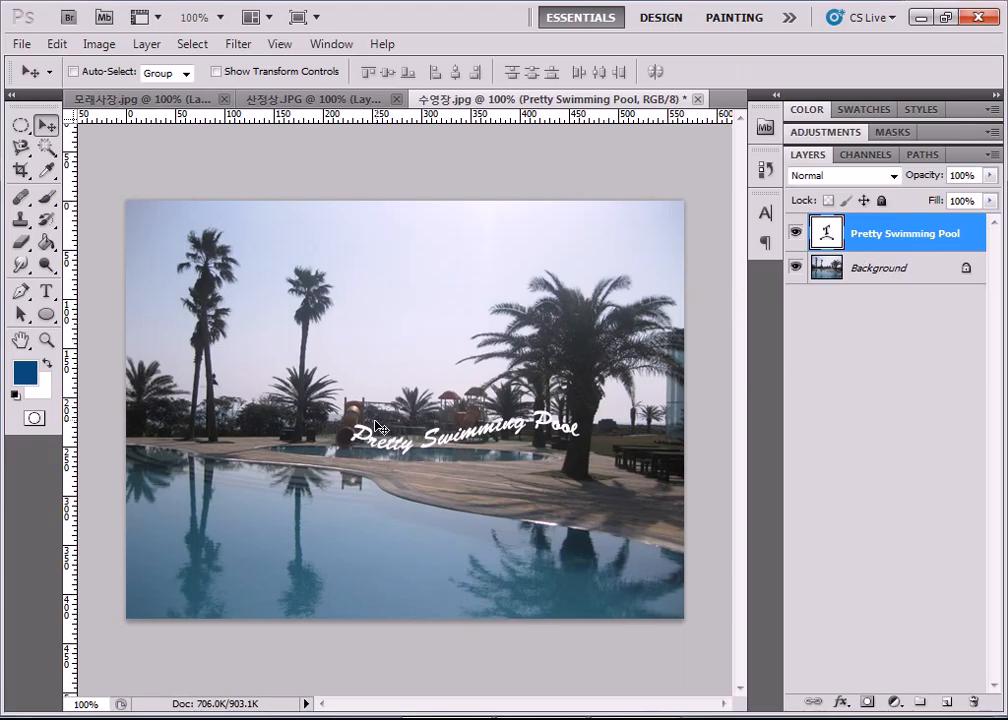
left_click_drag(368, 443, 260, 430)
Step: Try to edit the title with the Type tool and discard the empty text layer created over it
left_click(46, 291)
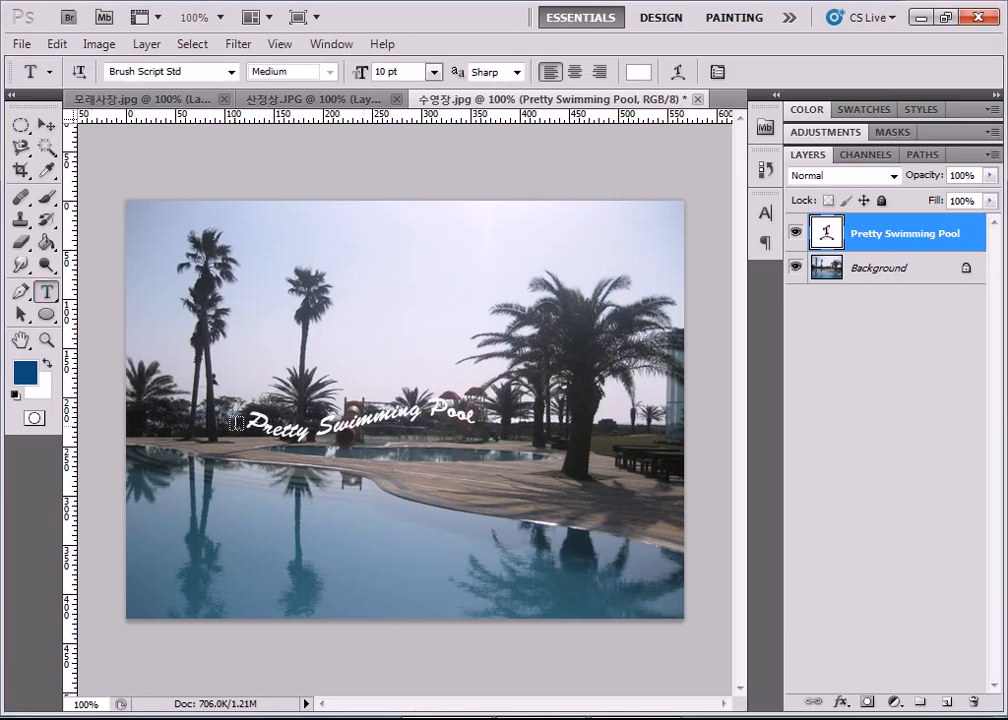
left_click(352, 425)
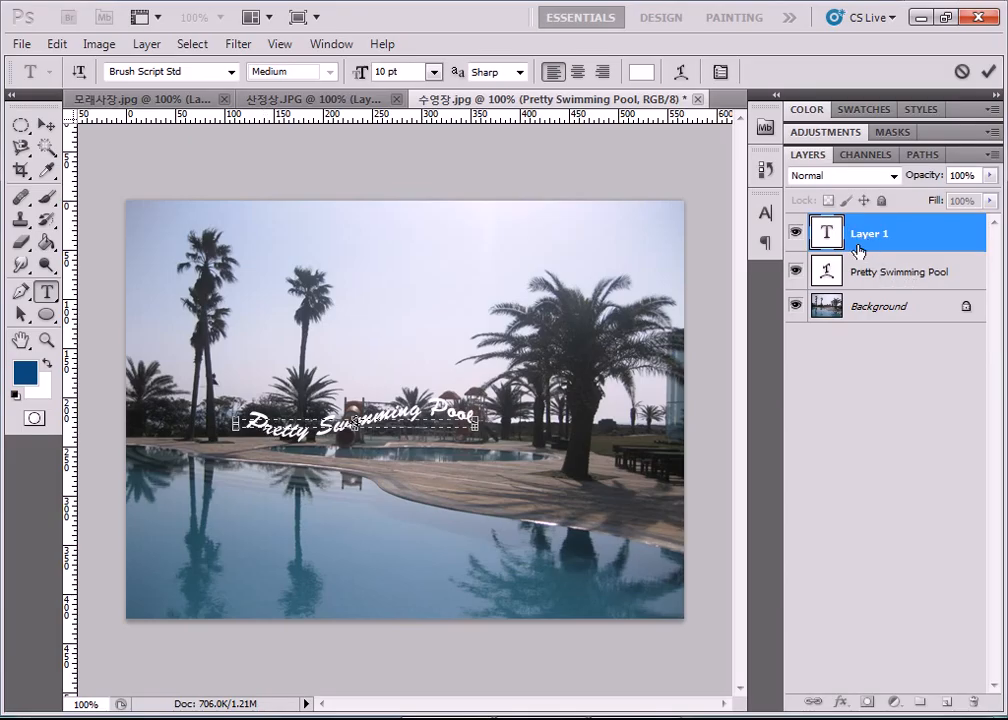
left_click_drag(895, 232, 973, 702)
key("ctrl+z")
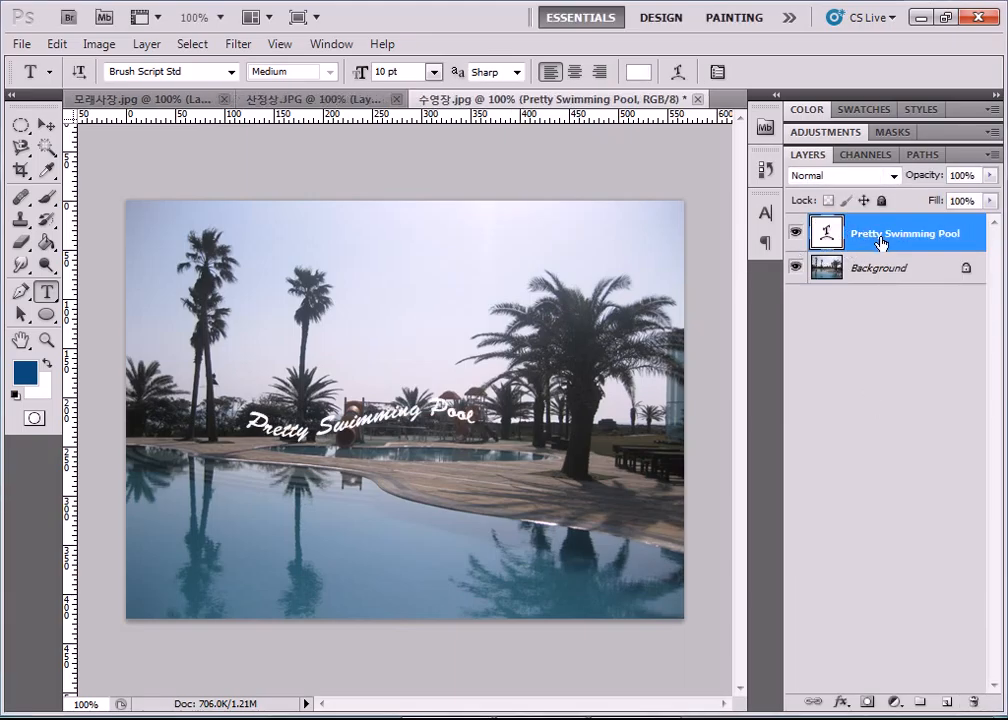
Step: Select the whole "Pretty Swimming Pool" text, set its font size to 14 pt and commit the edit
double_click(825, 234)
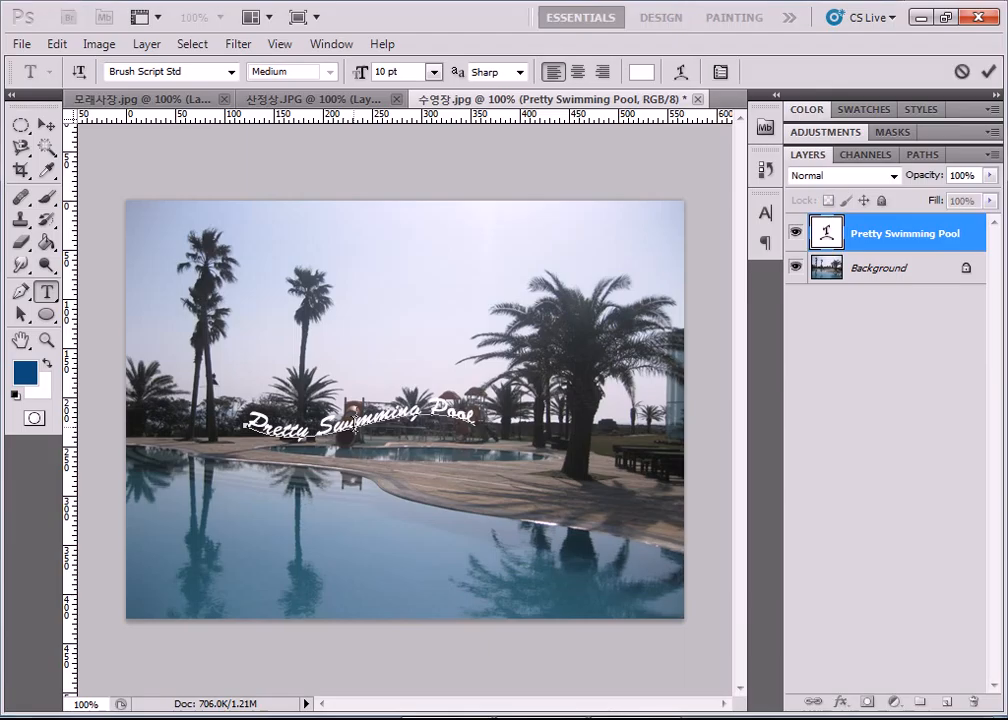
left_click_drag(247, 425, 488, 425)
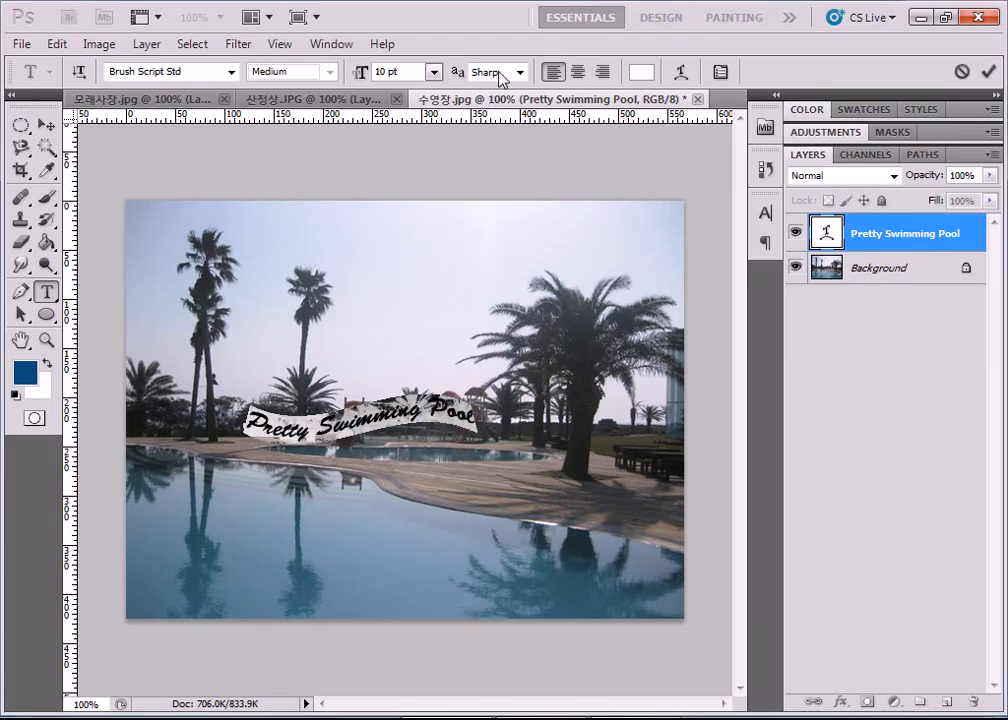
left_click(433, 74)
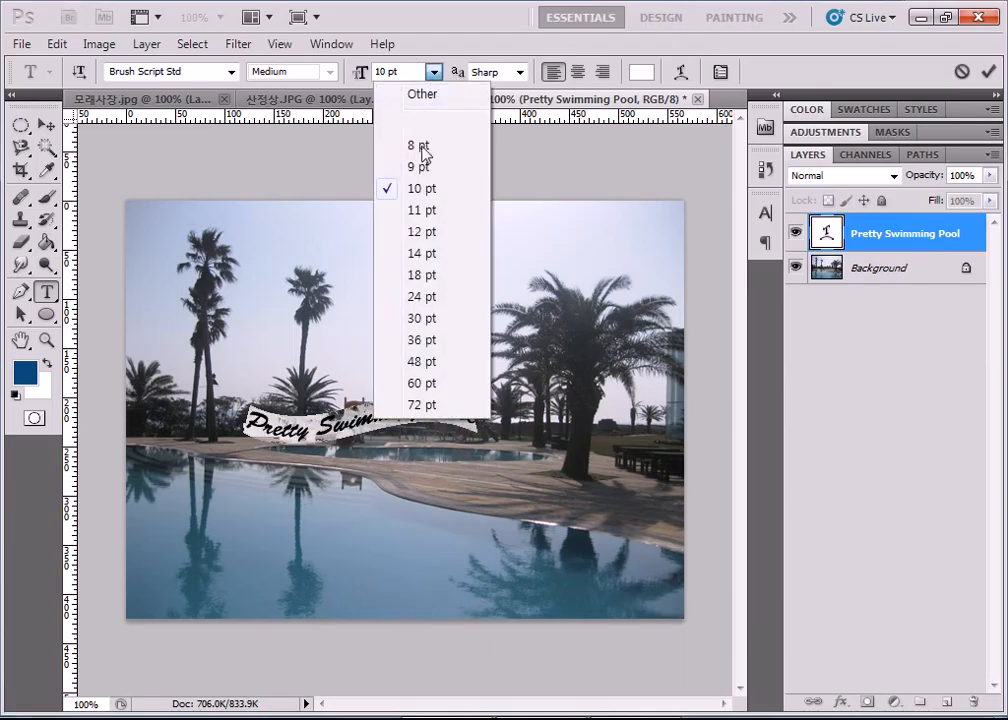
left_click(418, 254)
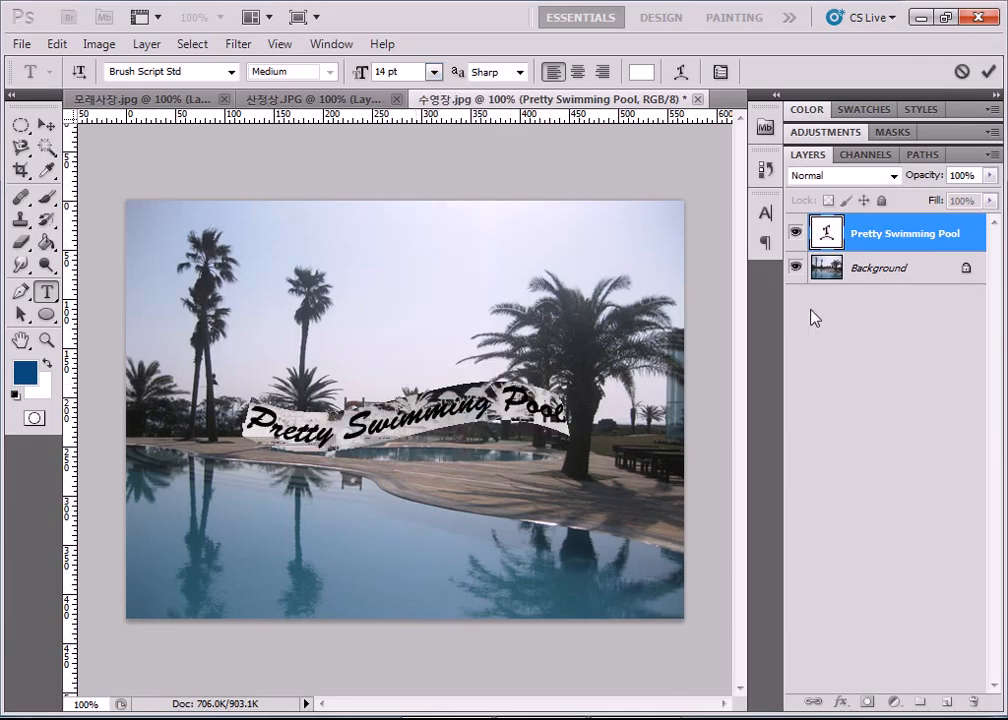
left_click(990, 73)
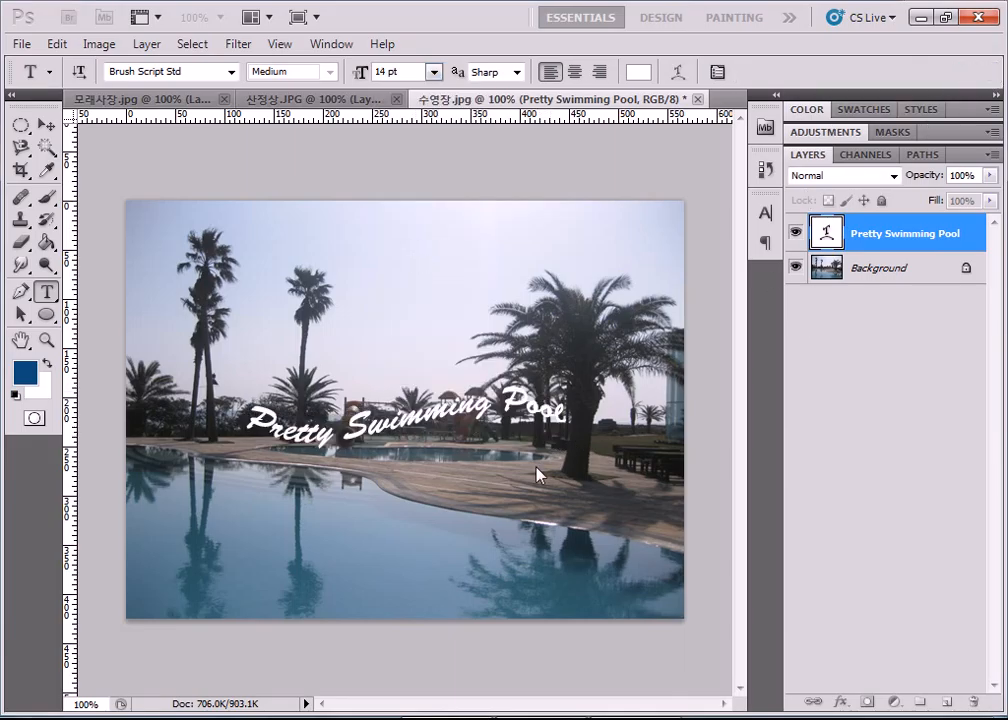
Step: Start an empty text layer in the sky twice and delete it from the layer stack each time
left_click(272, 424)
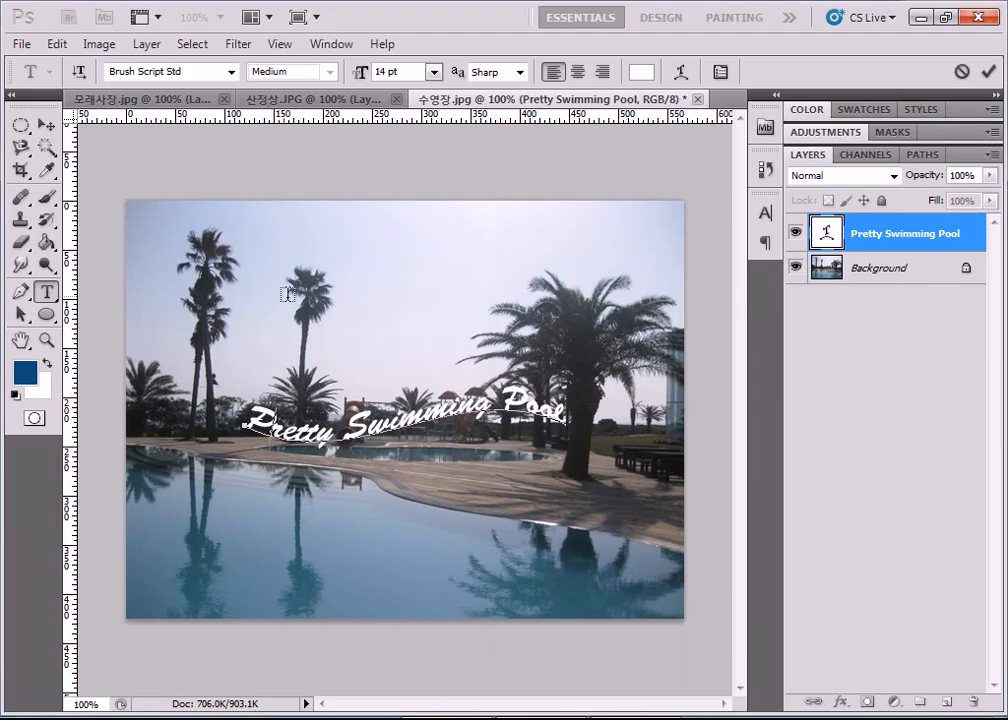
left_click(343, 297)
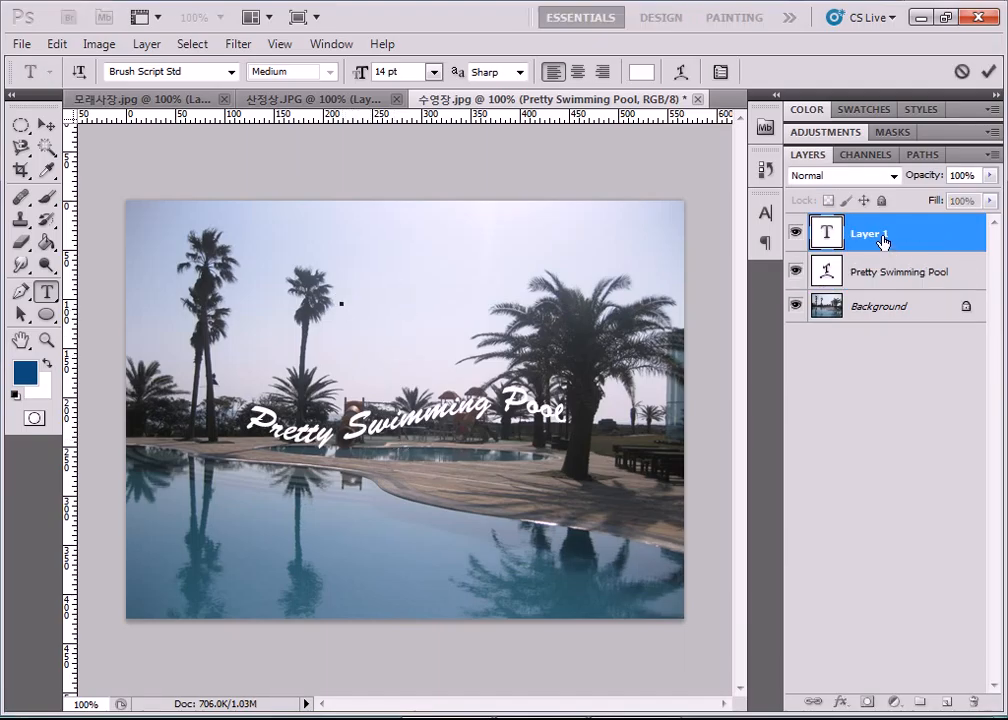
left_click_drag(901, 238, 973, 701)
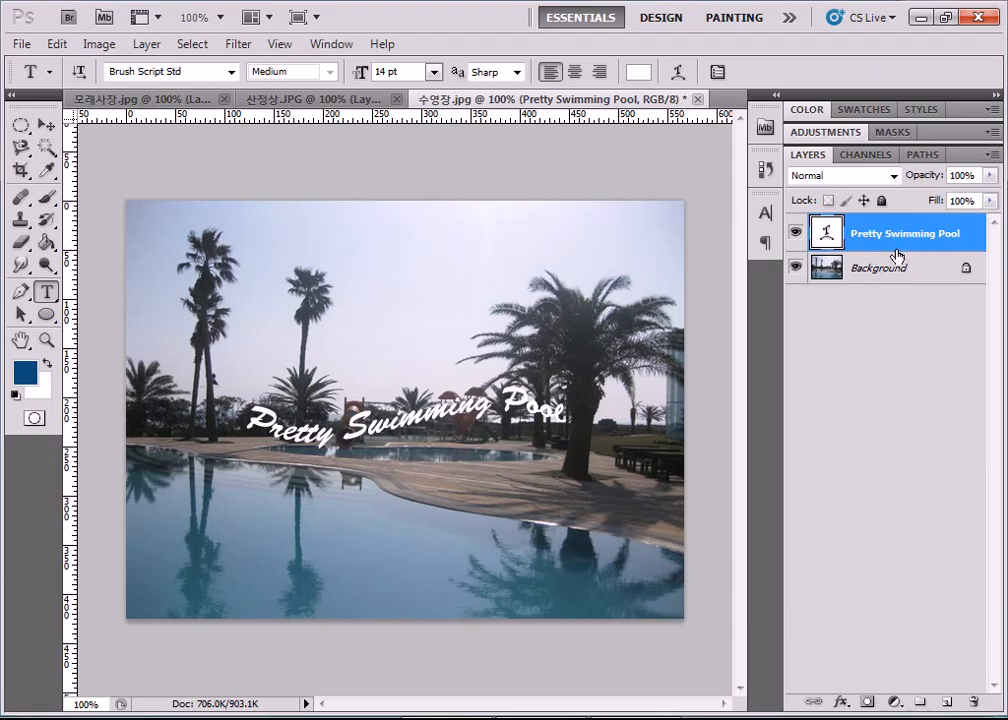
left_click(486, 222)
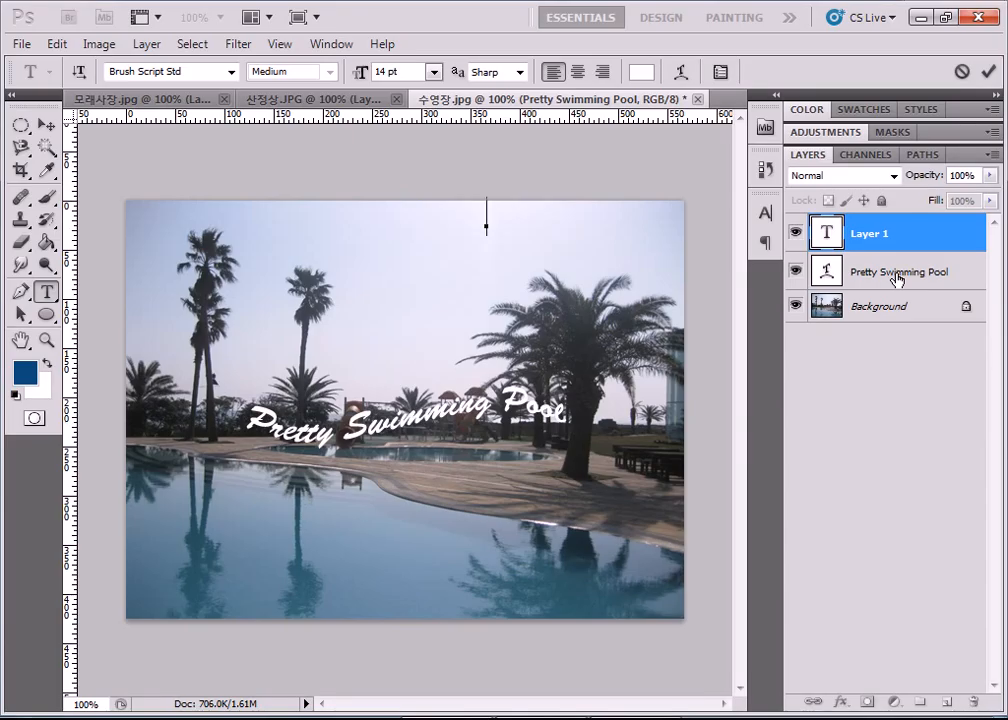
left_click_drag(920, 229, 889, 451)
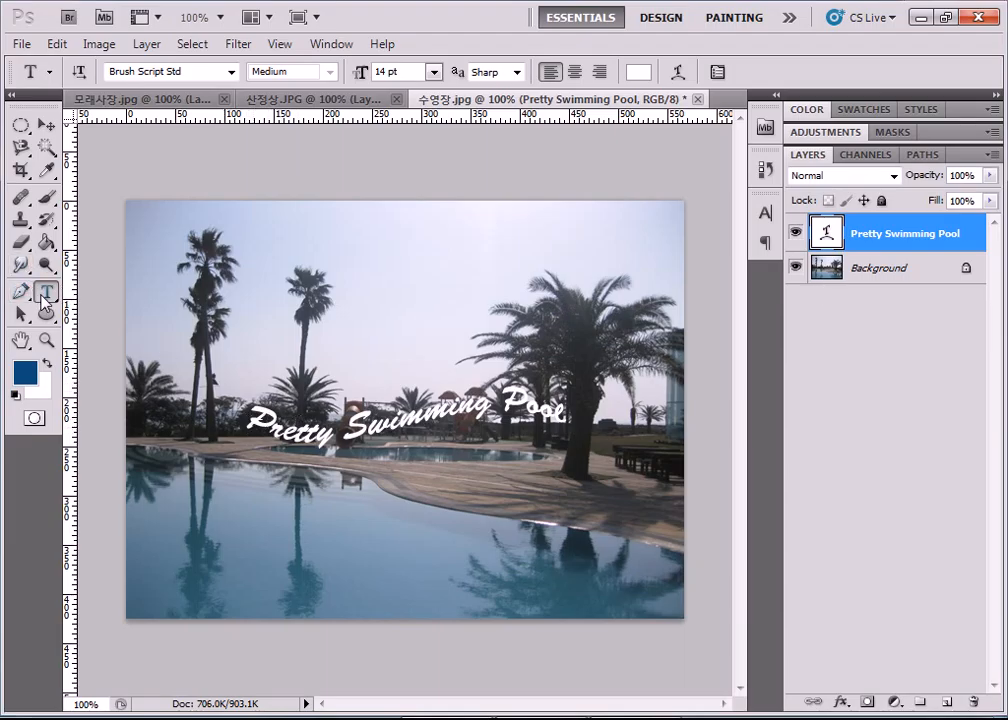
Step: Select the entire title text for editing and commit it
left_click(372, 425)
left_click_drag(250, 421, 563, 430)
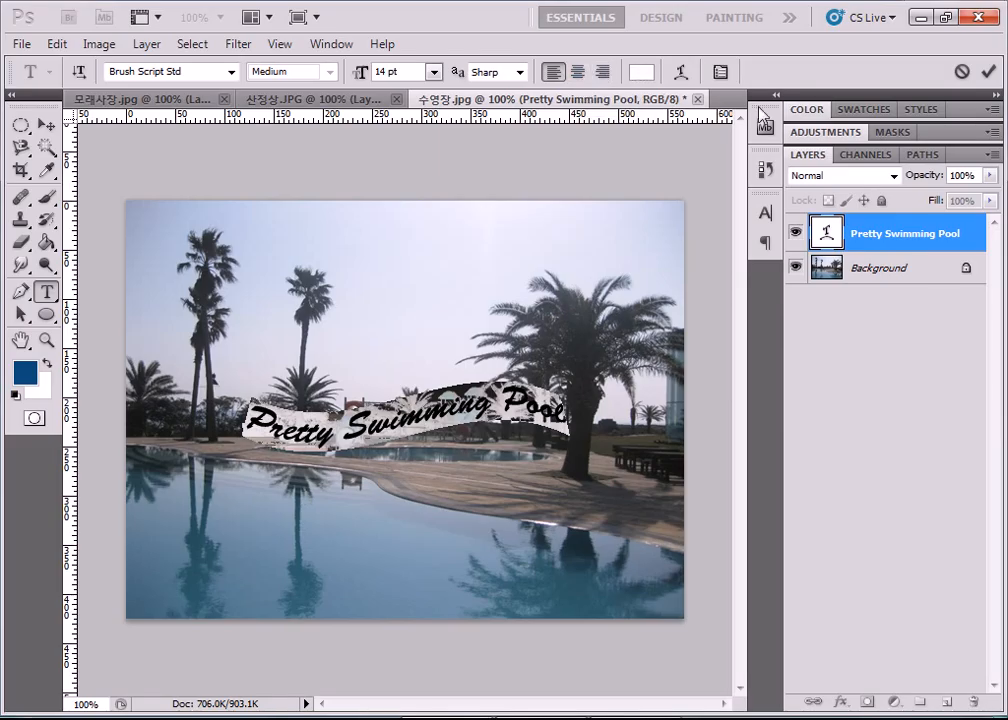
left_click(988, 72)
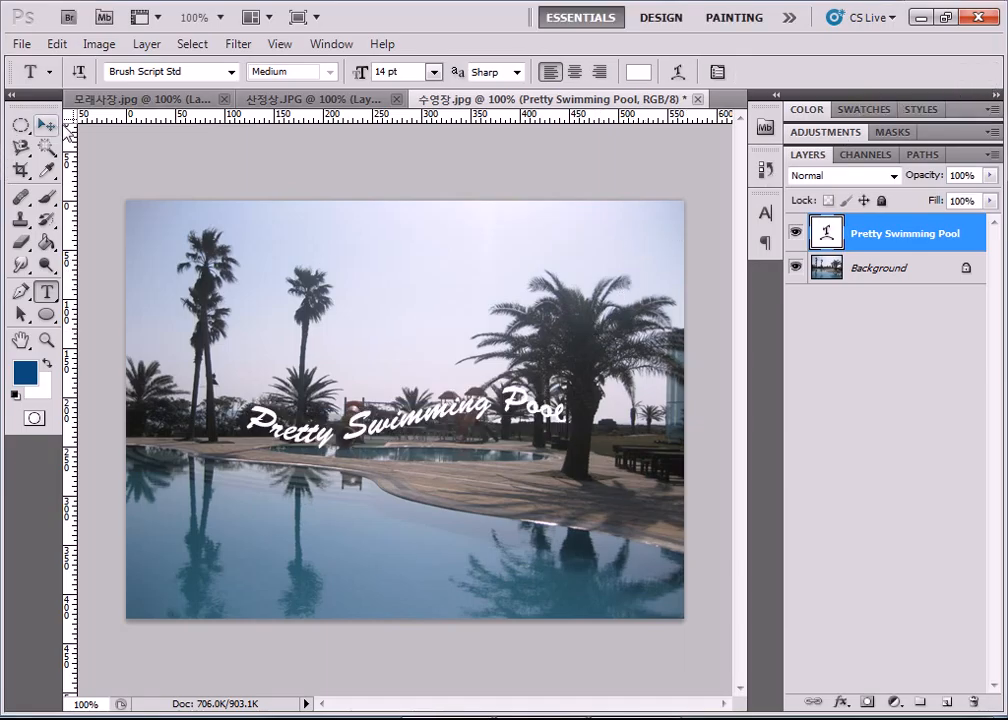
Step: Move the enlarged title up into the sky between the palm trees
left_click(46, 124)
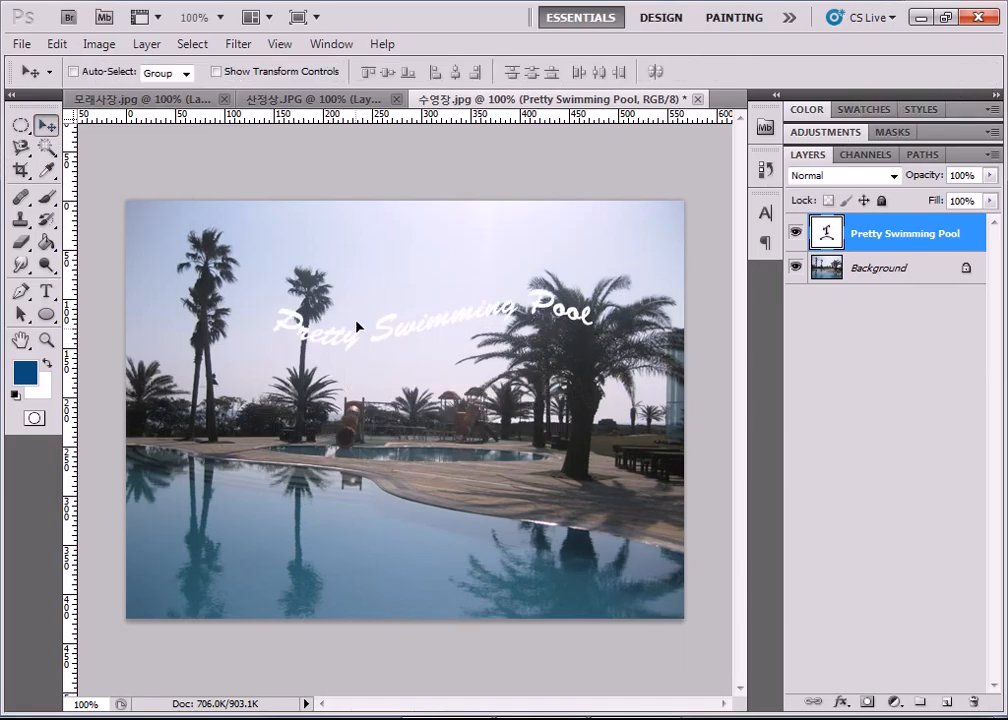